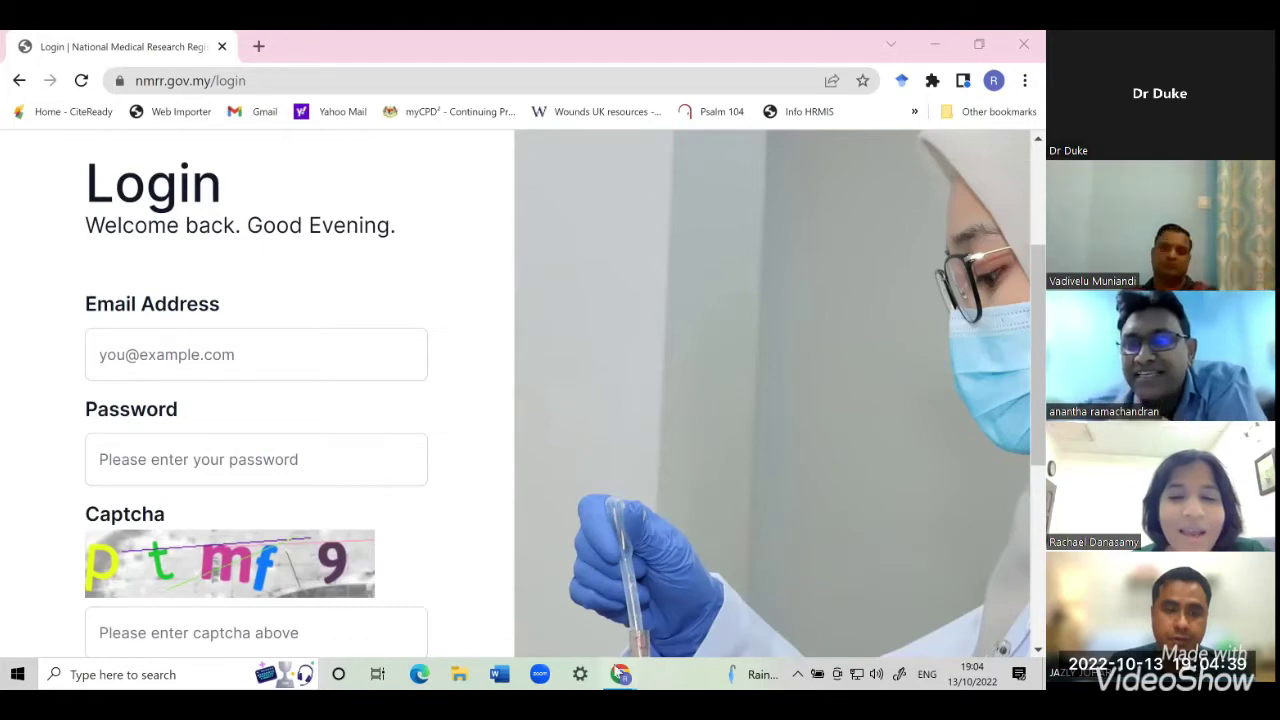
Switch to the signed-in dashboard window, expand My Submissions and look over the submission shortcut and directory links.
mouse_move(624, 670)
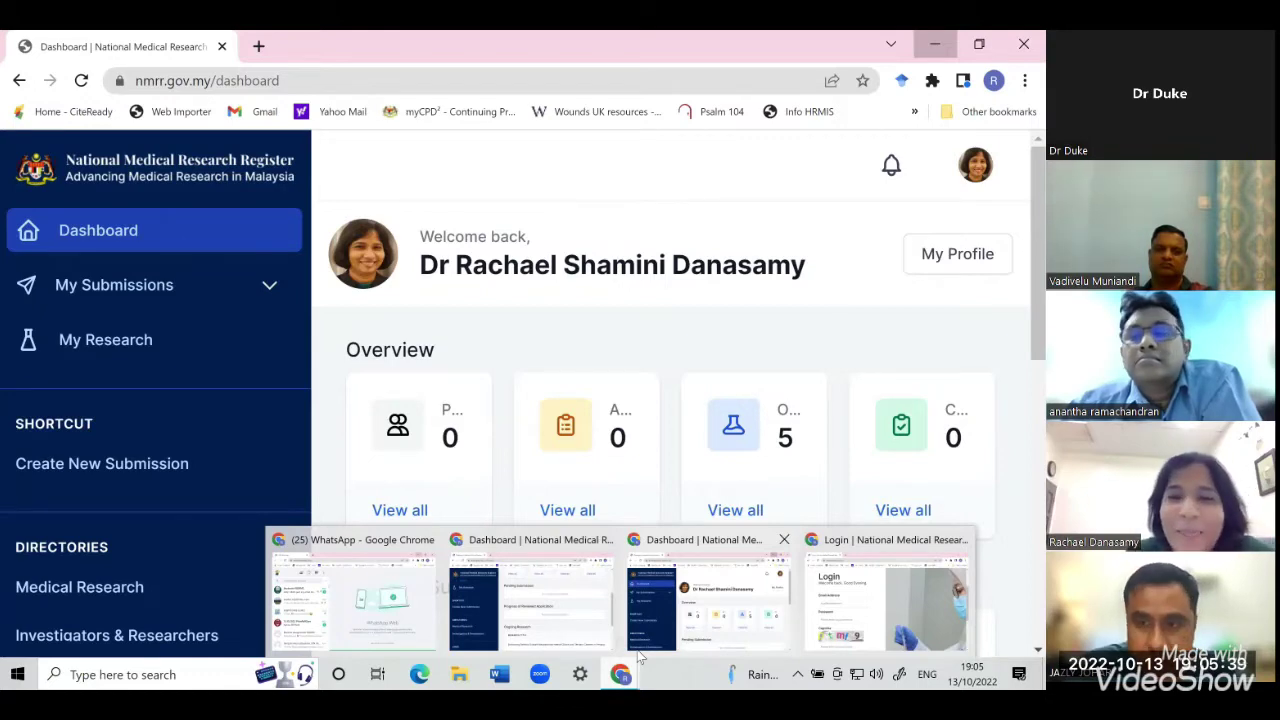
mouse_move(886, 595)
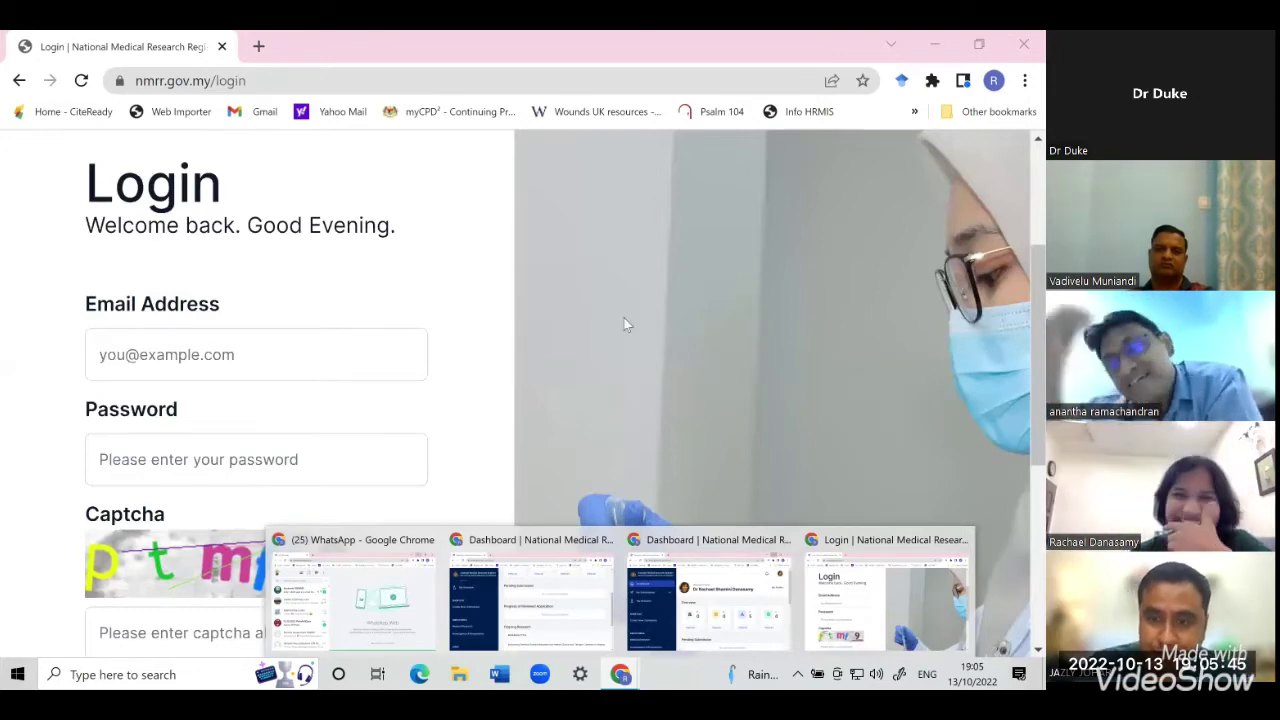
click(735, 635)
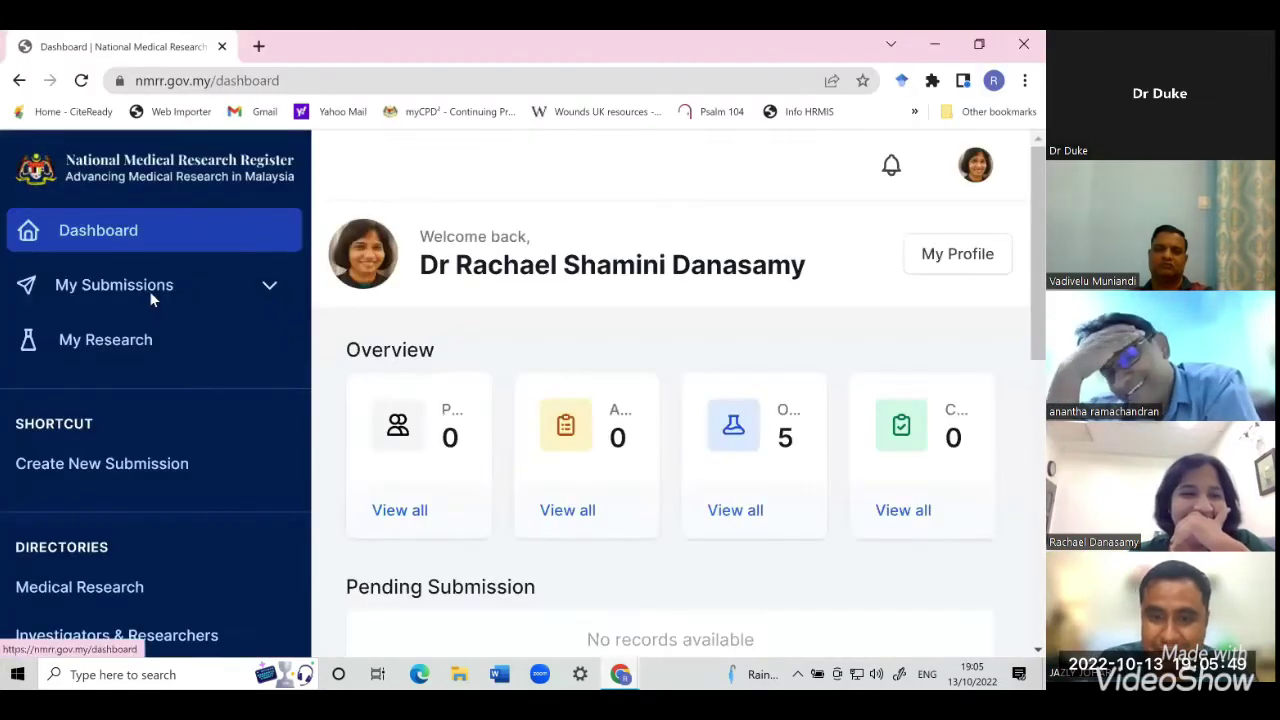
click(150, 287)
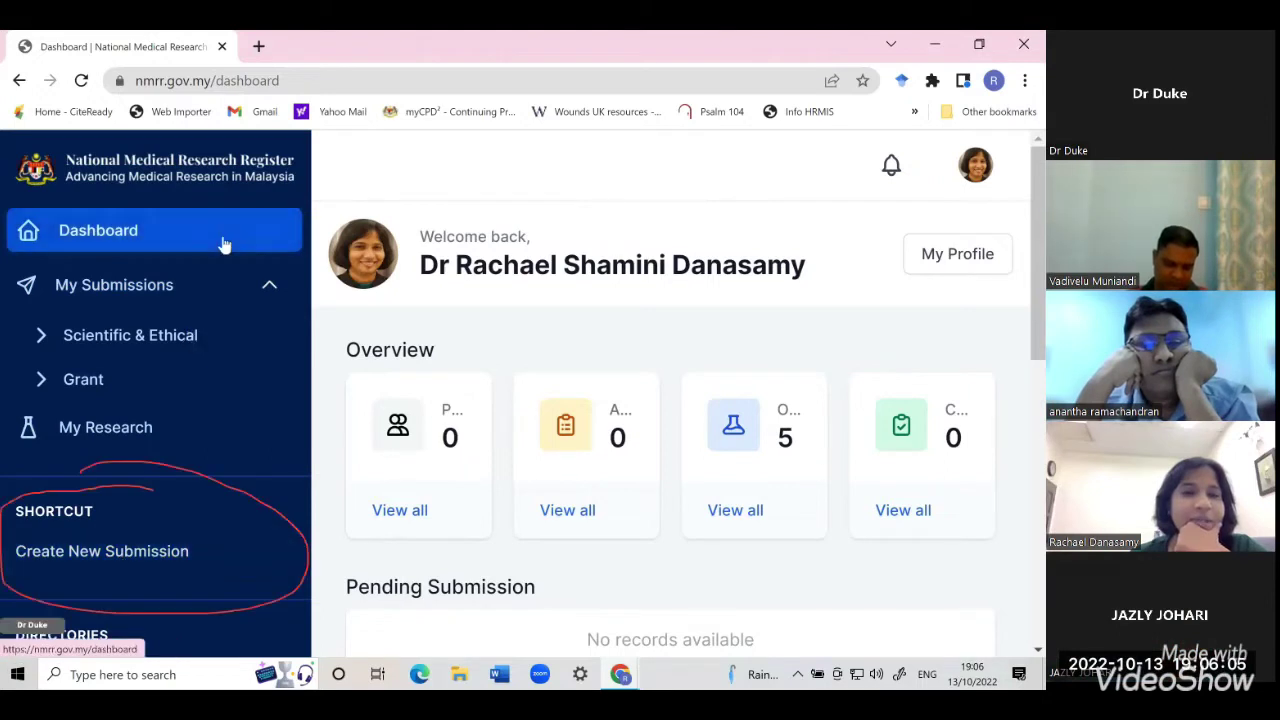
scroll(191, 363, down, 3)
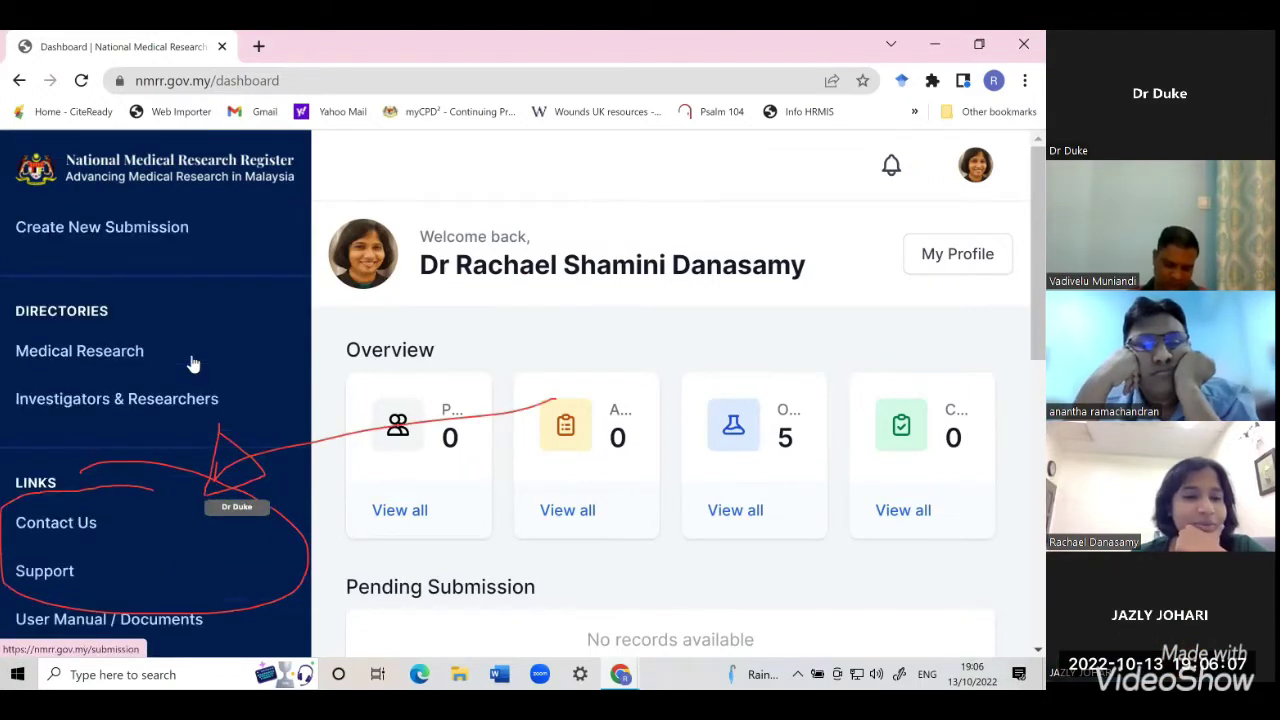
scroll(191, 354, up, 1)
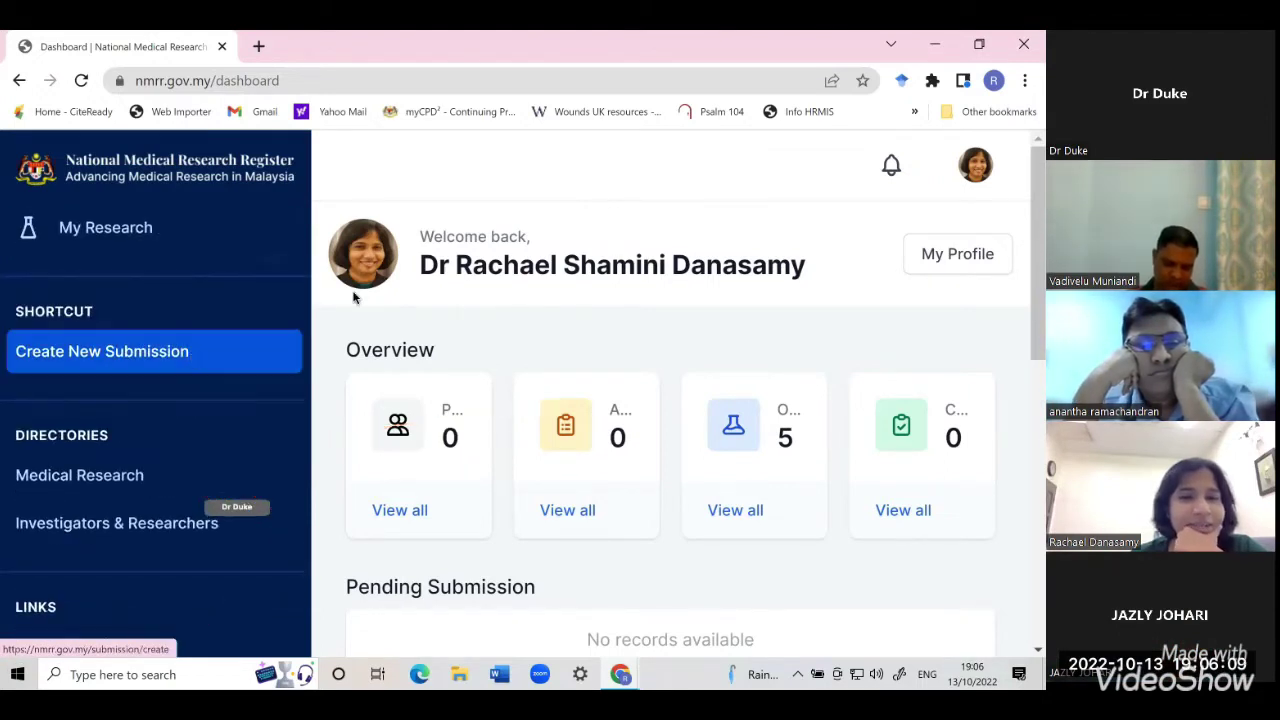
Try to open the account profile in the current dashboard window, and again in the other dashboard window.
click(942, 268)
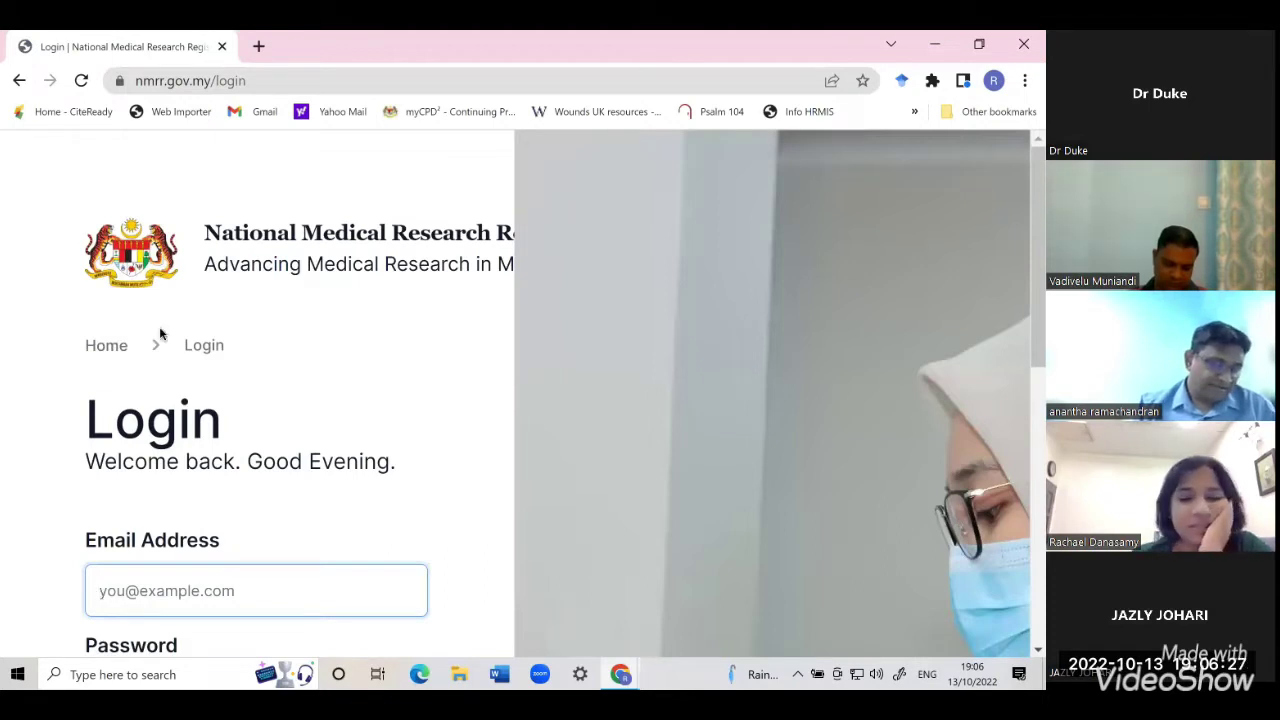
click(620, 674)
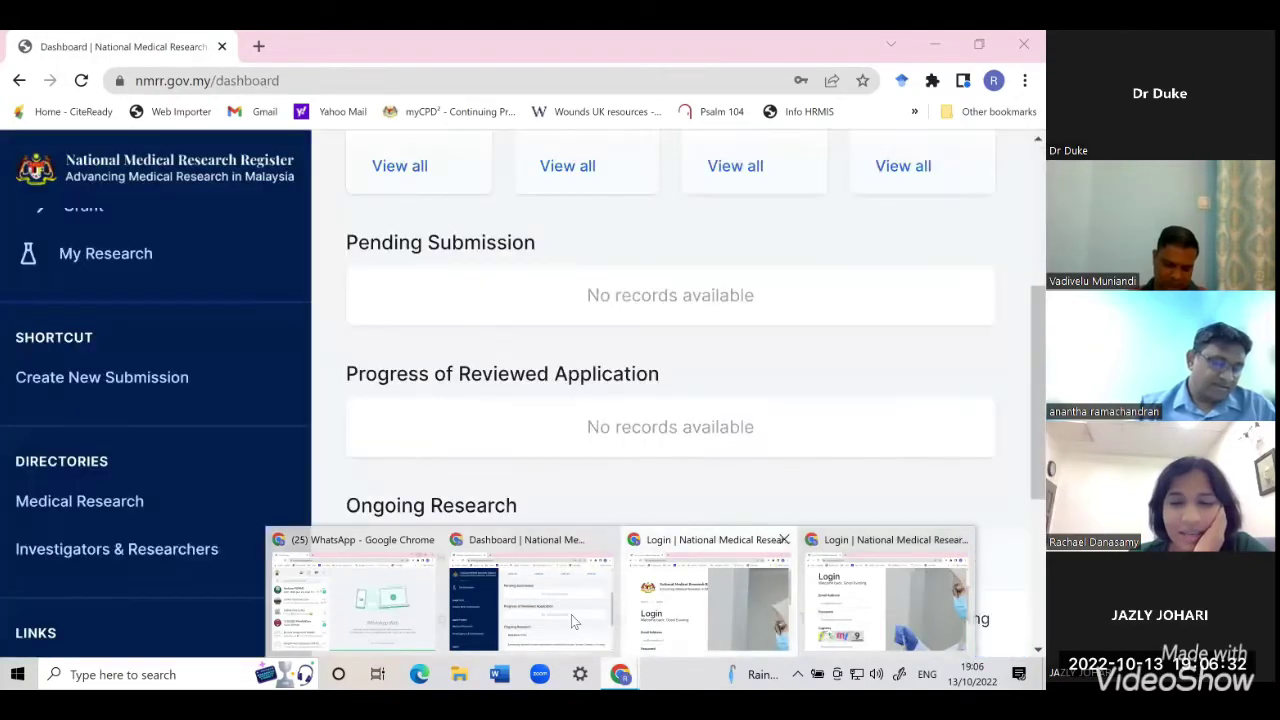
click(571, 616)
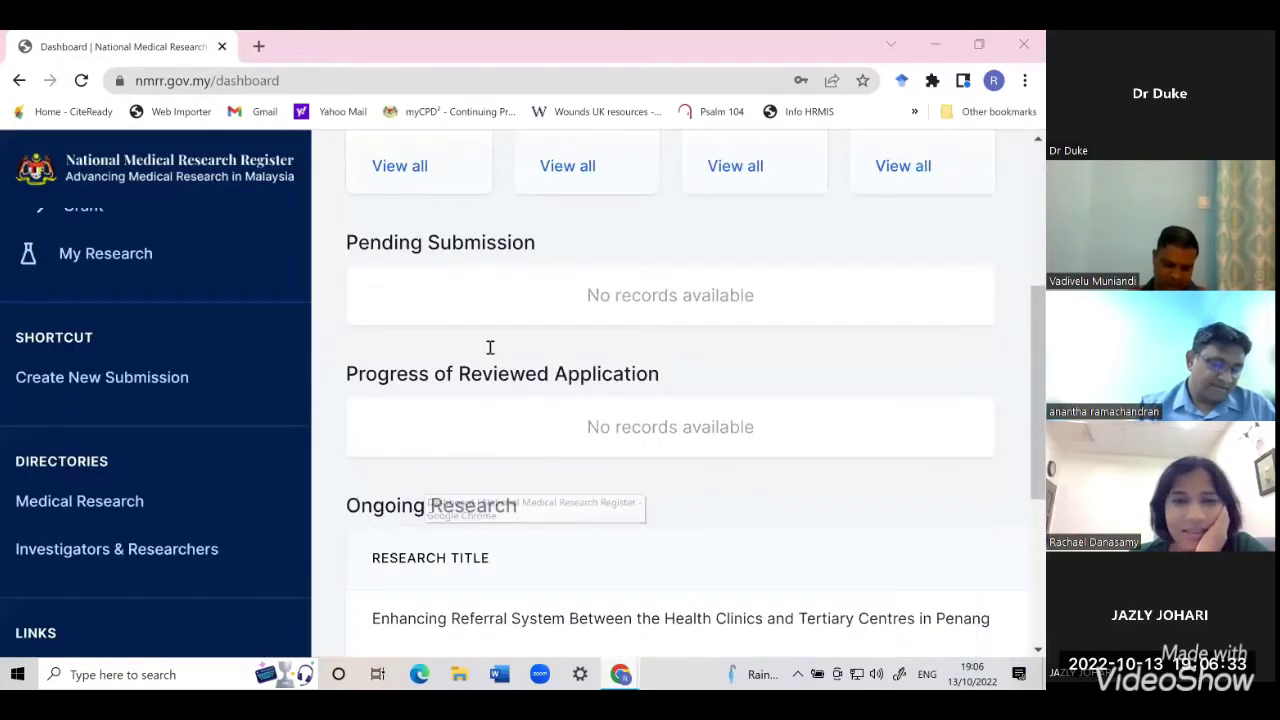
scroll(490, 350, up, 3)
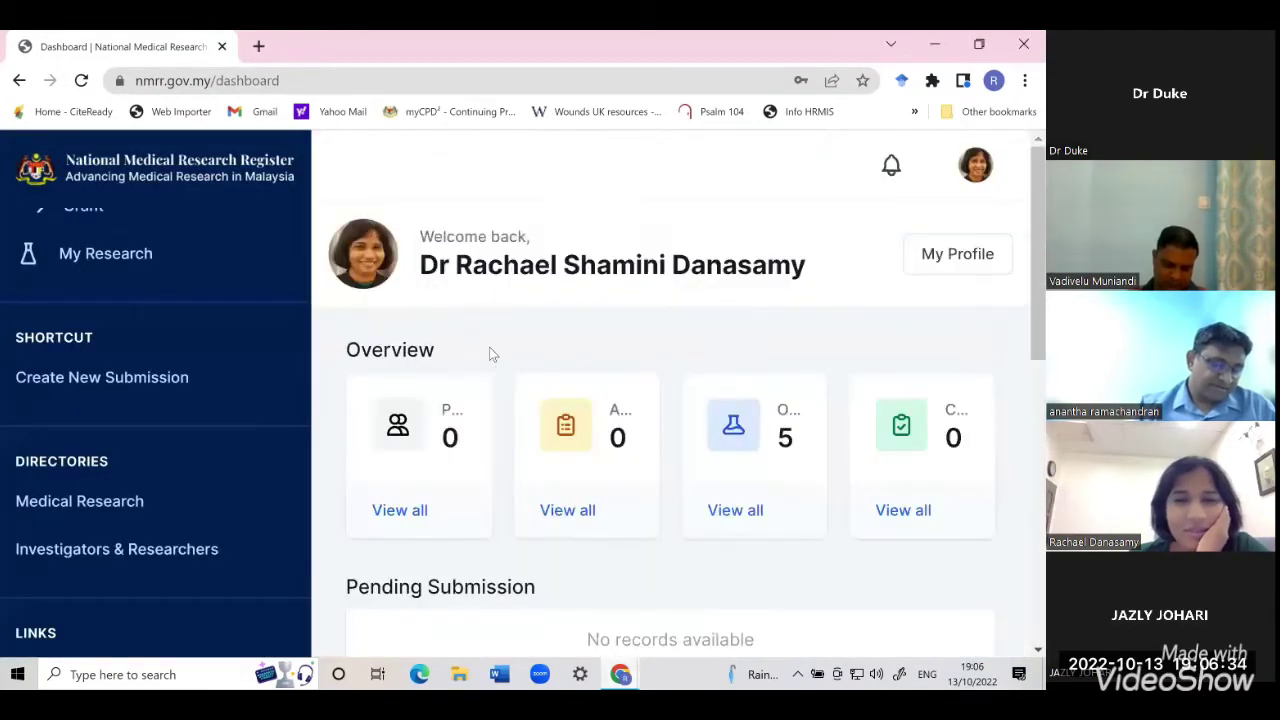
click(980, 178)
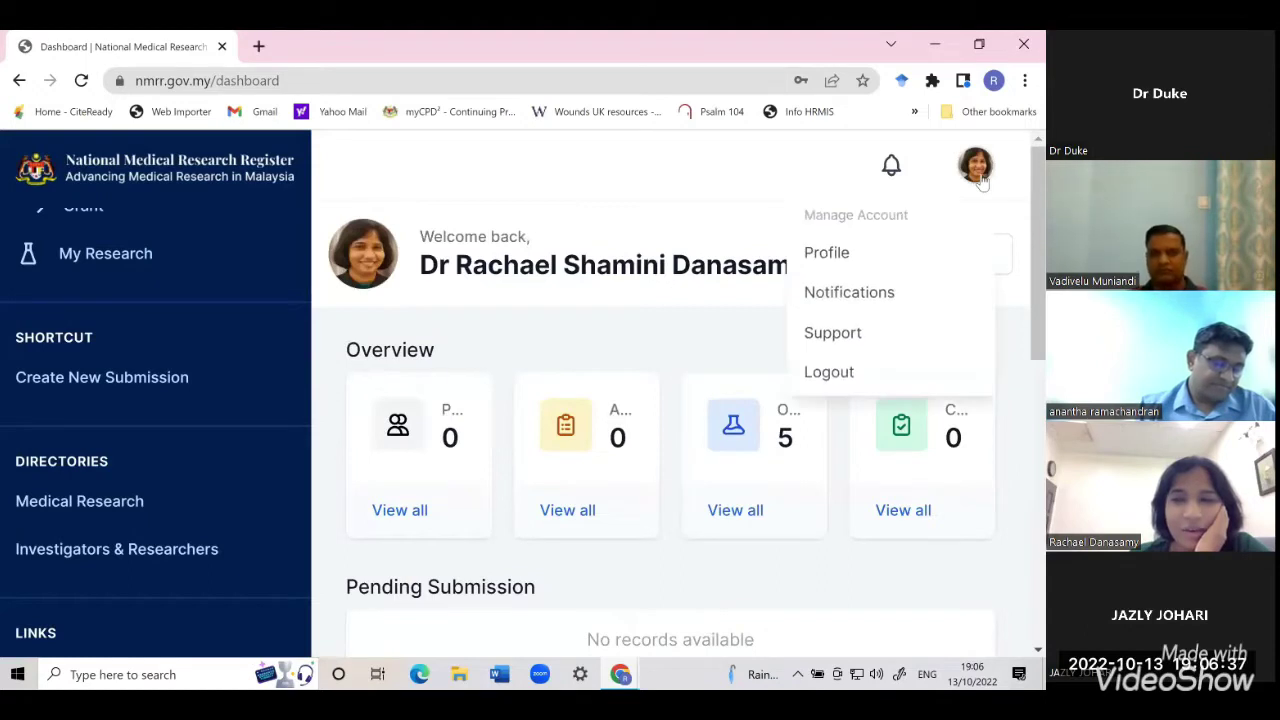
click(844, 254)
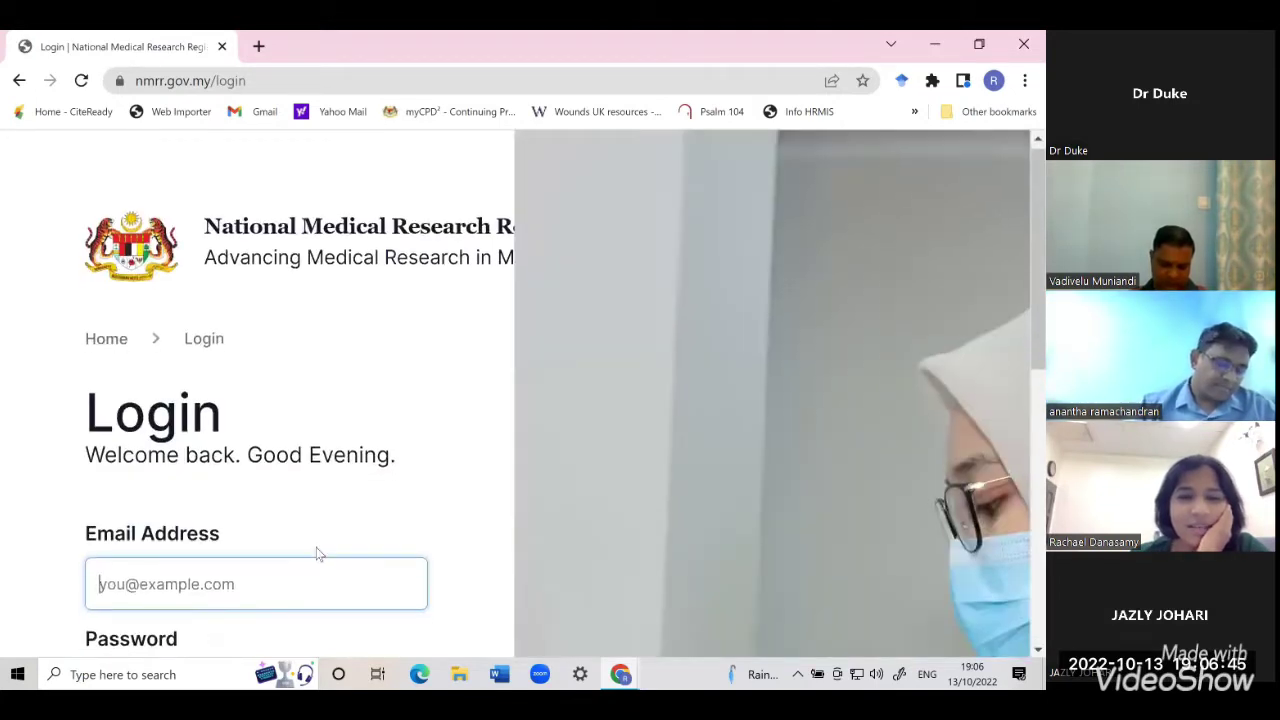
Sign in with the account's email address, the account password and the displayed captcha code.
scroll(316, 550, down, 4)
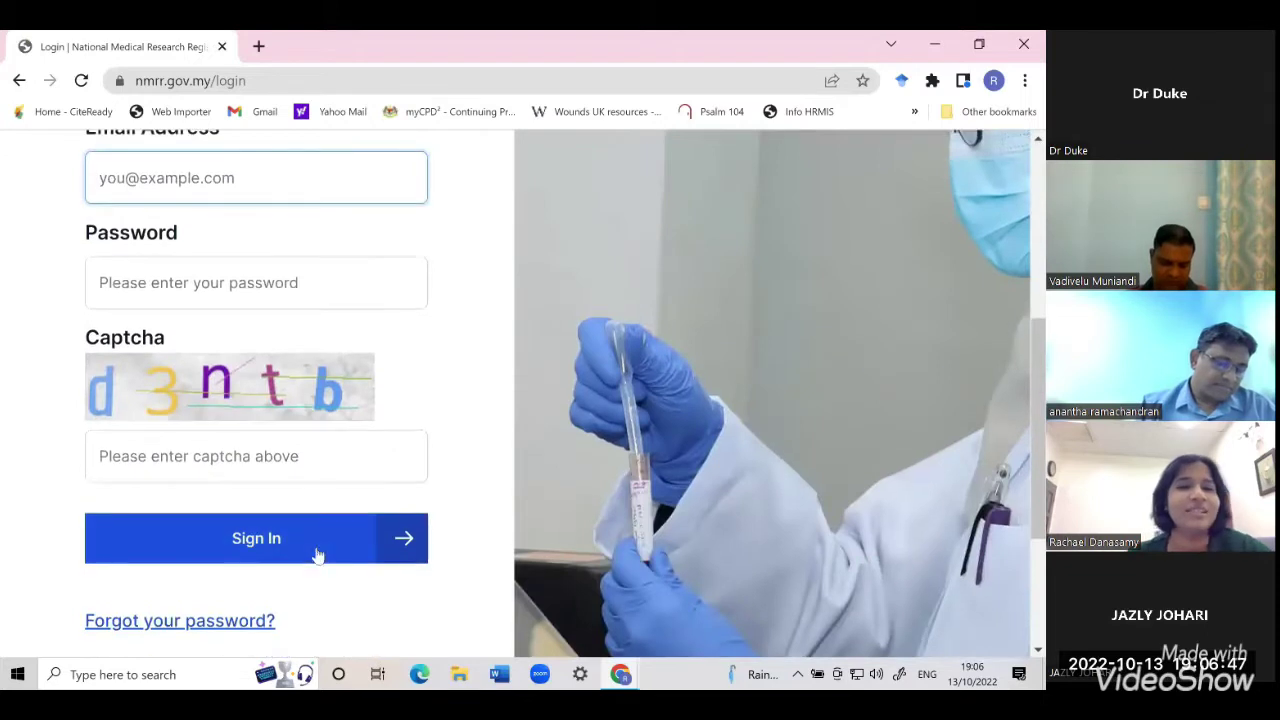
scroll(316, 550, up, 1)
click(287, 288)
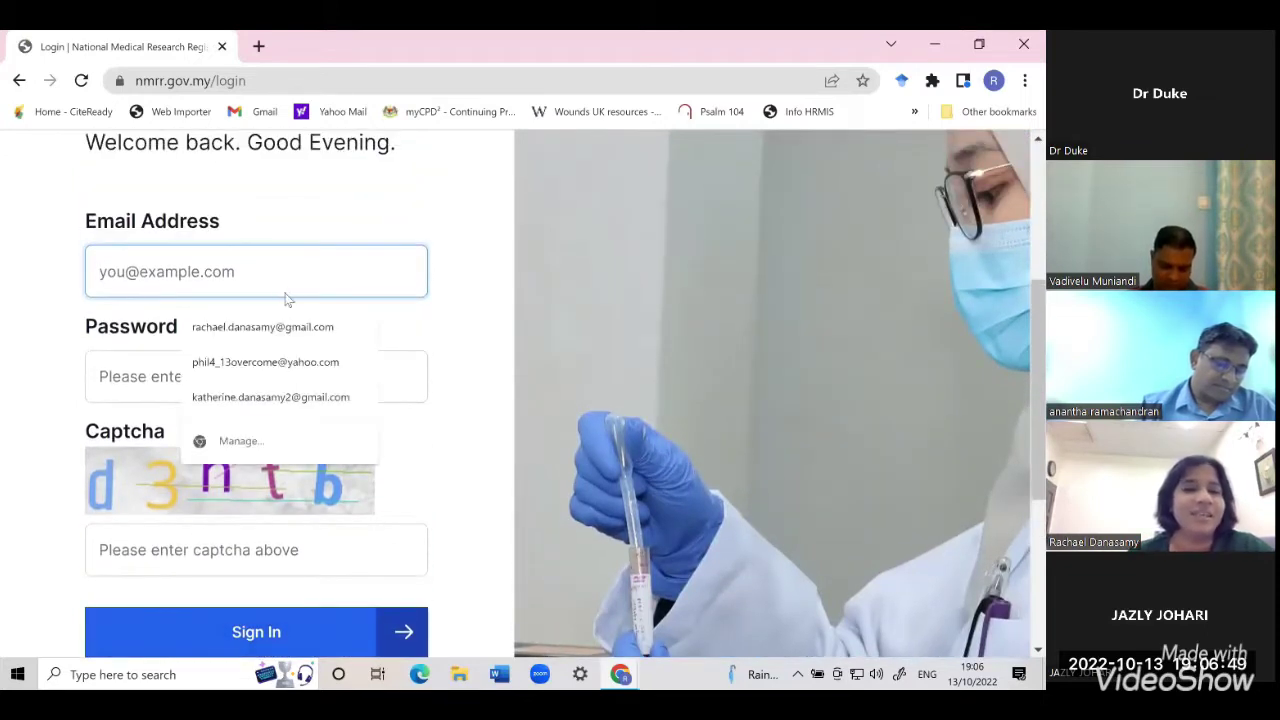
click(240, 327)
click(229, 368)
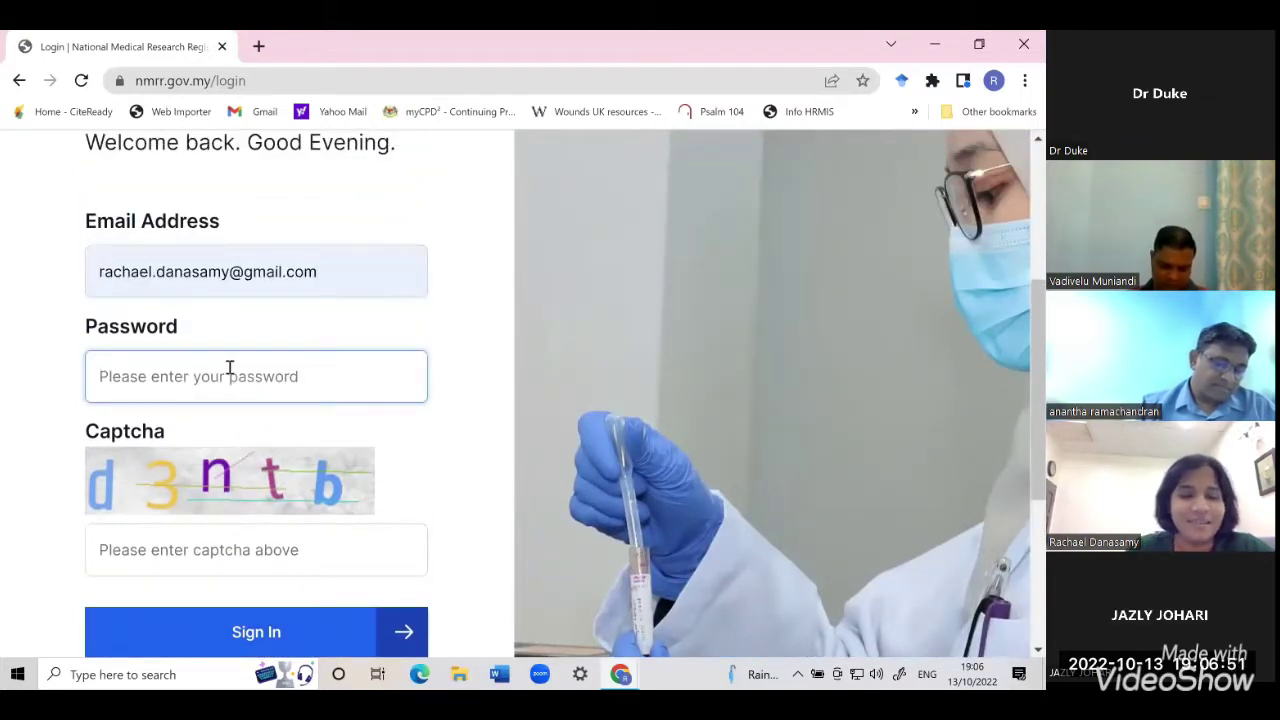
text(•••••••)
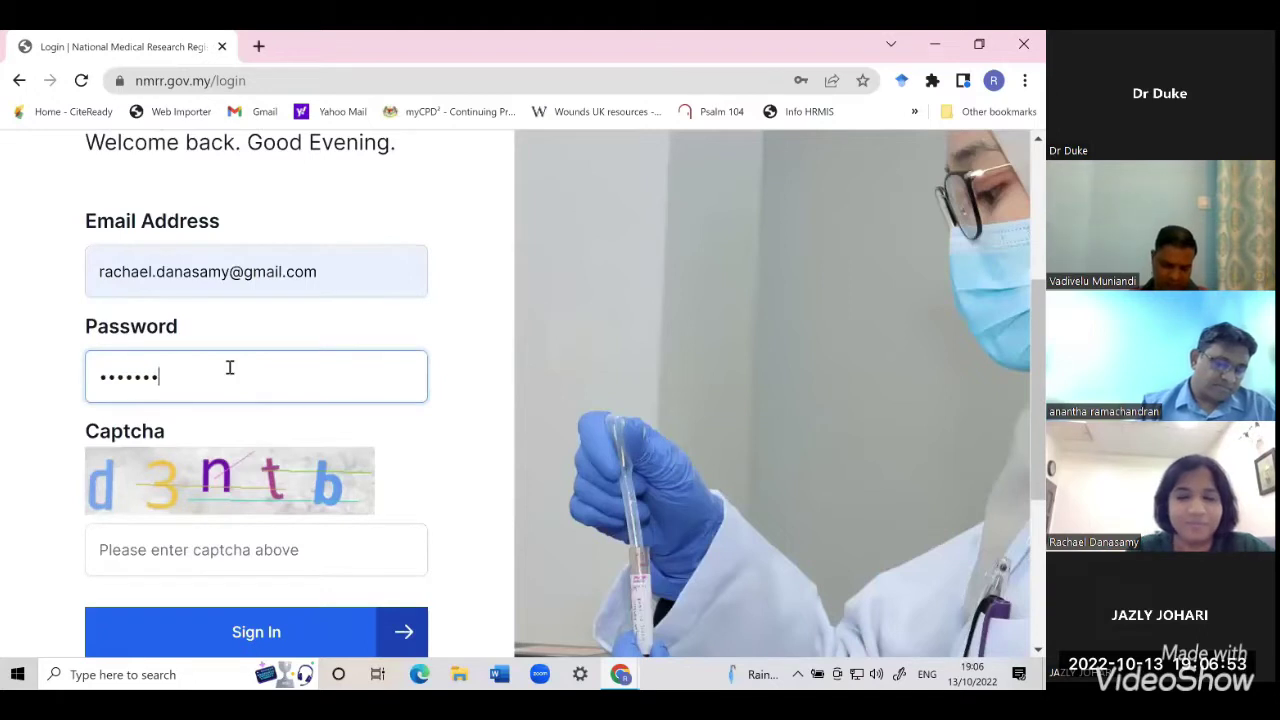
text(••••)
click(171, 546)
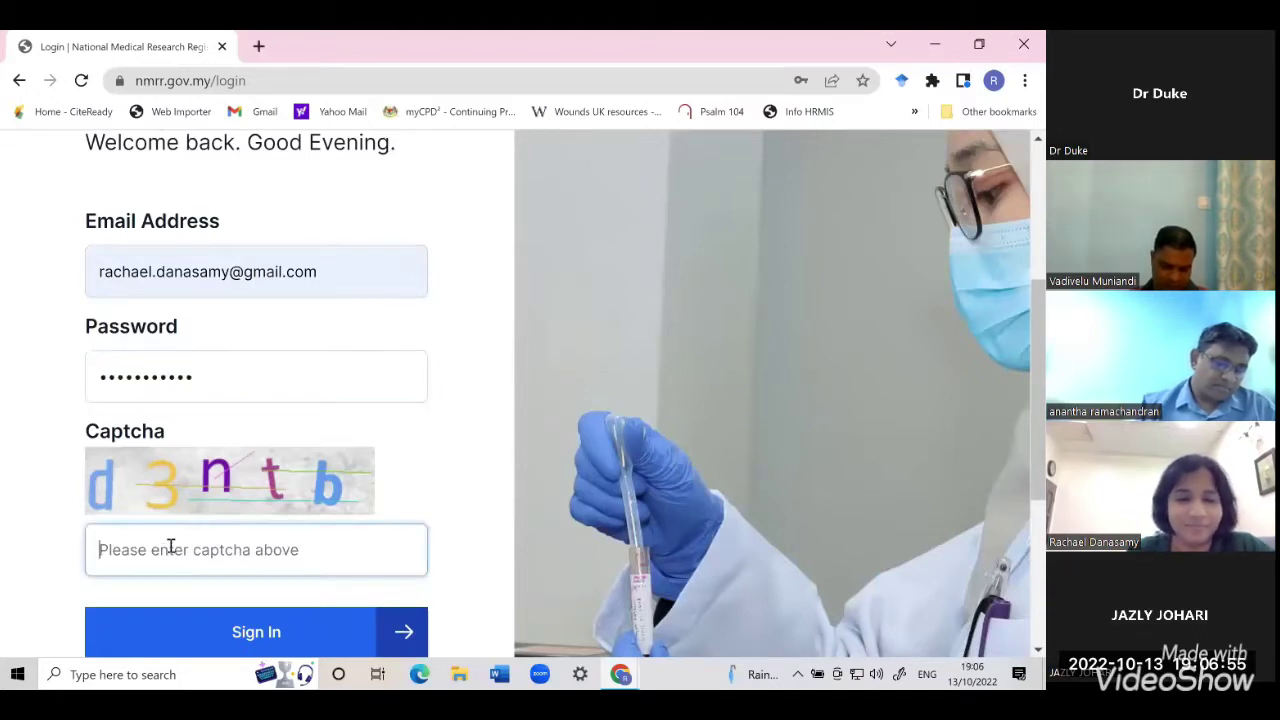
text(d3n)
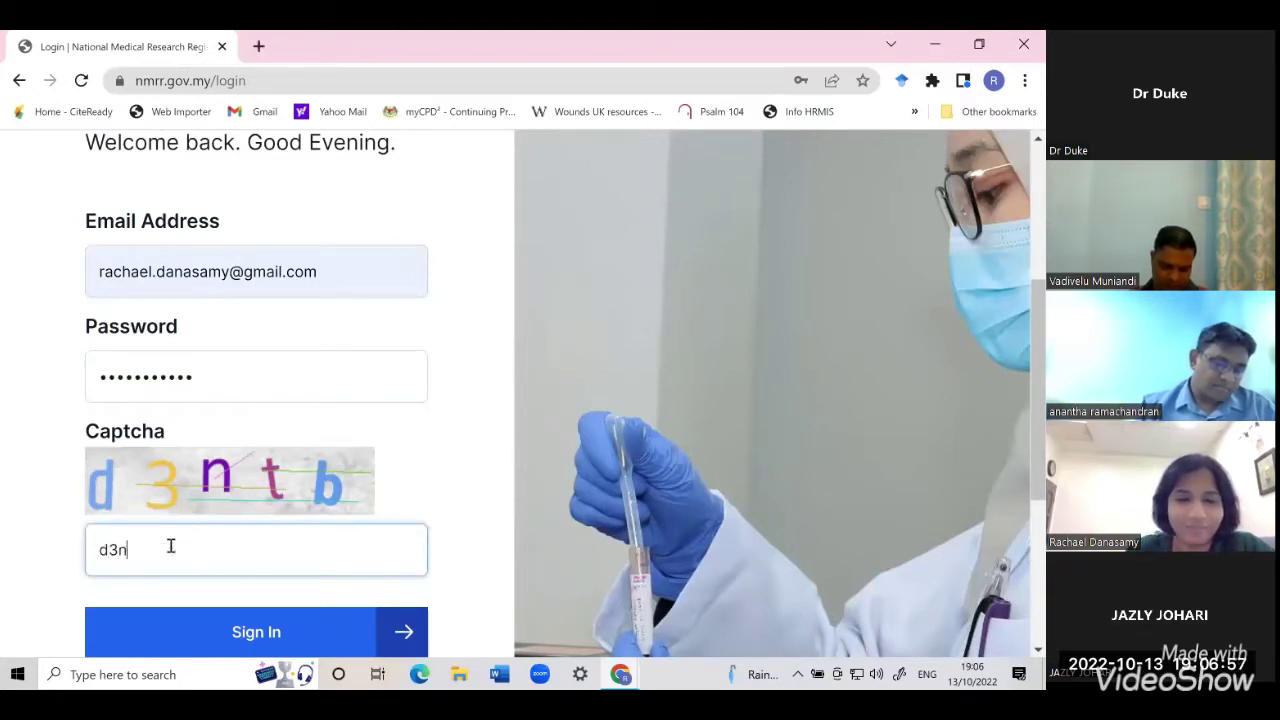
text(tb)
click(224, 631)
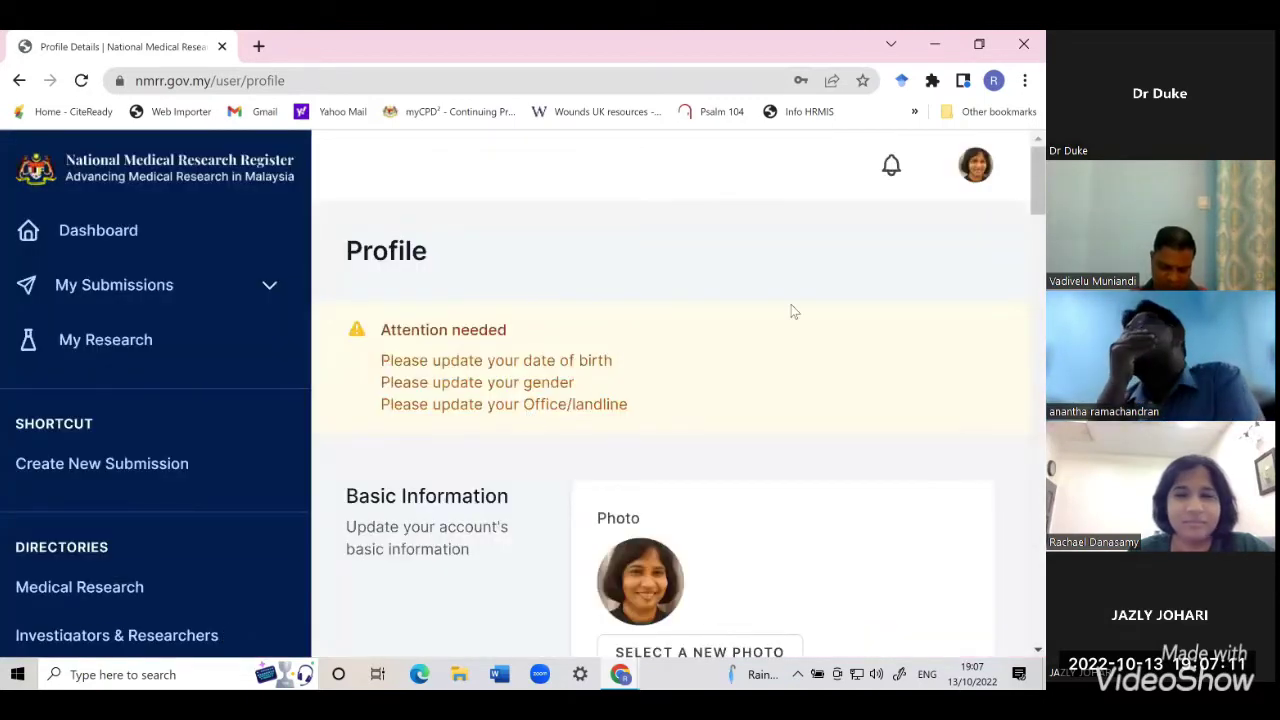
Reload the account's profile page and look over its basic information section.
scroll(791, 310, down, 1)
scroll(791, 310, up, 1)
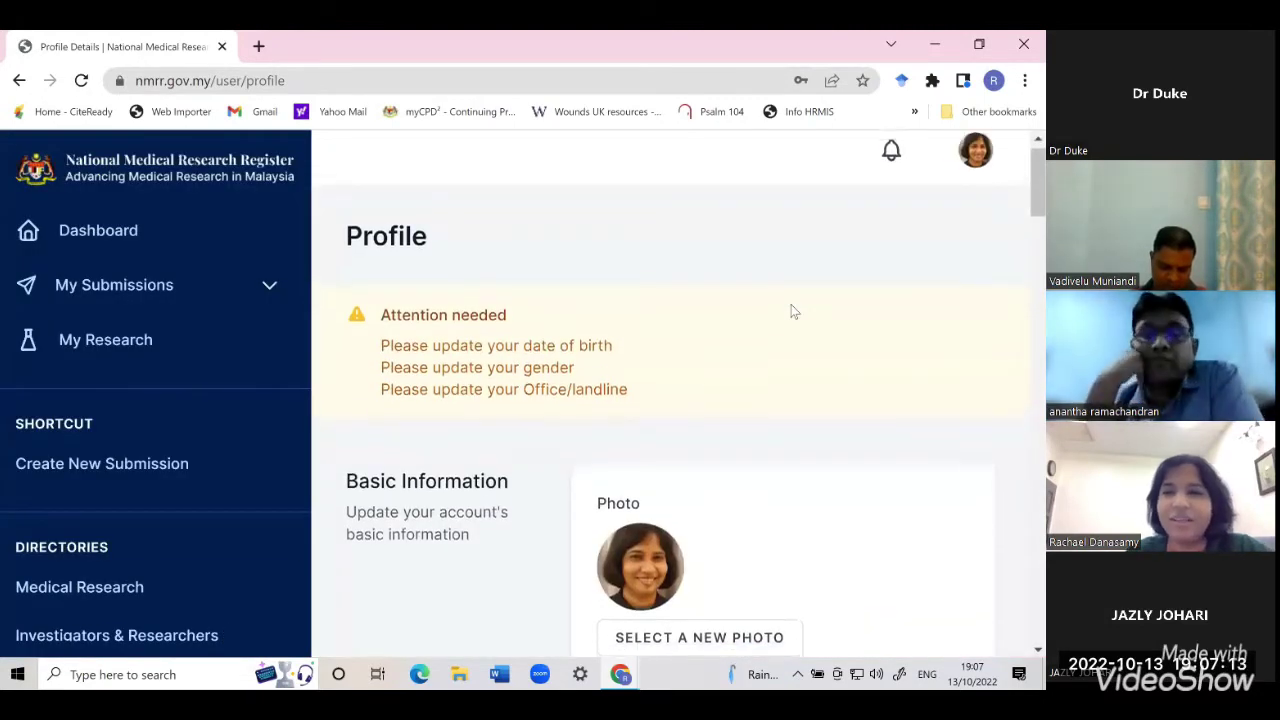
click(977, 165)
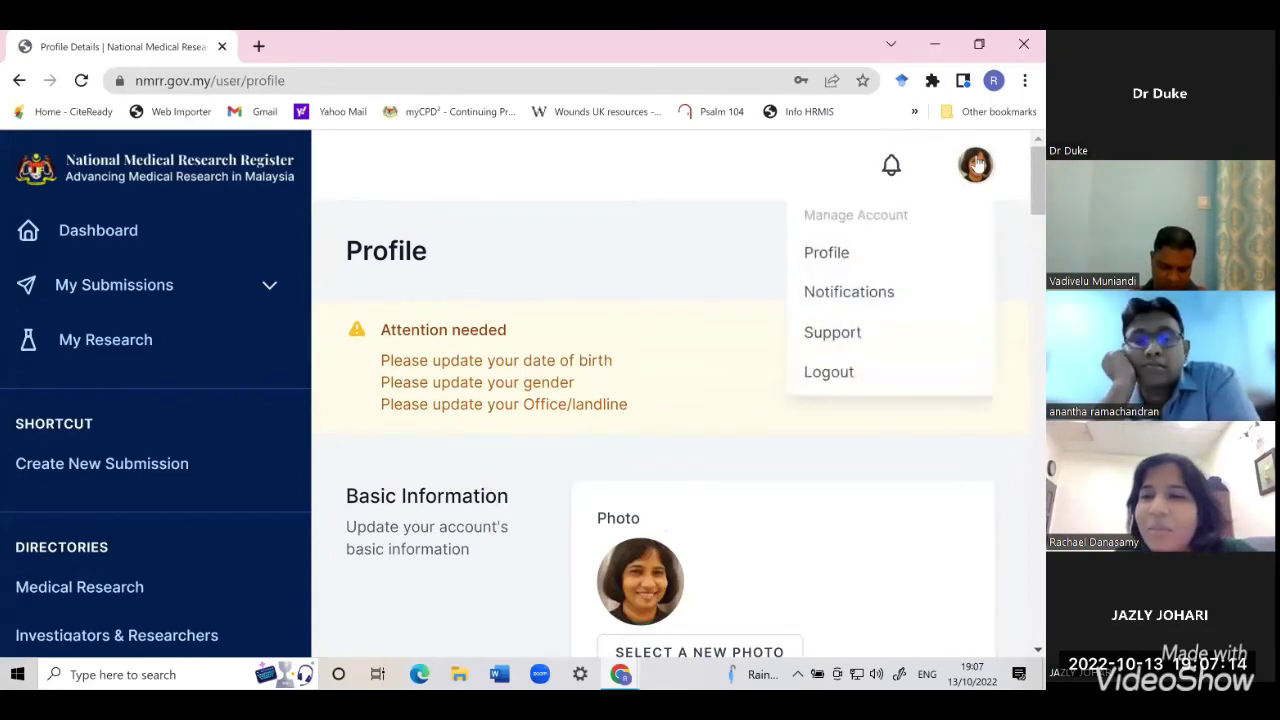
click(829, 258)
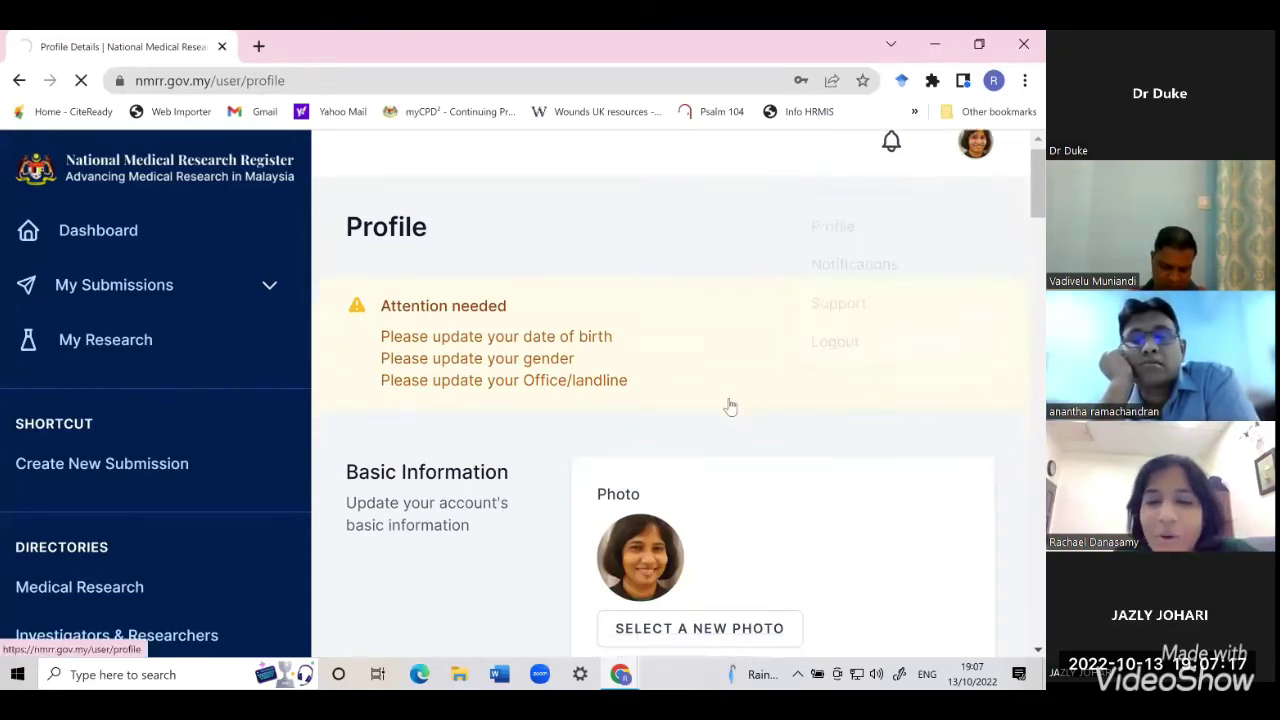
scroll(730, 405, down, 4)
scroll(730, 405, down, 3)
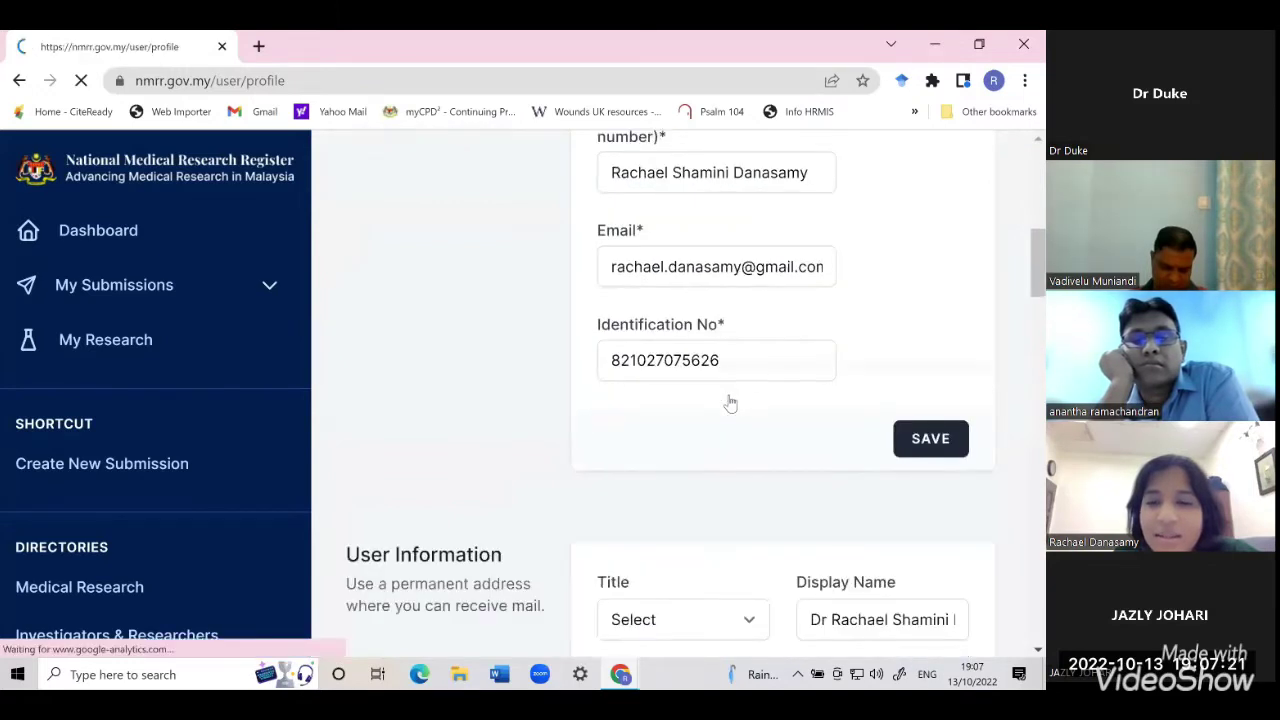
scroll(1020, 285, down, 3)
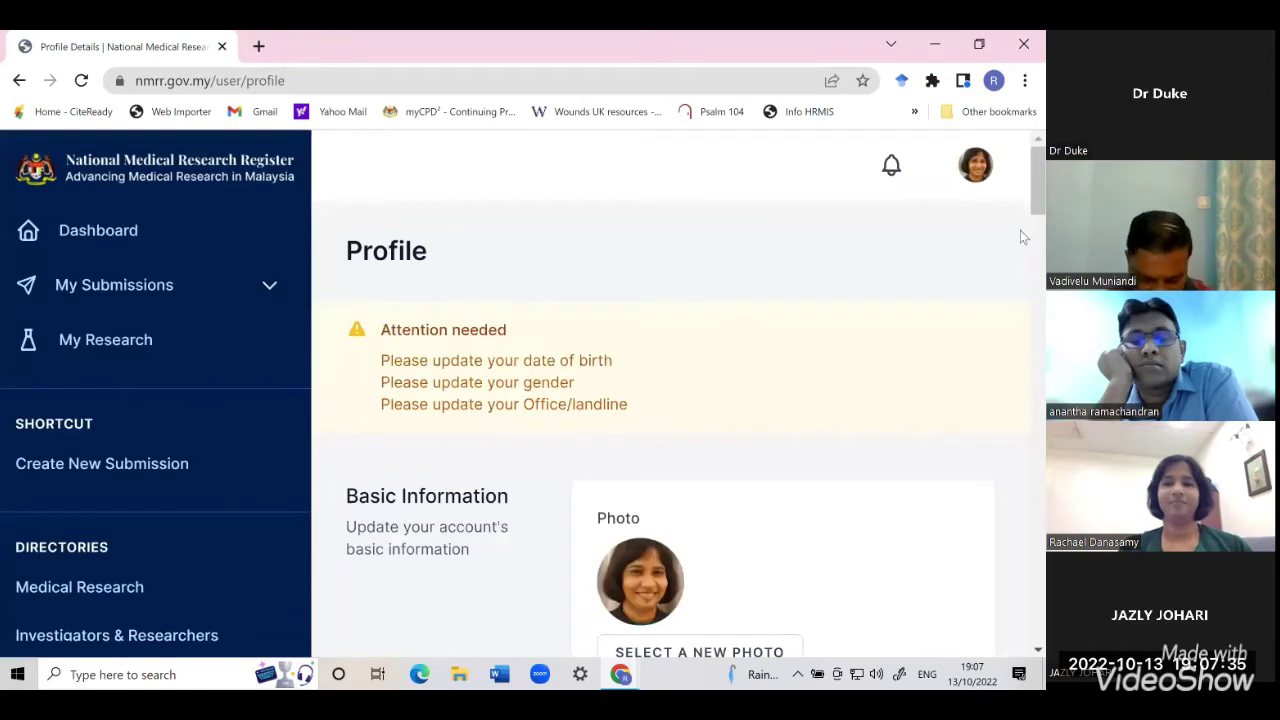
Review the profile's basic, user and institution information, down to the field of practice.
scroll(1022, 245, down, 1)
scroll(1022, 268, down, 4)
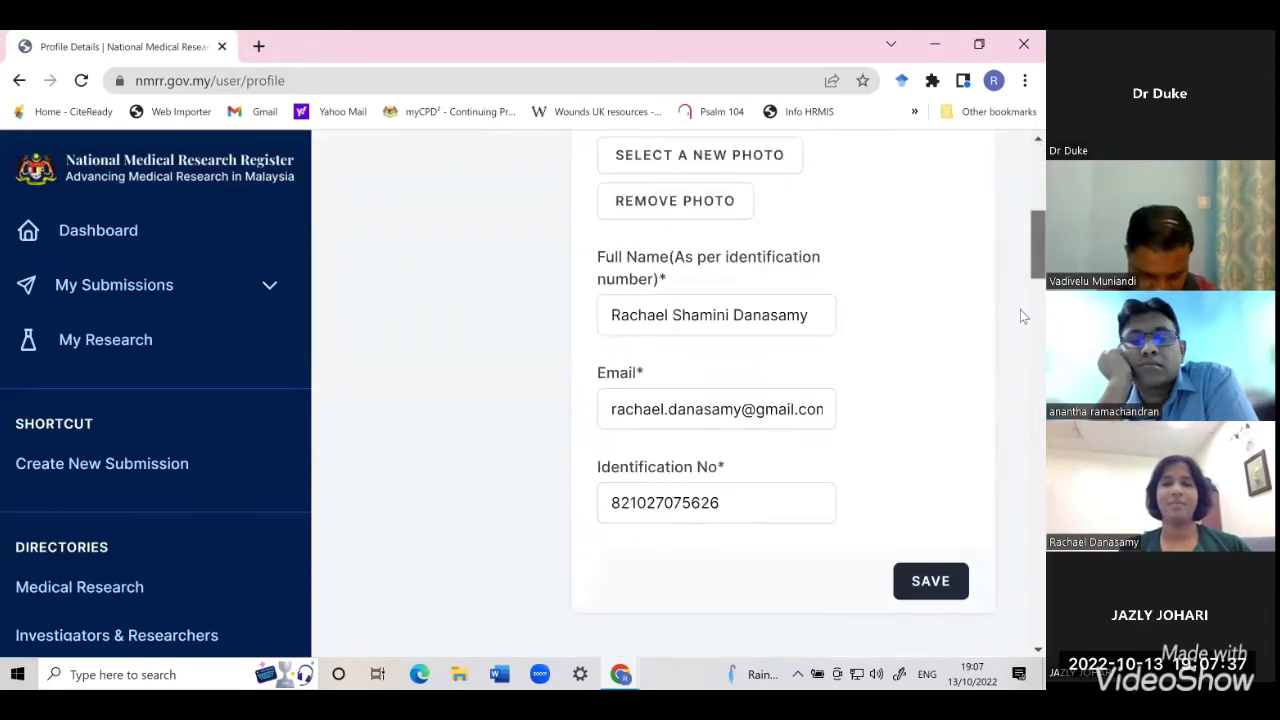
scroll(1022, 312, down, 4)
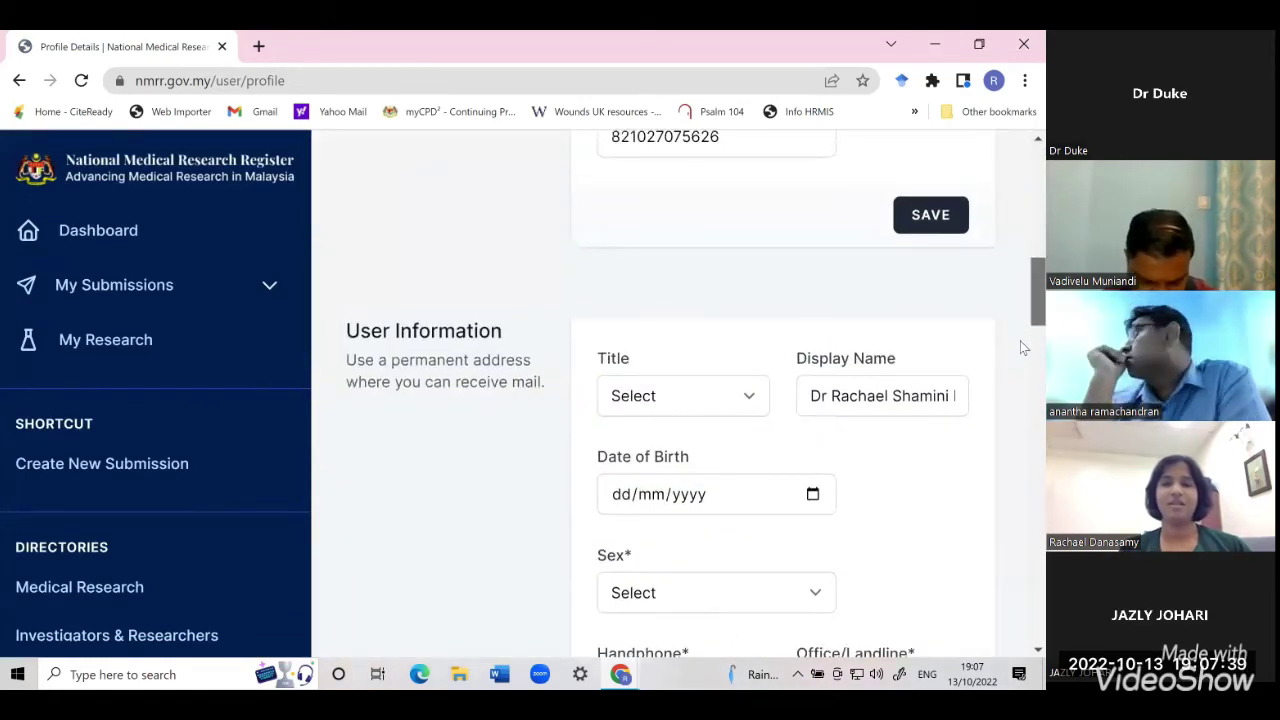
scroll(1020, 350, down, 2)
scroll(1020, 380, down, 3)
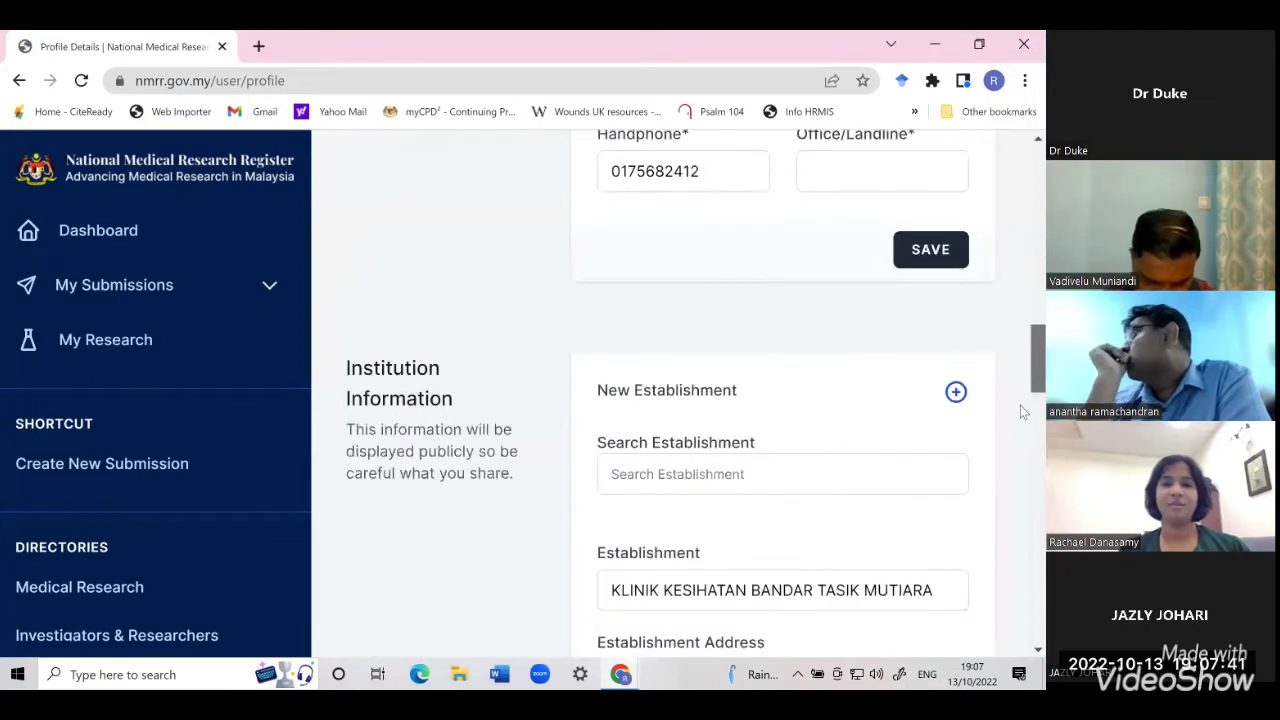
scroll(1020, 405, down, 2)
scroll(1020, 420, down, 1)
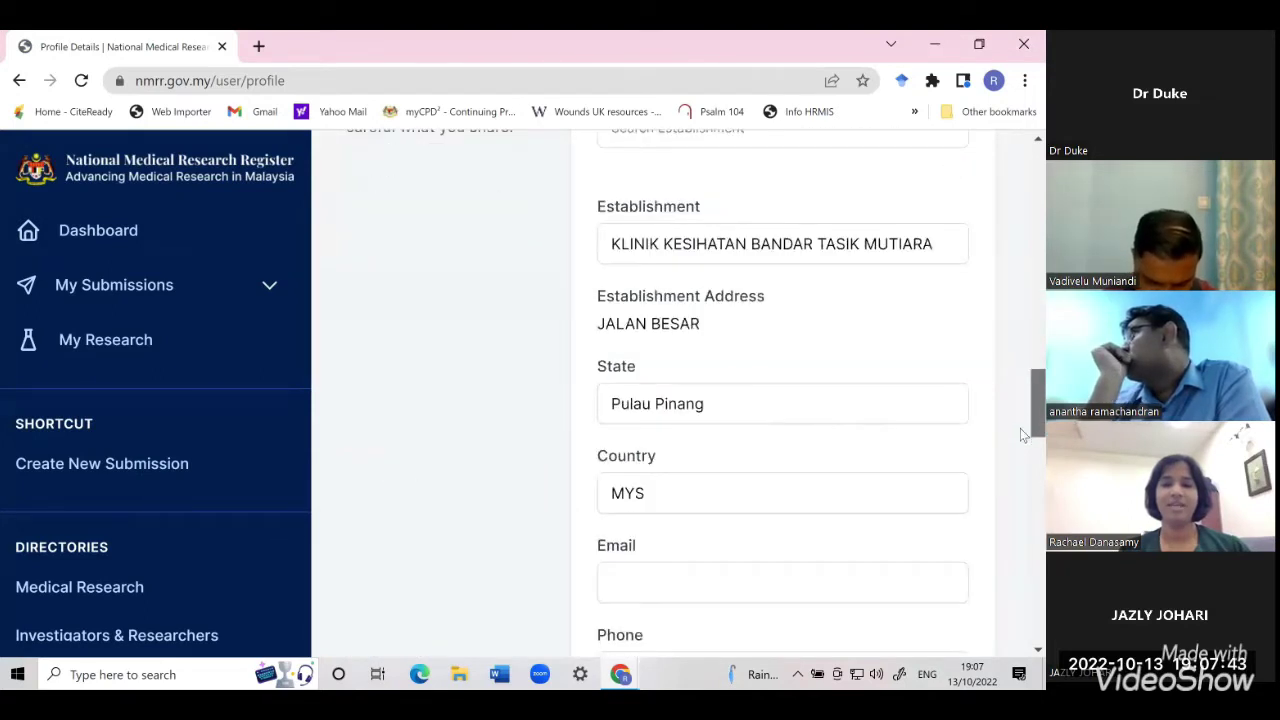
scroll(1020, 440, down, 1)
scroll(1020, 466, down, 2)
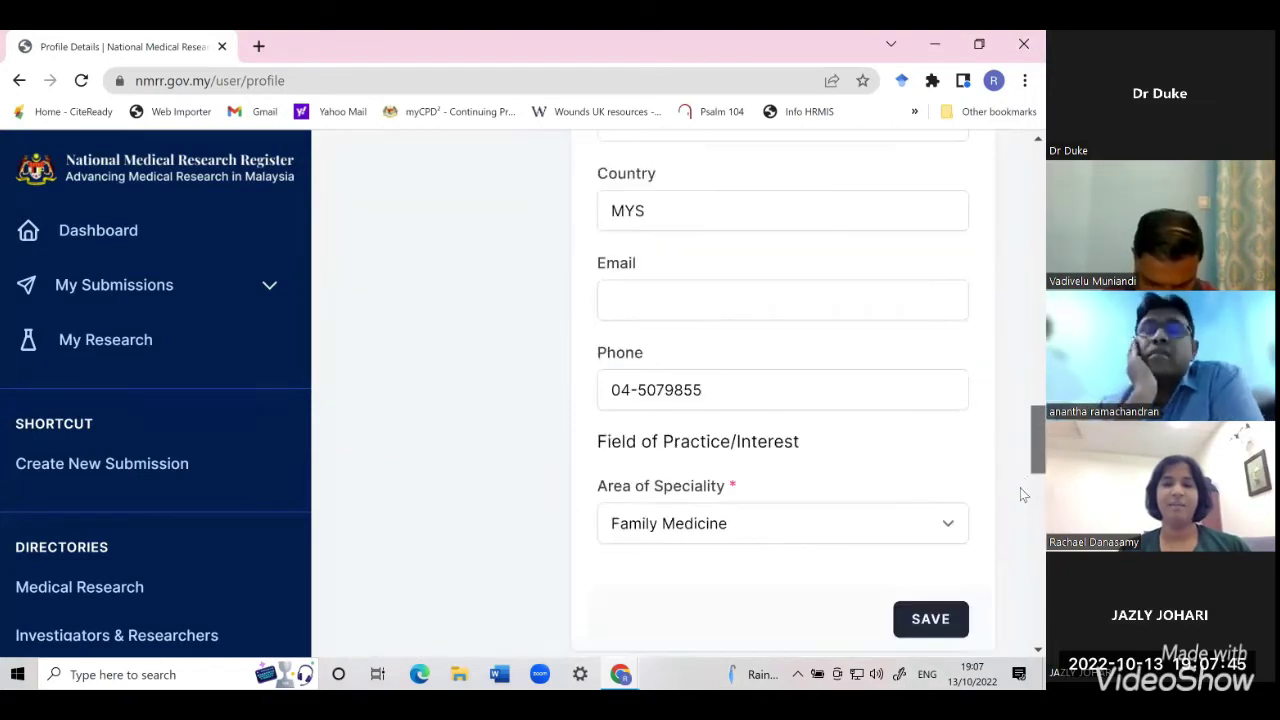
Examine the profile's CV and GCP document upload sections, ending back at the CV section.
scroll(1020, 501, down, 2)
scroll(1022, 517, down, 3)
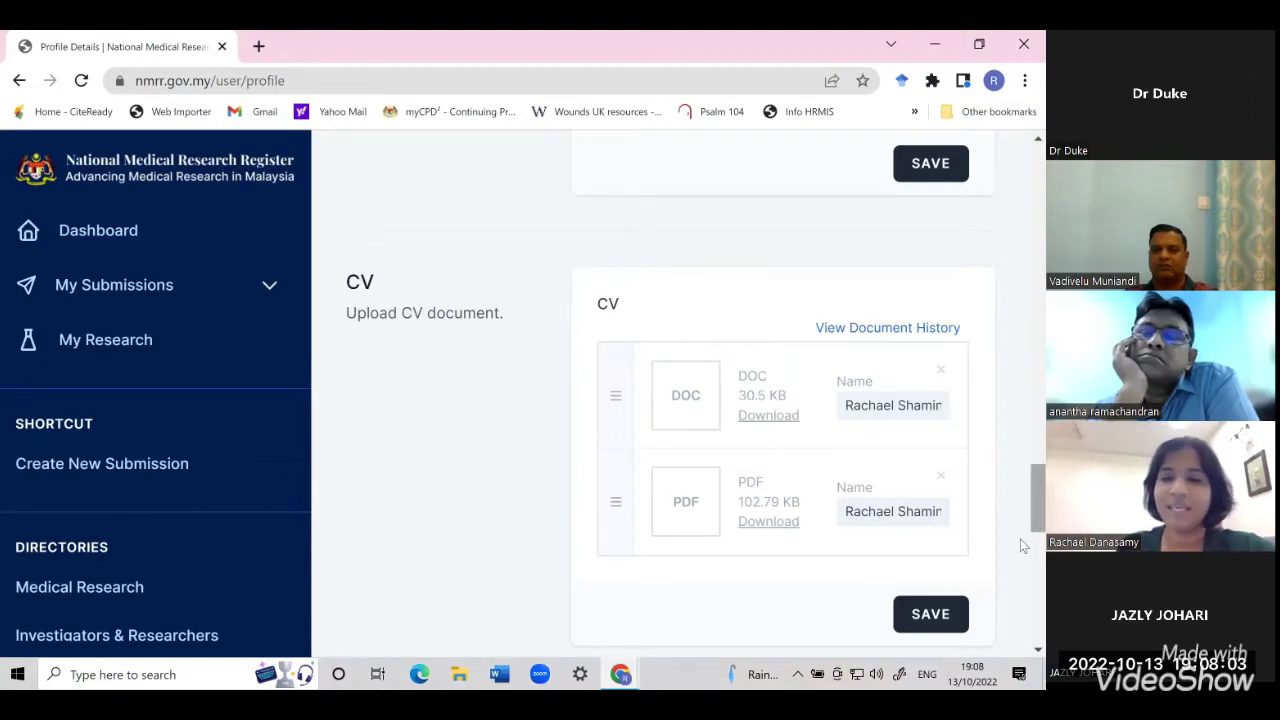
drag(1020, 539, 1022, 575)
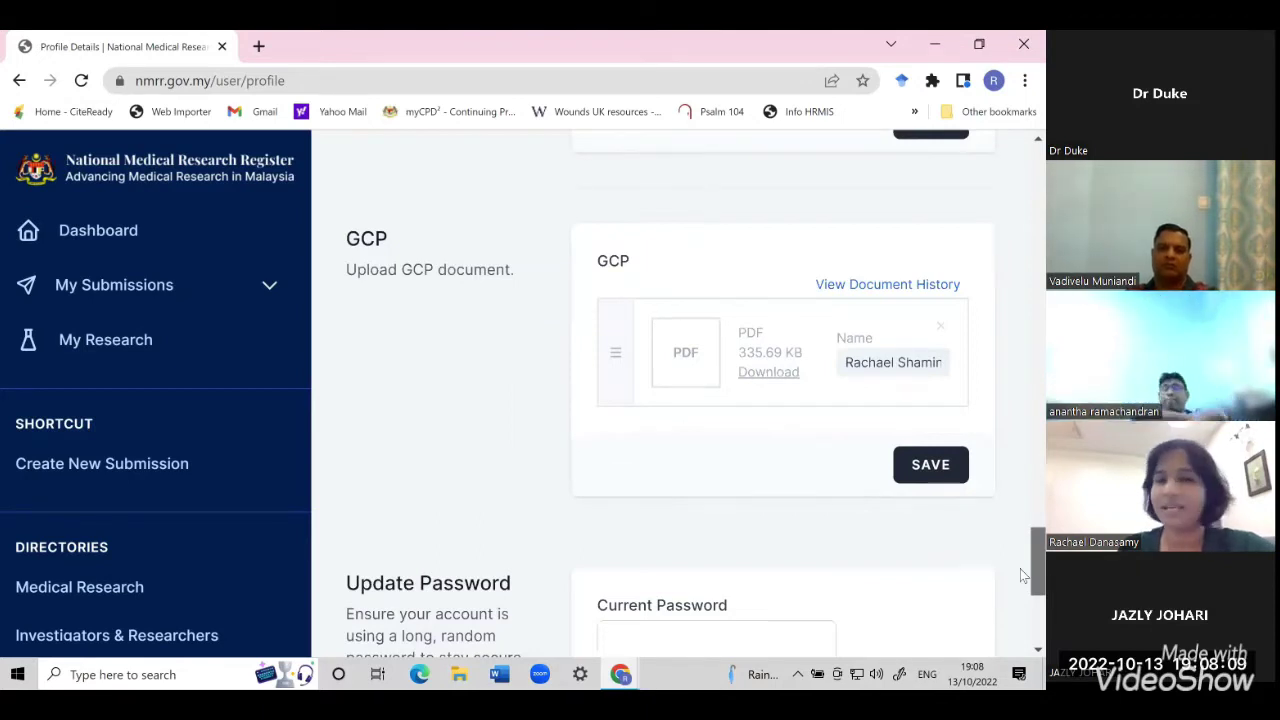
drag(1021, 575, 1020, 499)
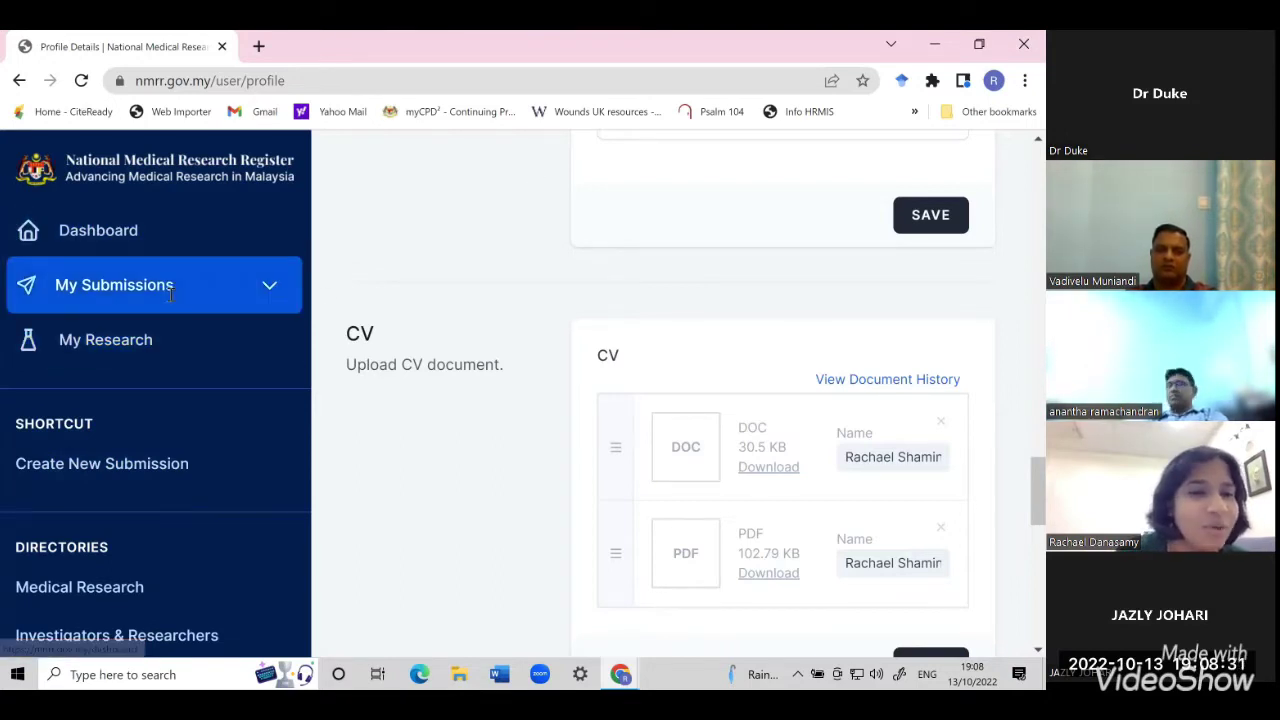
Create a new submission and bring the General Information section with its submission type options into view.
click(117, 471)
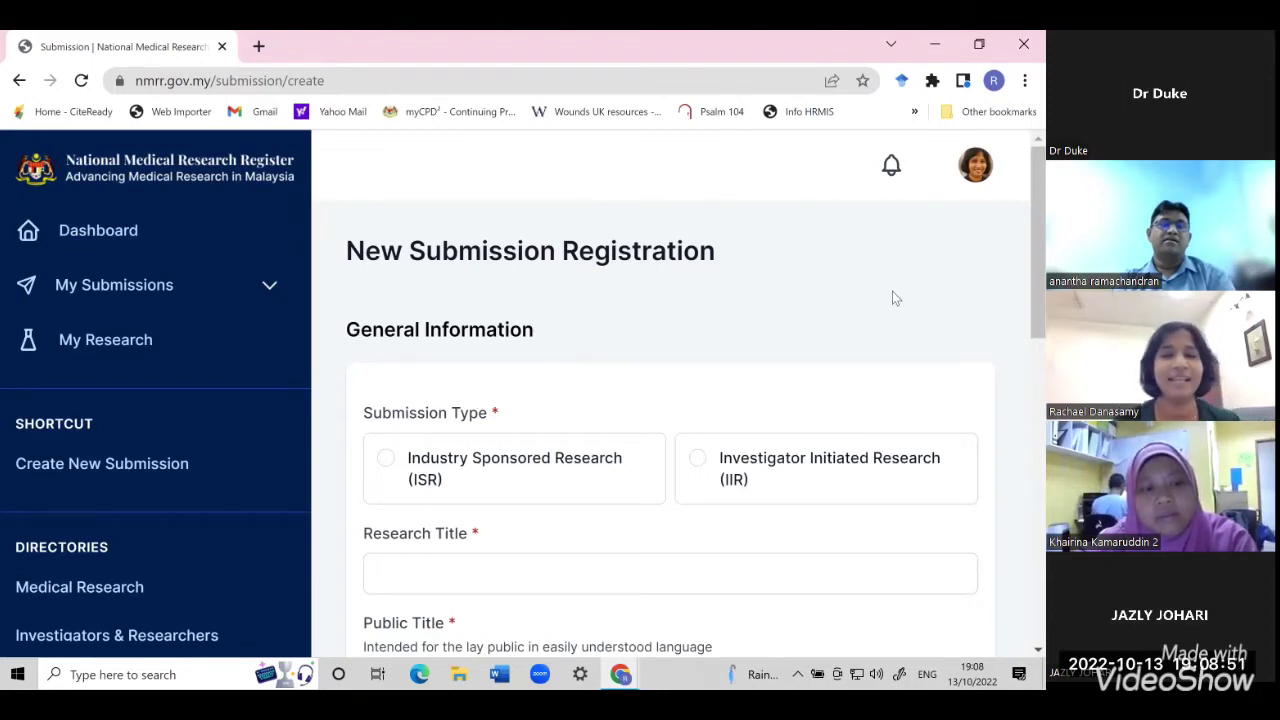
scroll(883, 303, down, 2)
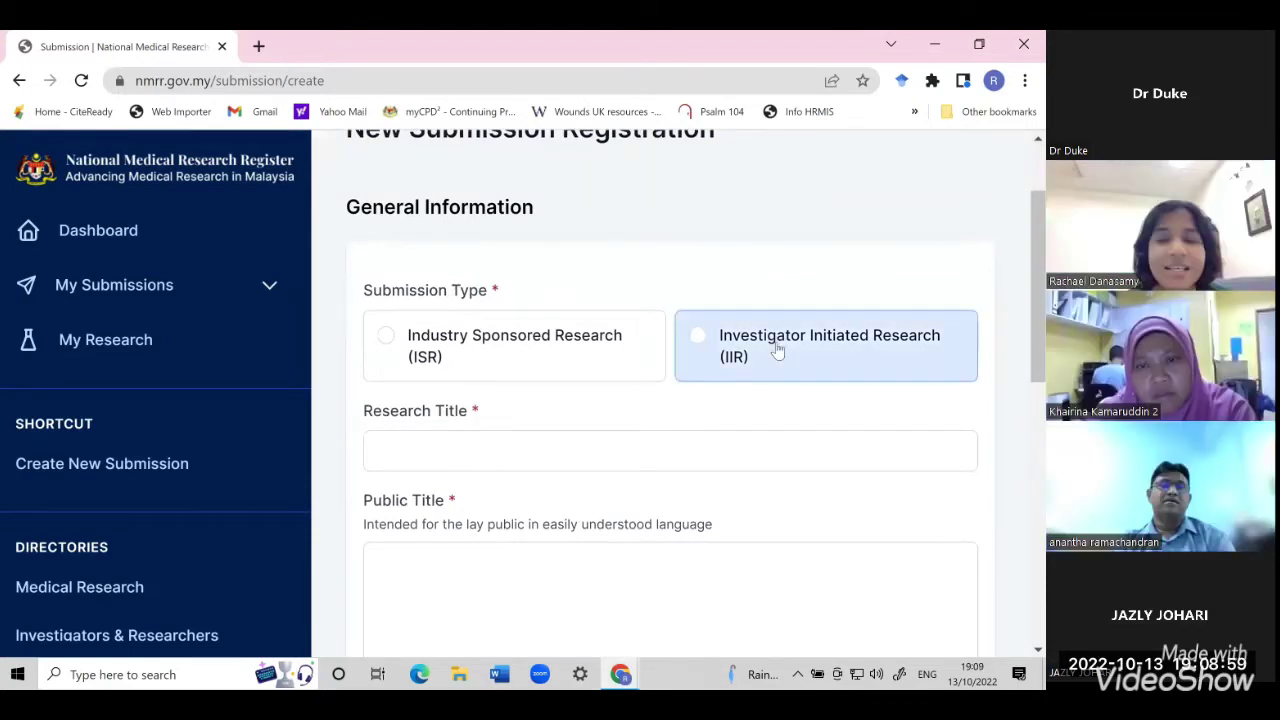
scroll(778, 349, down, 1)
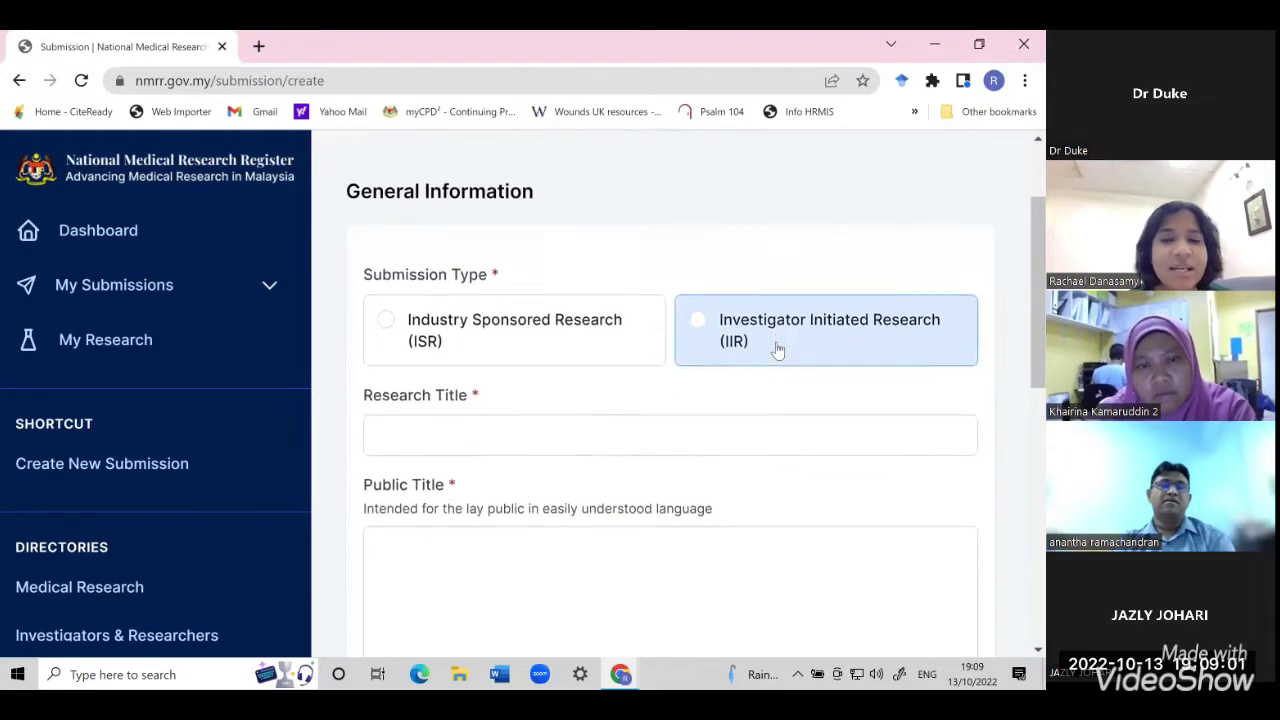
Review the blank submission form's General Information fields, from submission type and titles down to research scope and type.
scroll(740, 356, down, 2)
scroll(700, 371, down, 1)
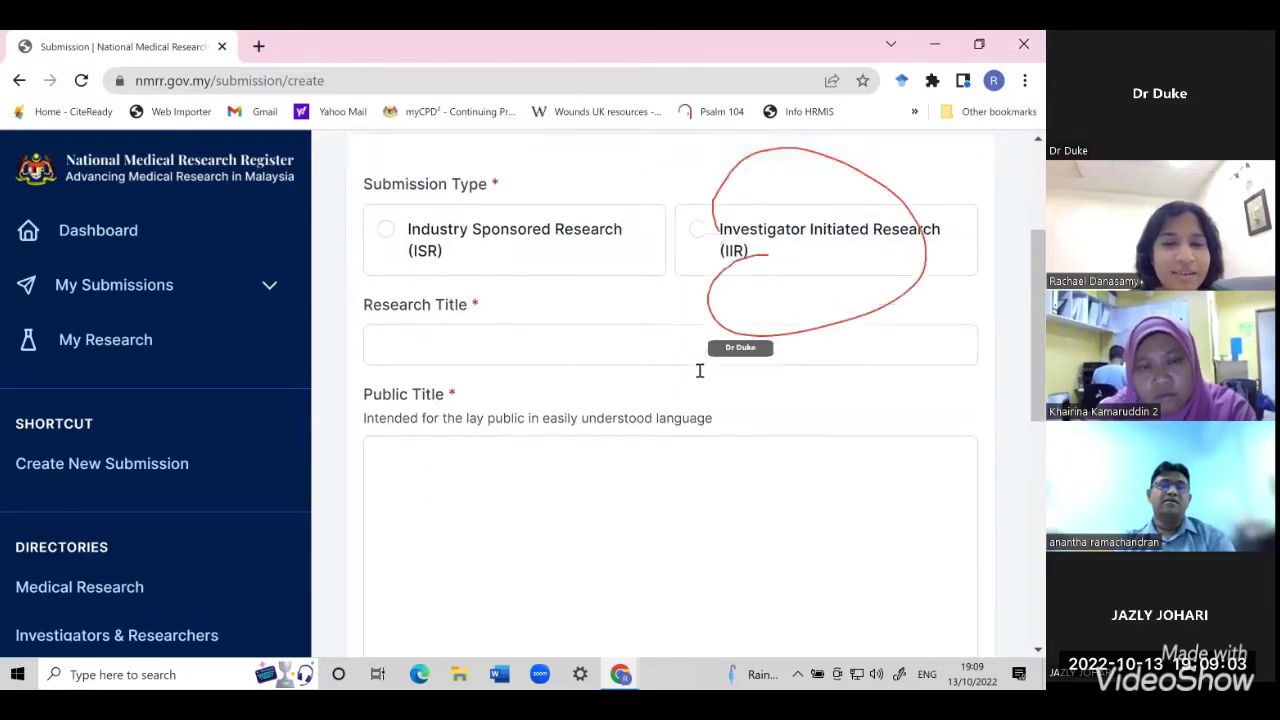
scroll(700, 371, down, 1)
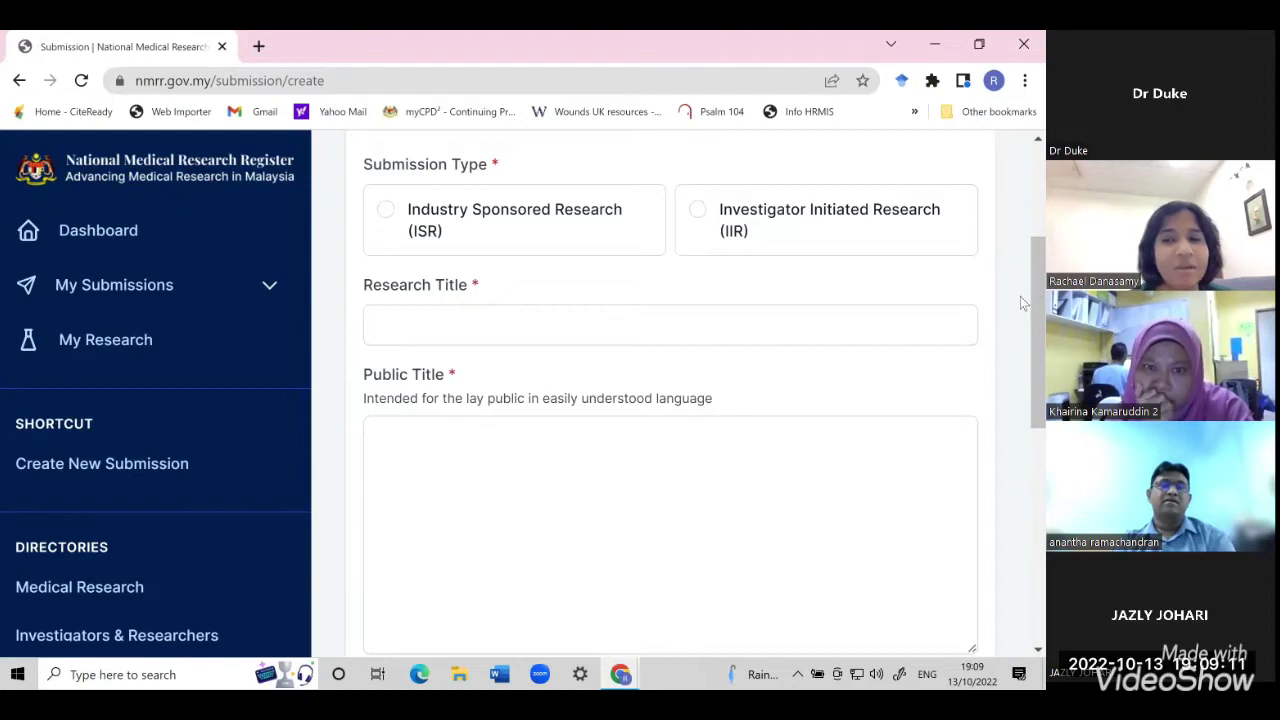
scroll(1020, 344, down, 1)
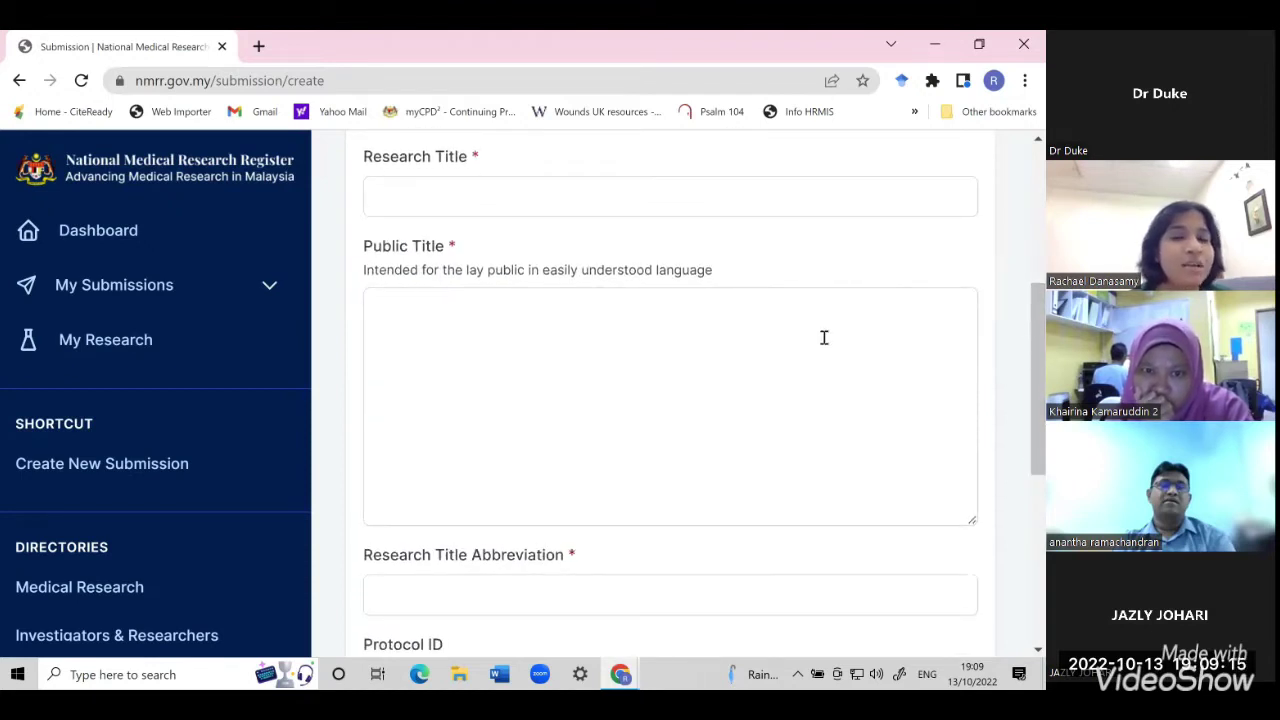
scroll(824, 338, down, 2)
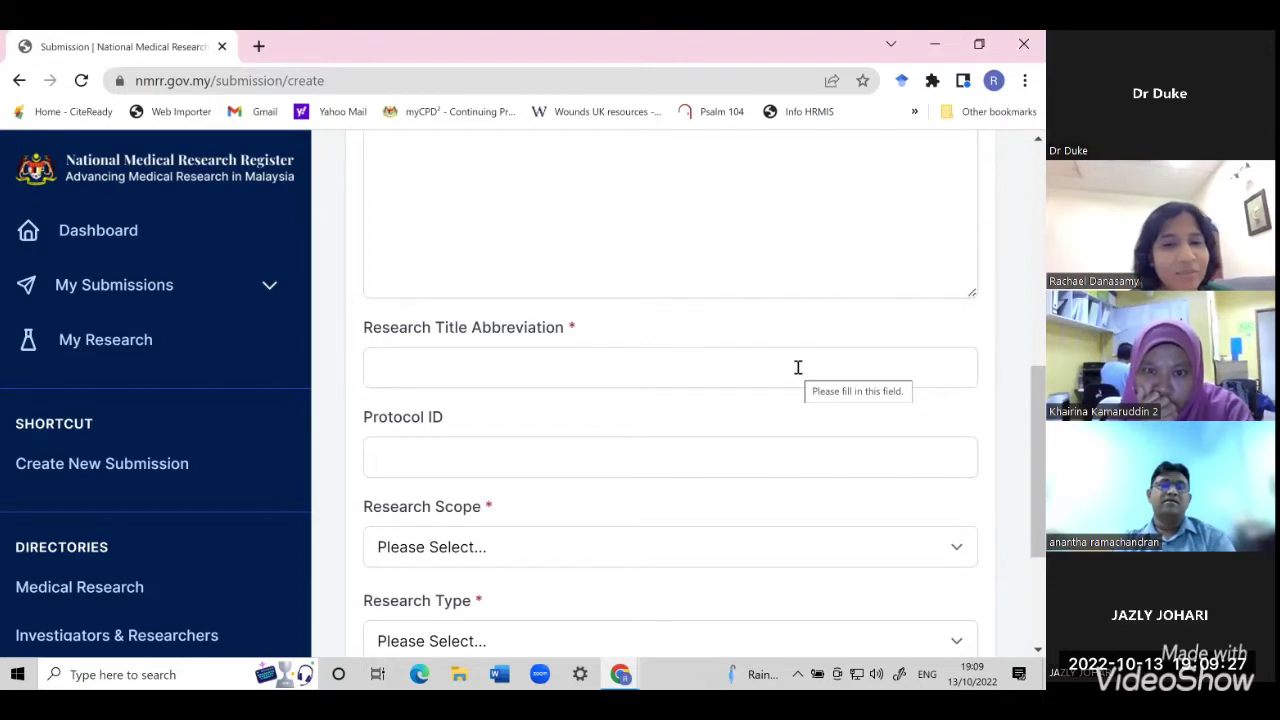
scroll(797, 368, down, 2)
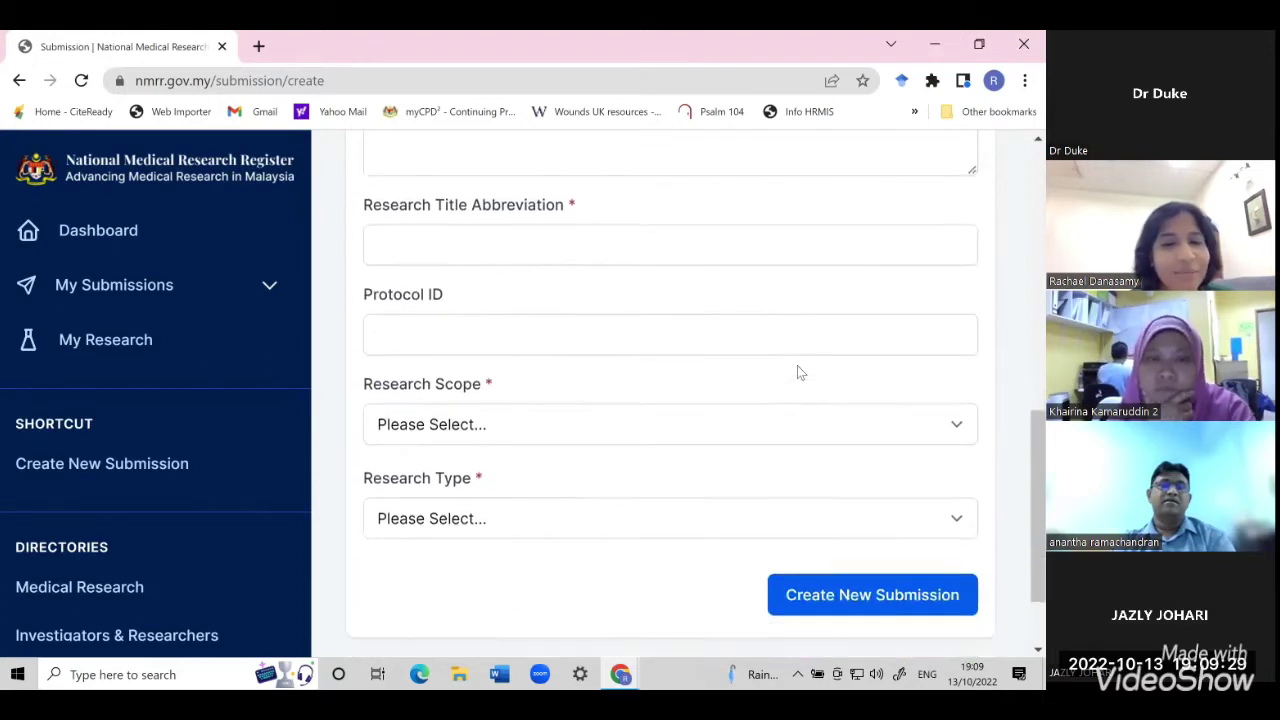
scroll(797, 368, down, 1)
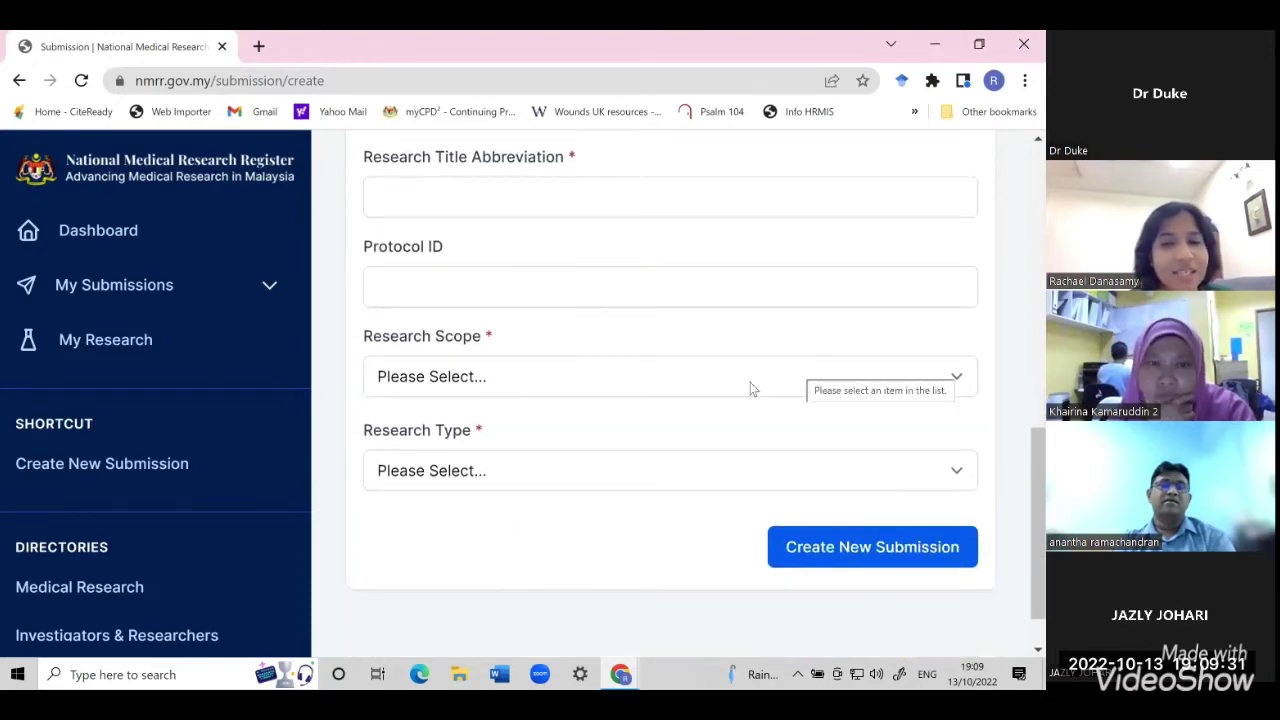
Look through the Research Scope and Research Type options and try to create the submission from the empty form.
click(750, 380)
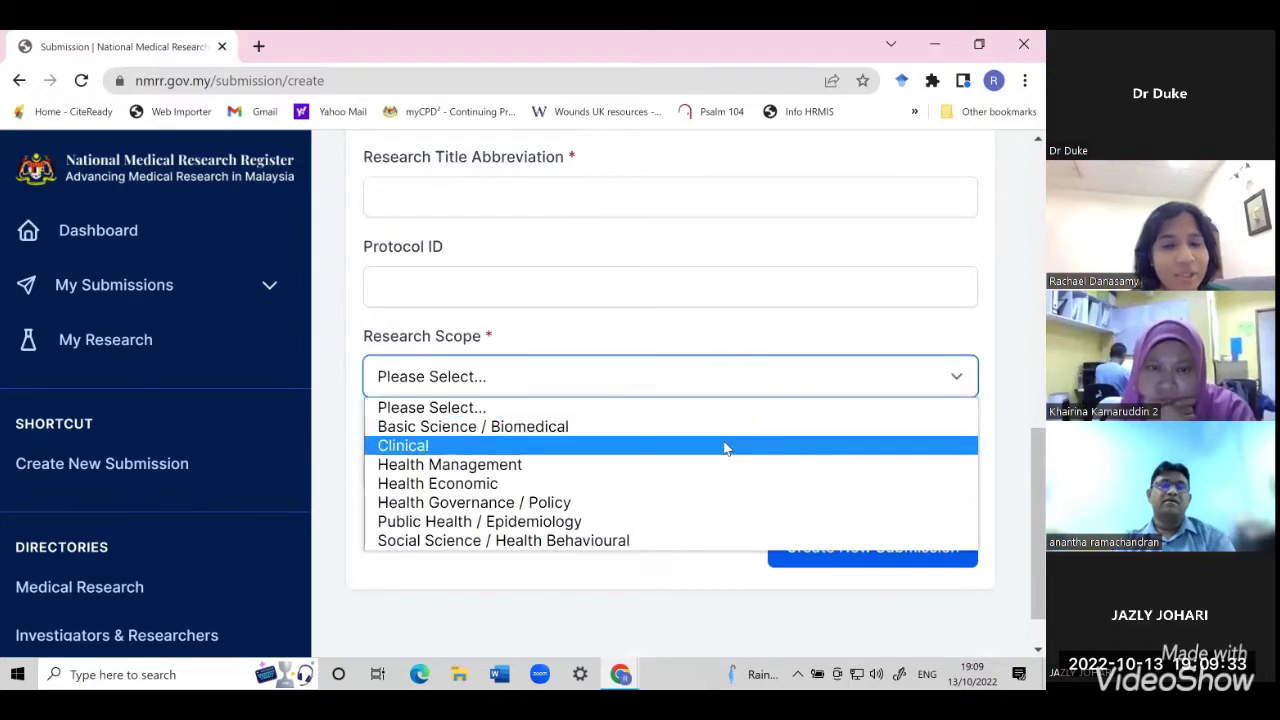
click(764, 332)
click(576, 483)
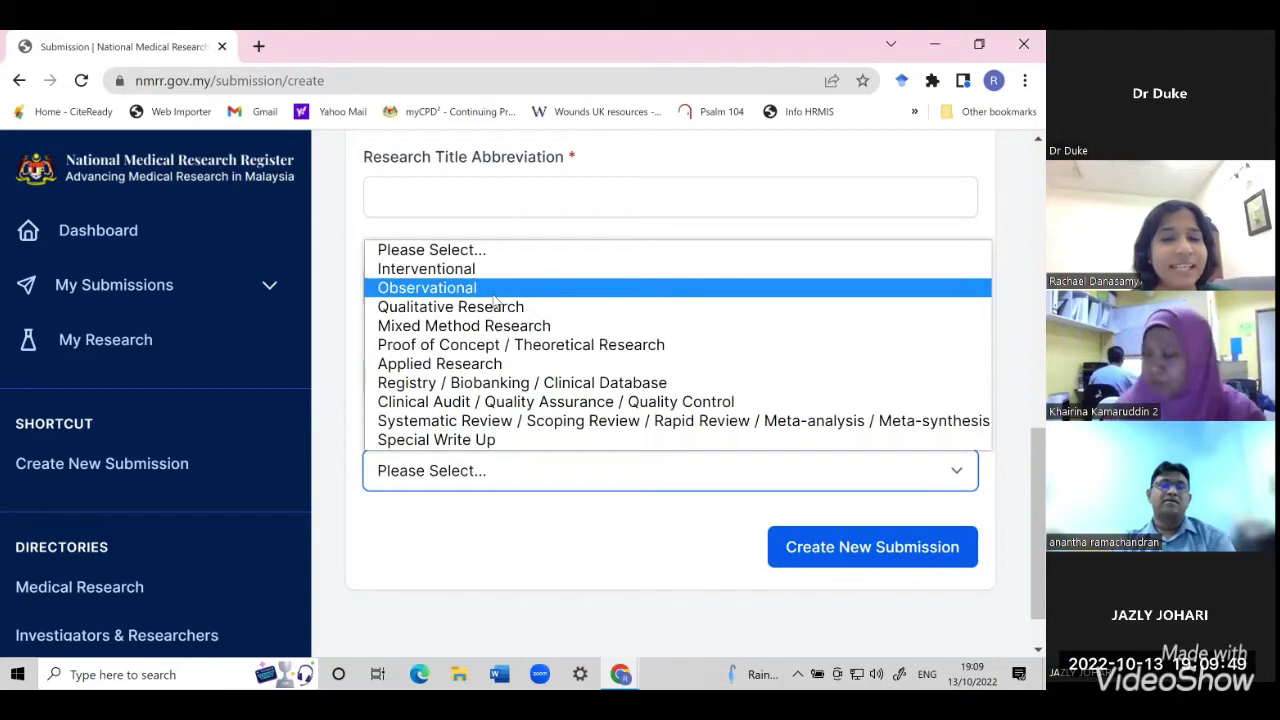
click(576, 552)
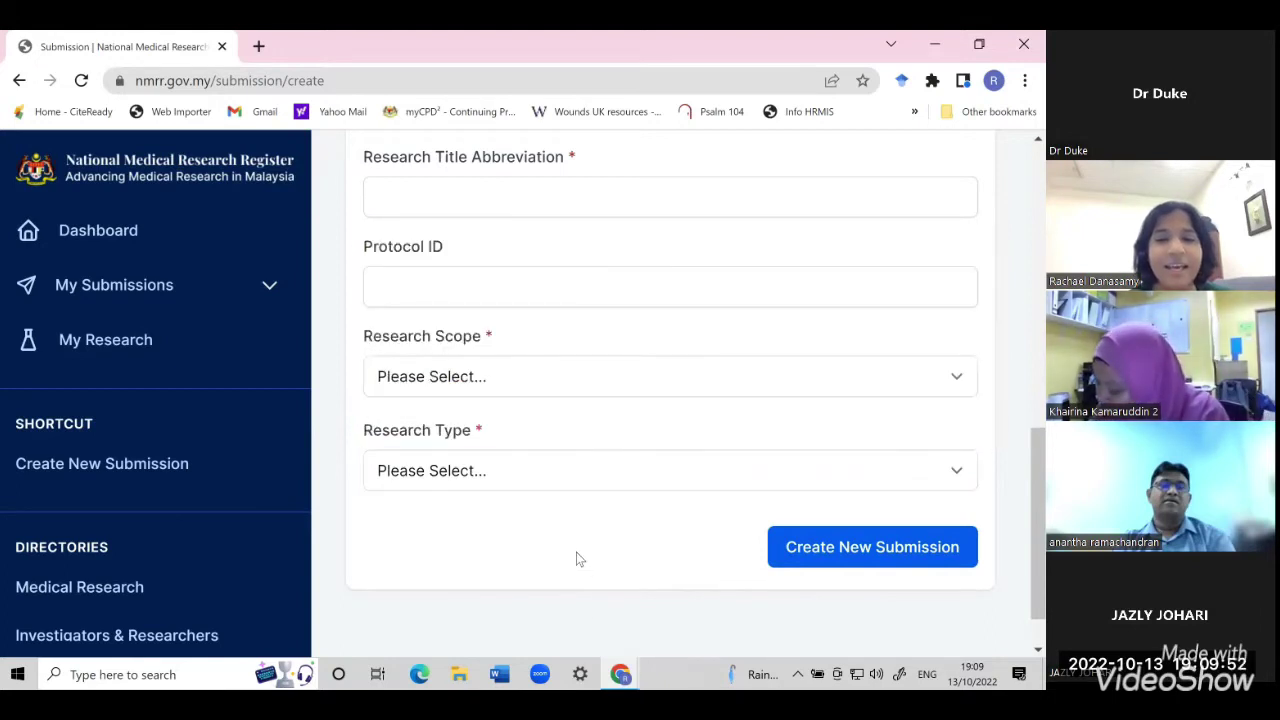
click(889, 541)
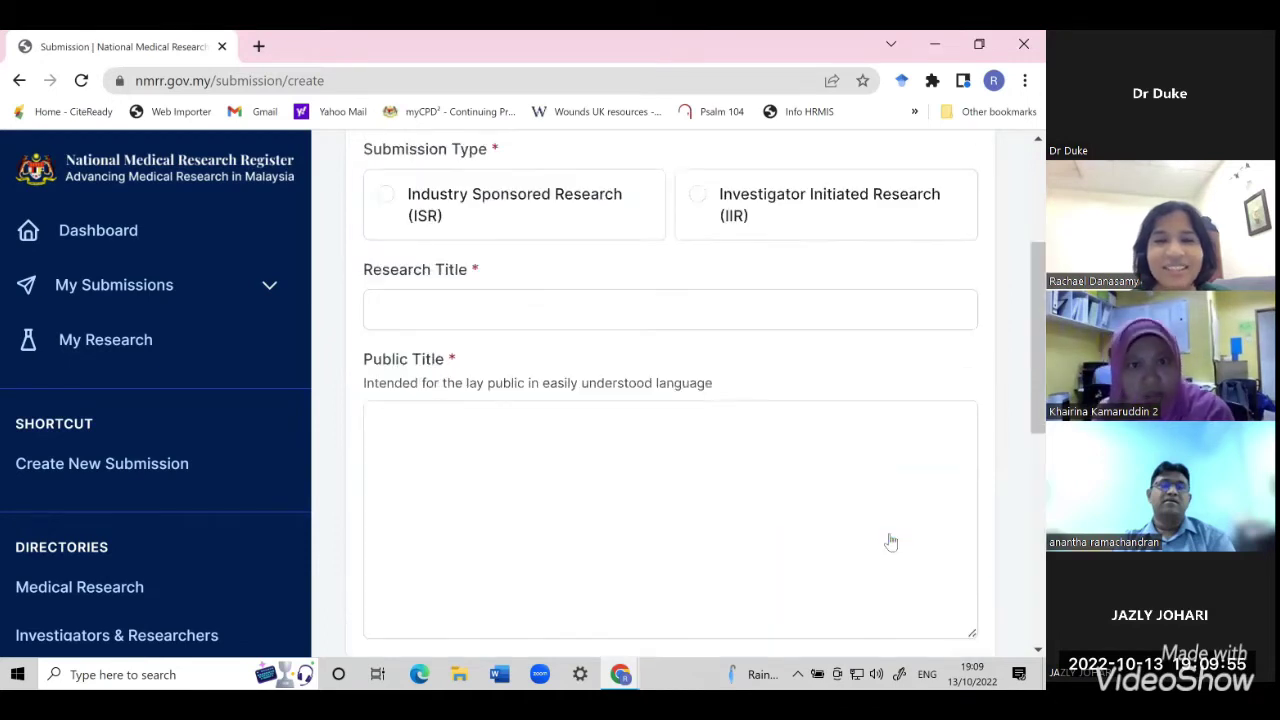
click(706, 304)
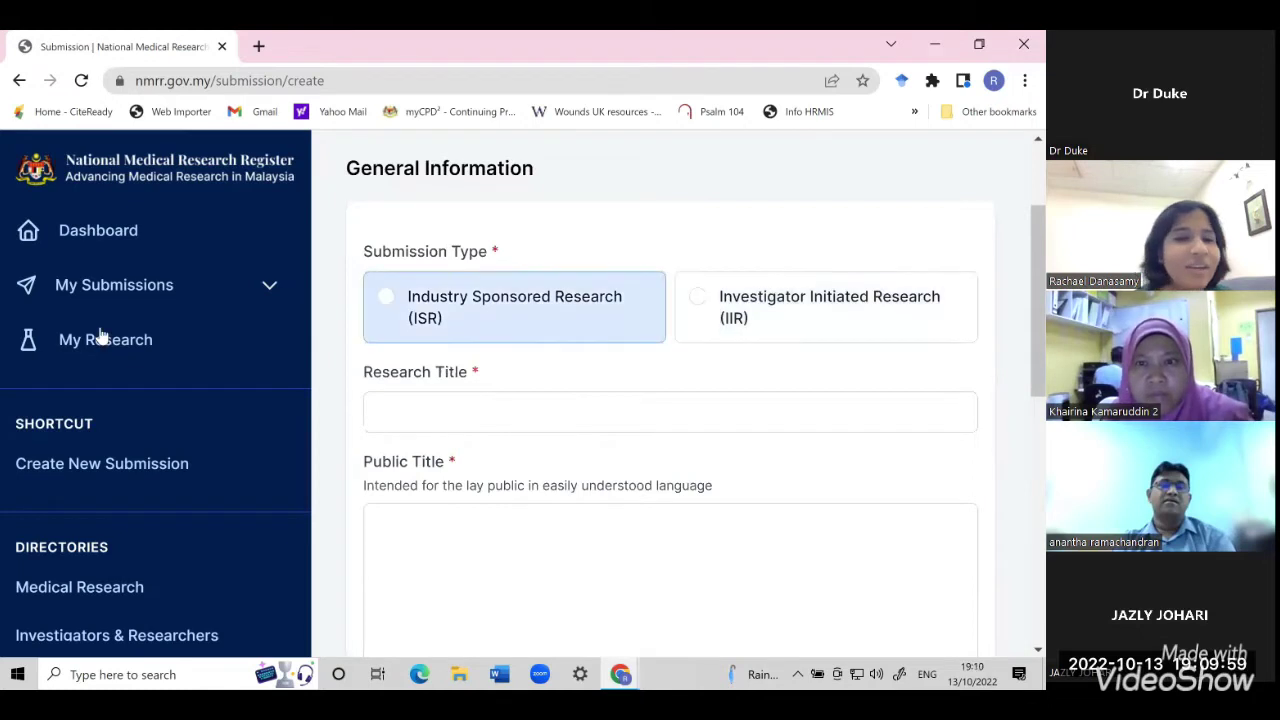
Open the list of existing Scientific & Ethical submissions.
click(120, 285)
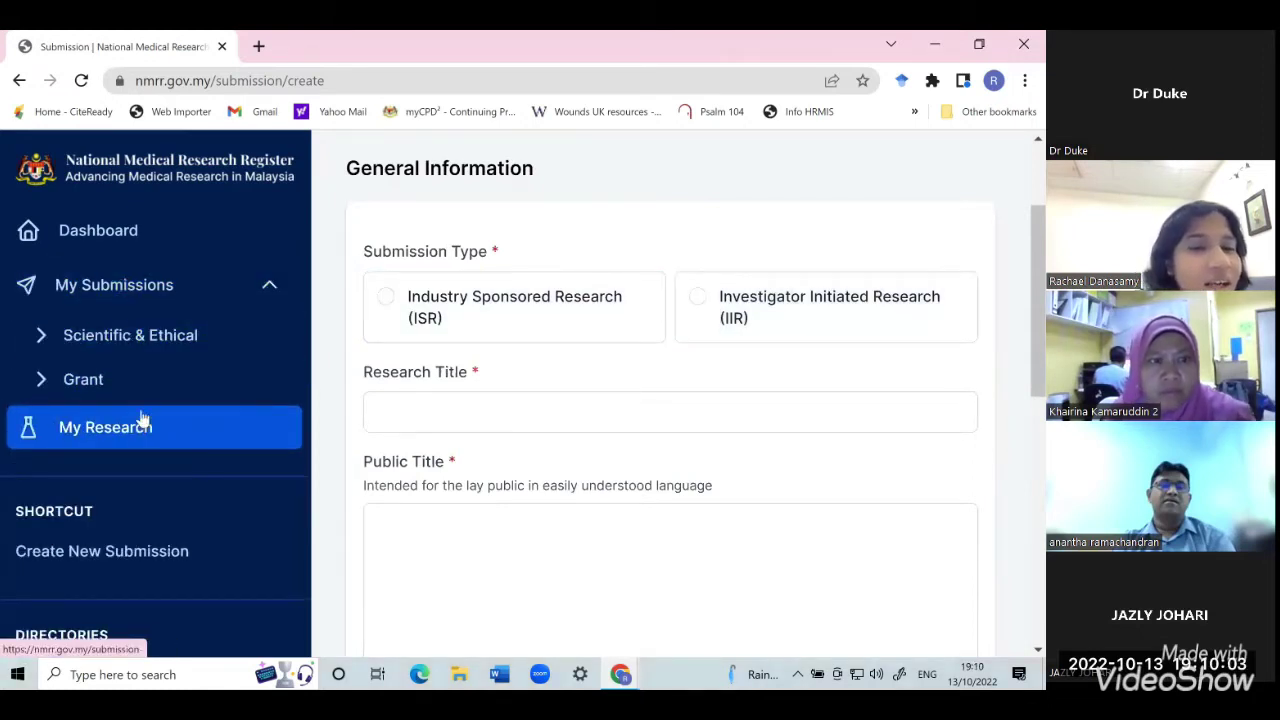
click(130, 285)
click(130, 285)
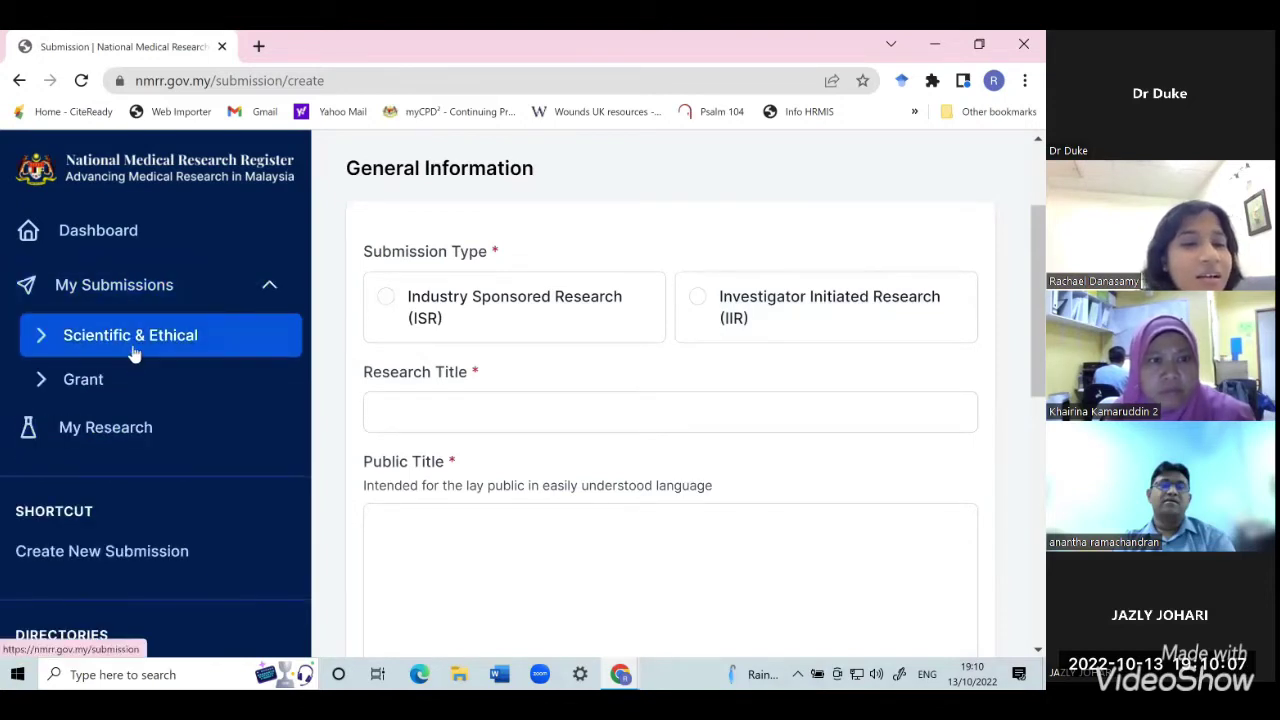
click(115, 443)
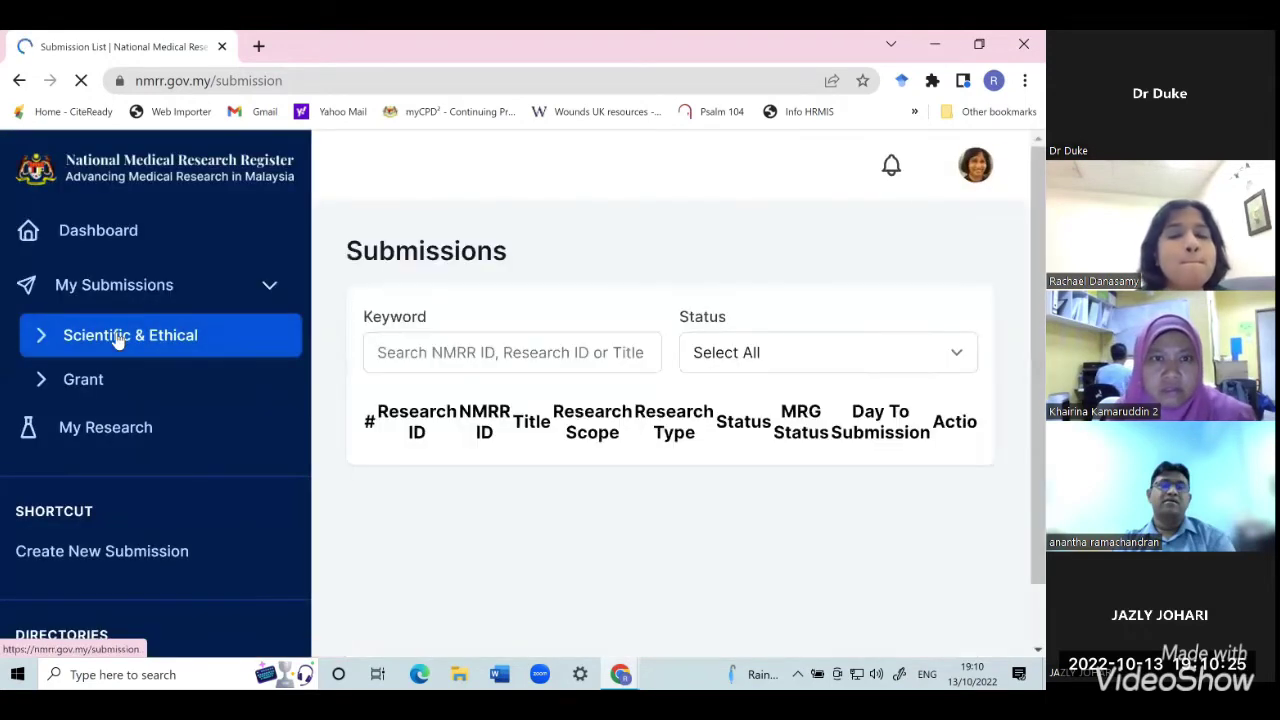
Look over the submissions table across to its actions and open the "Is It Just Asthma ?" submission for editing.
scroll(500, 419, down, 1)
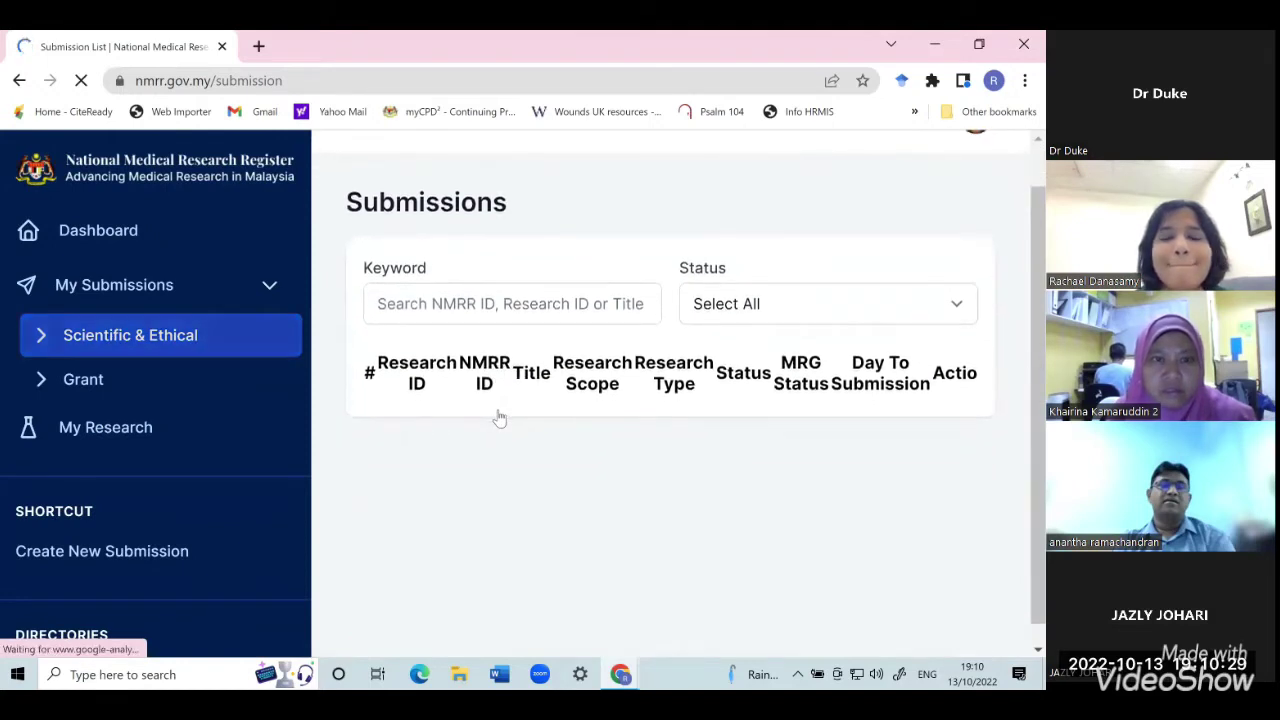
scroll(497, 416, down, 1)
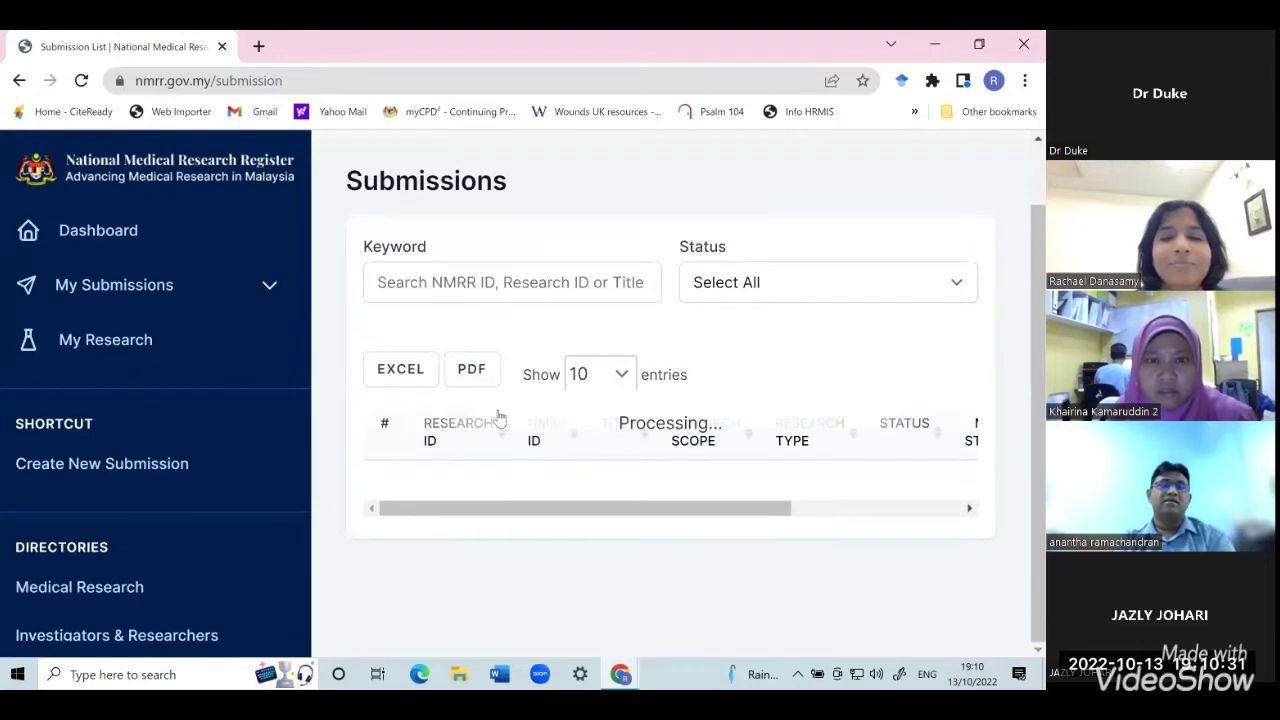
scroll(673, 393, down, 3)
scroll(673, 393, up, 3)
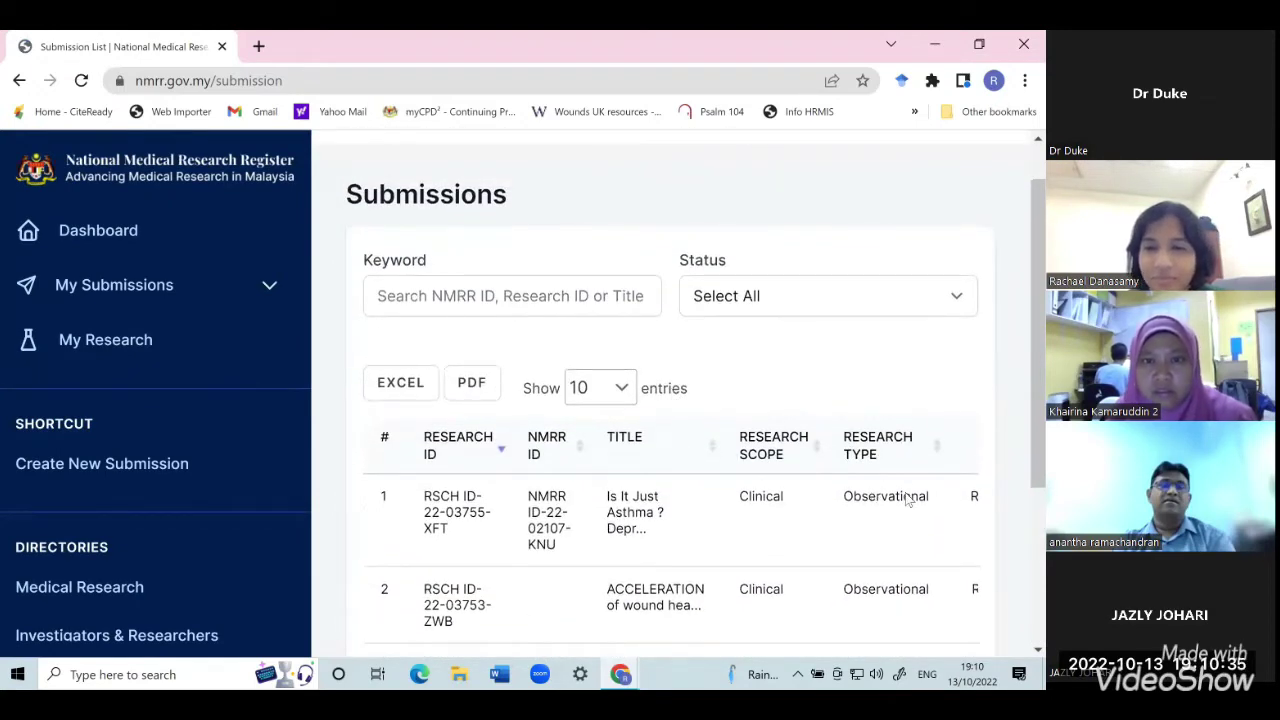
scroll(905, 492, right, 5)
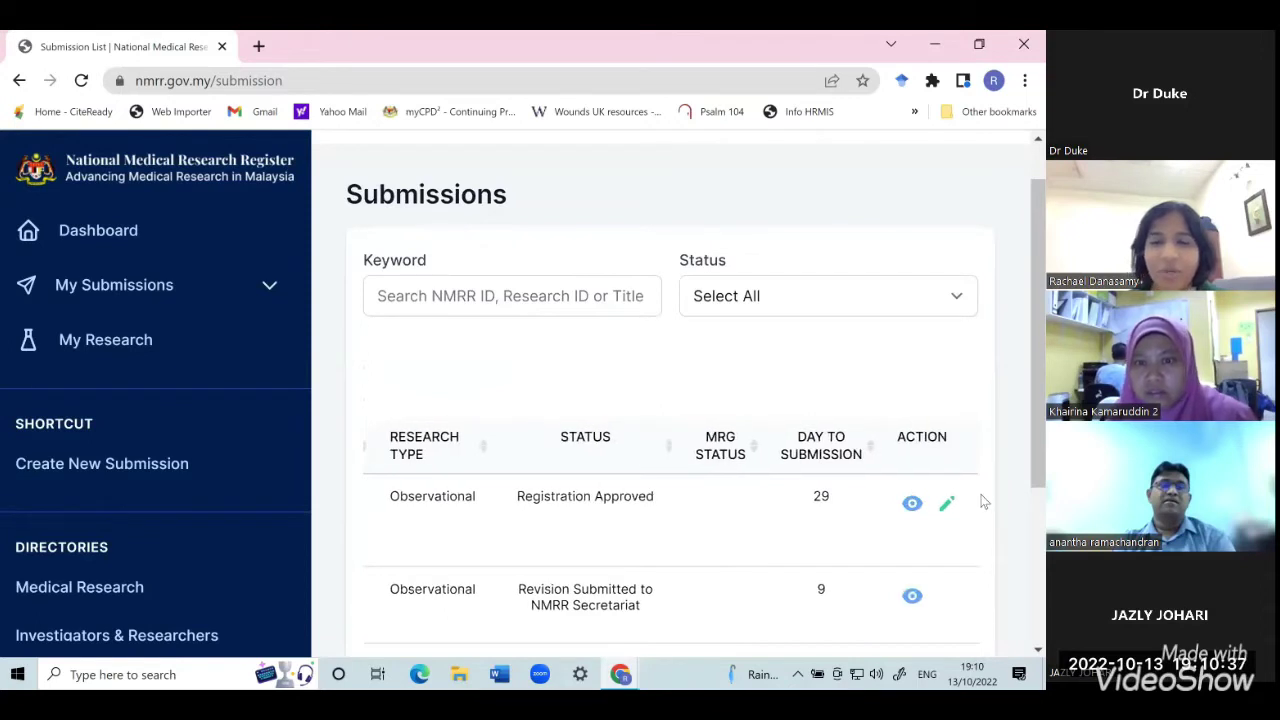
click(948, 505)
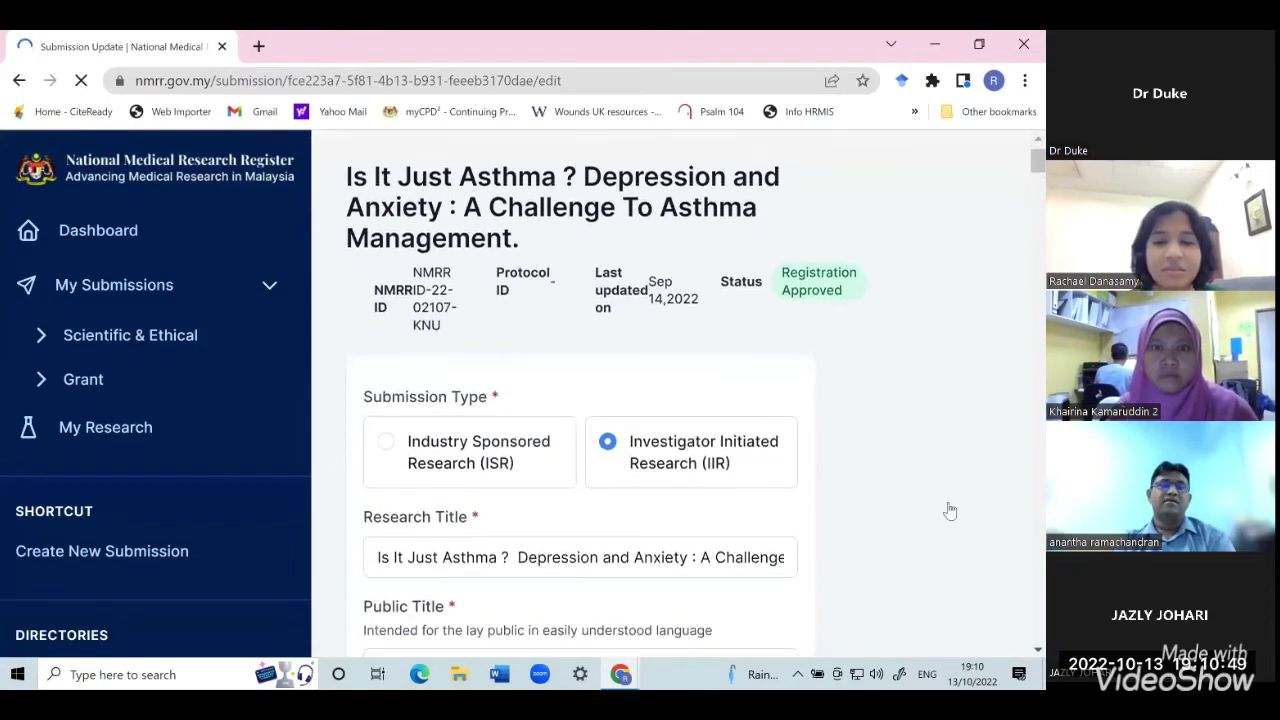
Review the asthma submission's completed General Information, from submission type and titles through research scope and type, ending at its heading.
scroll(950, 511, down, 2)
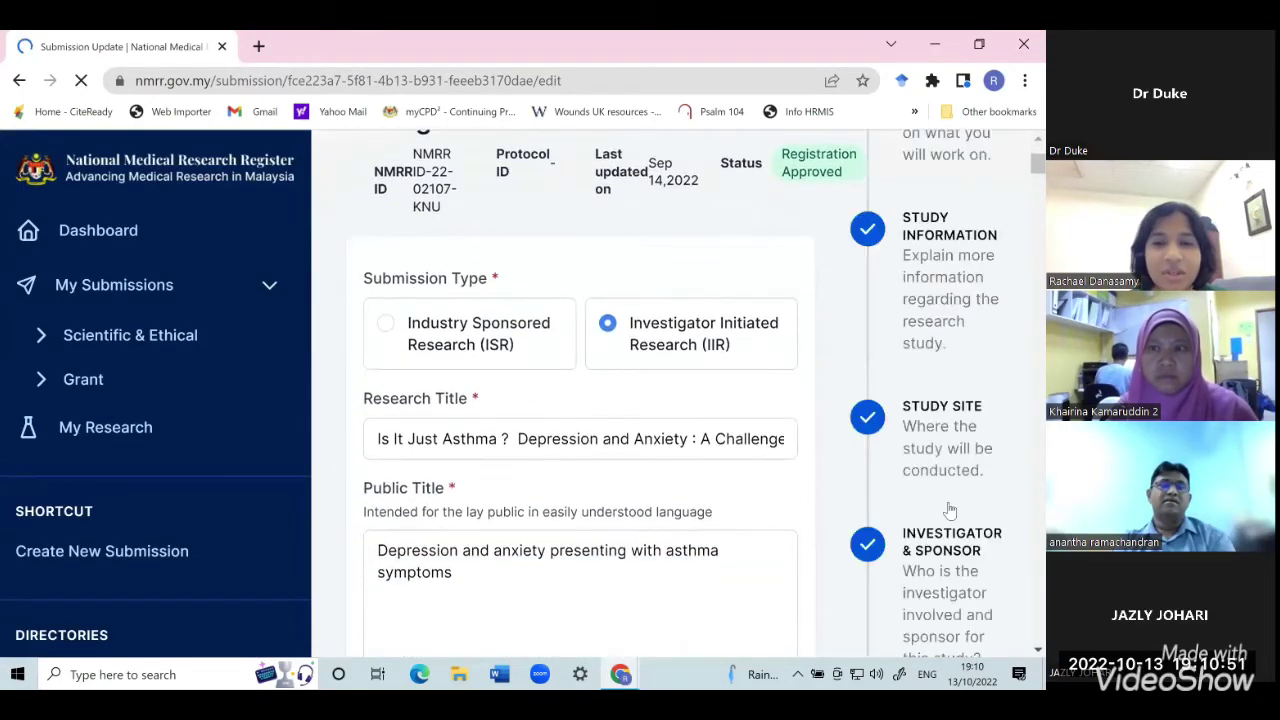
scroll(950, 511, down, 3)
scroll(950, 511, up, 4)
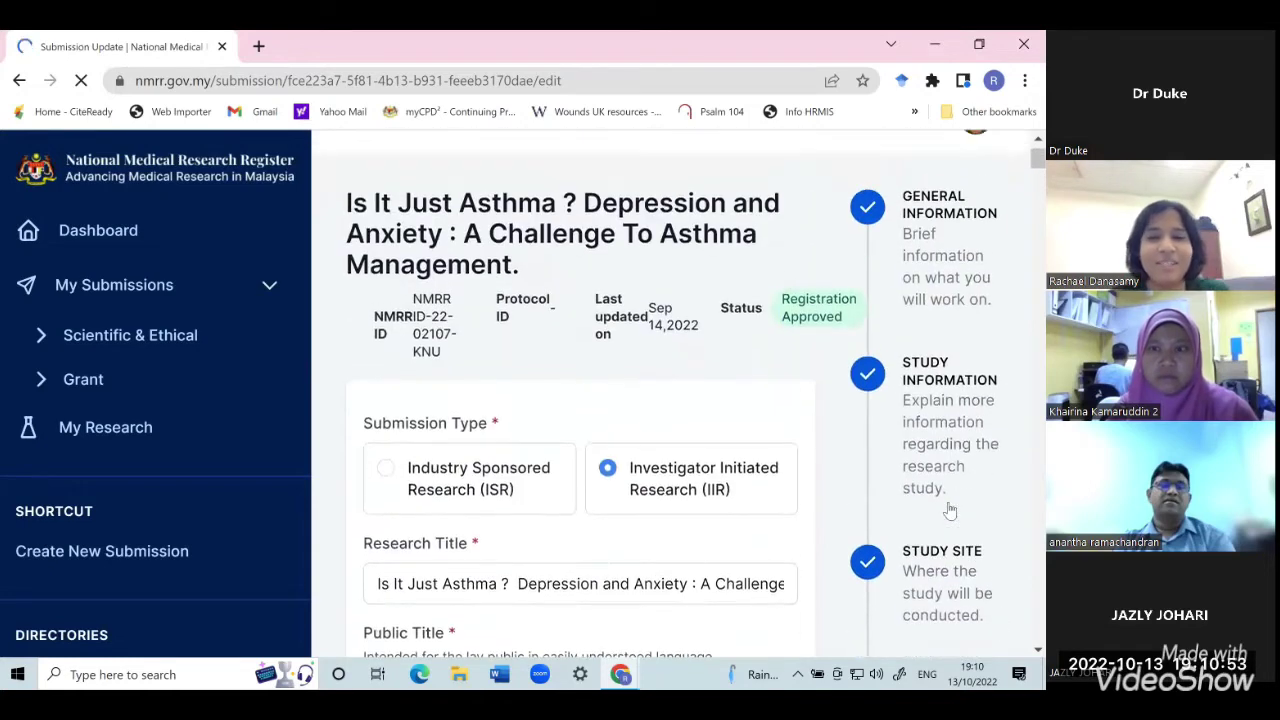
scroll(760, 441, down, 3)
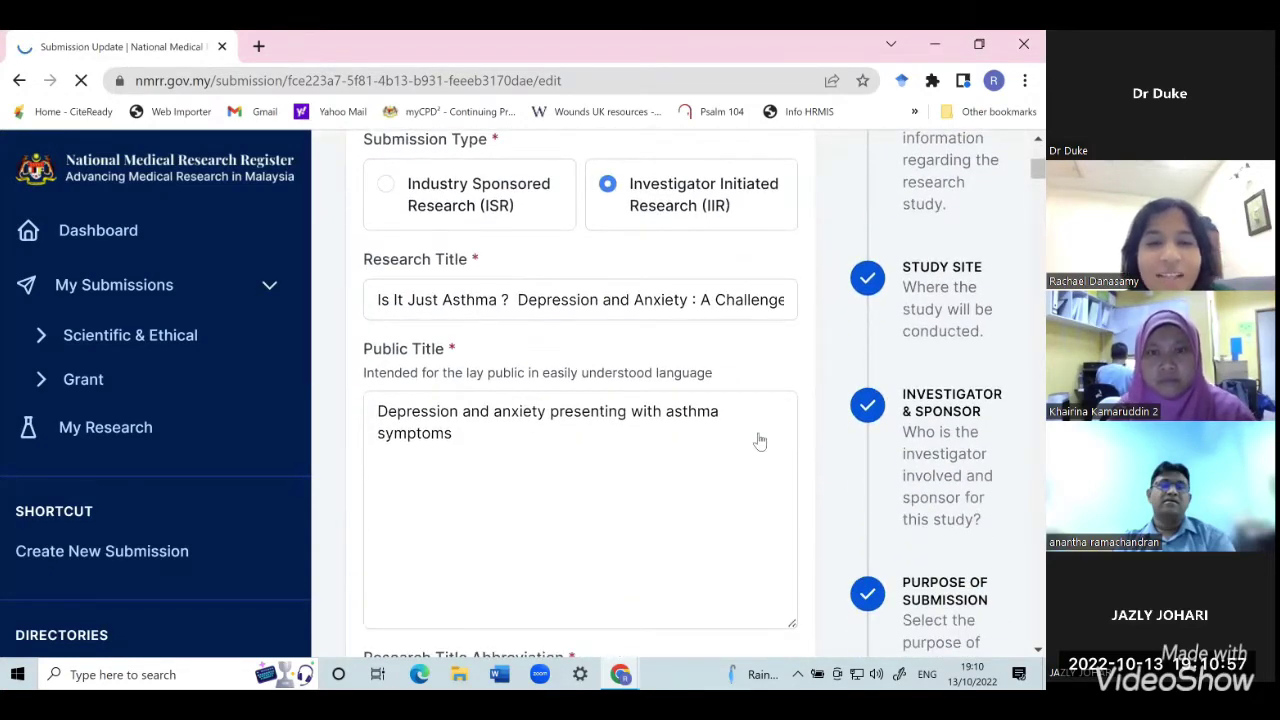
scroll(760, 441, down, 2)
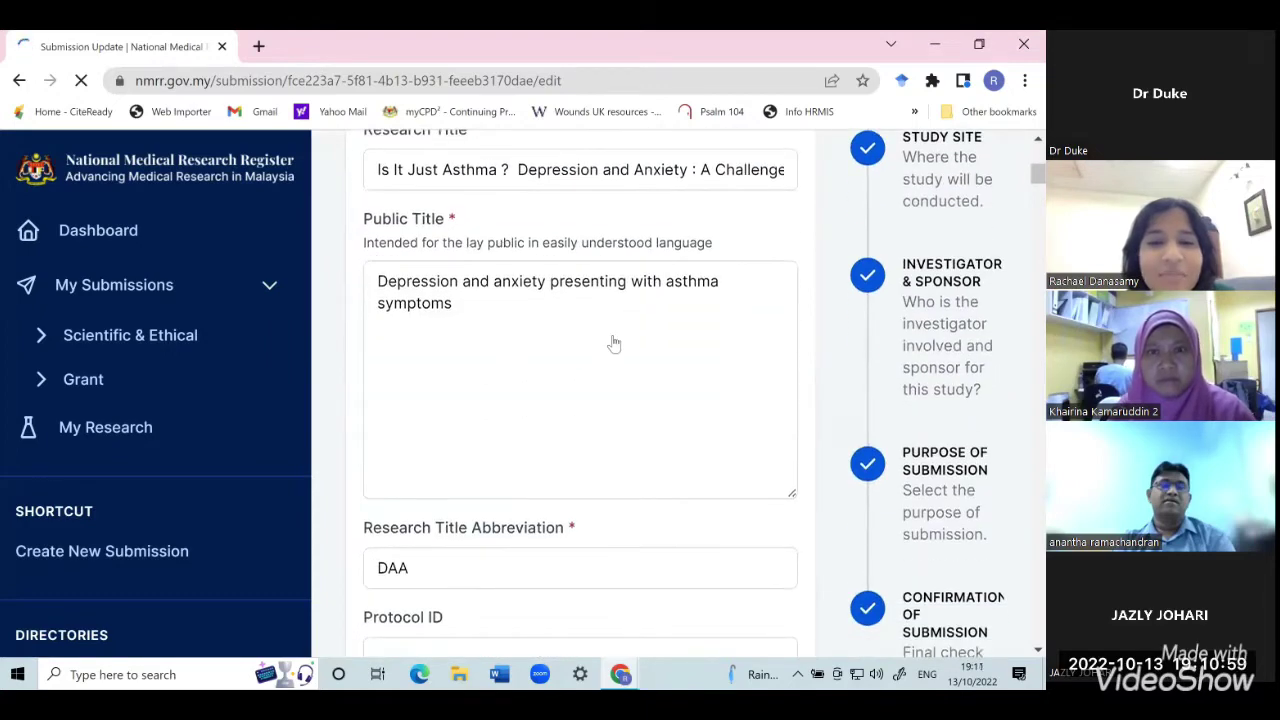
scroll(614, 344, down, 1)
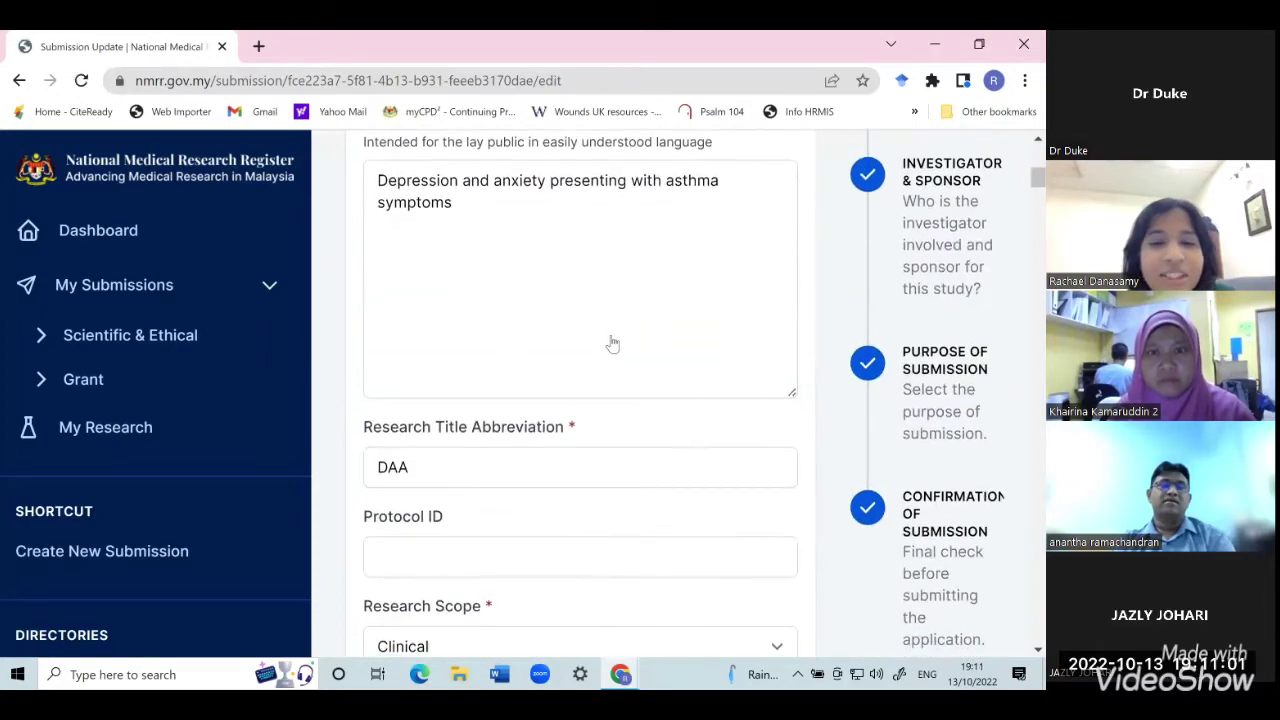
scroll(613, 344, down, 2)
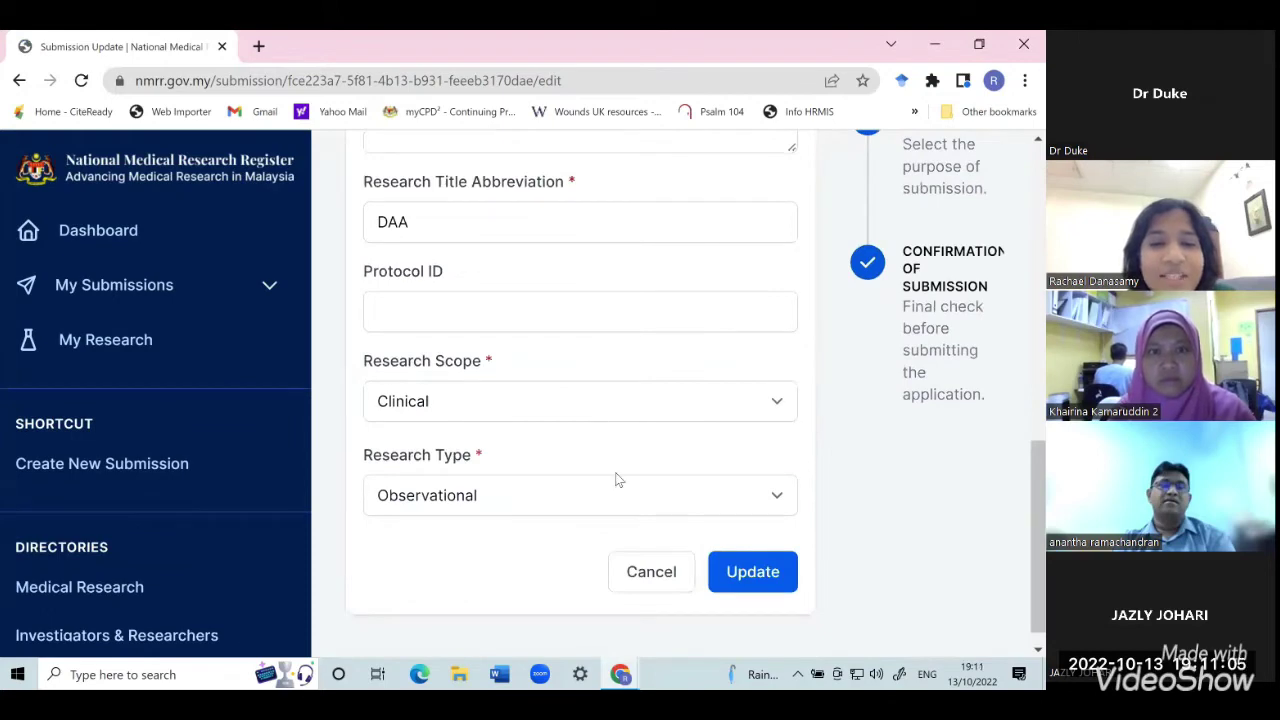
scroll(794, 343, up, 4)
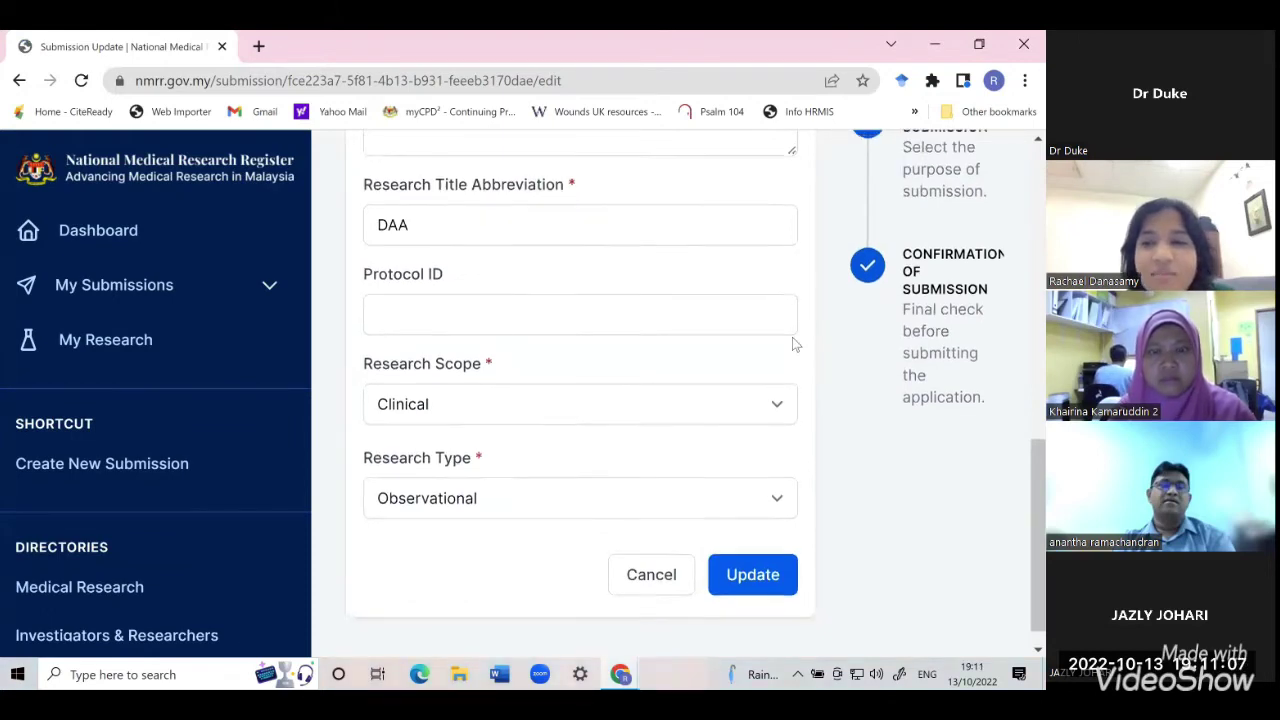
scroll(792, 337, up, 3)
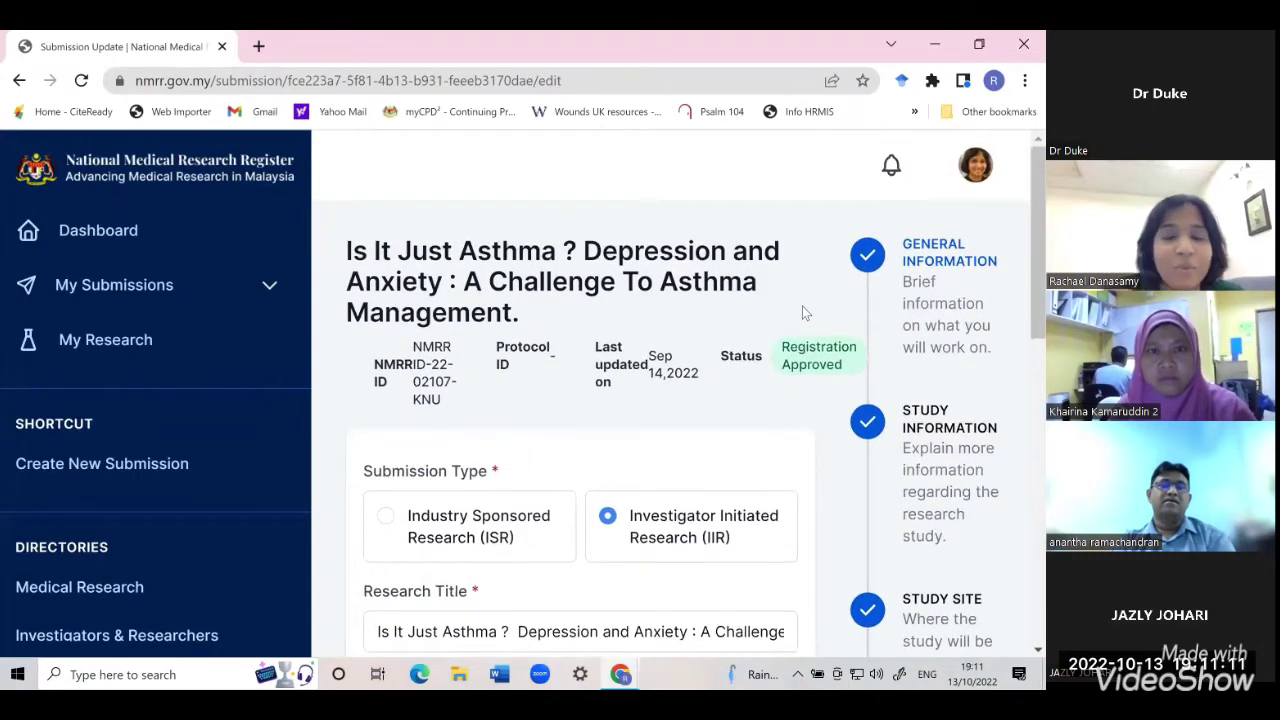
Examine the asthma submission's sequence of stages, from General Information through Confirmation of Submission, and return to the first stage.
scroll(802, 311, down, 3)
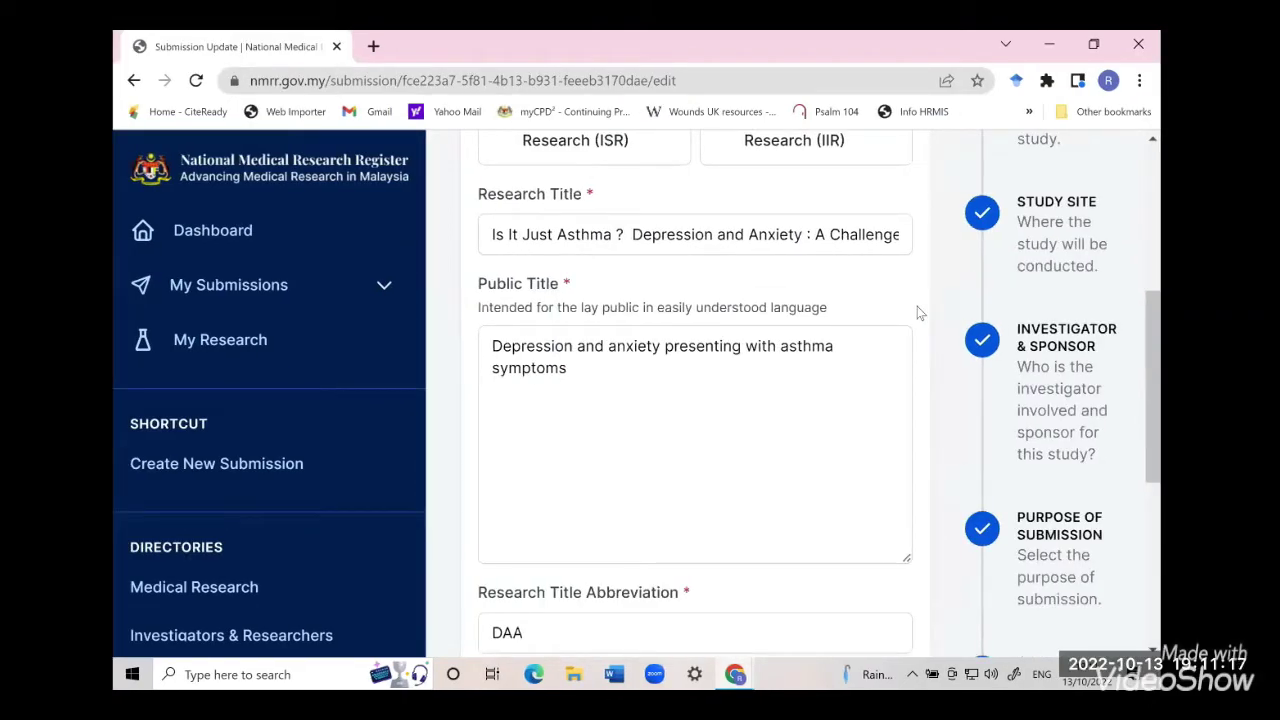
scroll(917, 306, up, 3)
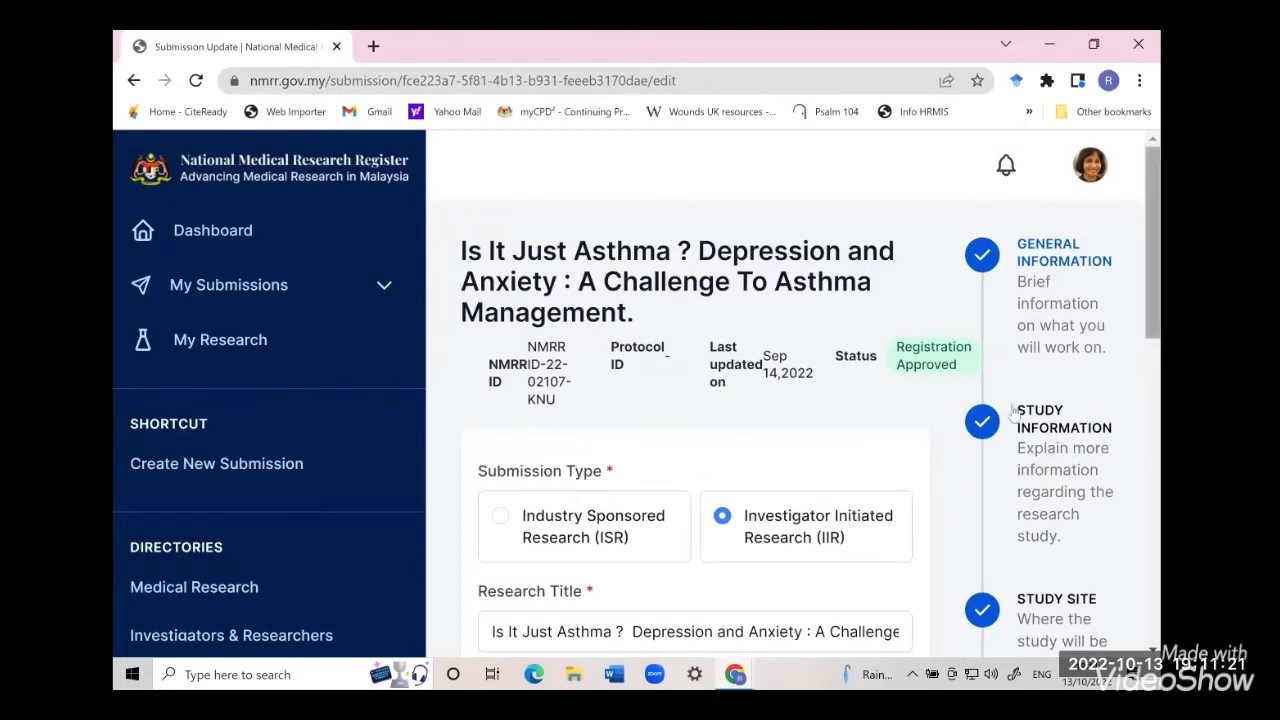
scroll(1012, 474, down, 1)
scroll(1012, 474, down, 5)
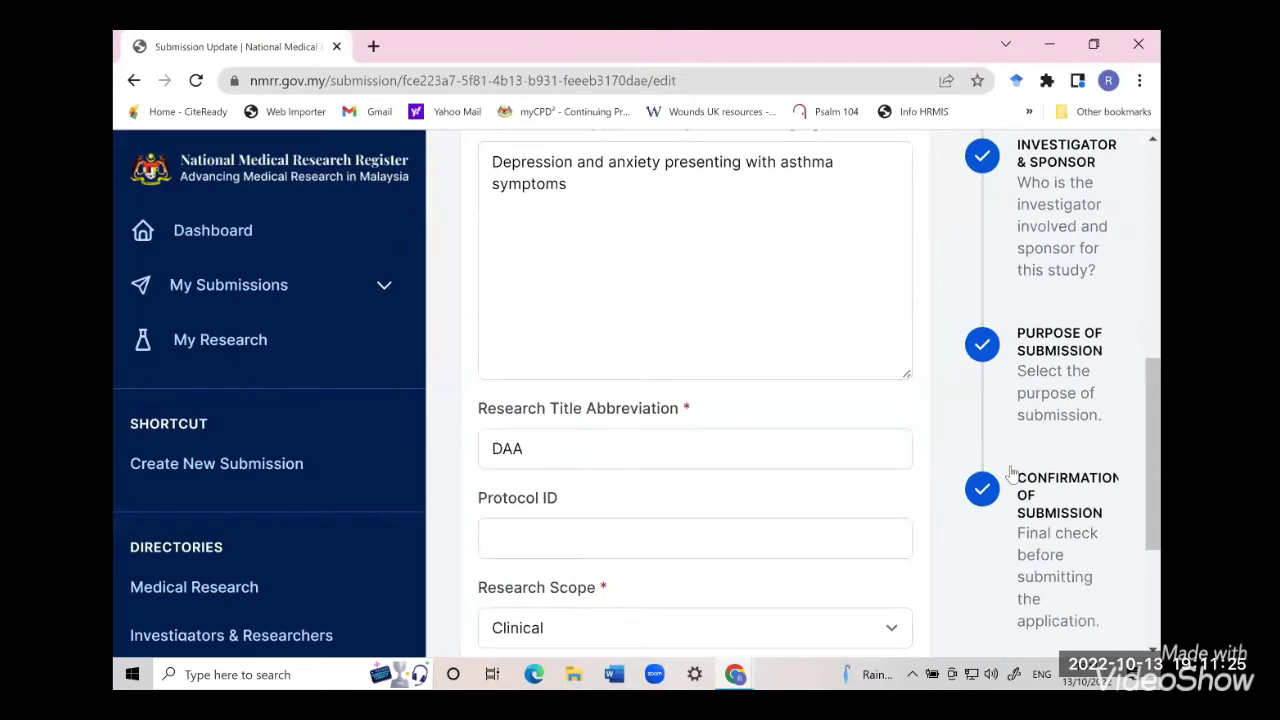
scroll(1012, 474, up, 6)
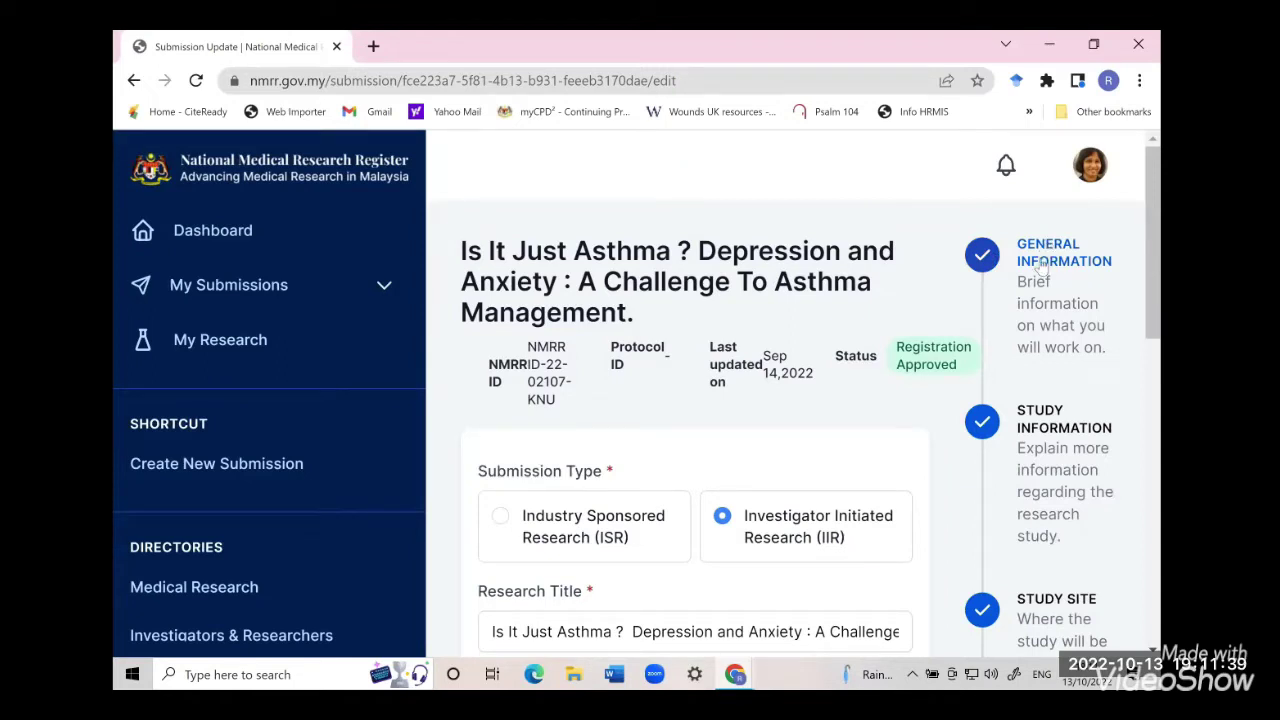
Open the submission's Study Information stage and look over its study model, case count, sampling method and time perspective fields.
scroll(1040, 265, down, 1)
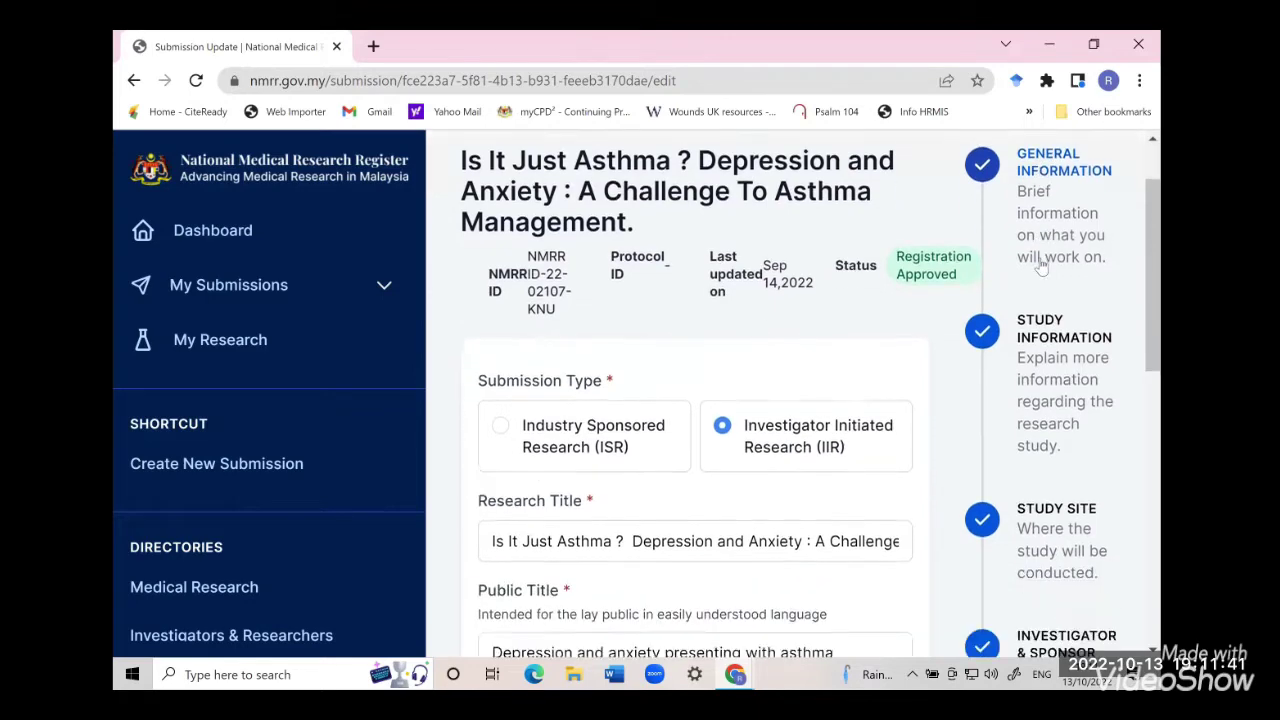
click(1045, 325)
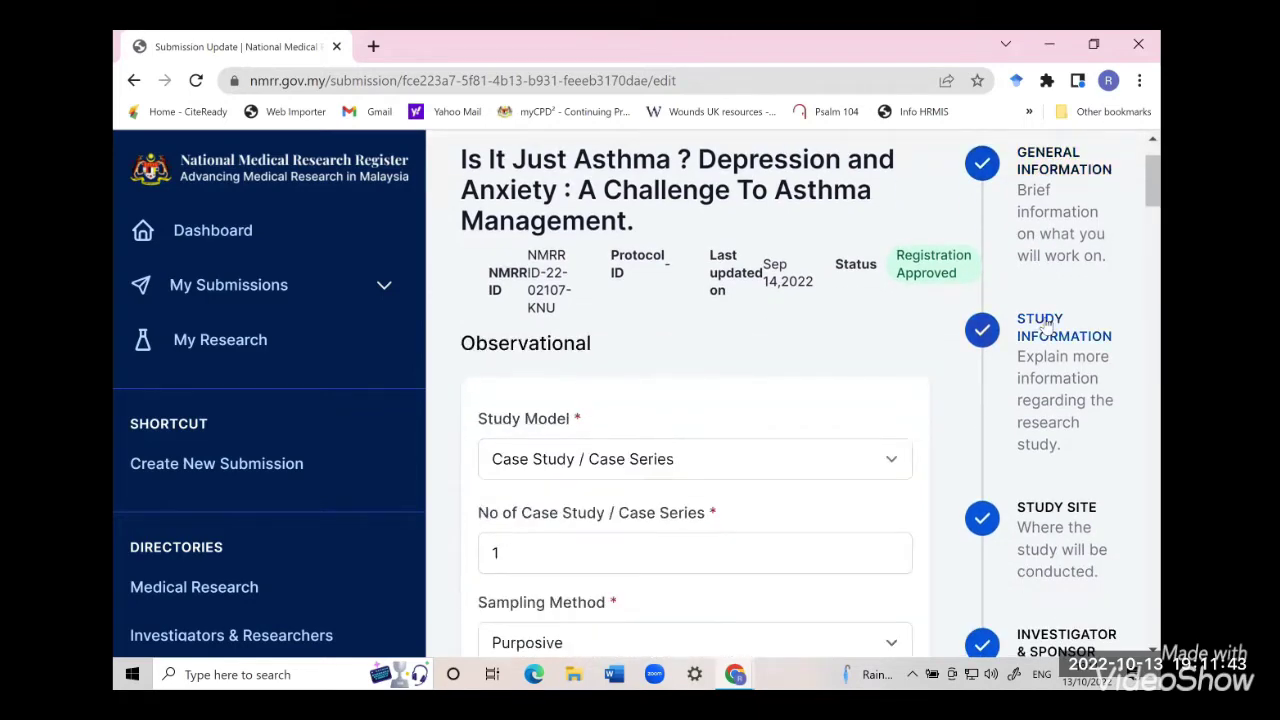
scroll(1045, 325, down, 2)
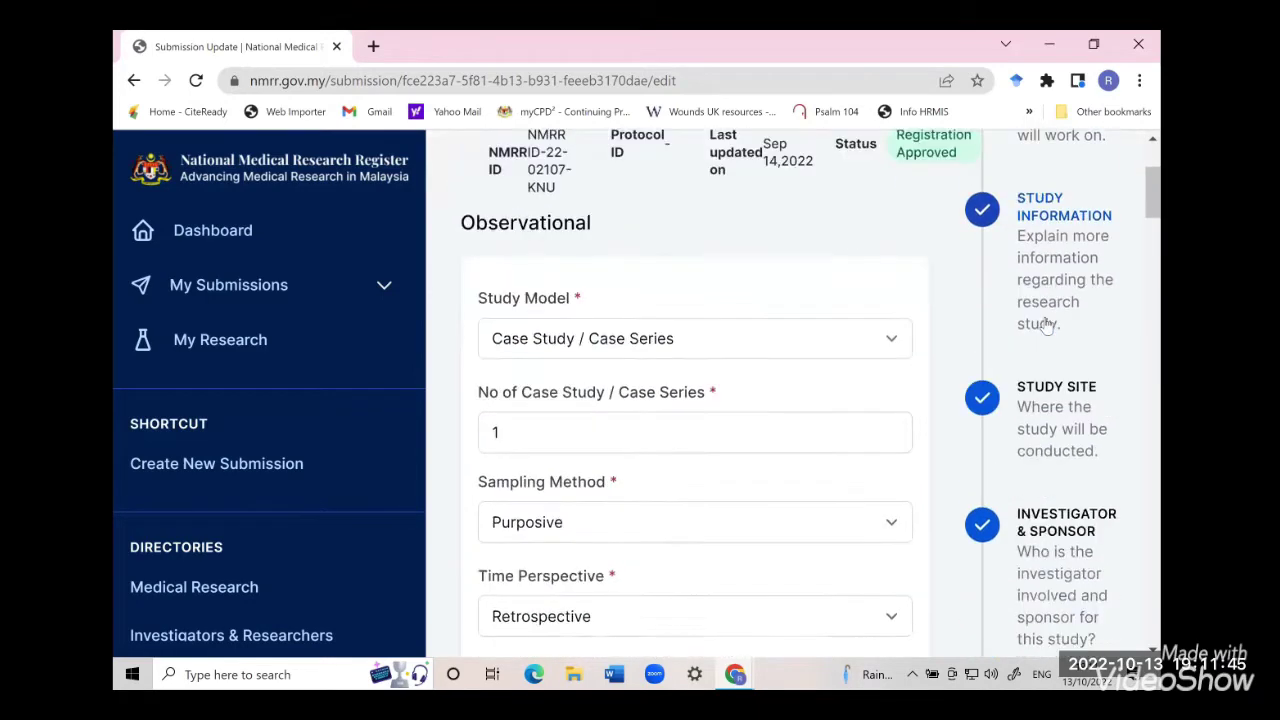
scroll(1046, 326, up, 1)
scroll(1045, 325, up, 1)
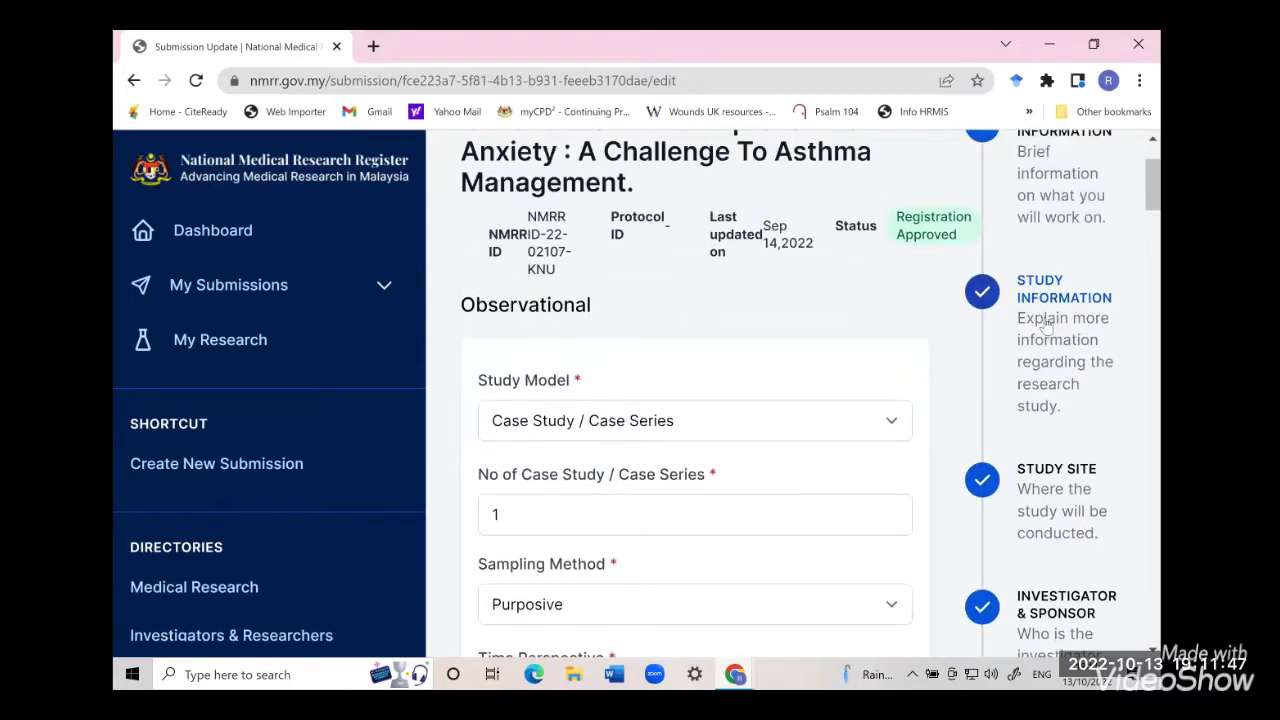
Check the available options for the asthma submission's Study Model, Sampling Method and Time Perspective fields, keeping their current selections.
scroll(1045, 325, down, 1)
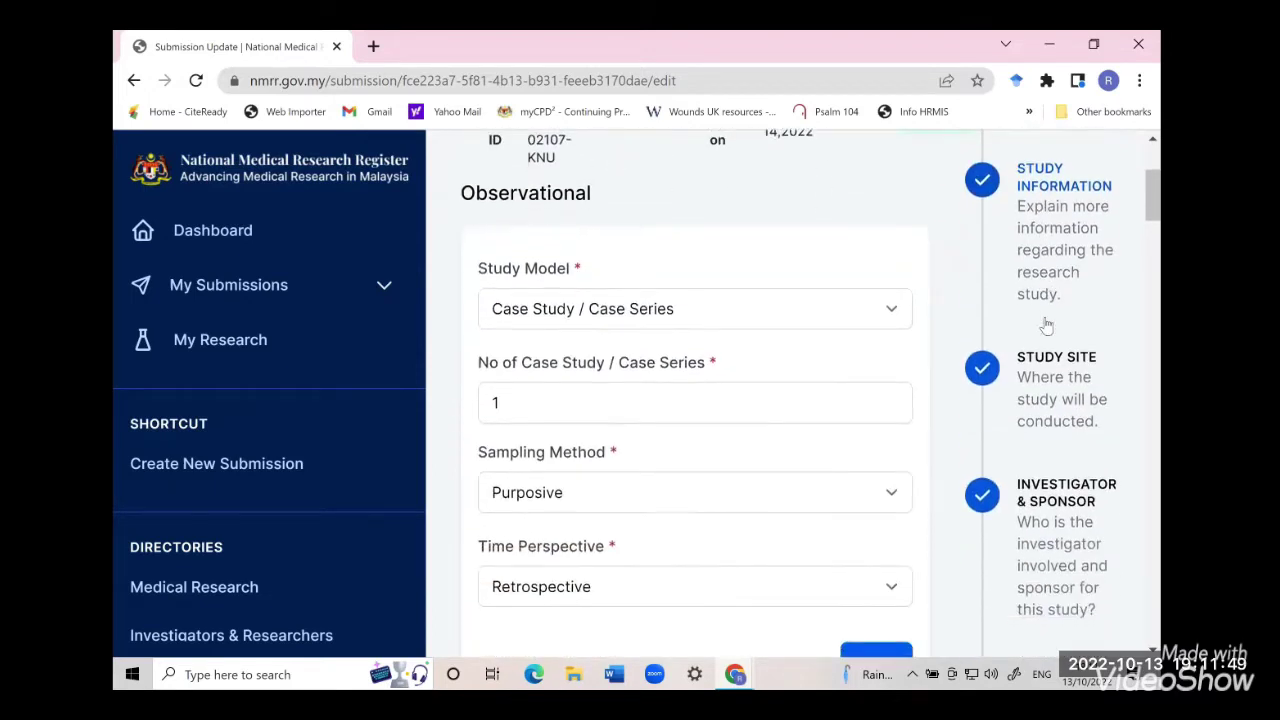
click(867, 318)
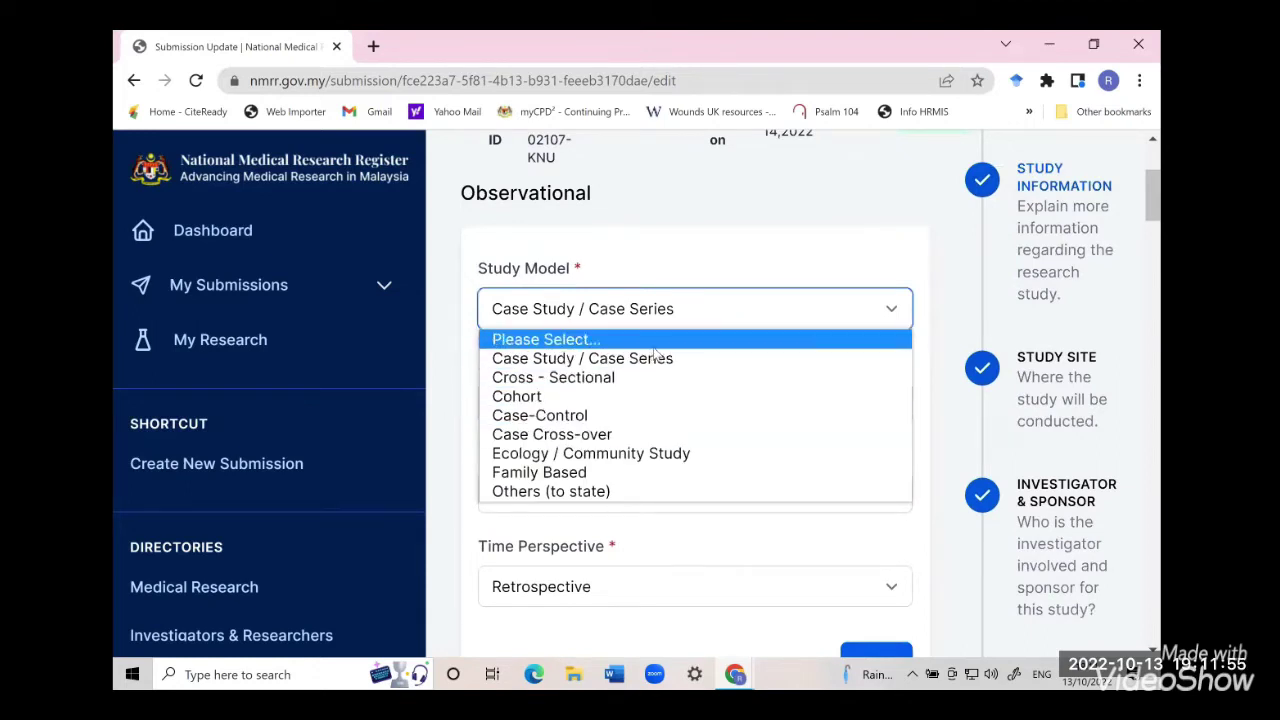
click(700, 314)
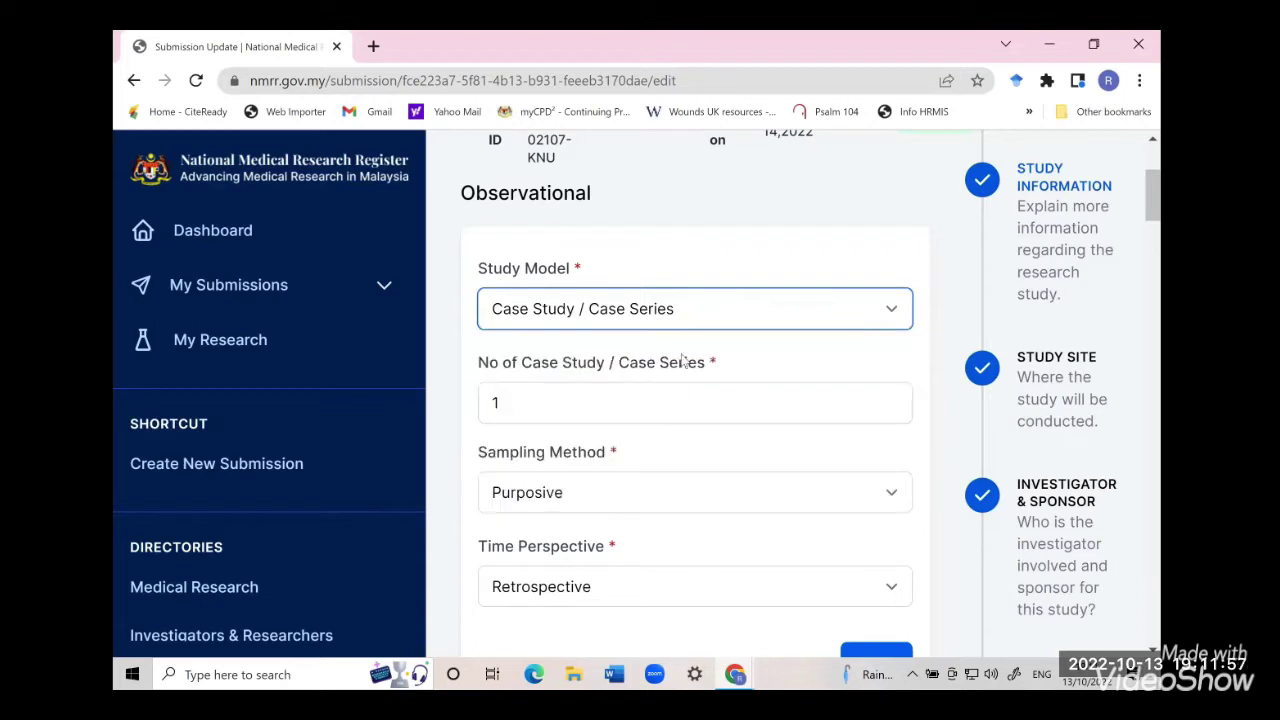
scroll(672, 390, down, 2)
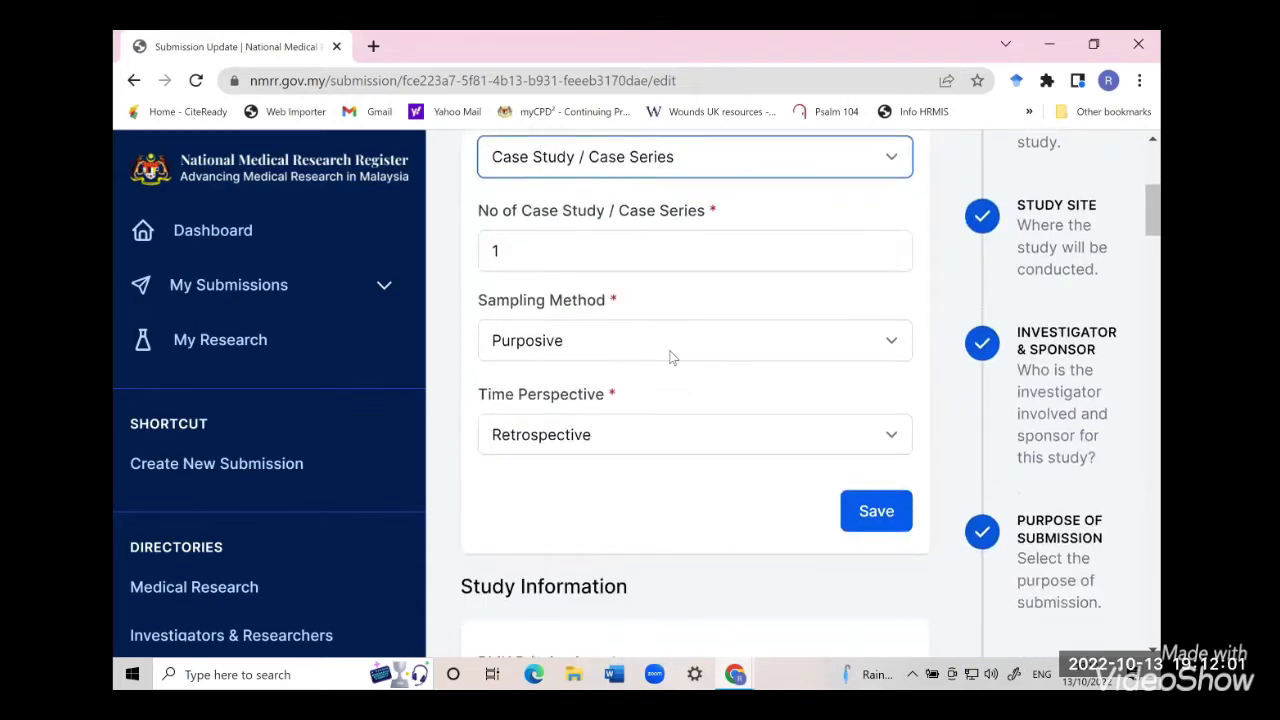
click(671, 357)
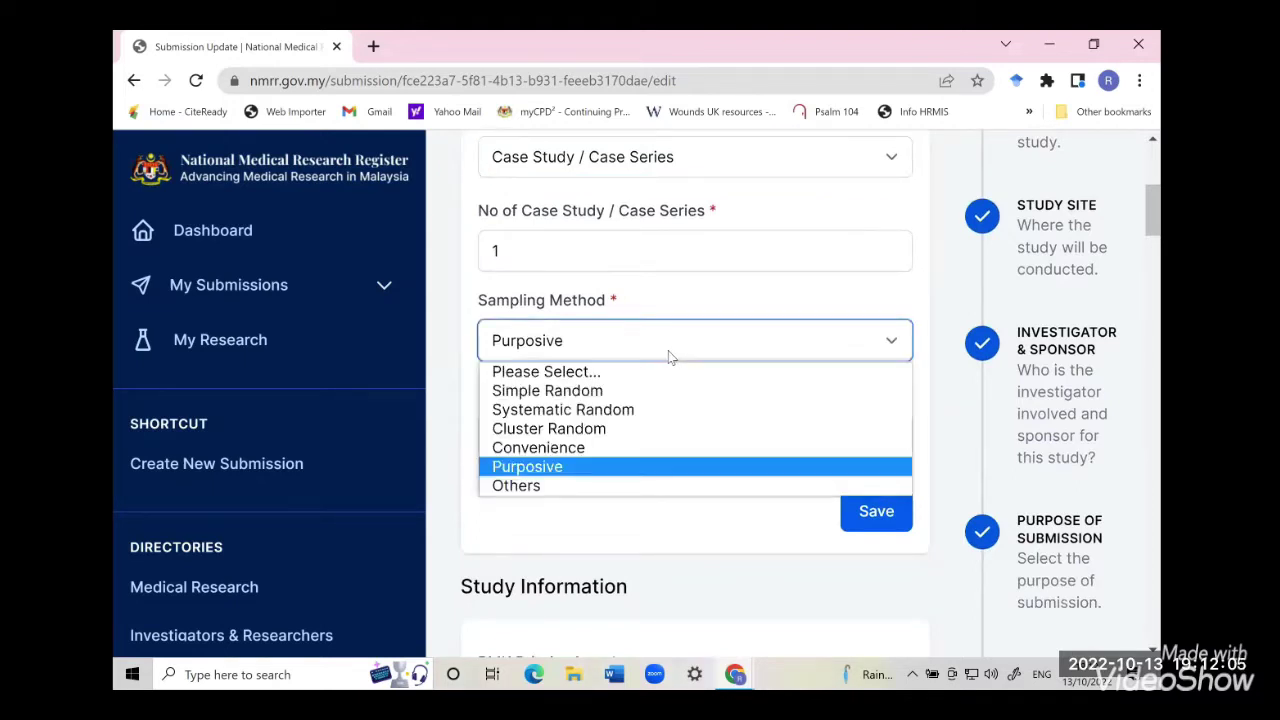
click(670, 355)
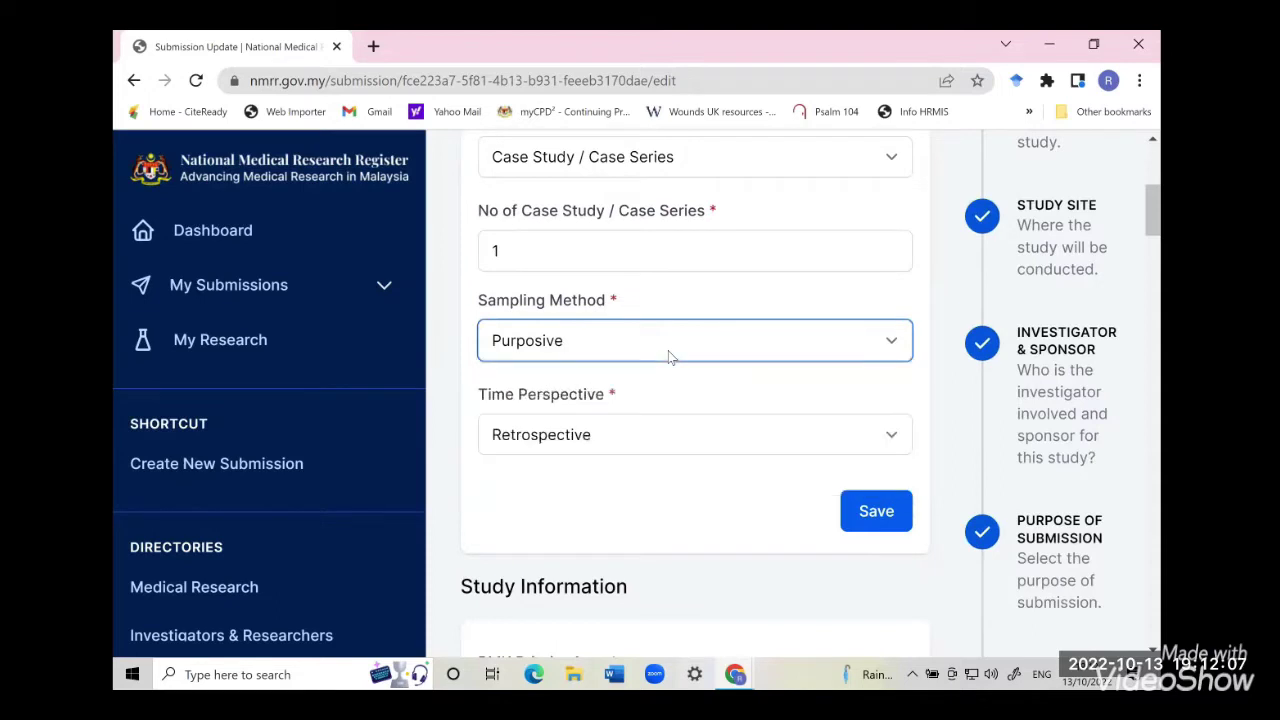
click(648, 445)
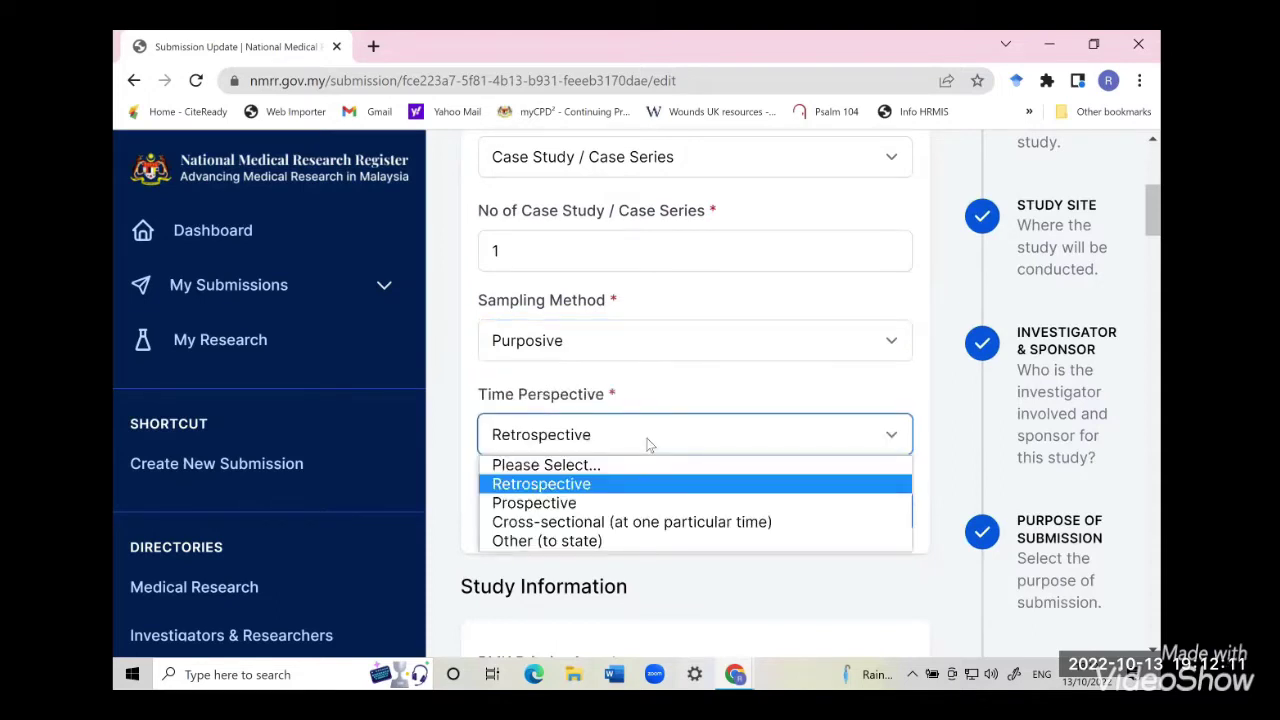
click(648, 445)
Look over the Study Information section and check the choices offered for the RMK Priority Area.
scroll(648, 445, down, 2)
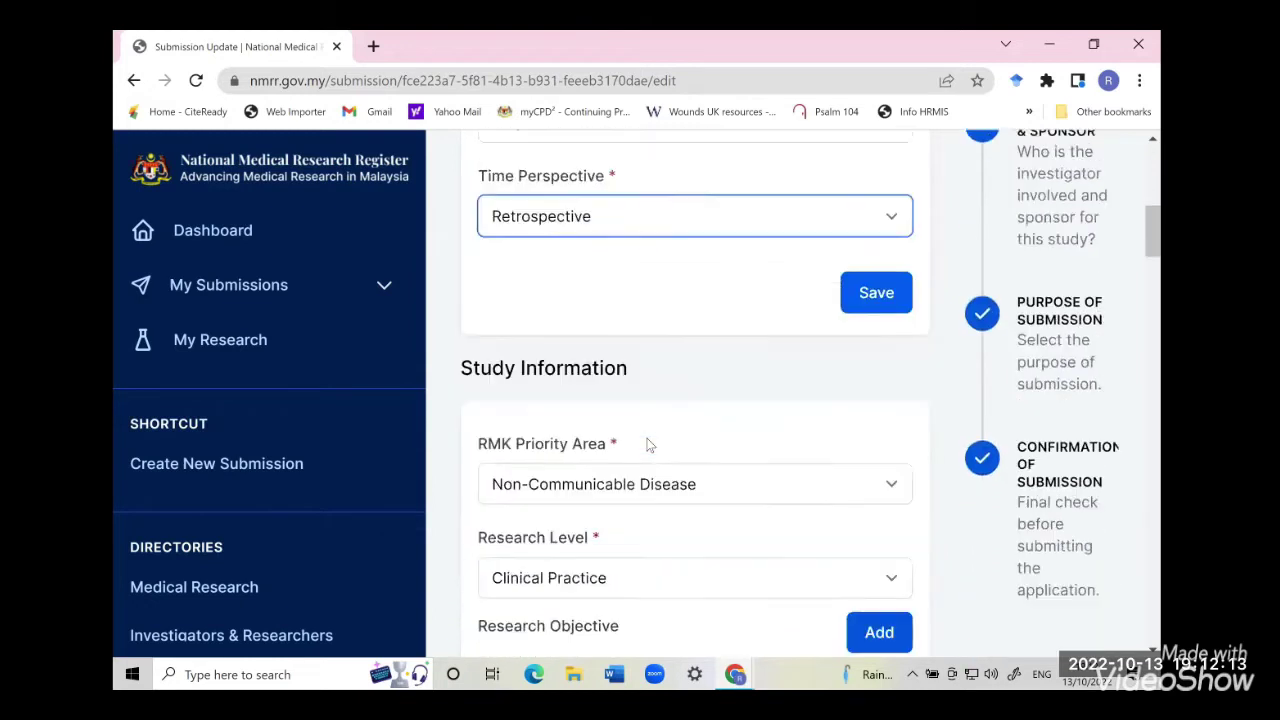
scroll(648, 445, down, 1)
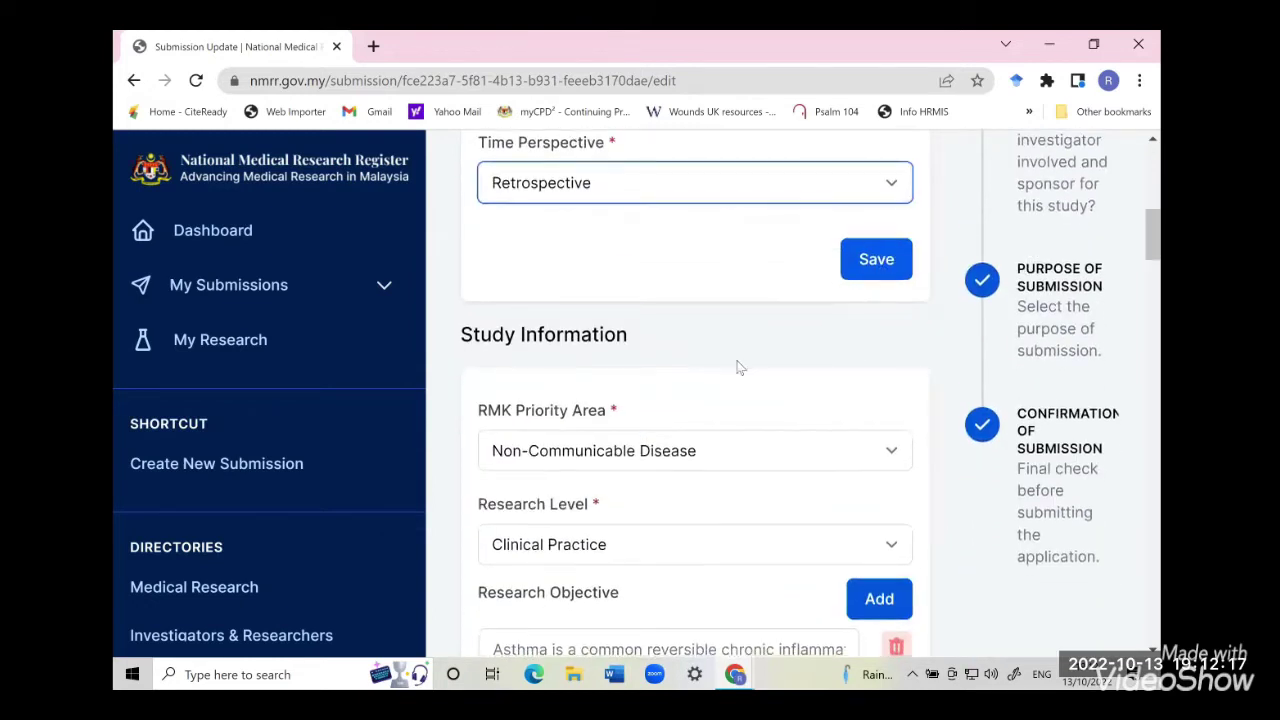
scroll(737, 366, down, 1)
scroll(737, 366, down, 1)
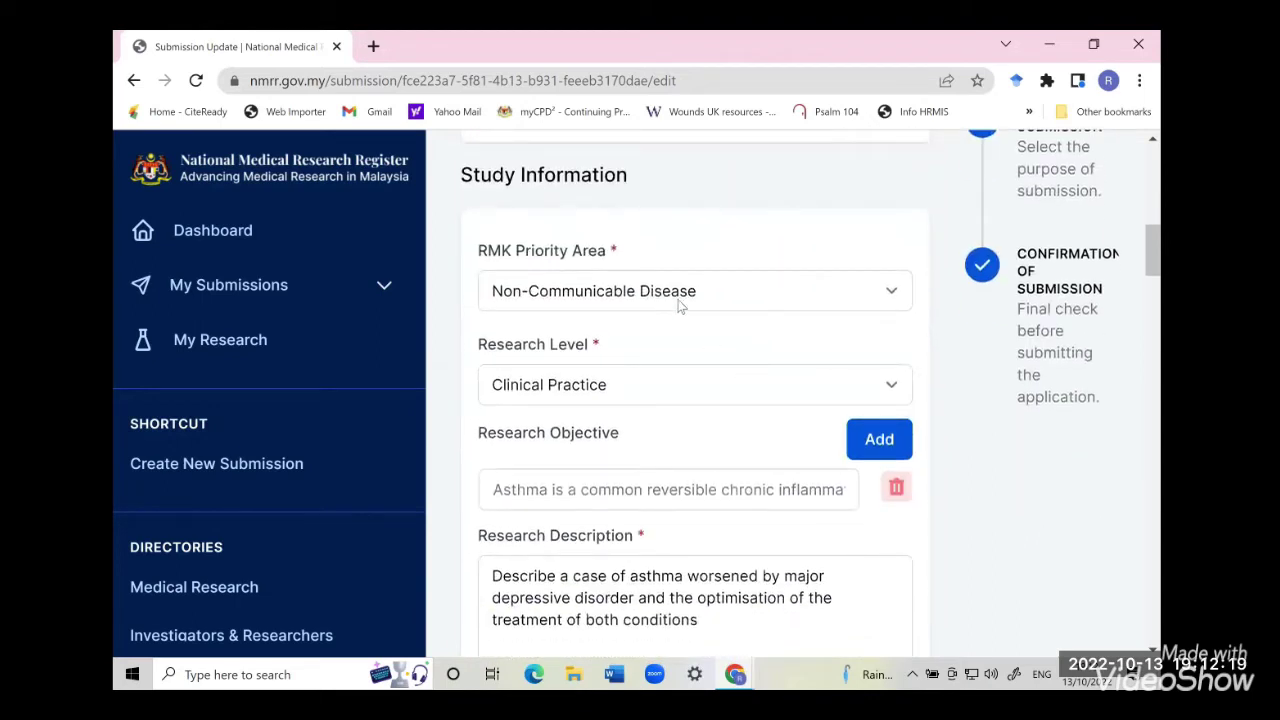
click(717, 294)
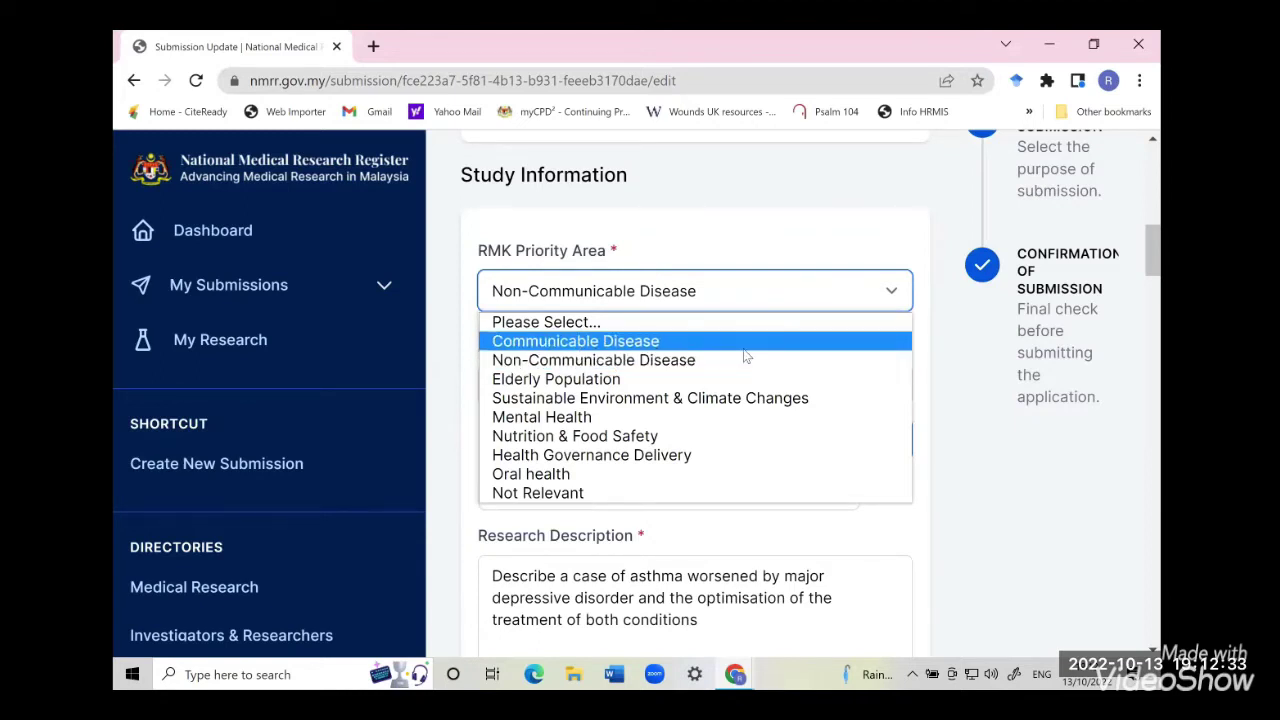
click(1000, 447)
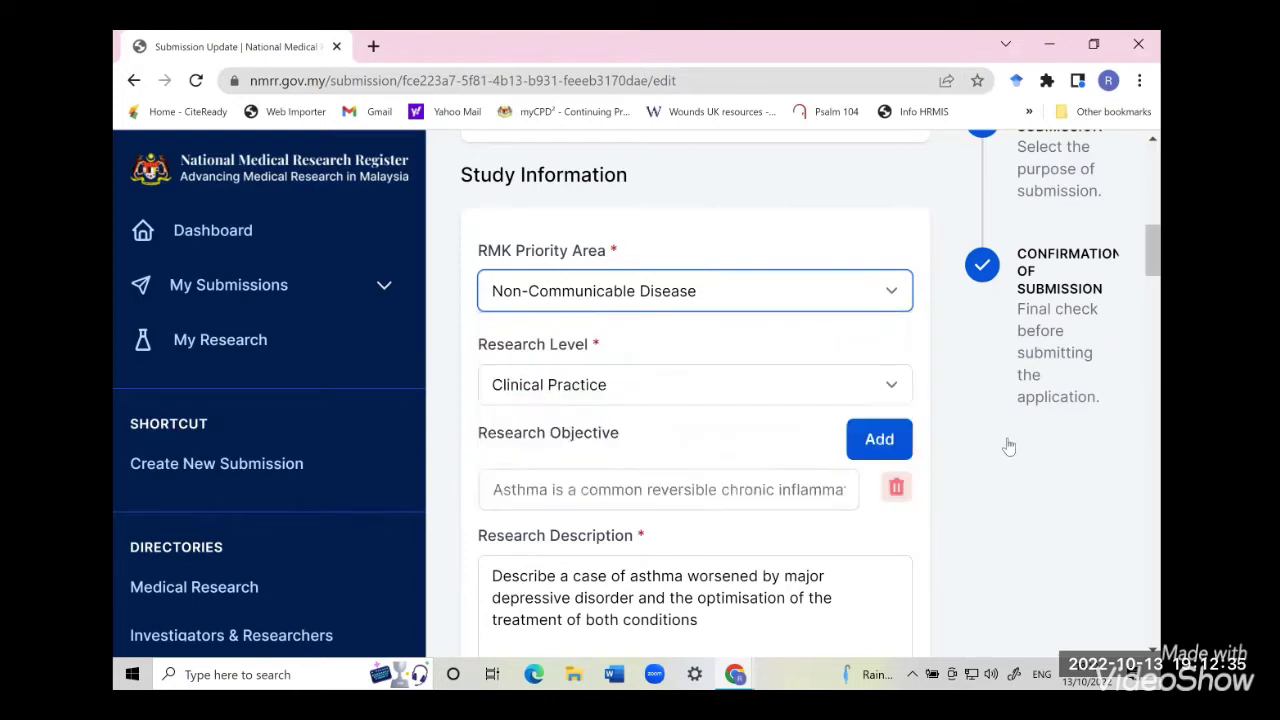
scroll(1006, 447, down, 10)
scroll(892, 363, up, 10)
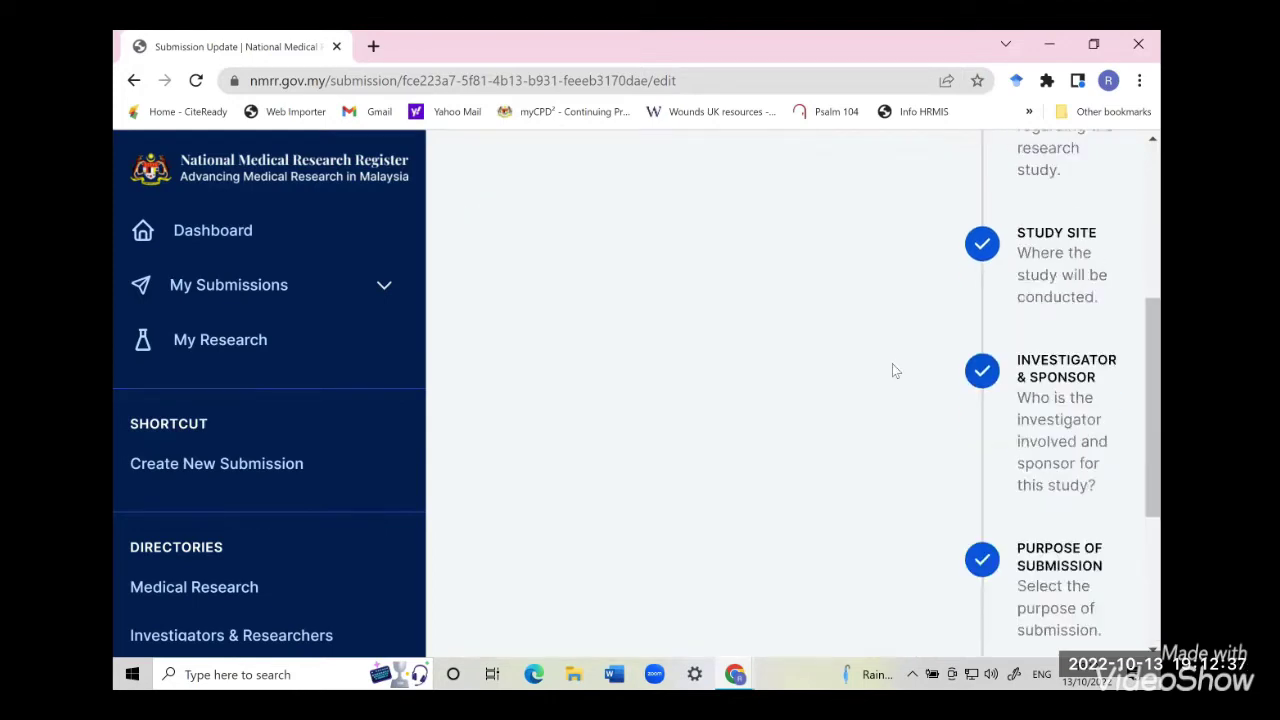
scroll(892, 363, down, 3)
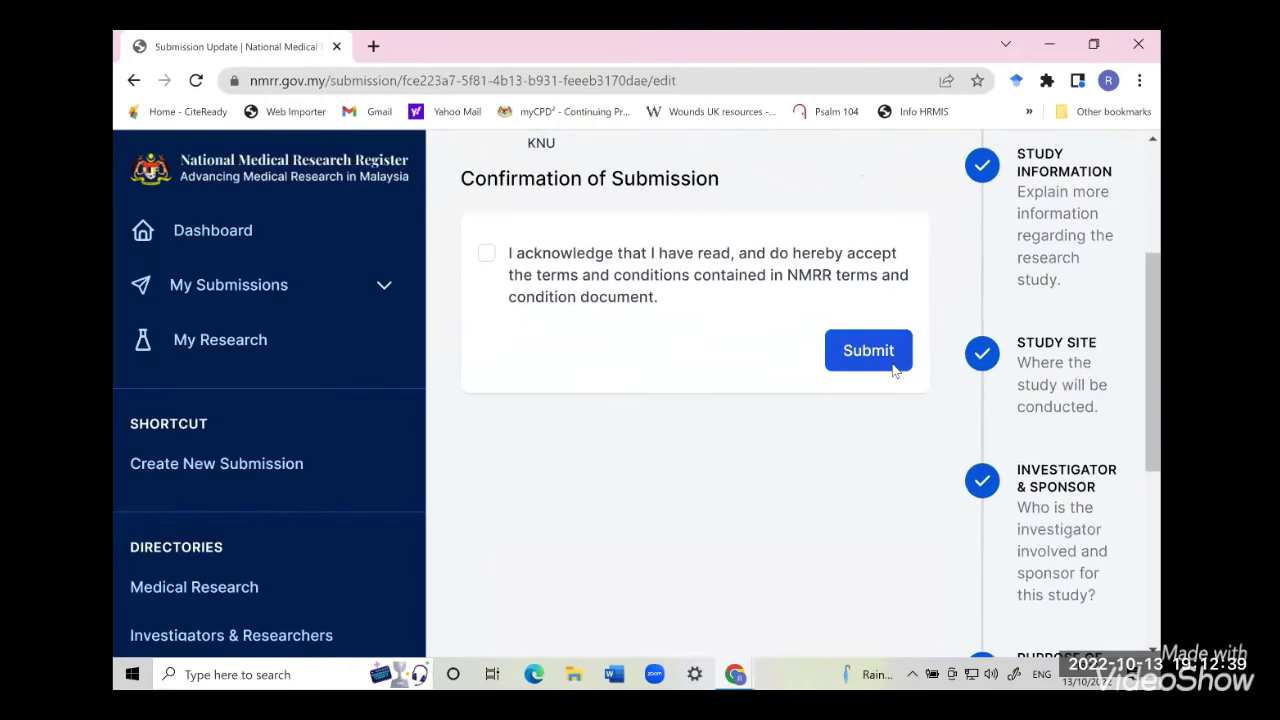
scroll(892, 363, up, 3)
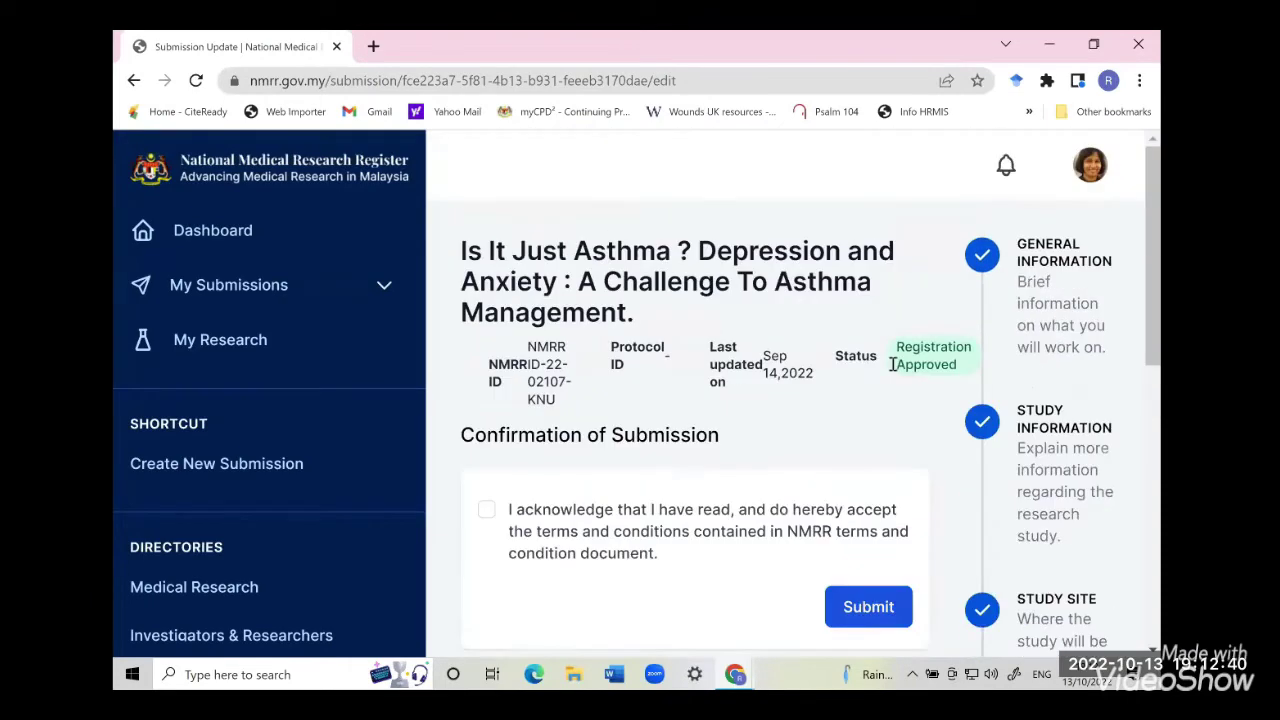
click(1044, 435)
Go back to the RMK Priority Area field and examine its disease and health topic options without changing the selection.
scroll(802, 464, down, 9)
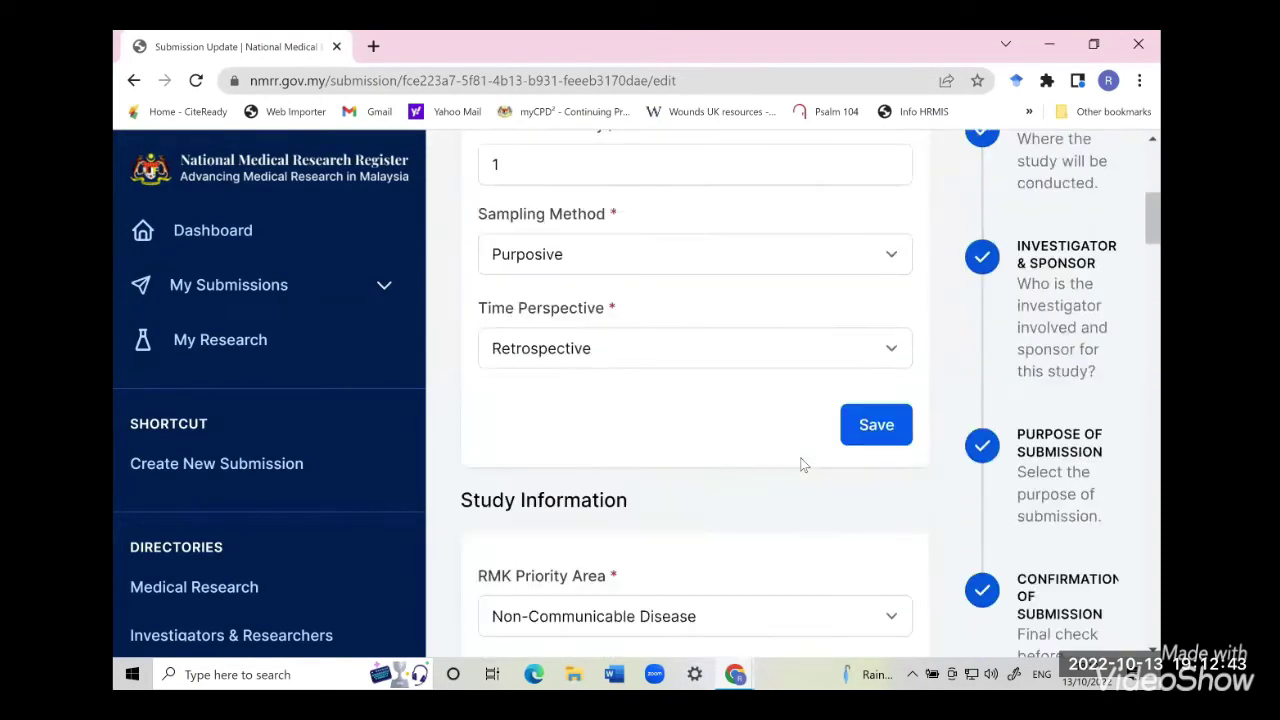
scroll(737, 197, down, 1)
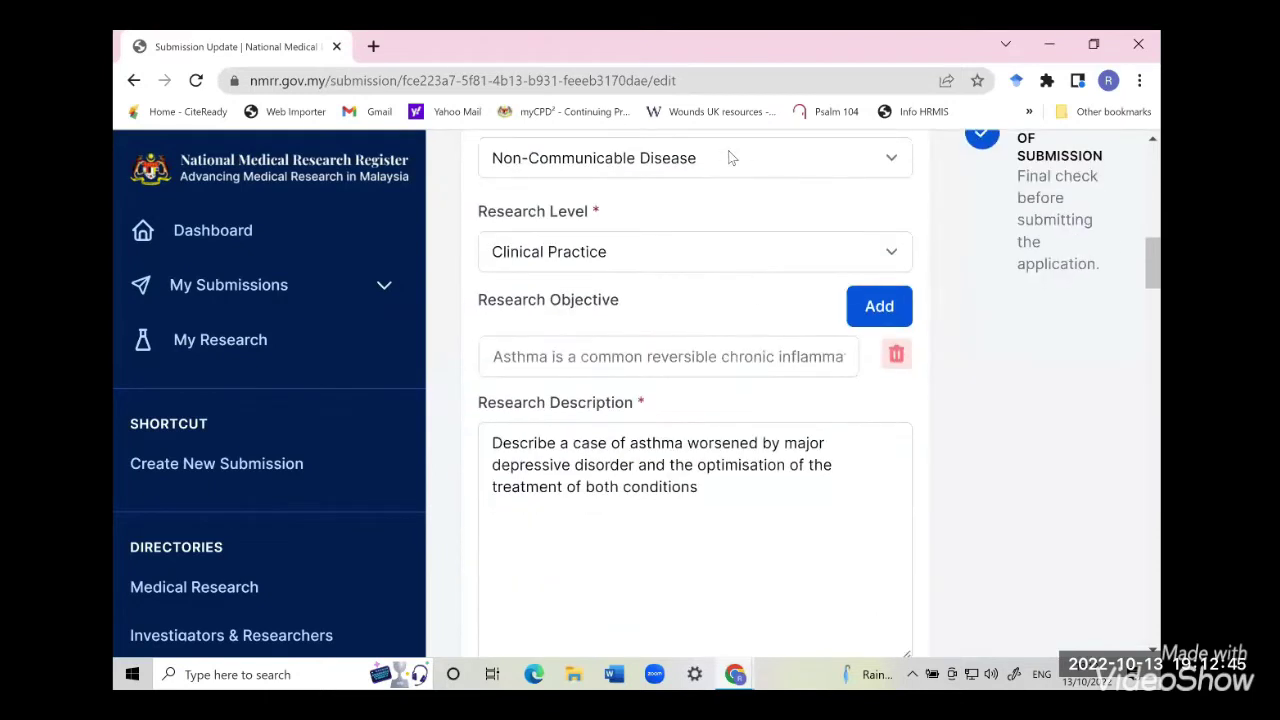
click(729, 157)
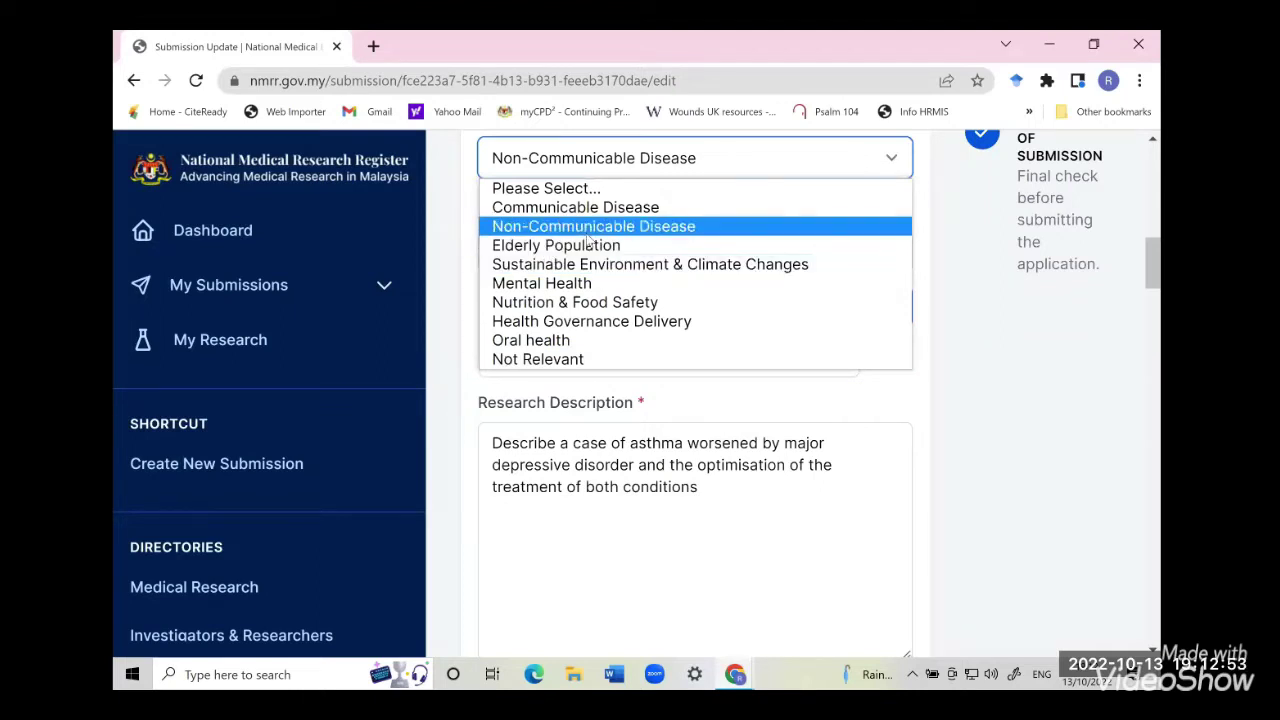
click(777, 406)
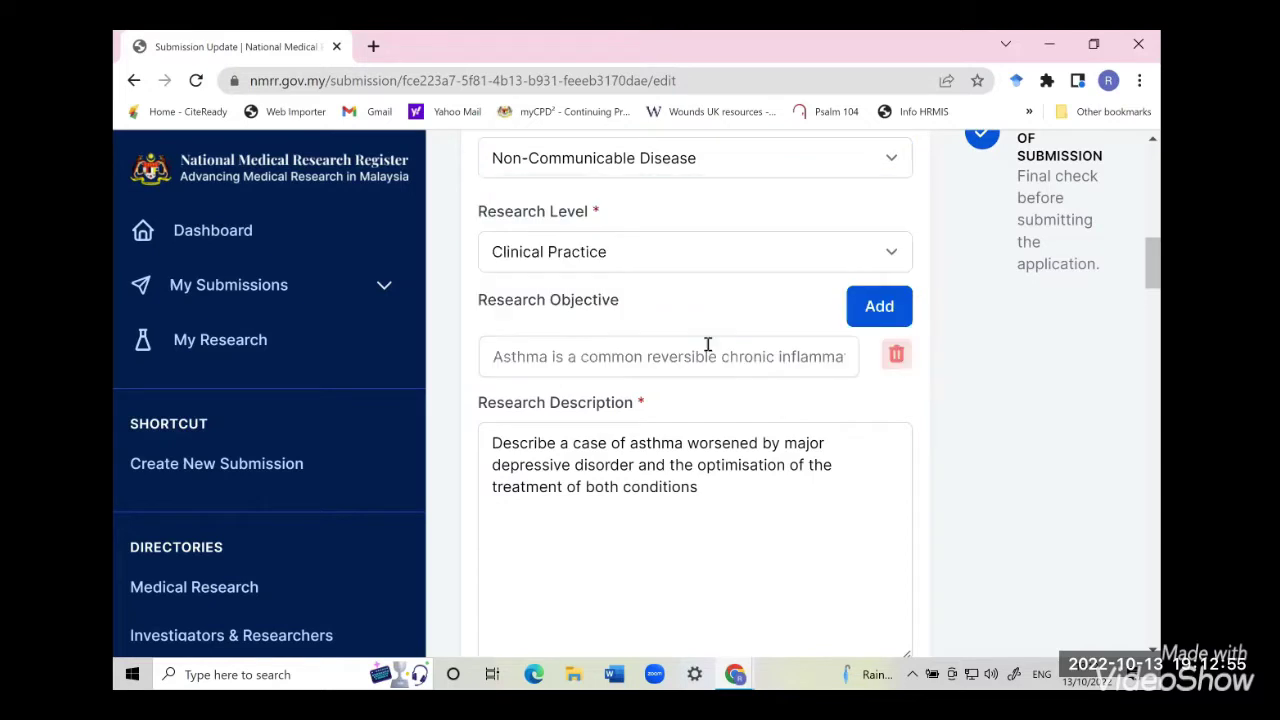
Examine the Research Level options, from clinical practice to fellowship study, without changing the selection.
click(658, 252)
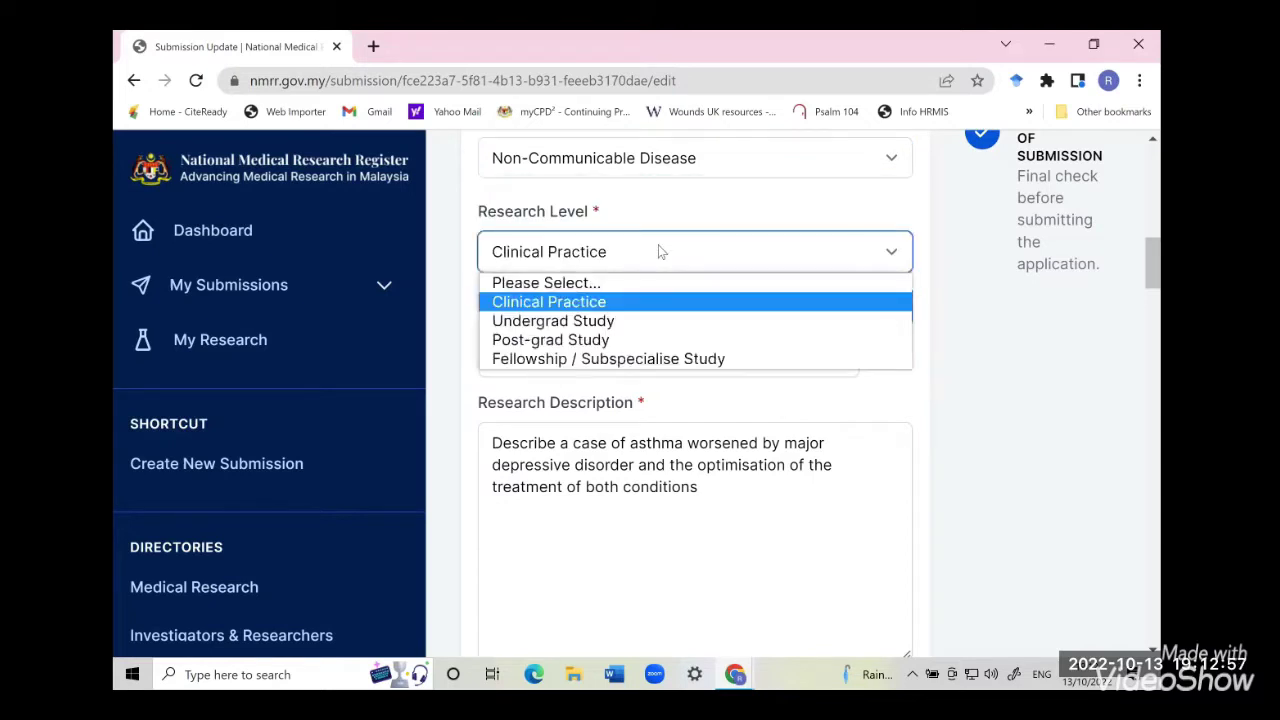
click(815, 403)
click(815, 403)
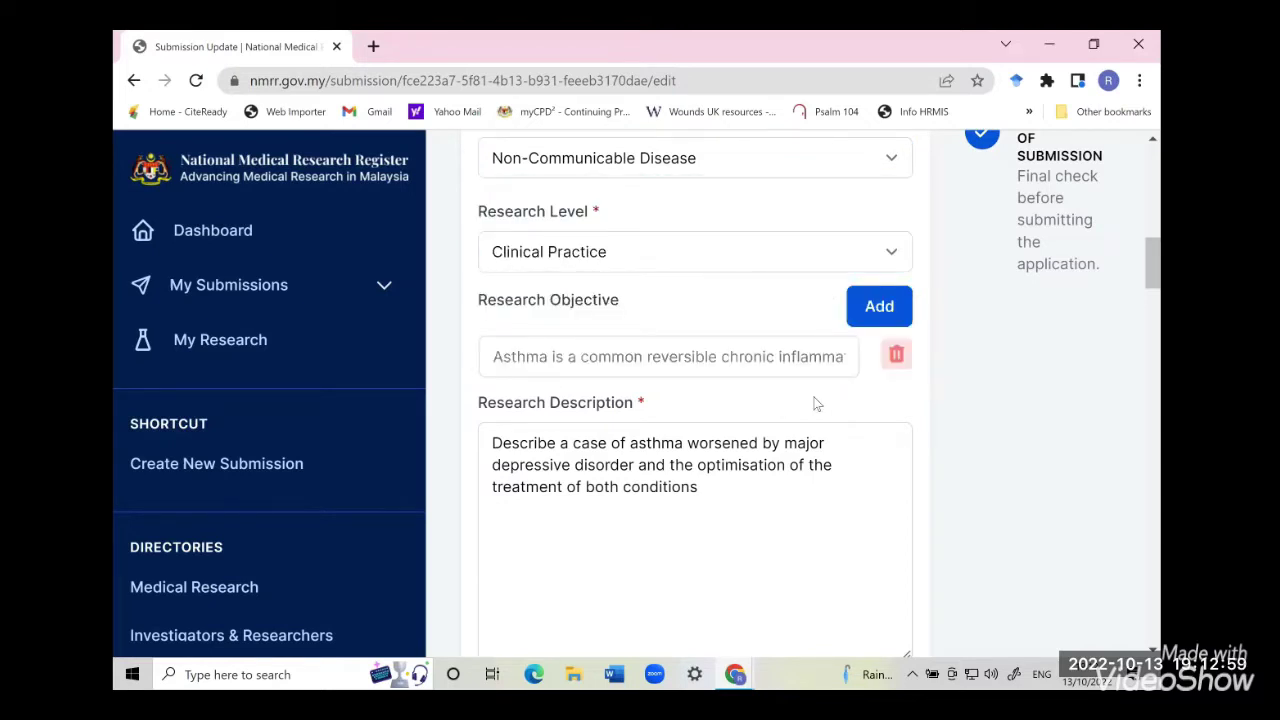
scroll(815, 403, up, 4)
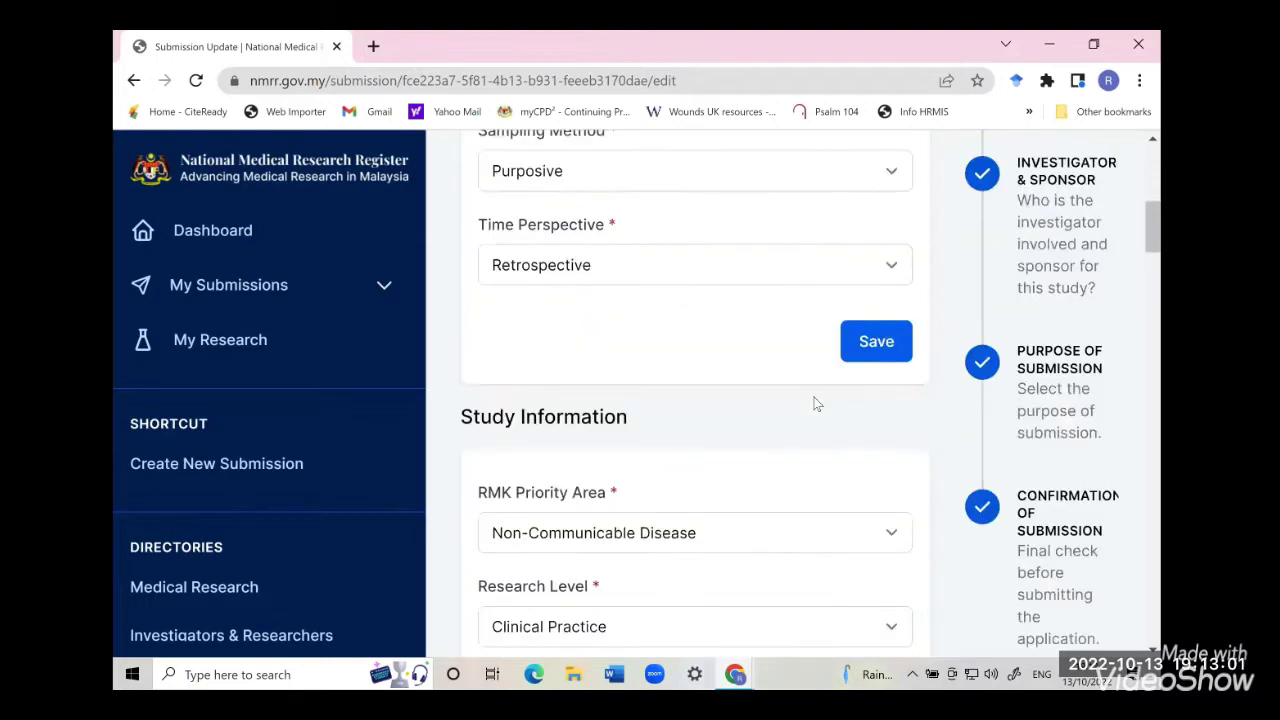
scroll(815, 403, down, 3)
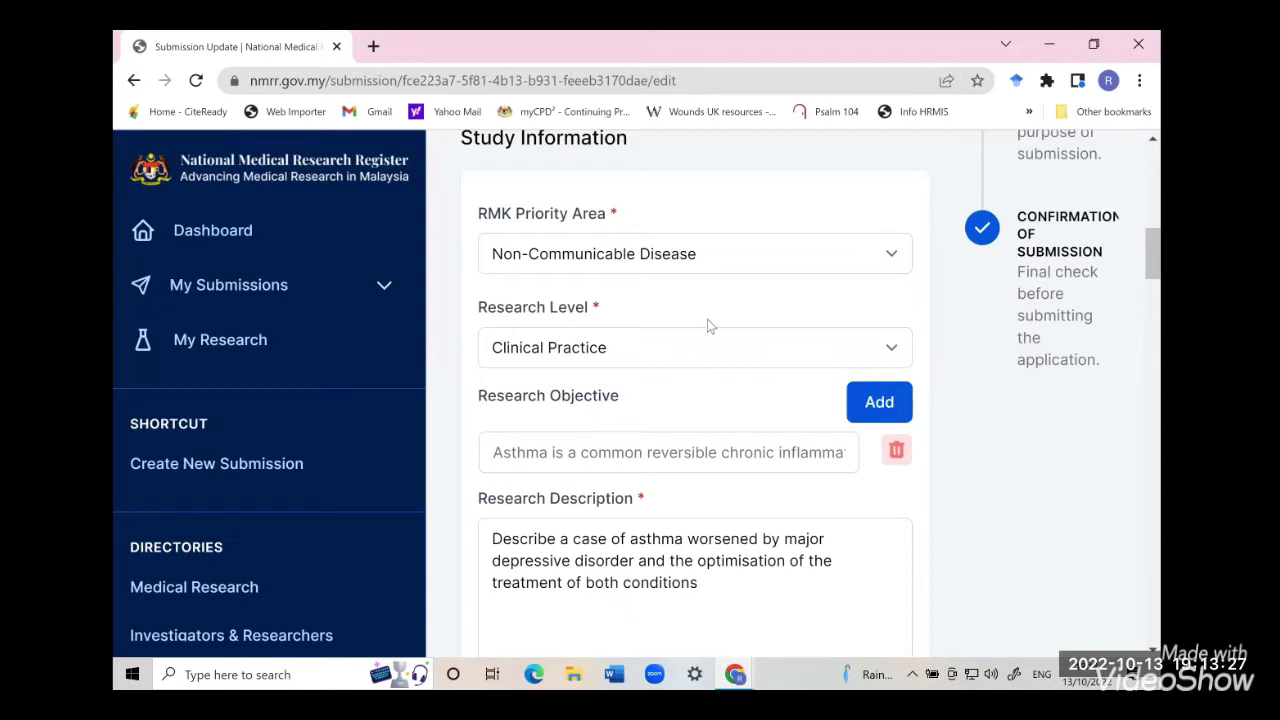
click(709, 352)
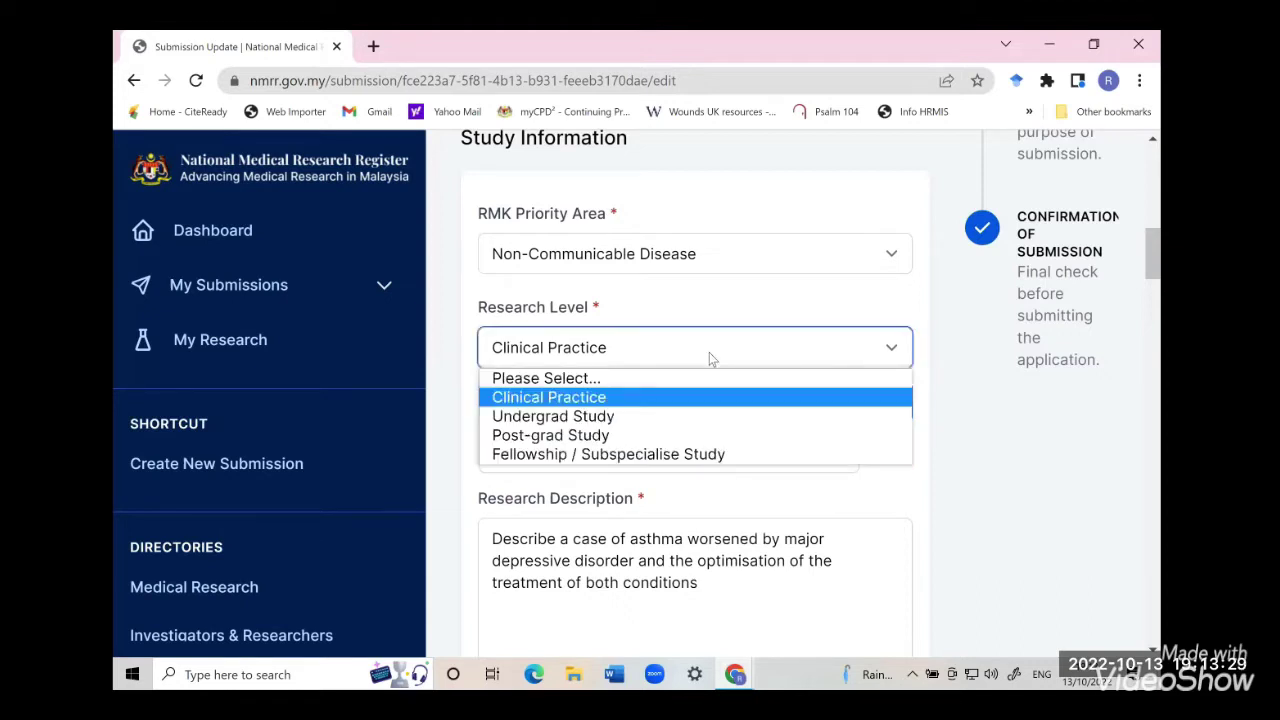
click(712, 358)
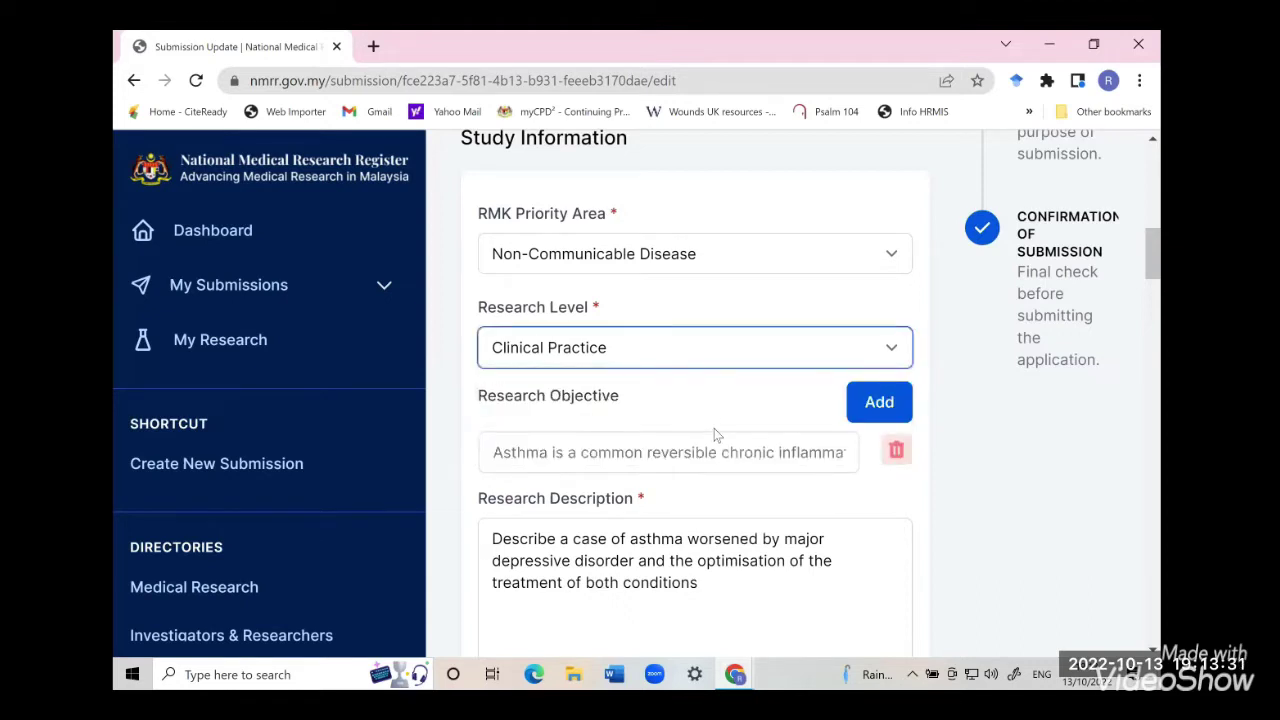
Read along the Research Objective text and review the Research Description and Research Keyword entries.
scroll(715, 434, down, 1)
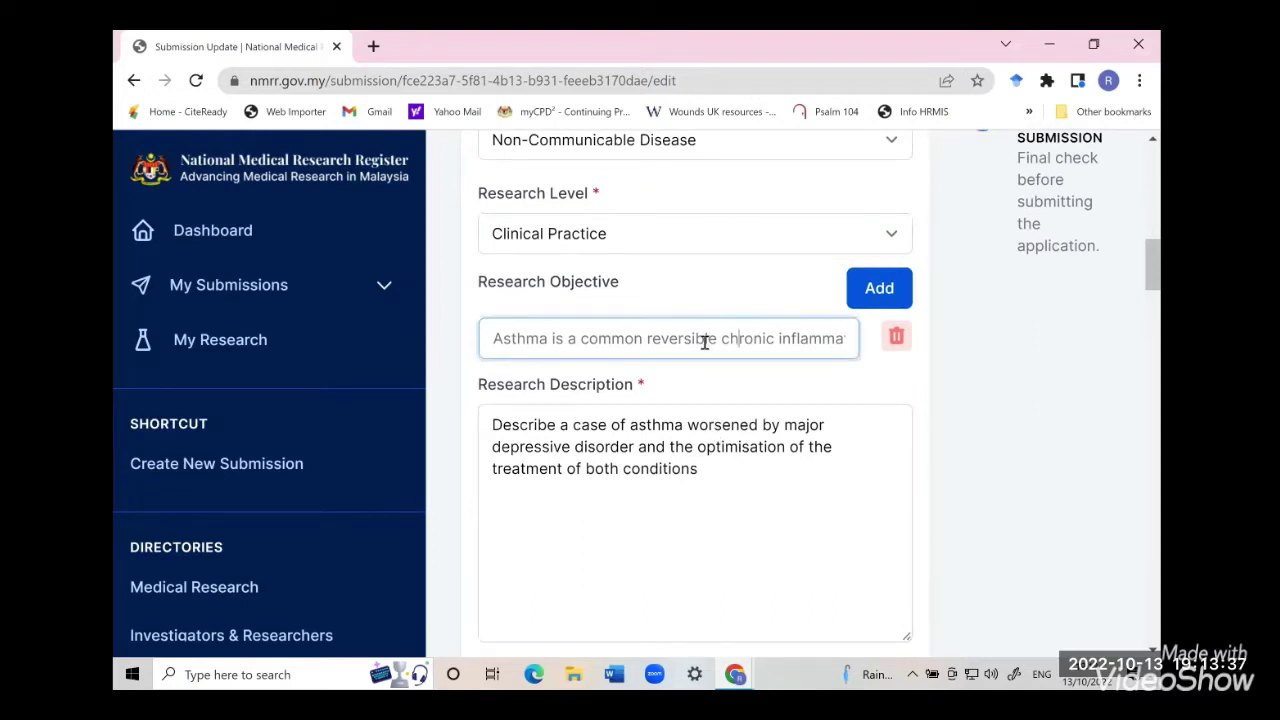
key(Right)
key(Right)
key(Right)
key(Right)
key(Right)
key(Right)
key(Right)
key(Right)
key(Right)
key(Right)
key(Right)
key(Right)
key(Right)
key(Right)
key(Right)
key(Right)
key(Right)
key(Right)
key(Right)
key(Right)
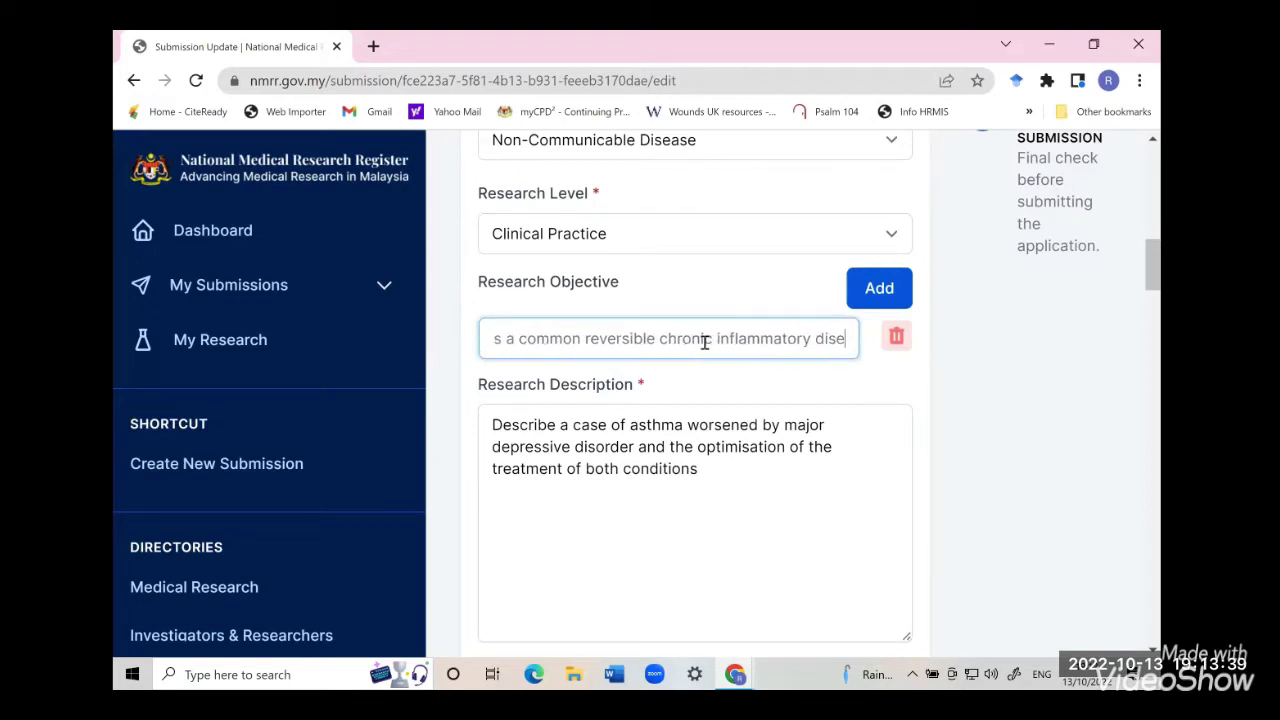
key(Right)
key(Right)
key(Right)
key(Right)
key(Right)
key(Right)
key(Right)
key(Right)
key(Right)
key(Right)
key(Right)
key(Right)
key(Right)
key(Right)
key(Right)
key(Right)
key(Right)
key(Right)
key(Right)
key(Right)
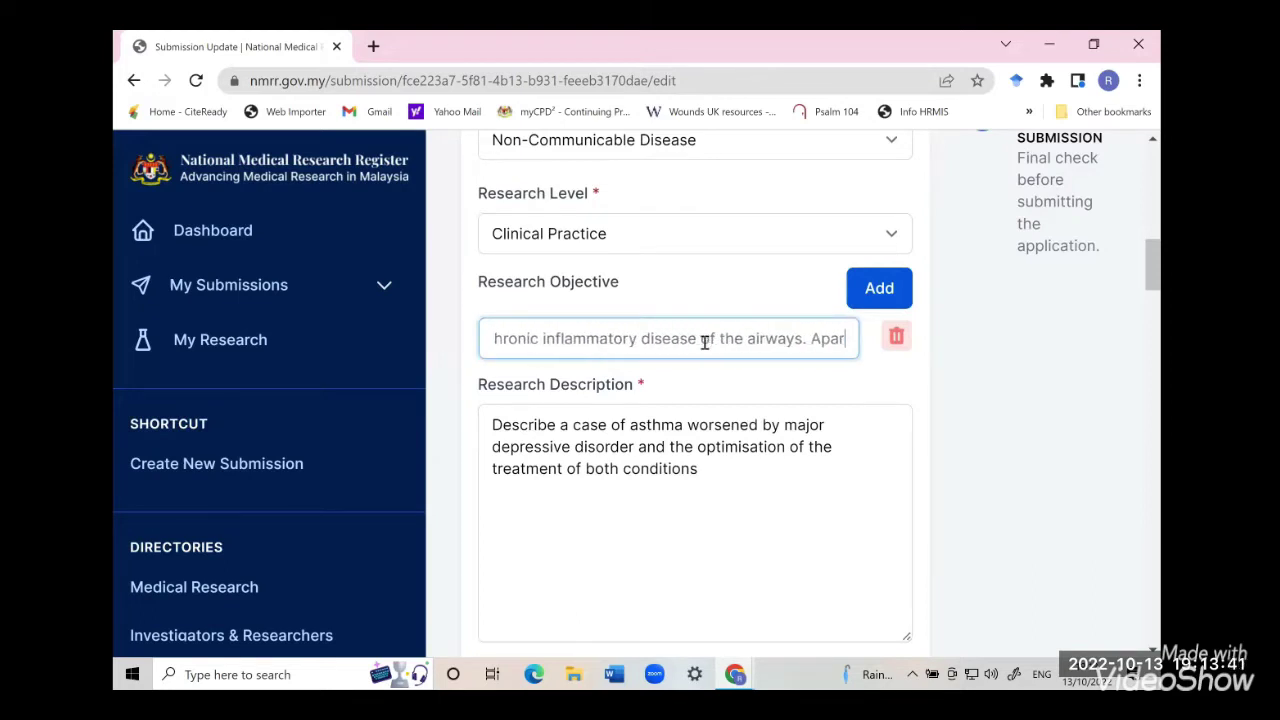
key(Right)
key(Right)
key(Right)
key(Right)
key(Right)
key(Right)
key(Right)
key(Right)
key(Right)
key(Right)
key(Right)
key(Right)
key(Right)
key(Right)
key(Right)
key(Right)
key(Right)
key(Right)
key(Right)
key(Right)
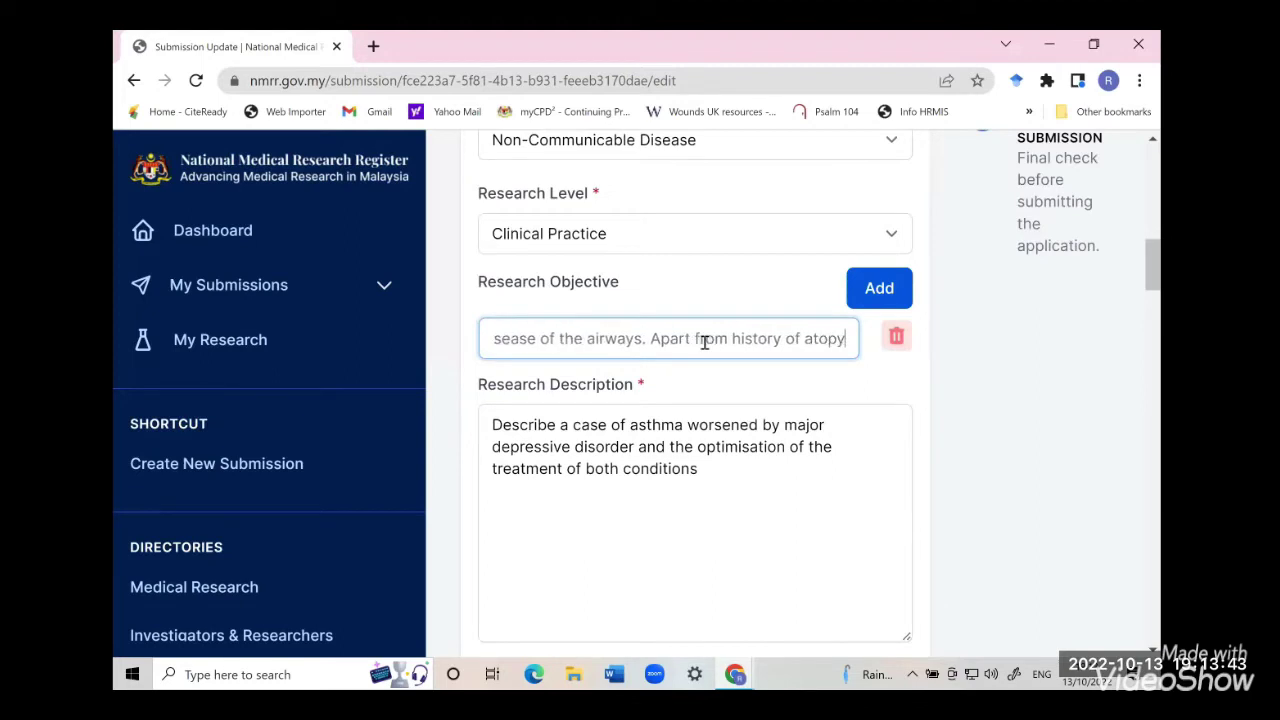
scroll(711, 427, down, 2)
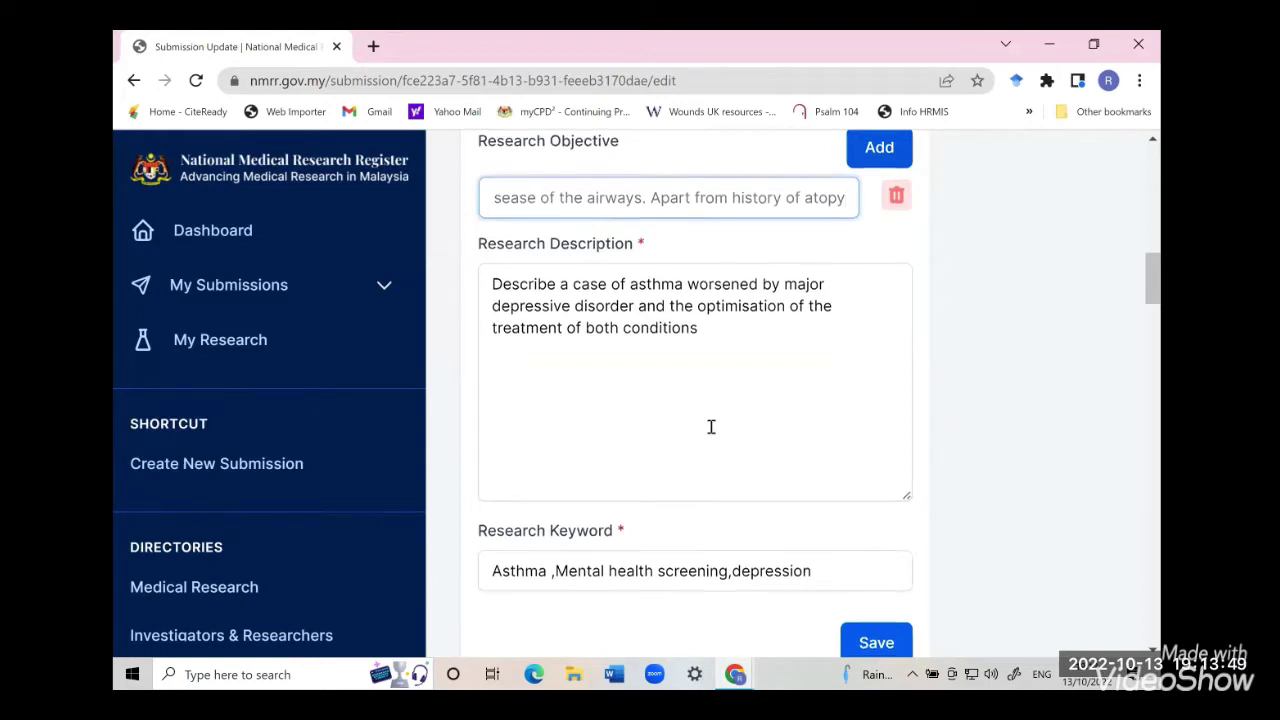
scroll(711, 427, down, 2)
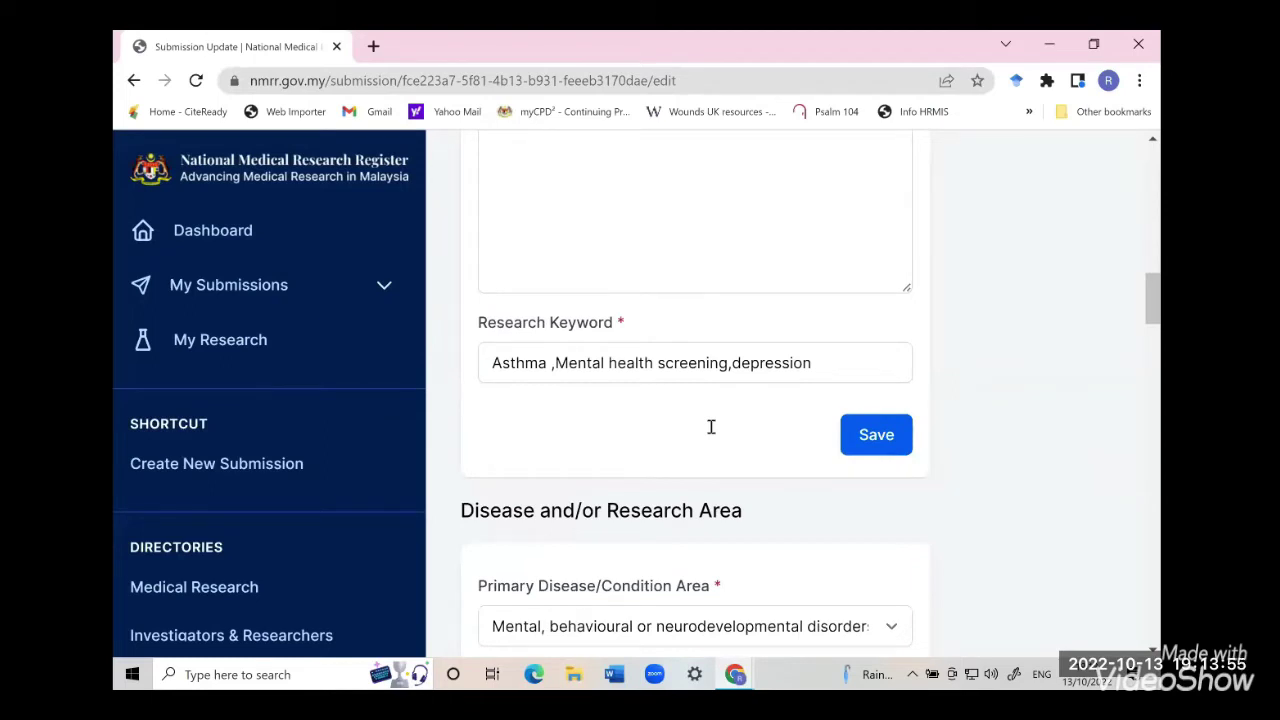
In the Disease and/or Research Area section, set the Primary Disease/Condition Area to "Diseases of the skin".
scroll(711, 427, down, 3)
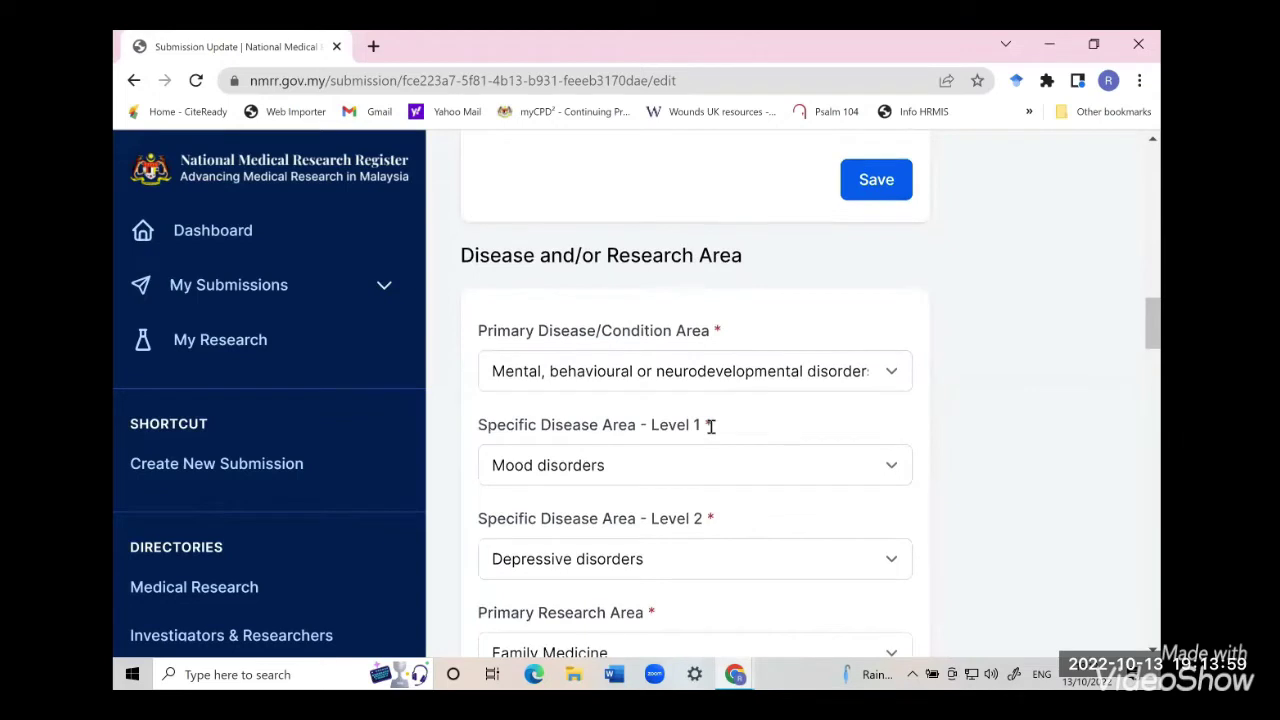
scroll(711, 427, down, 1)
click(690, 286)
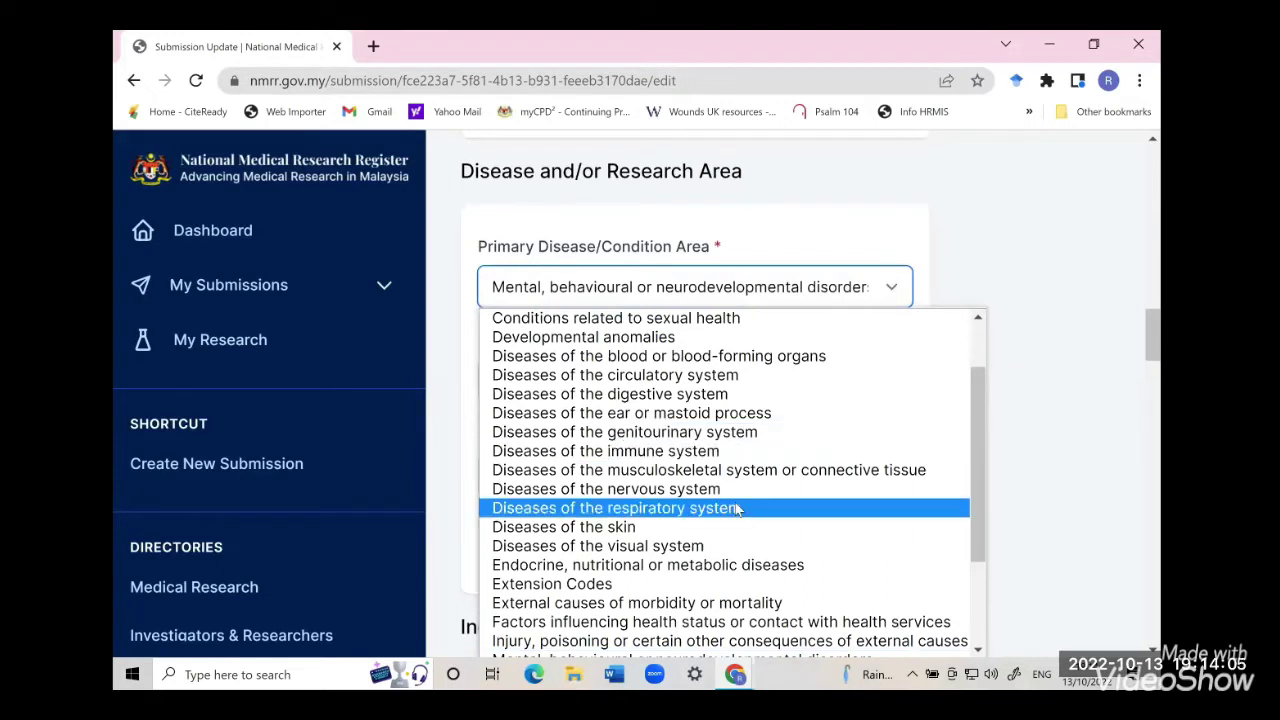
scroll(735, 505, down, 1)
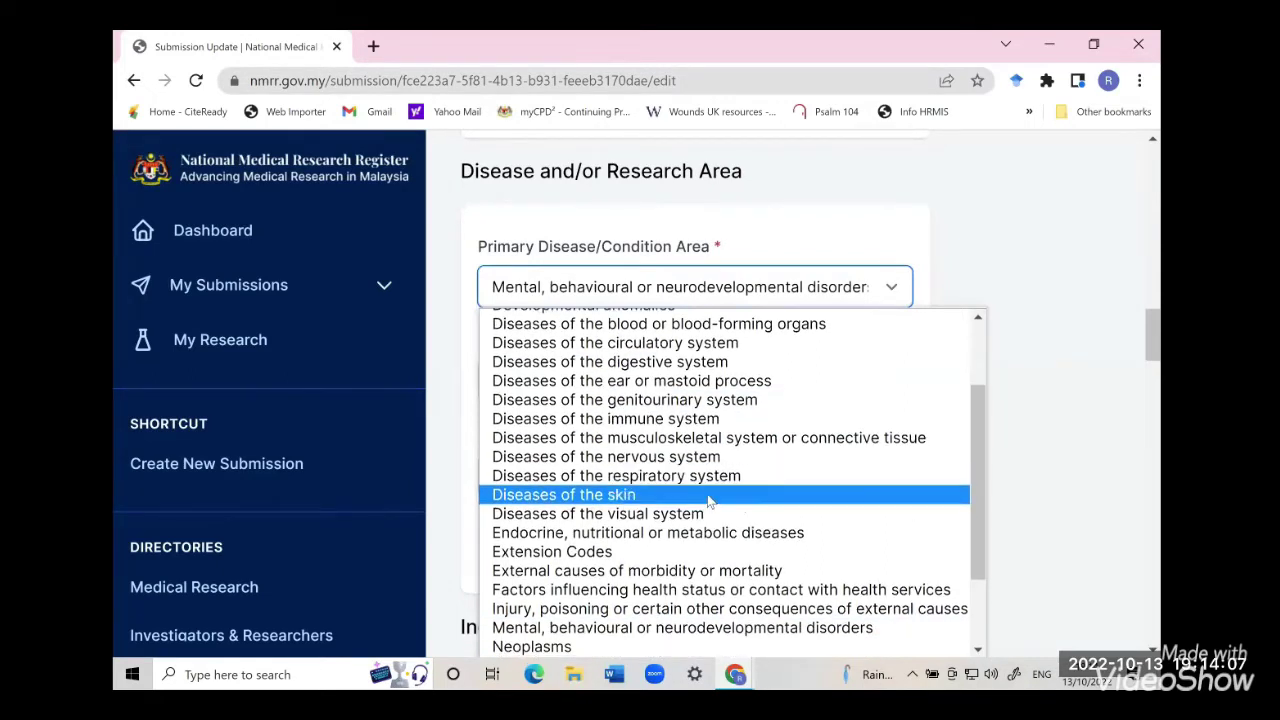
click(707, 495)
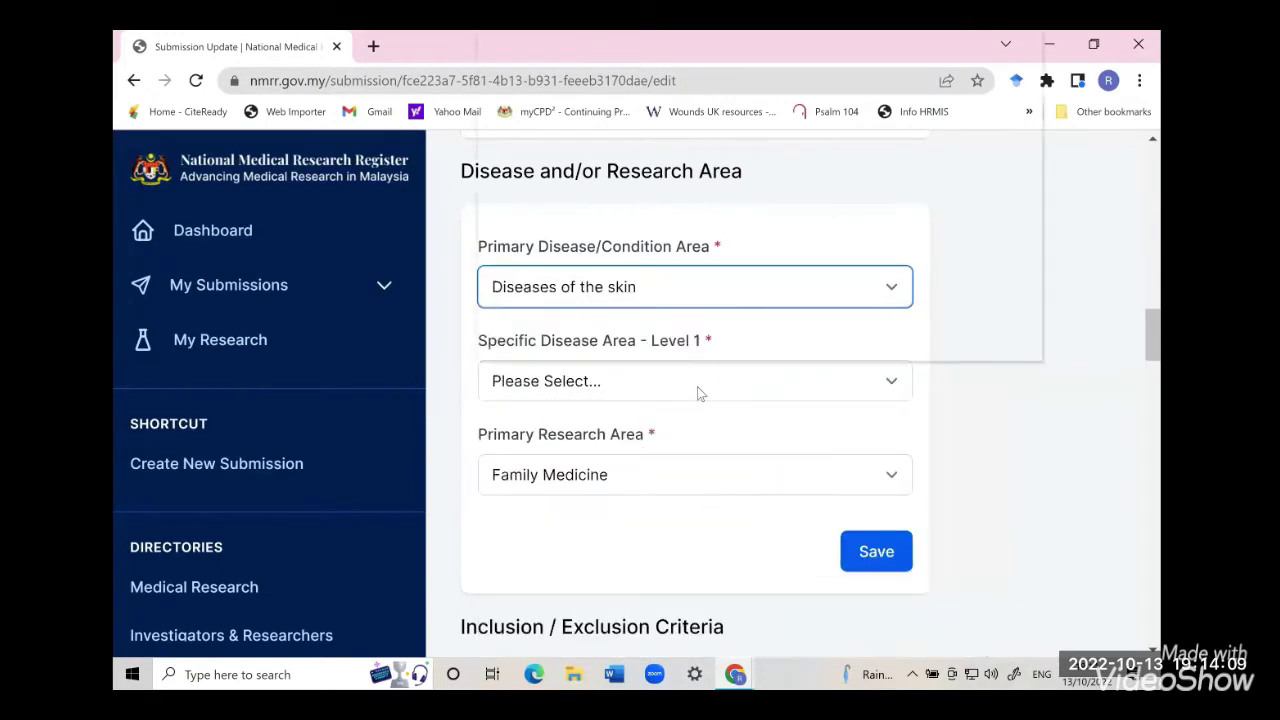
Examine the Specific Disease Area - Level 1 options for skin diseases repeatedly, without selecting one.
click(700, 393)
scroll(697, 328, down, 1)
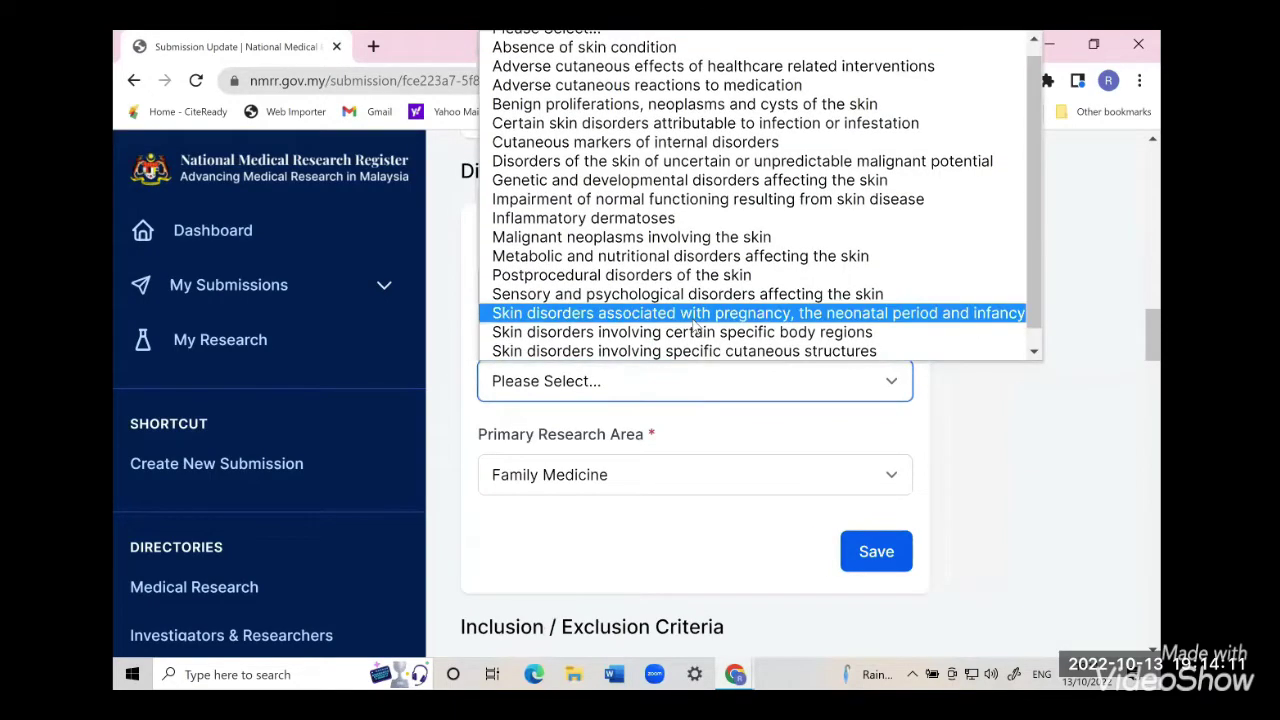
scroll(697, 328, down, 1)
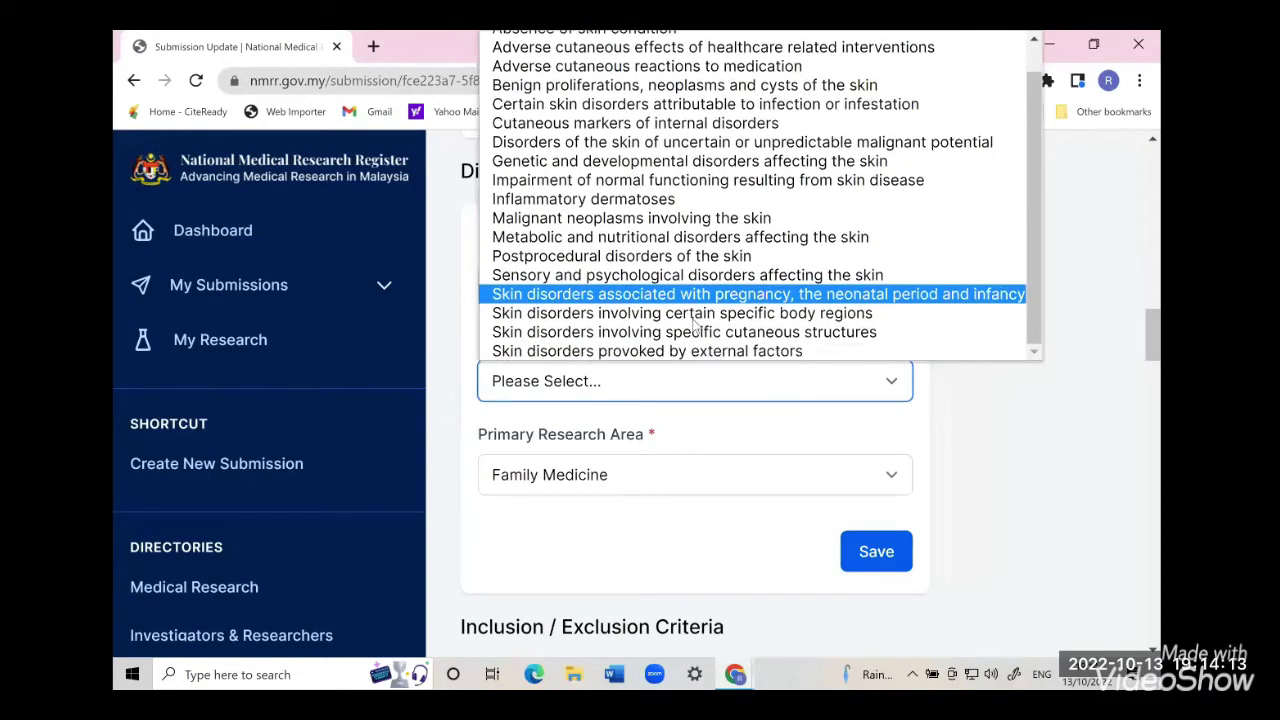
scroll(695, 323, up, 1)
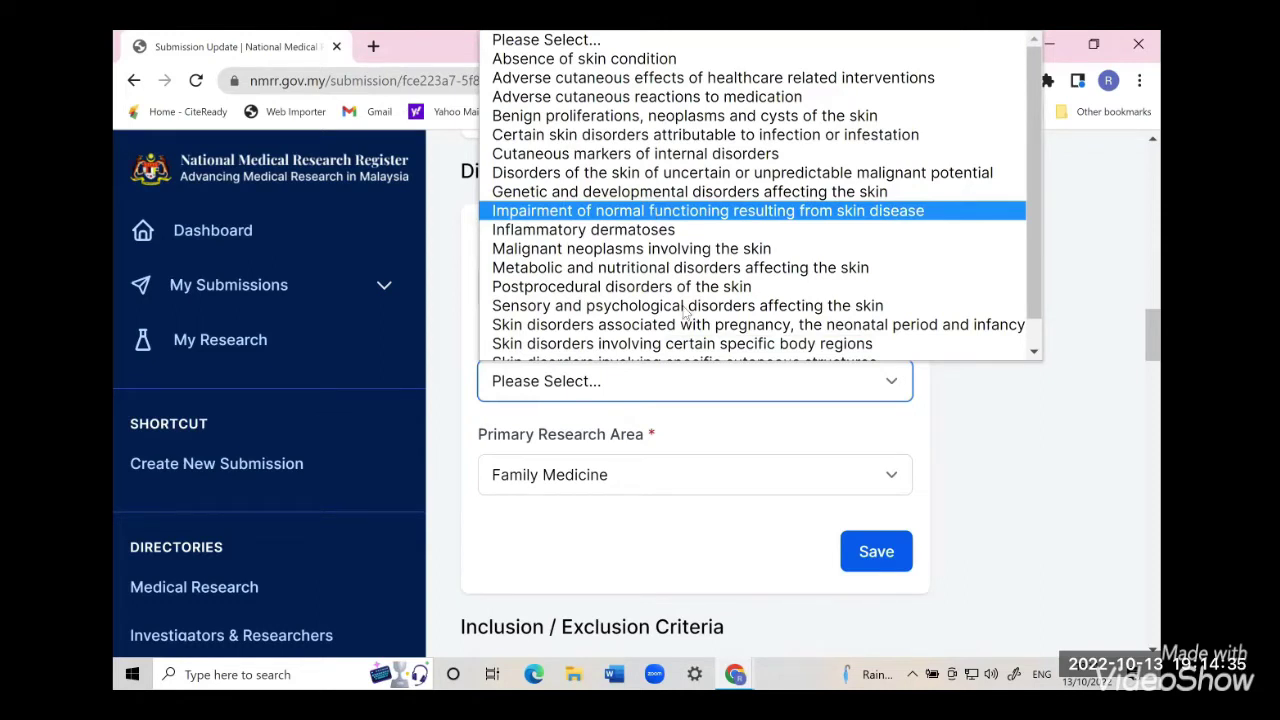
click(712, 395)
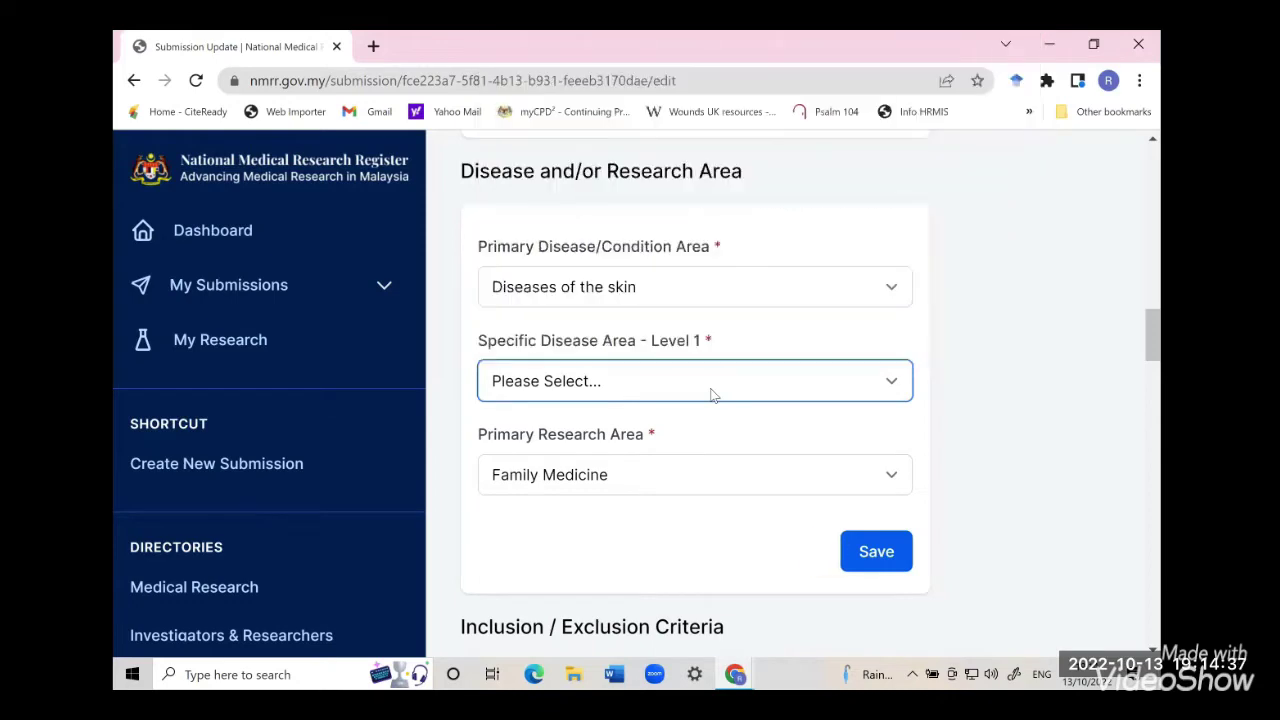
click(905, 388)
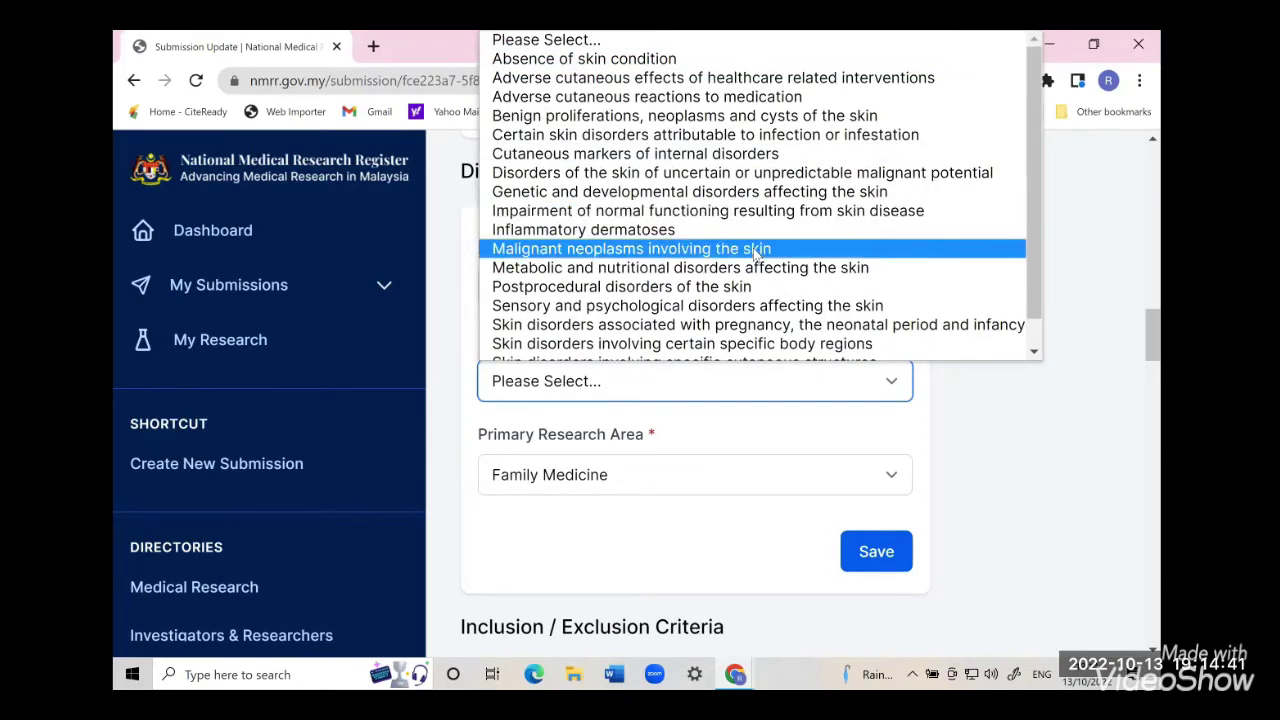
scroll(755, 257, down, 1)
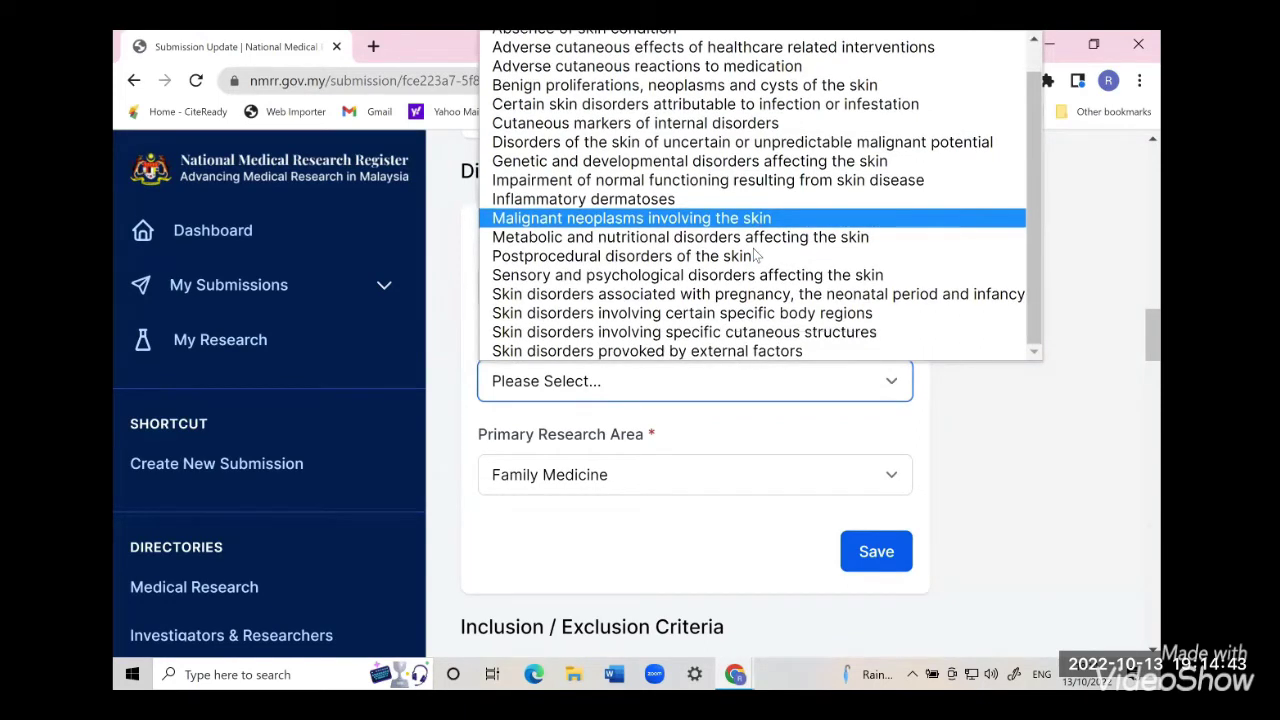
scroll(757, 257, up, 1)
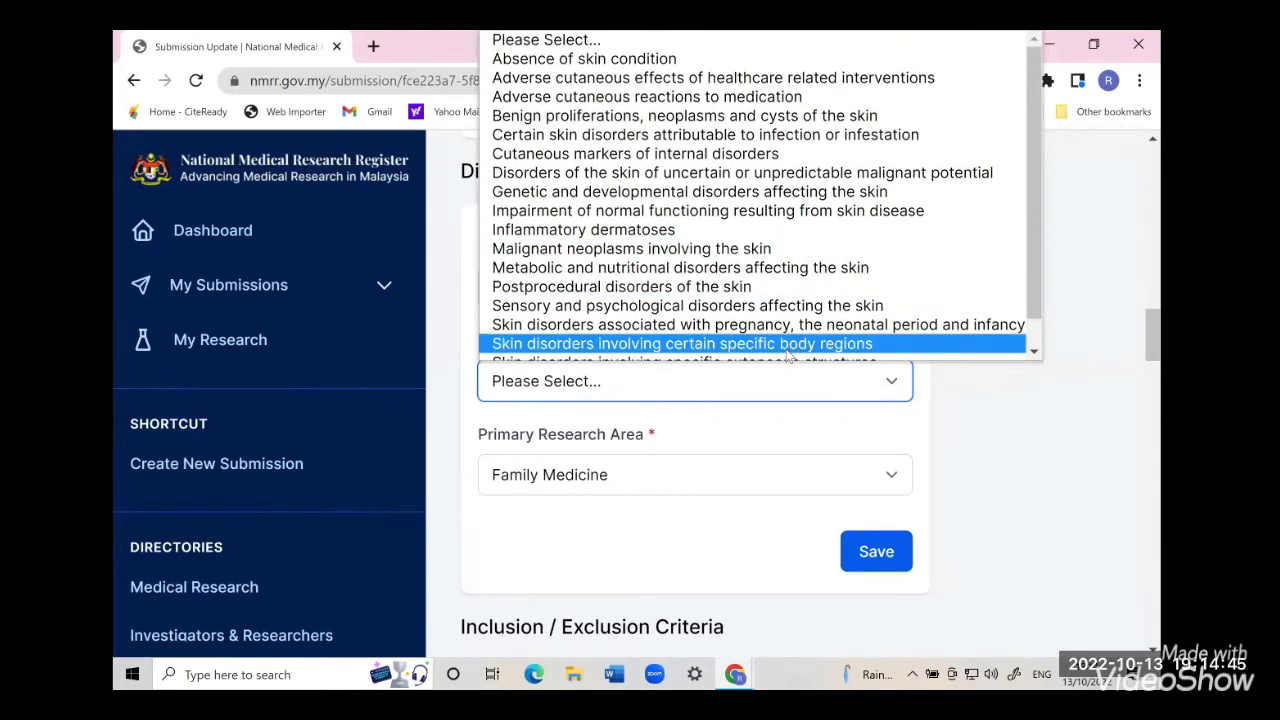
click(1020, 495)
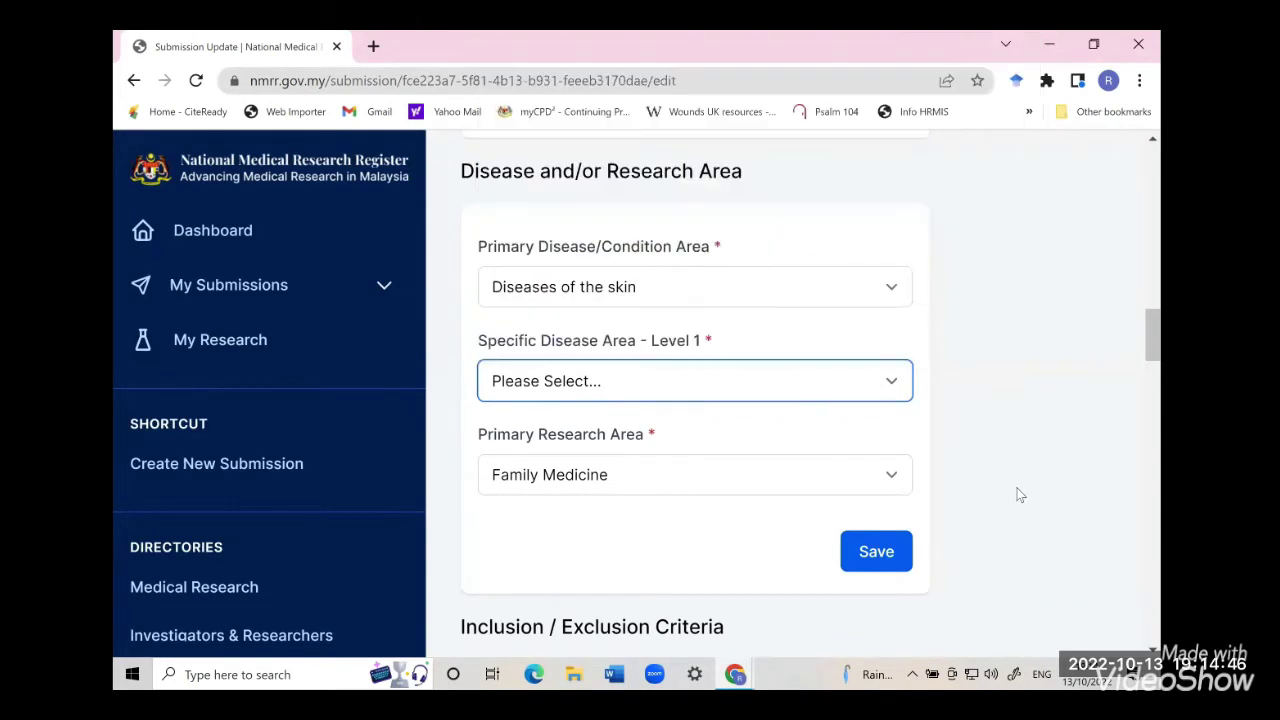
click(889, 381)
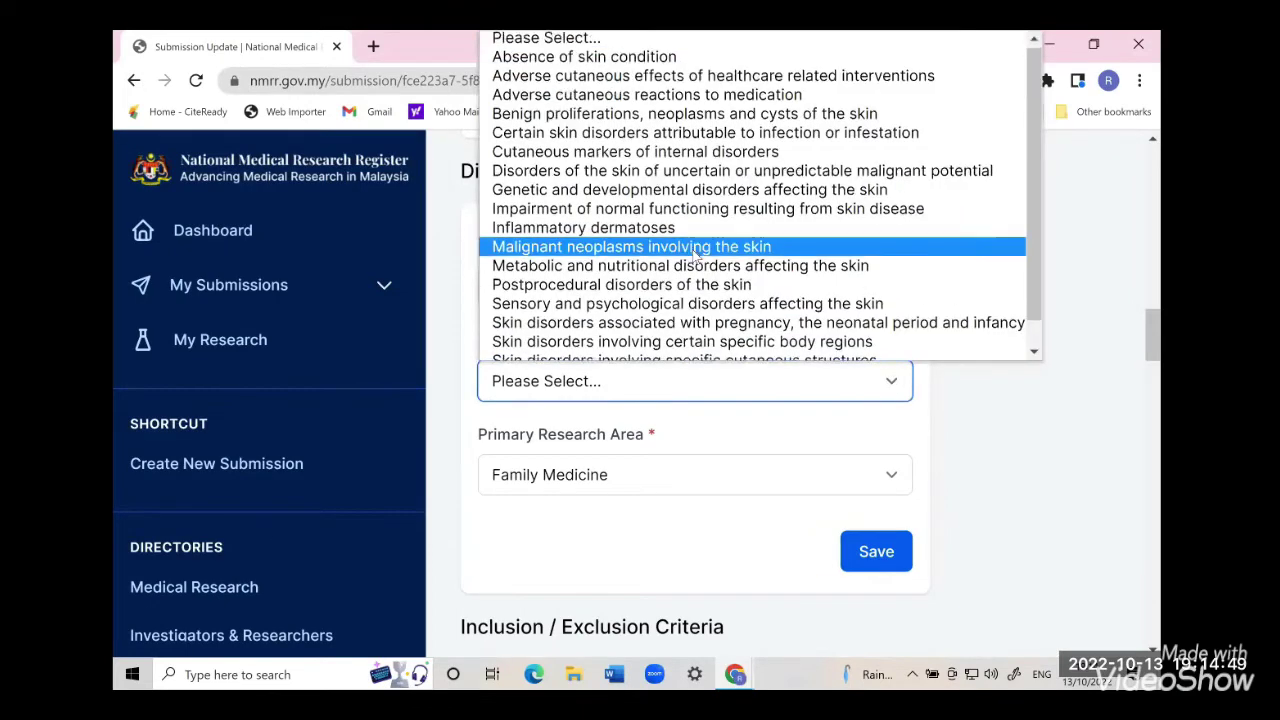
scroll(695, 256, down, 1)
scroll(695, 256, up, 2)
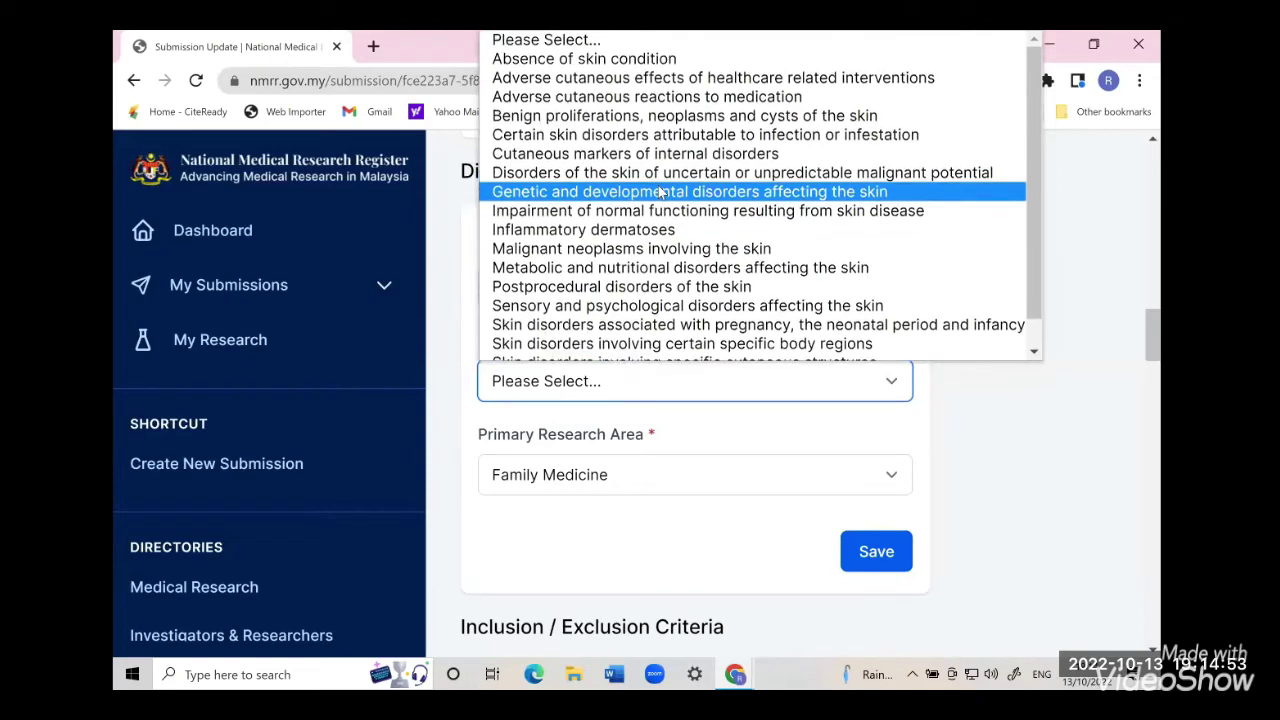
click(679, 492)
Look through the Primary Research Area options, and recheck the Specific Disease Area - Level 1 options, leaving both selections as they are.
click(679, 492)
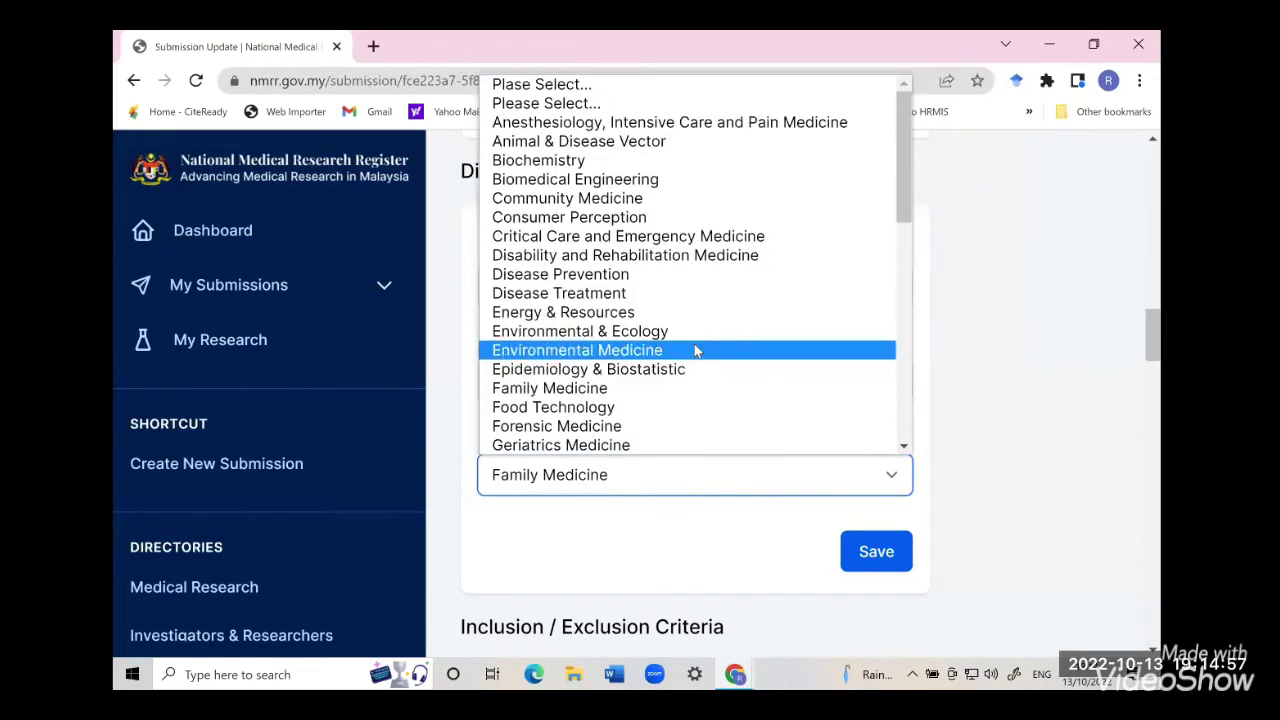
scroll(694, 344, down, 10)
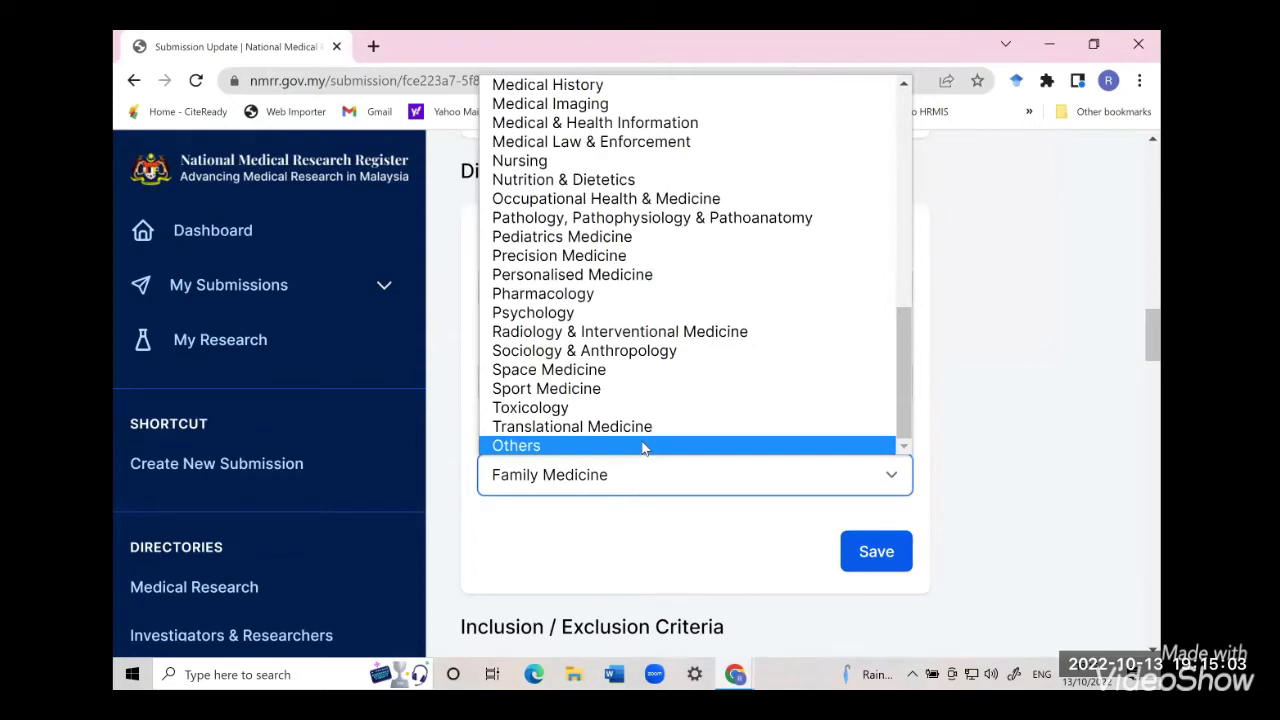
click(646, 567)
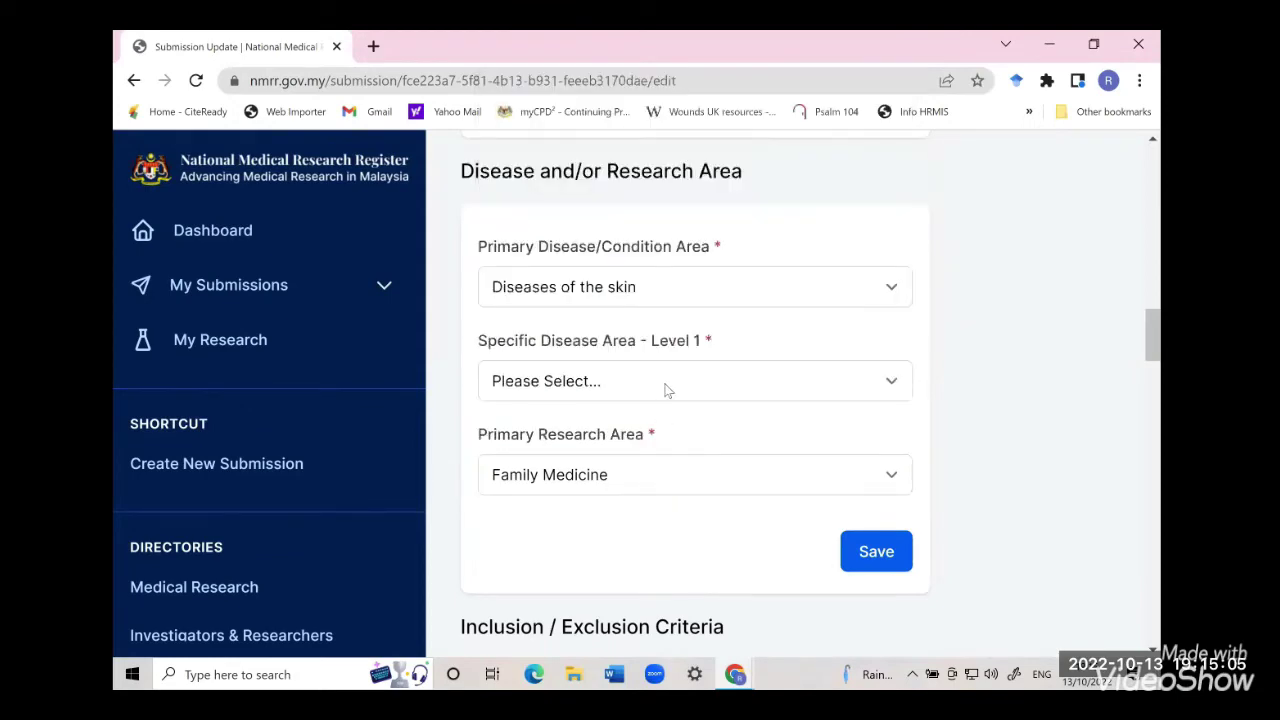
click(668, 390)
scroll(668, 285, down, 1)
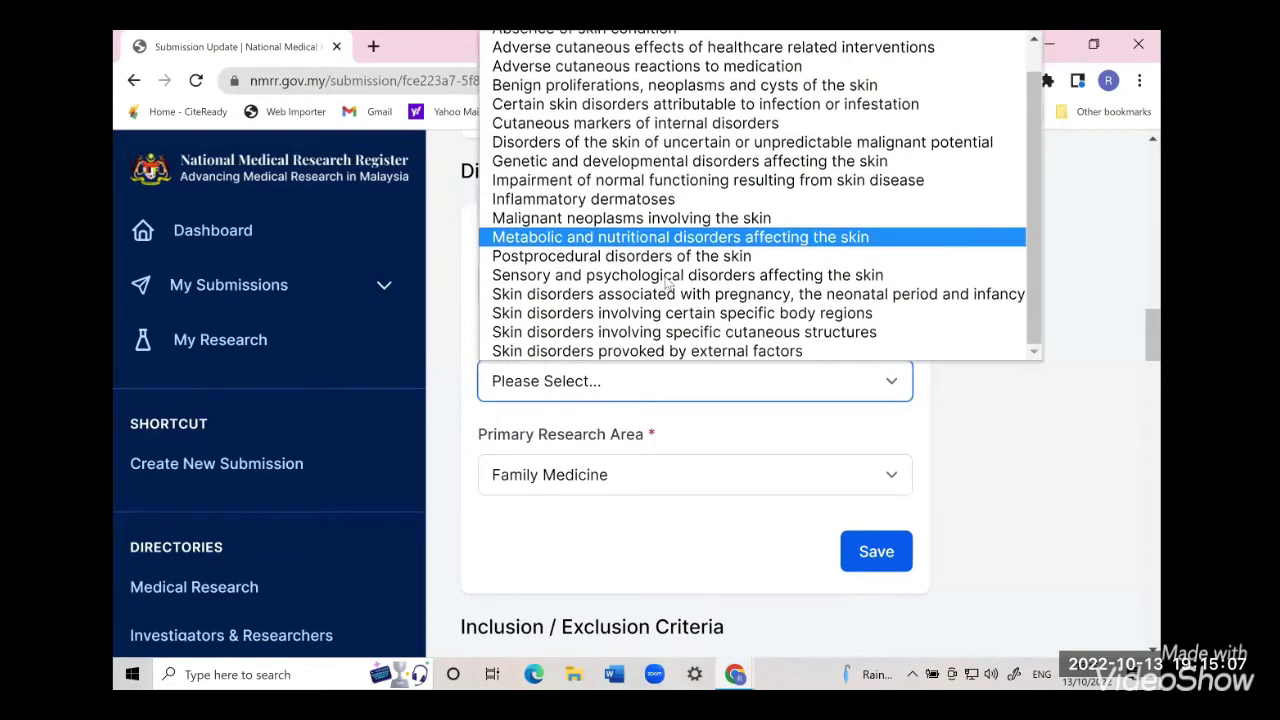
scroll(668, 285, up, 1)
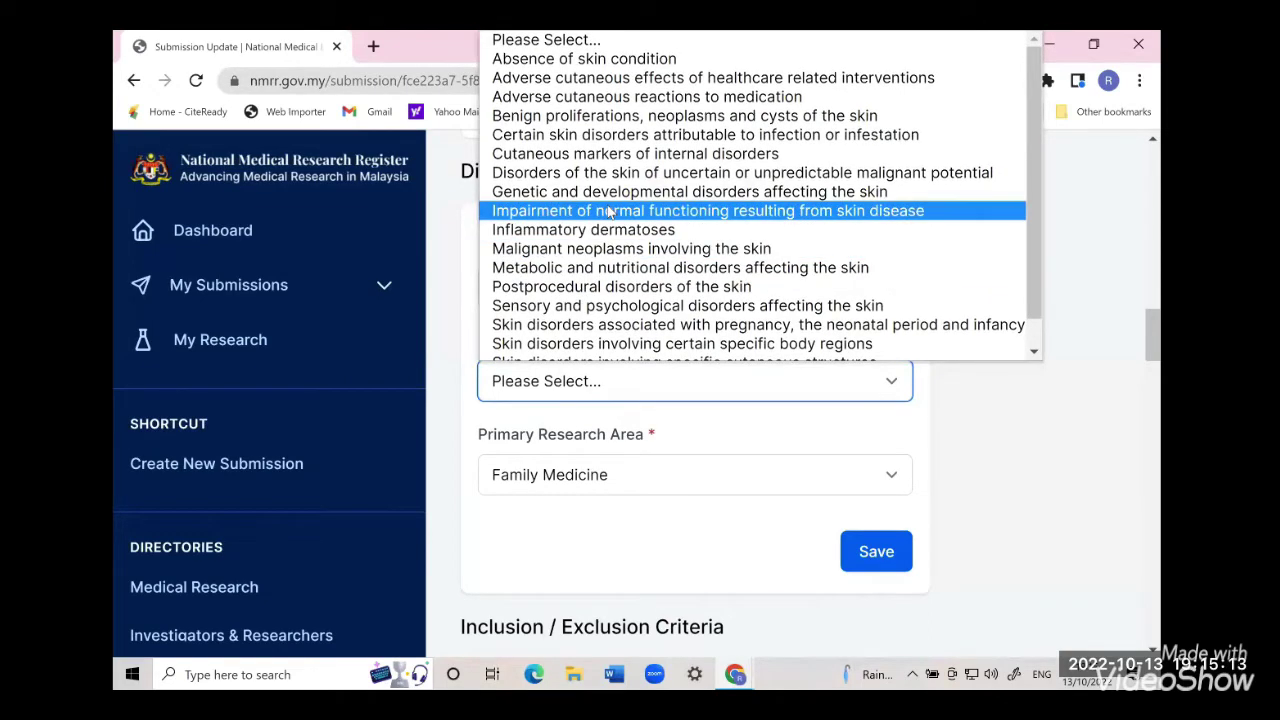
click(840, 452)
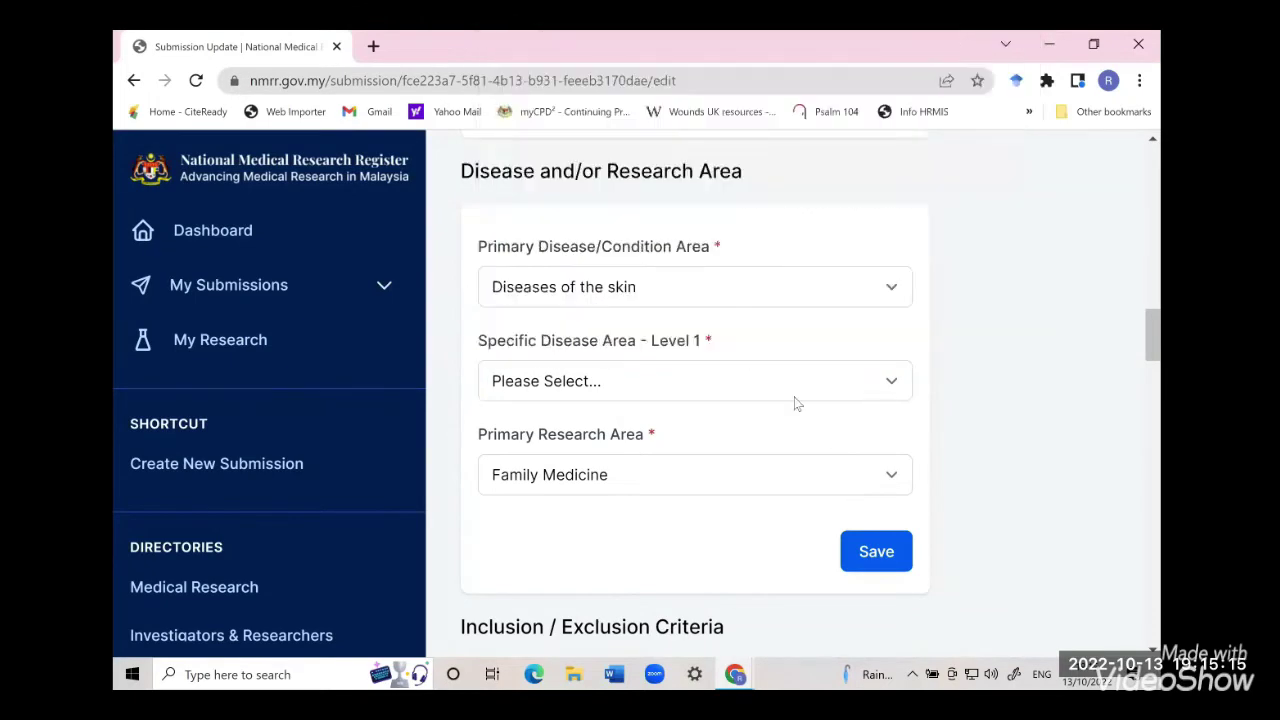
Set the Primary Disease/Condition Area to "Mental, behavioural or neurodevelopmental disorders" and check the Specific Disease Area - Level 1 options.
click(751, 297)
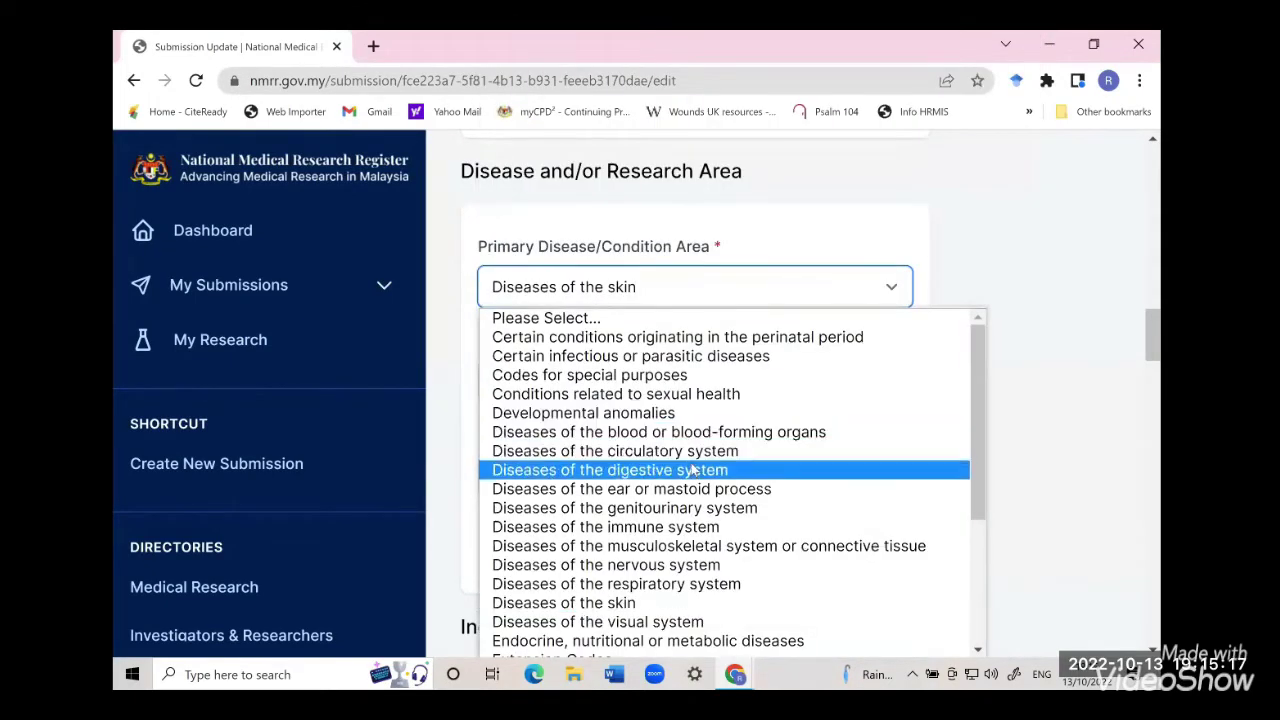
scroll(693, 469, down, 4)
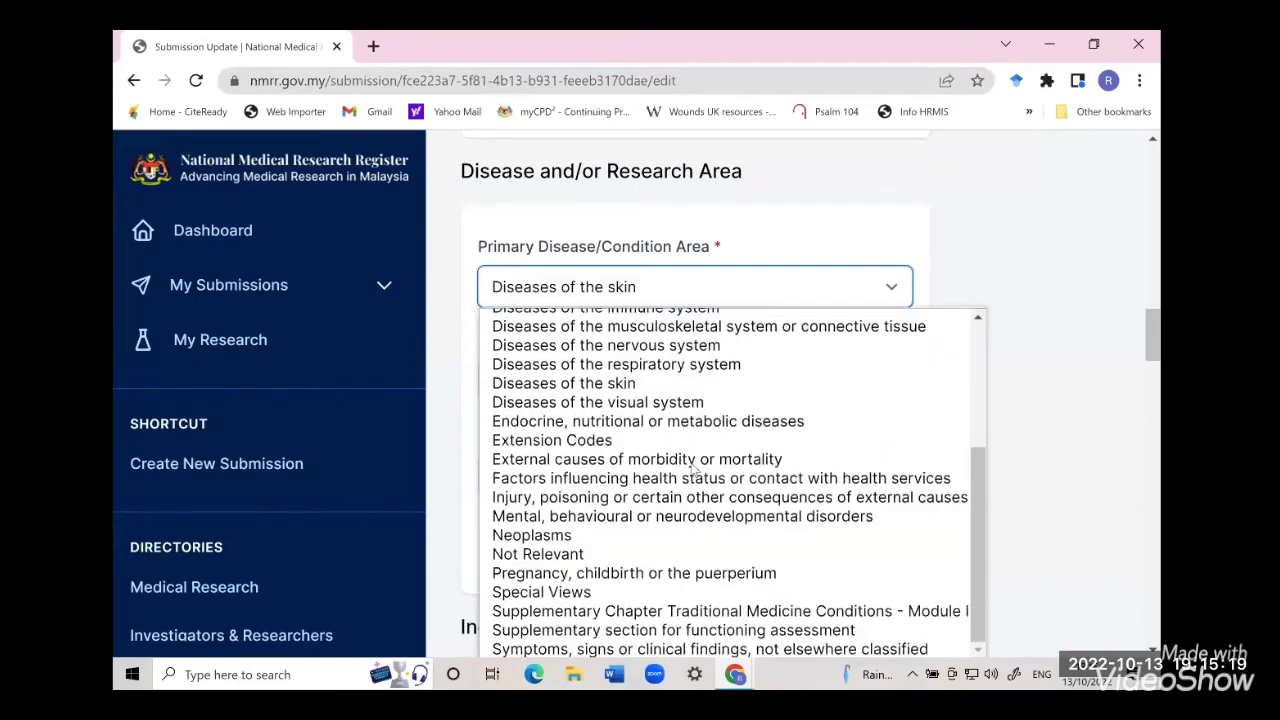
click(651, 516)
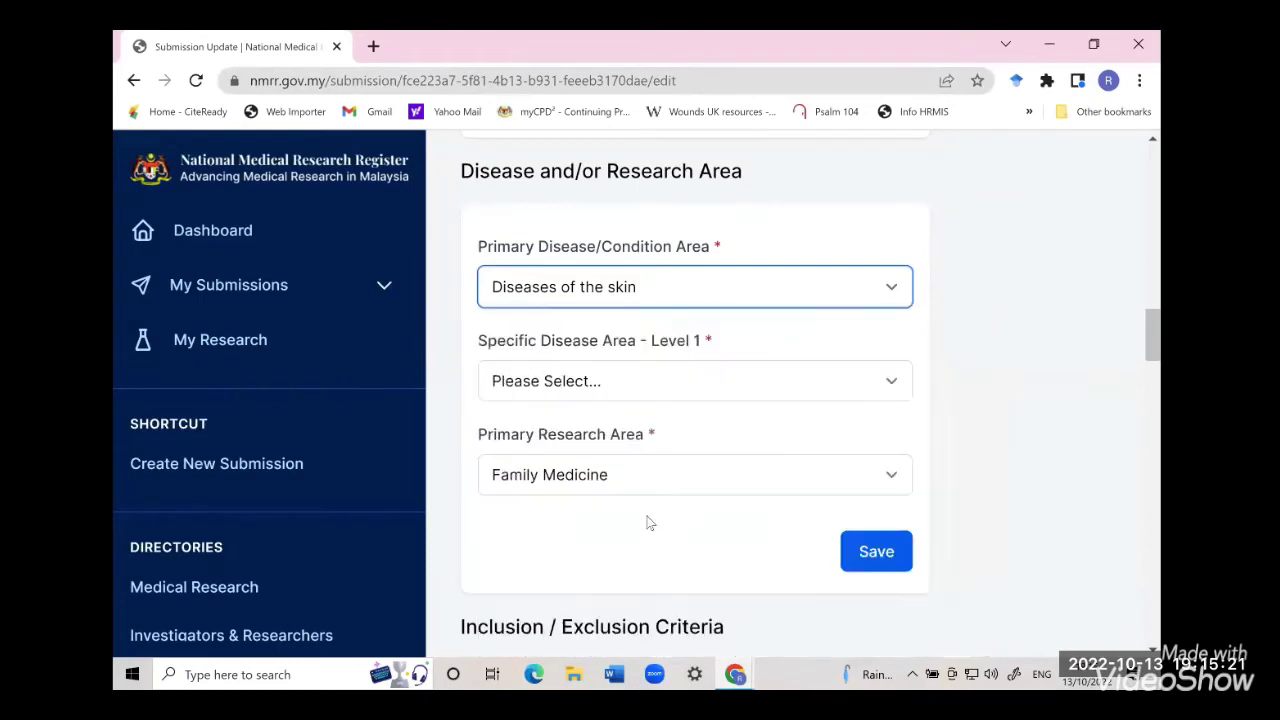
click(647, 392)
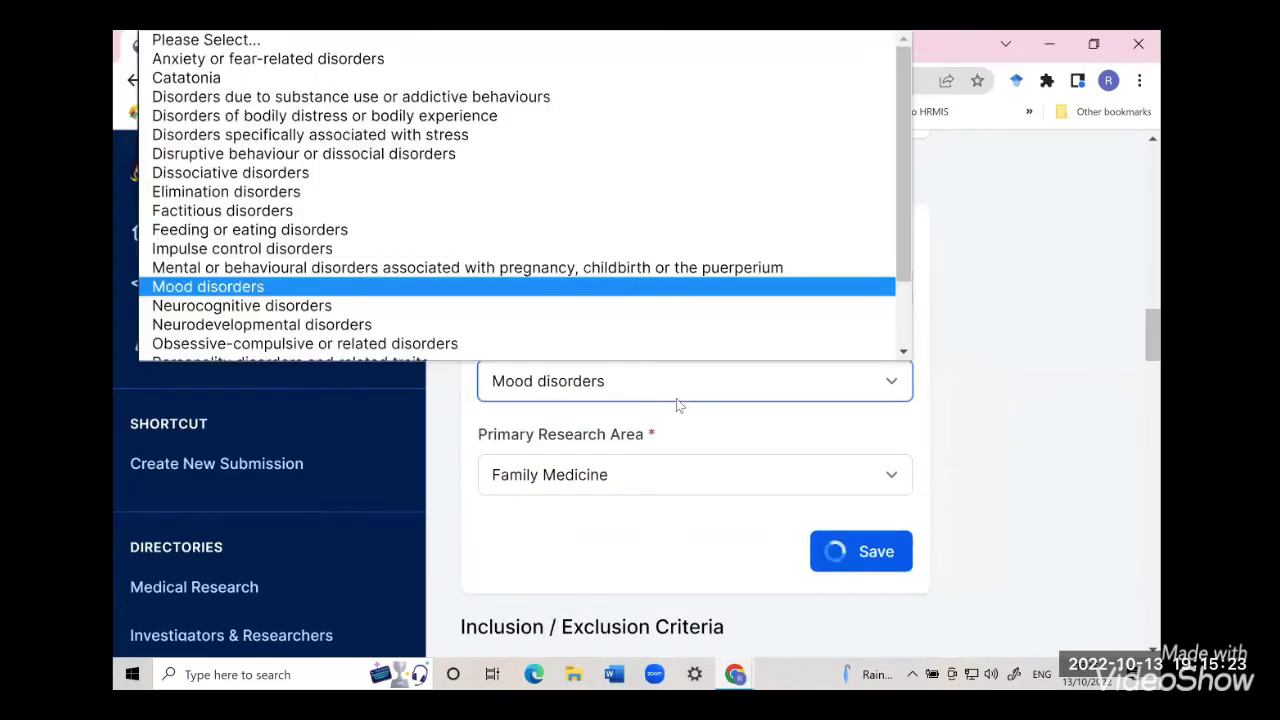
click(727, 431)
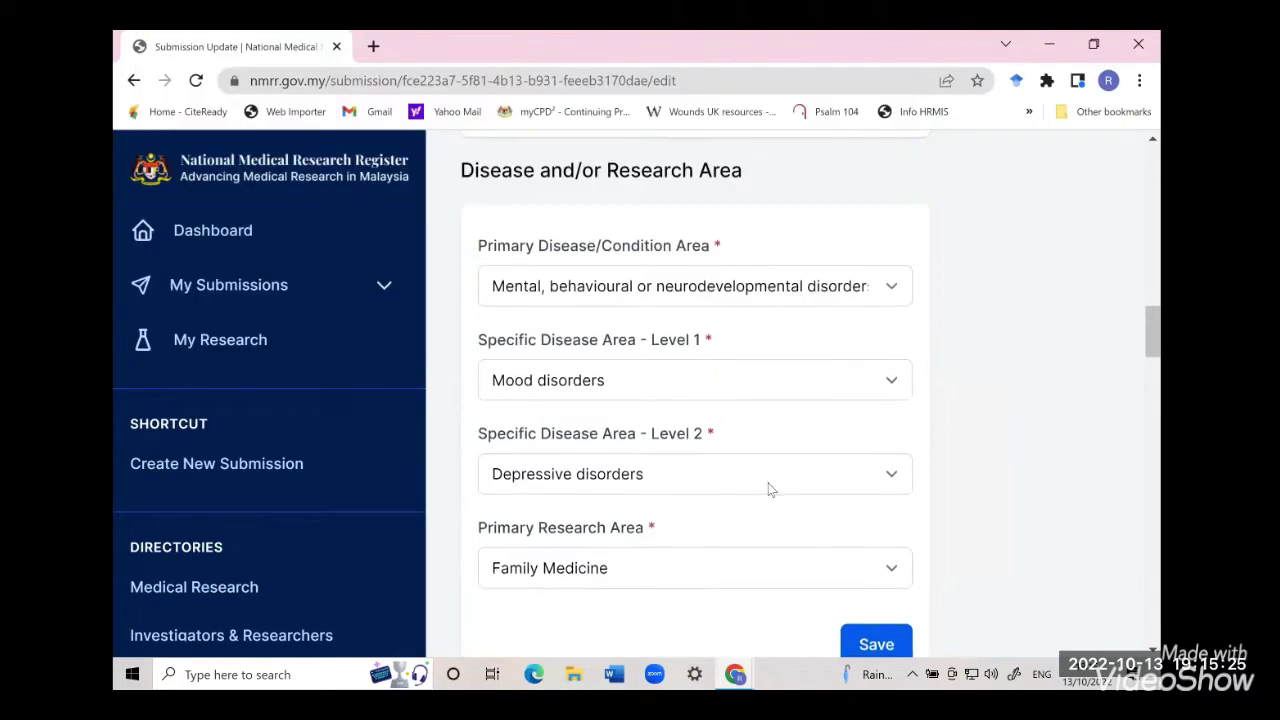
Examine the full list of Primary Research Area options, from Anesthesiology to Others, without changing the selection.
scroll(766, 486, down, 2)
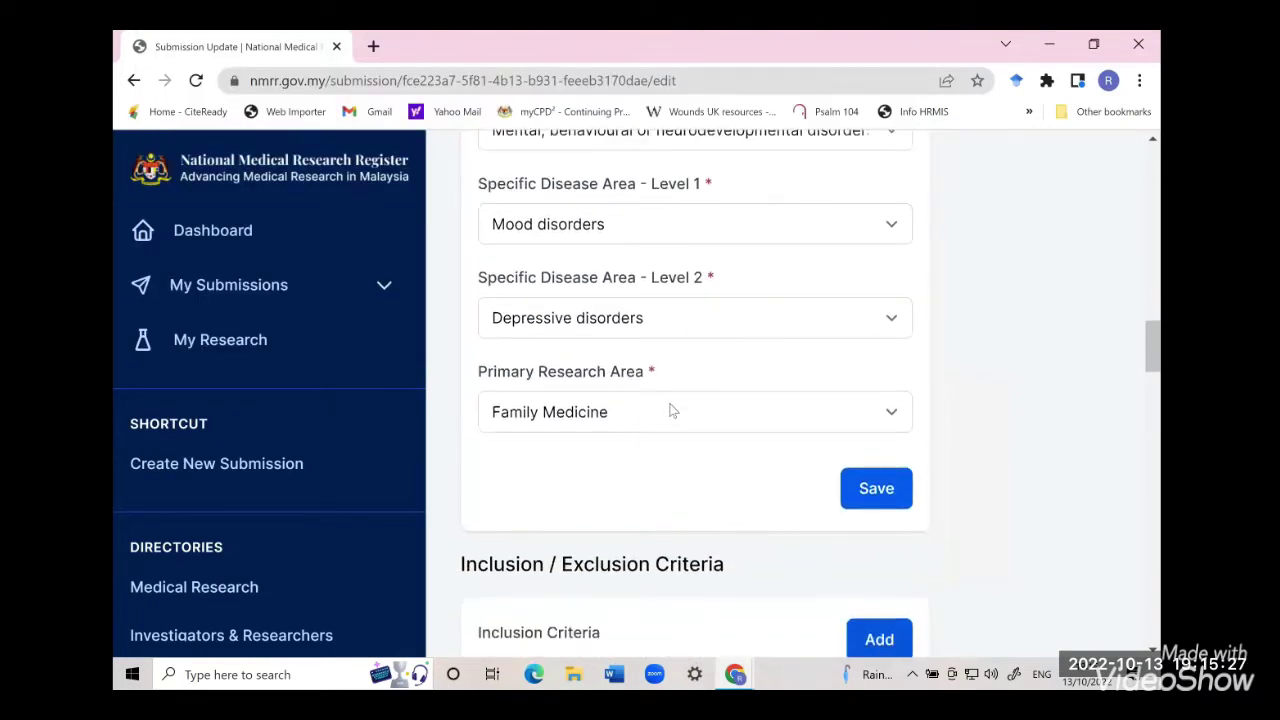
click(660, 421)
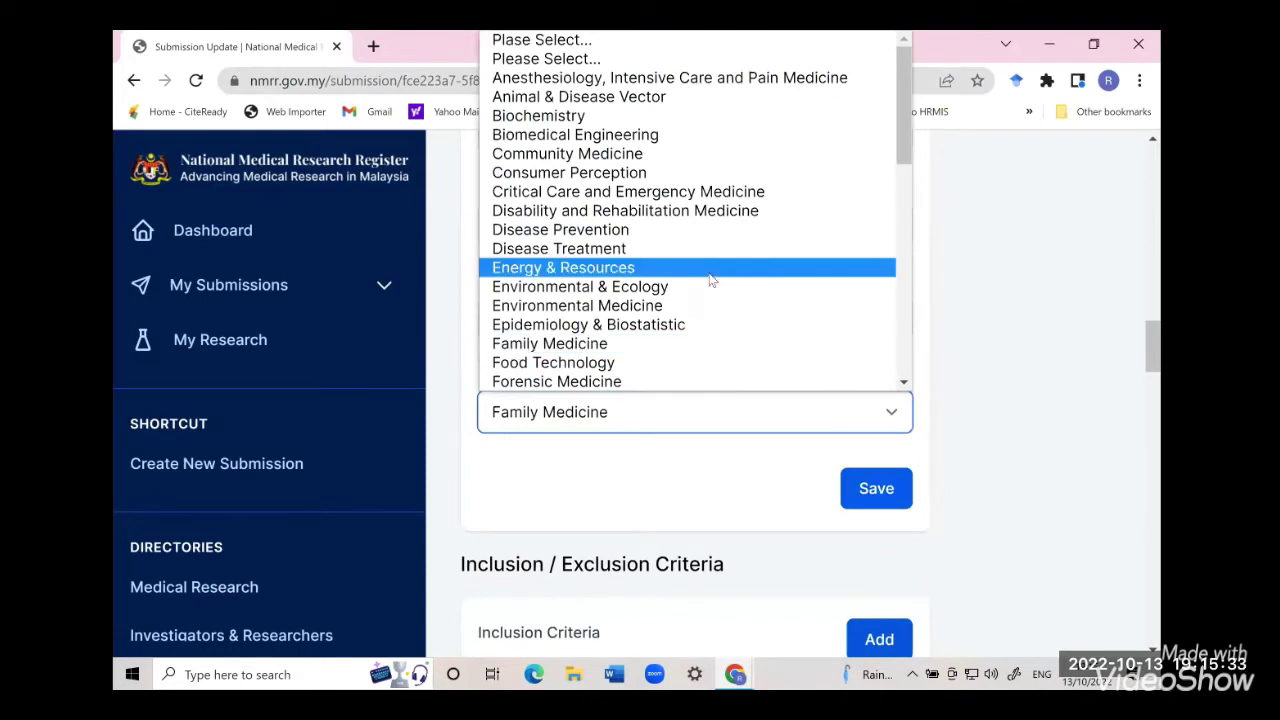
scroll(711, 281, down, 3)
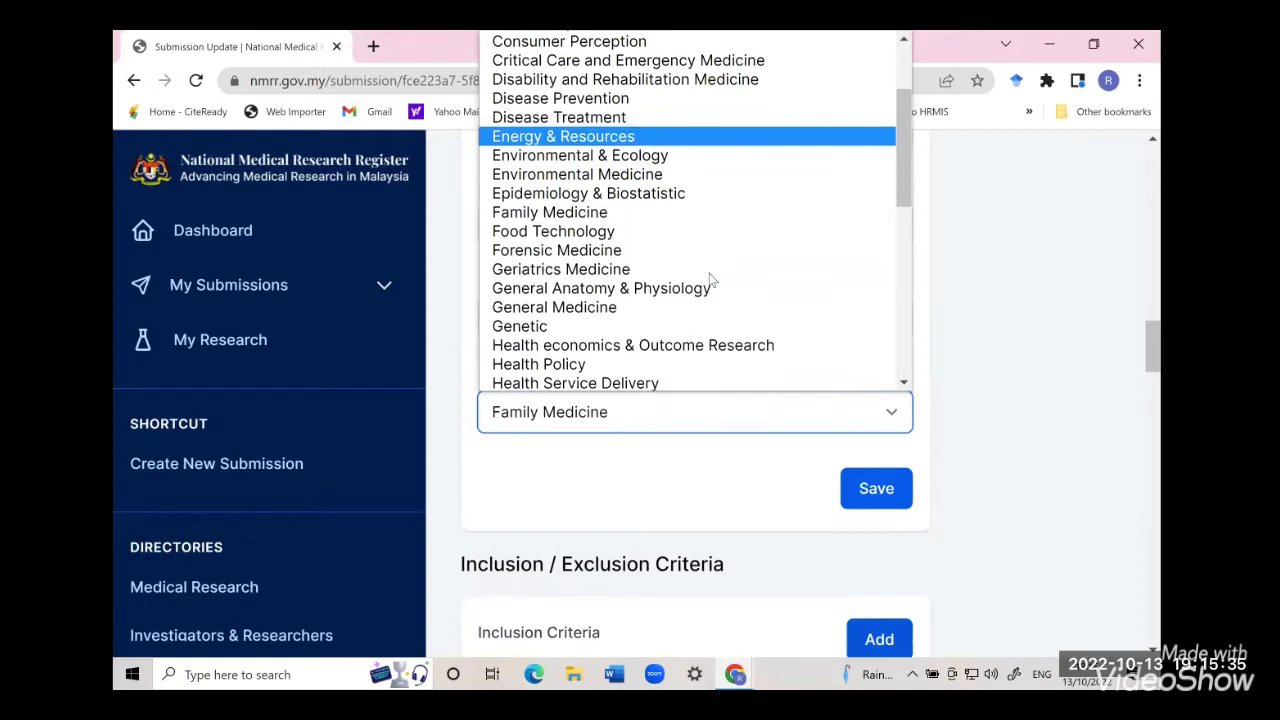
scroll(711, 281, down, 3)
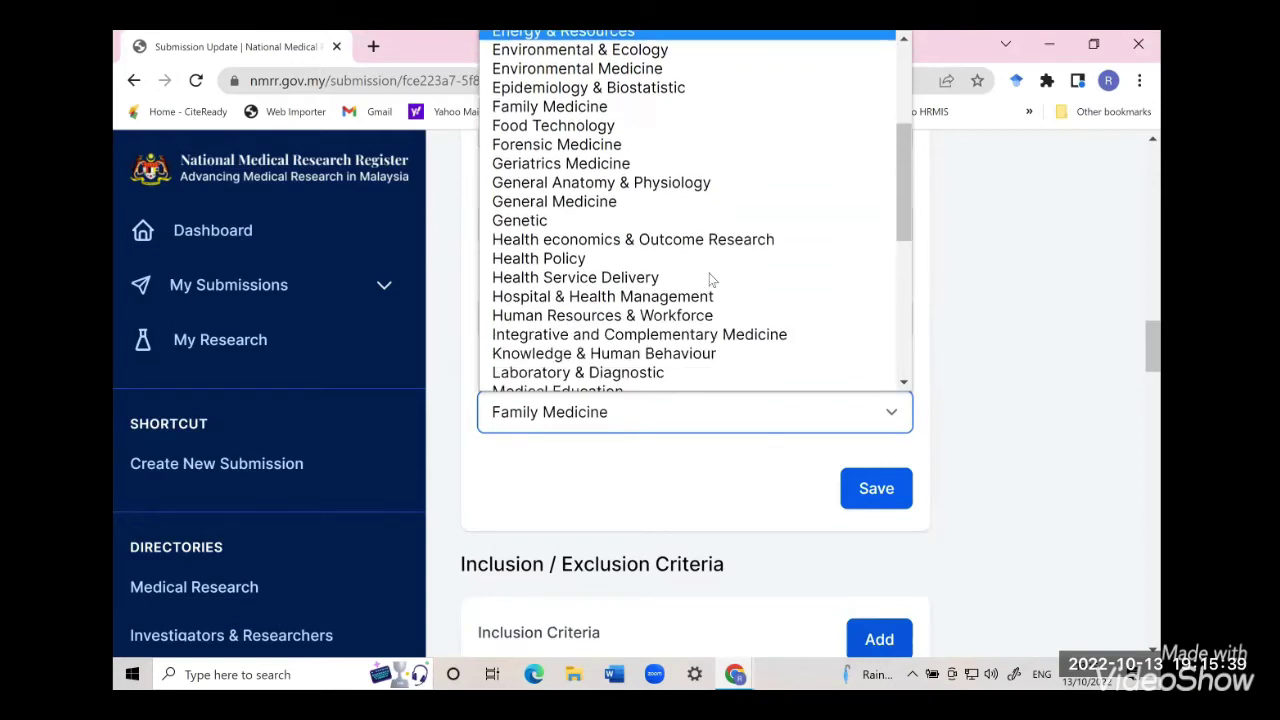
scroll(710, 280, down, 2)
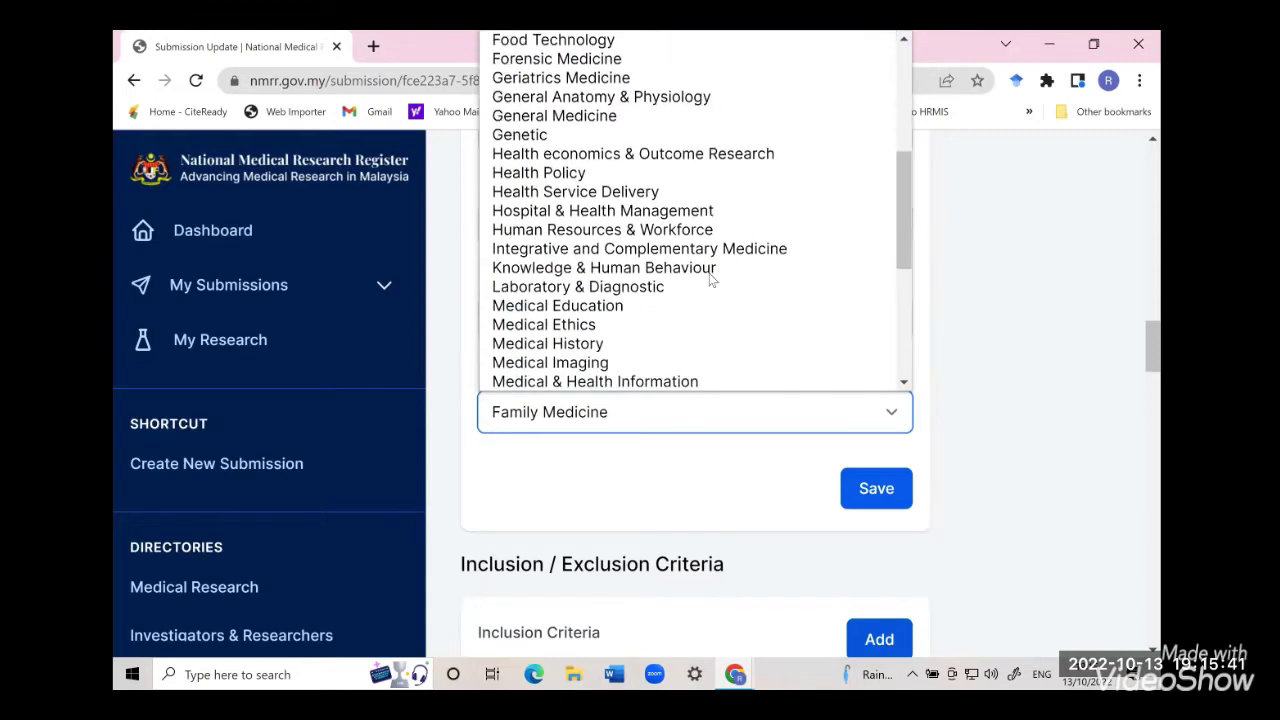
scroll(710, 280, down, 6)
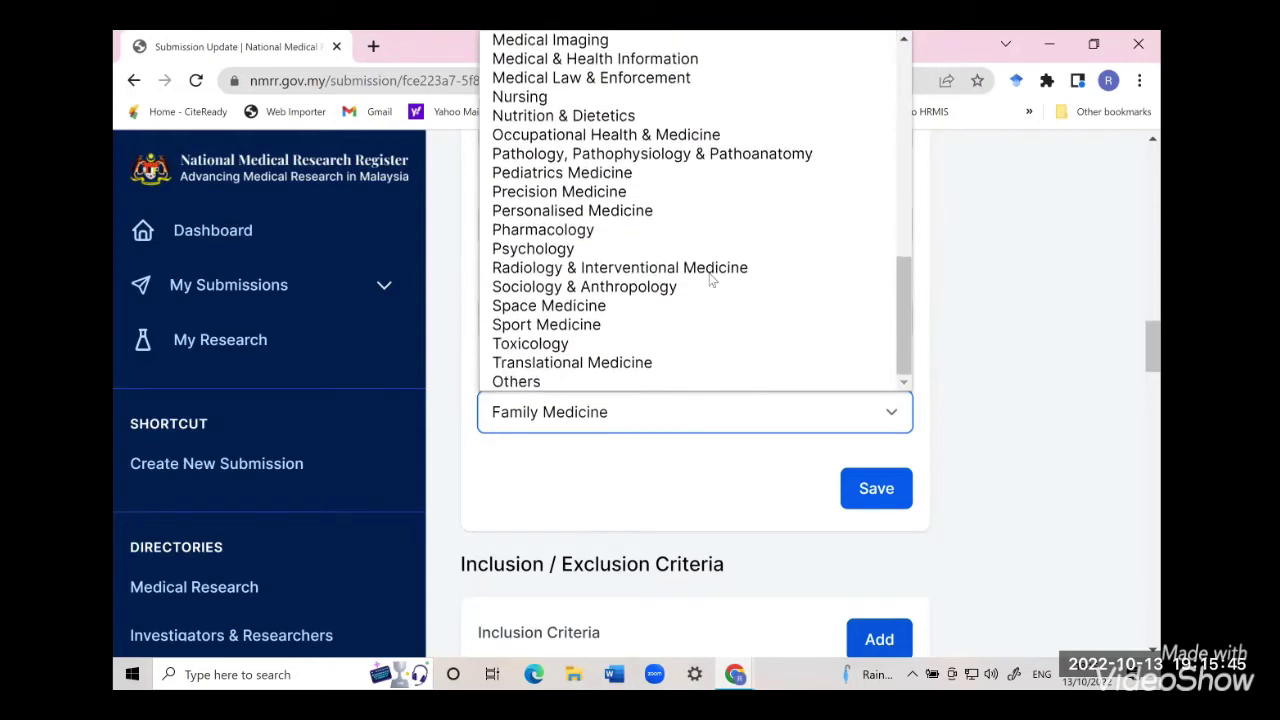
scroll(702, 244, up, 6)
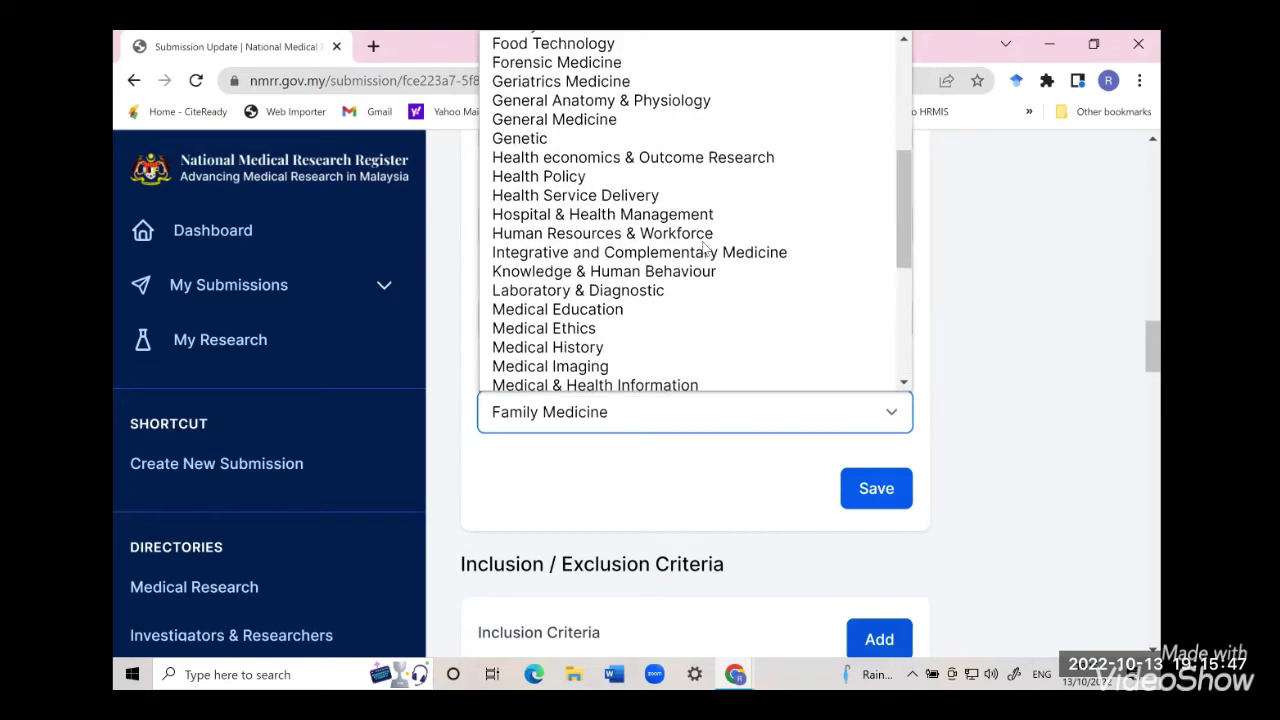
click(657, 472)
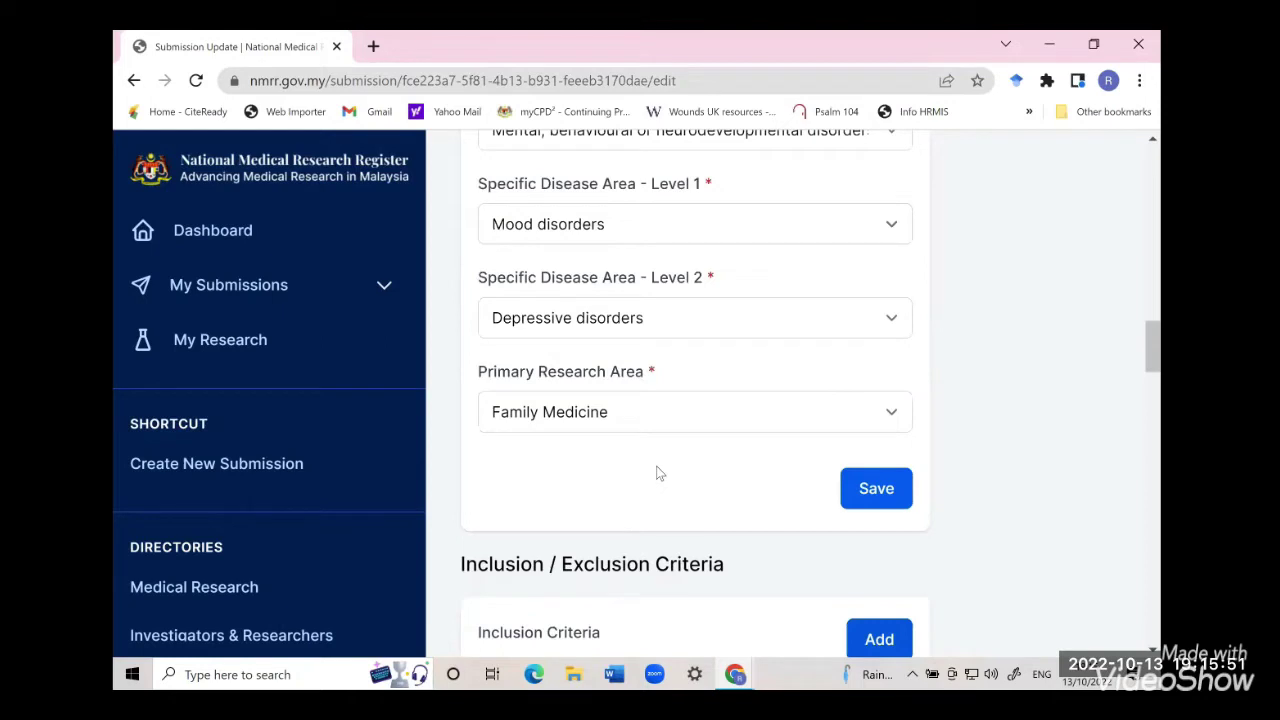
Review the Inclusion / Exclusion Criteria fields and the Study Timeline dates and enrollment duration.
scroll(706, 477, down, 3)
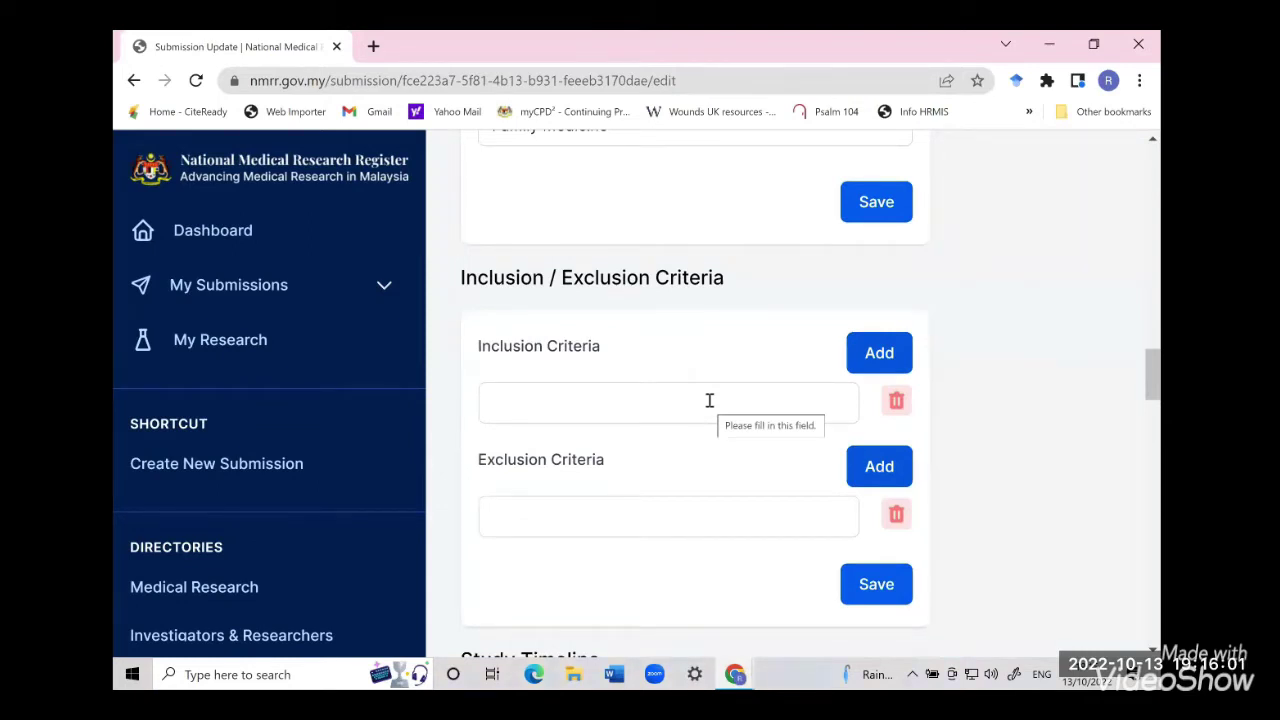
scroll(711, 400, down, 4)
scroll(711, 400, up, 3)
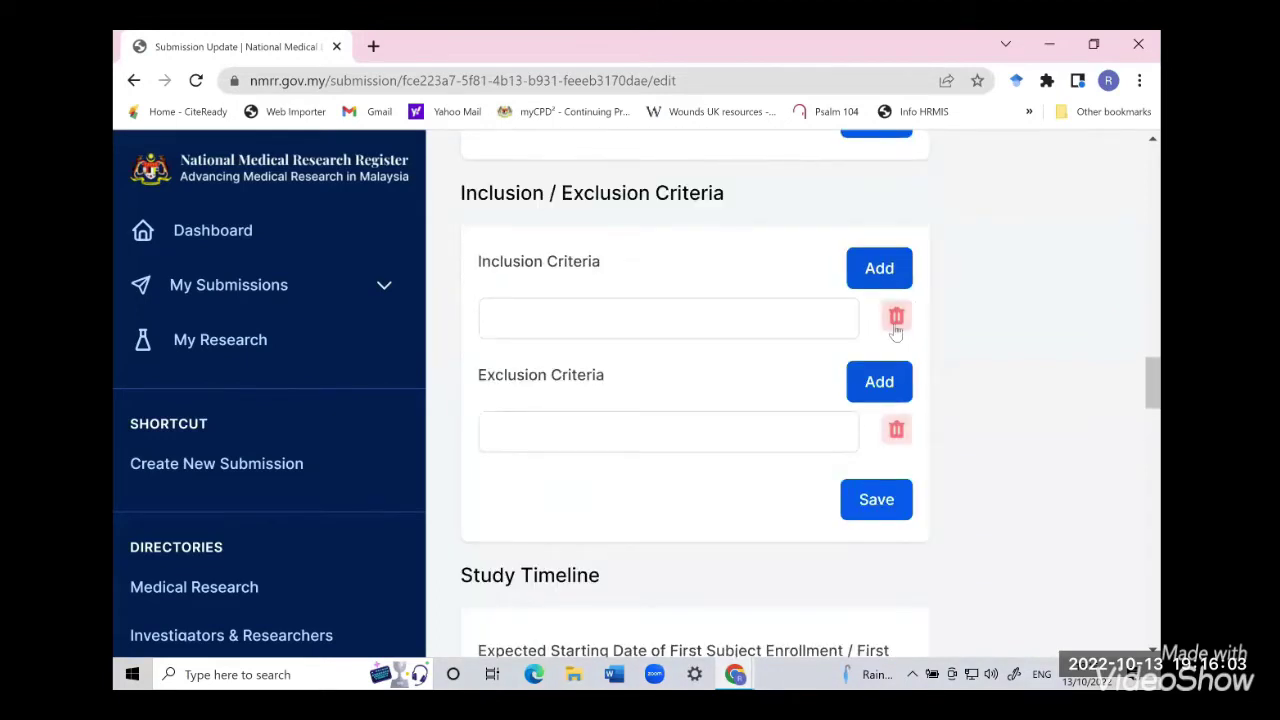
scroll(798, 321, down, 3)
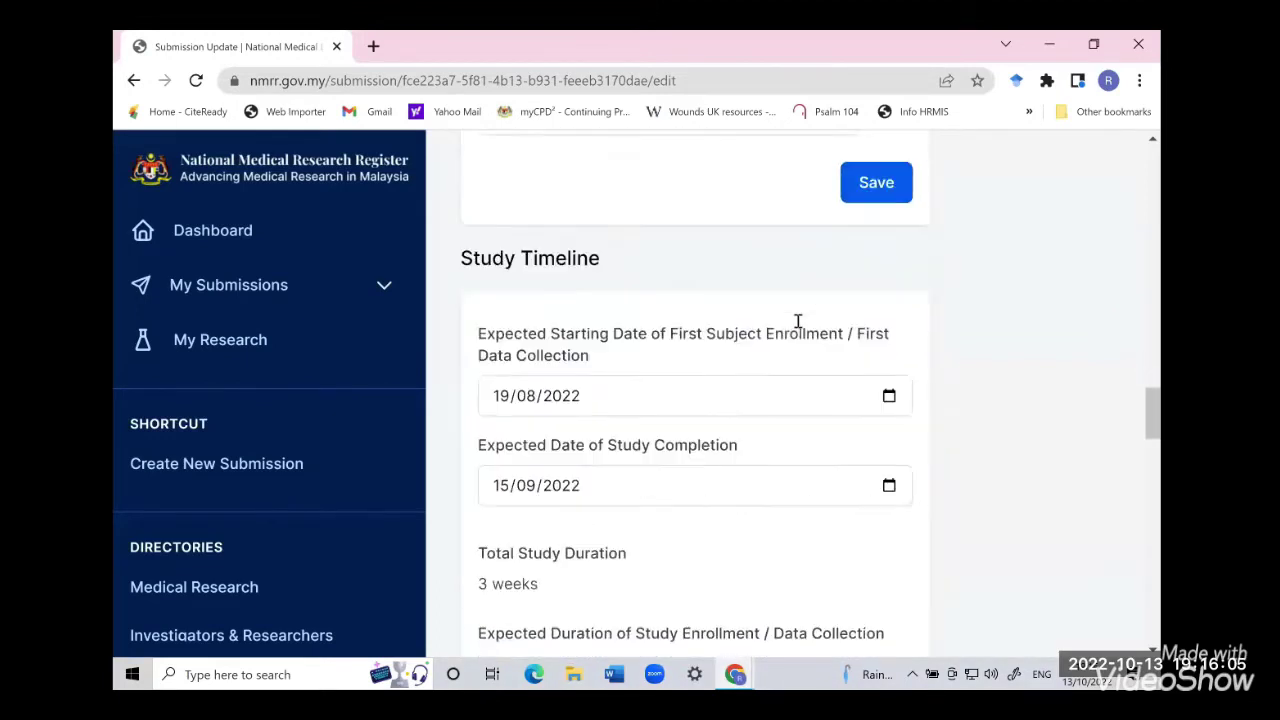
scroll(798, 321, down, 1)
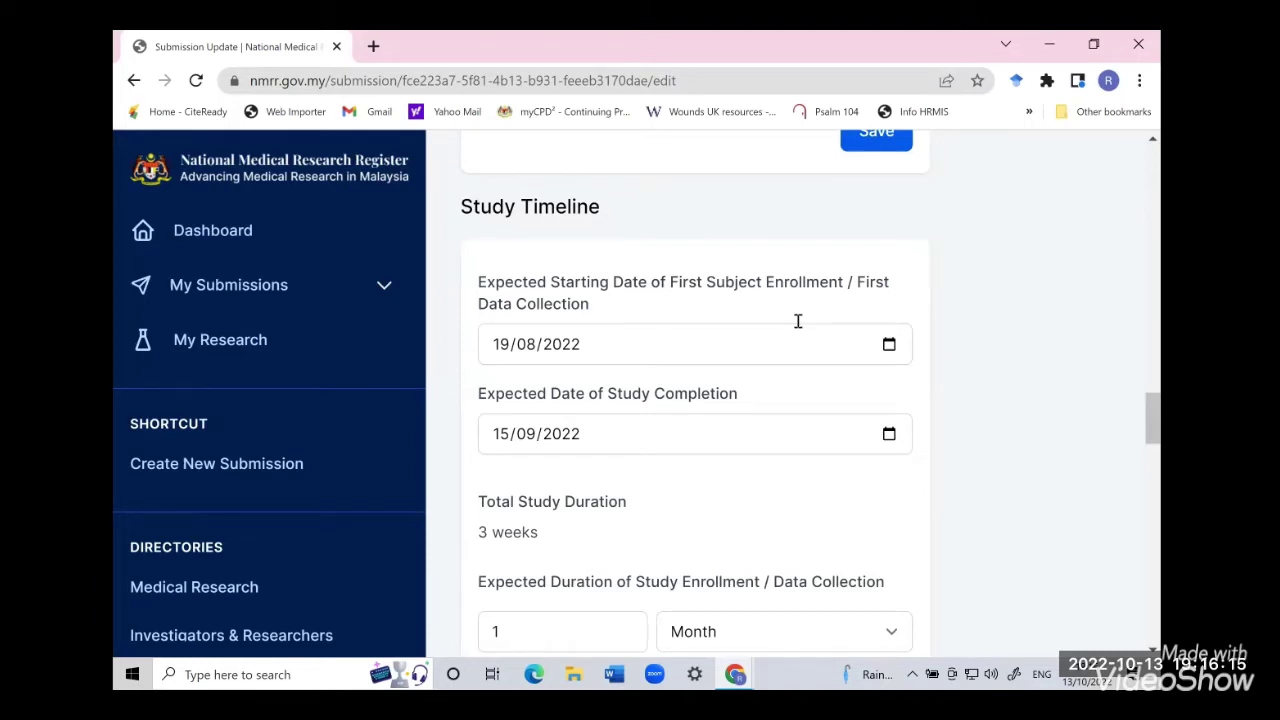
scroll(798, 321, down, 1)
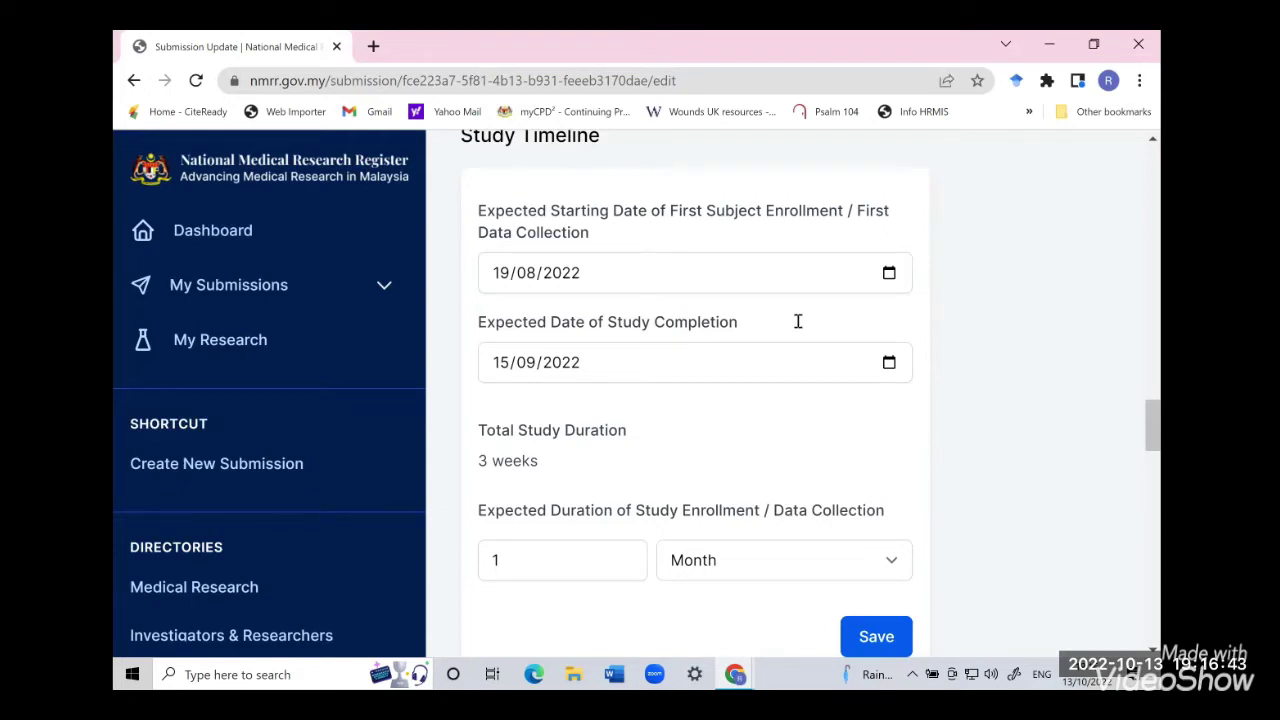
scroll(798, 321, down, 2)
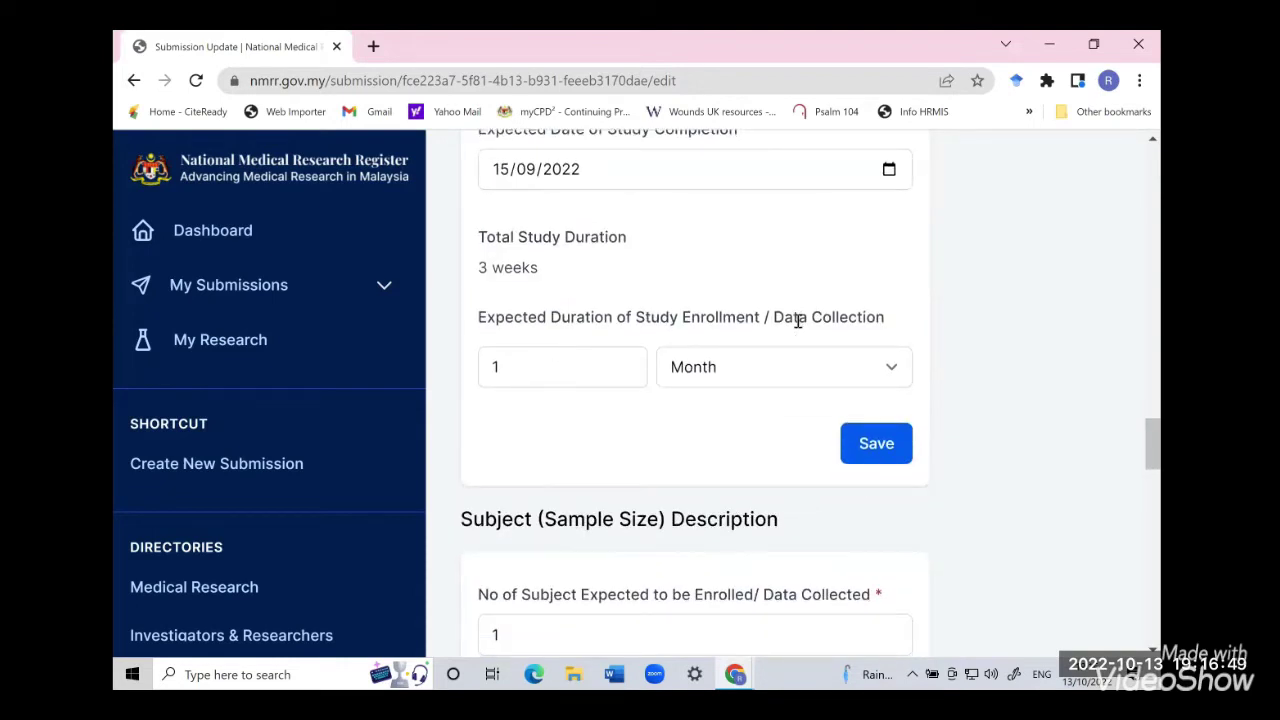
Review the Subject (Sample Size) Description fields and the number of sites under Sites Description.
scroll(798, 321, down, 2)
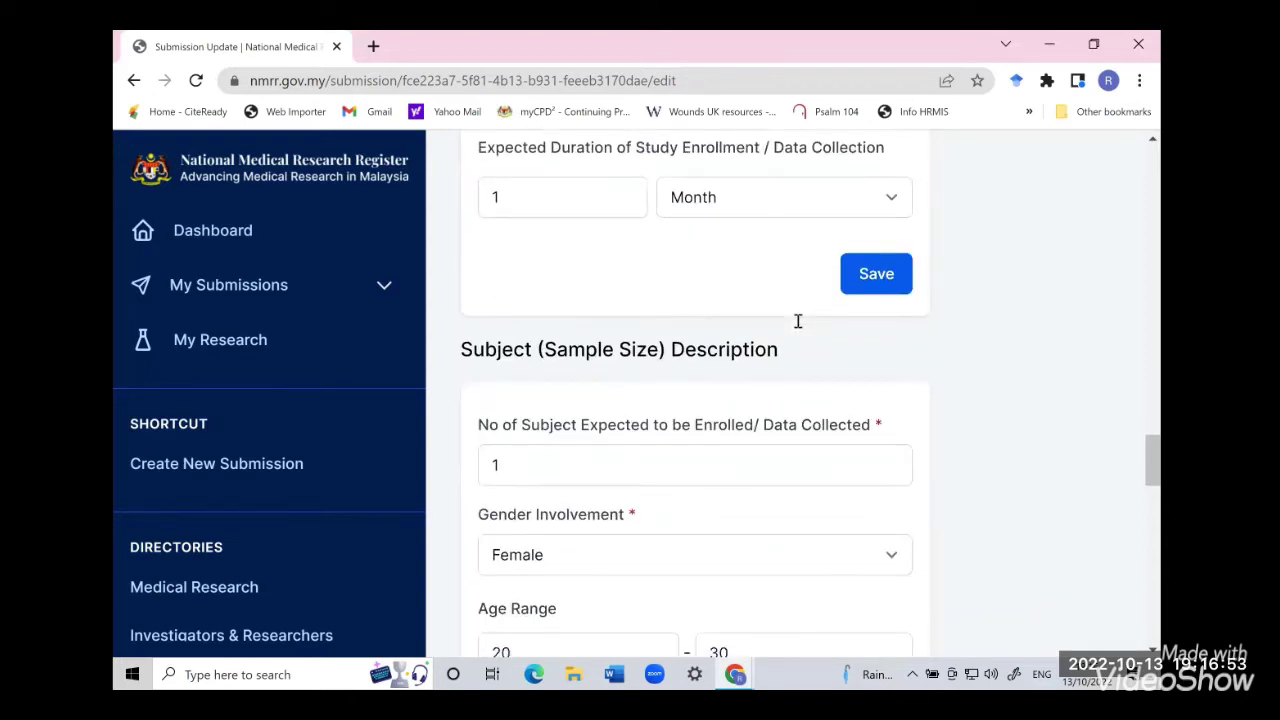
scroll(798, 321, down, 1)
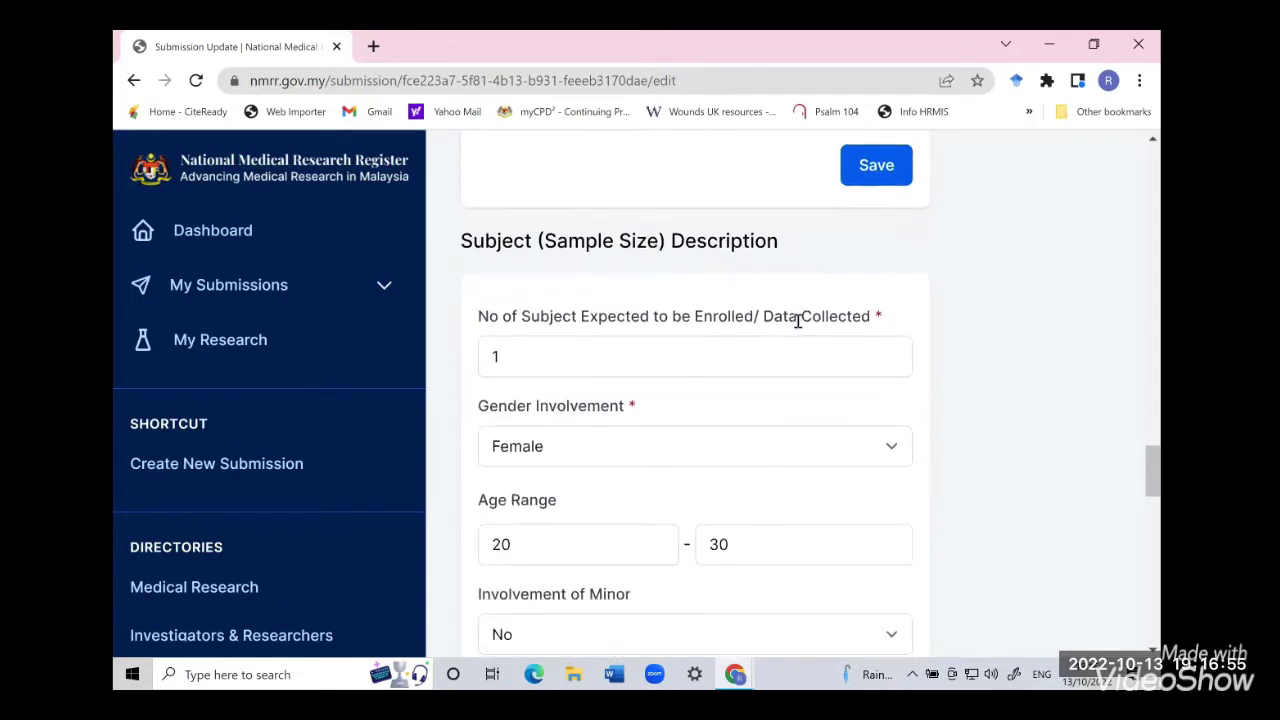
scroll(817, 369, down, 3)
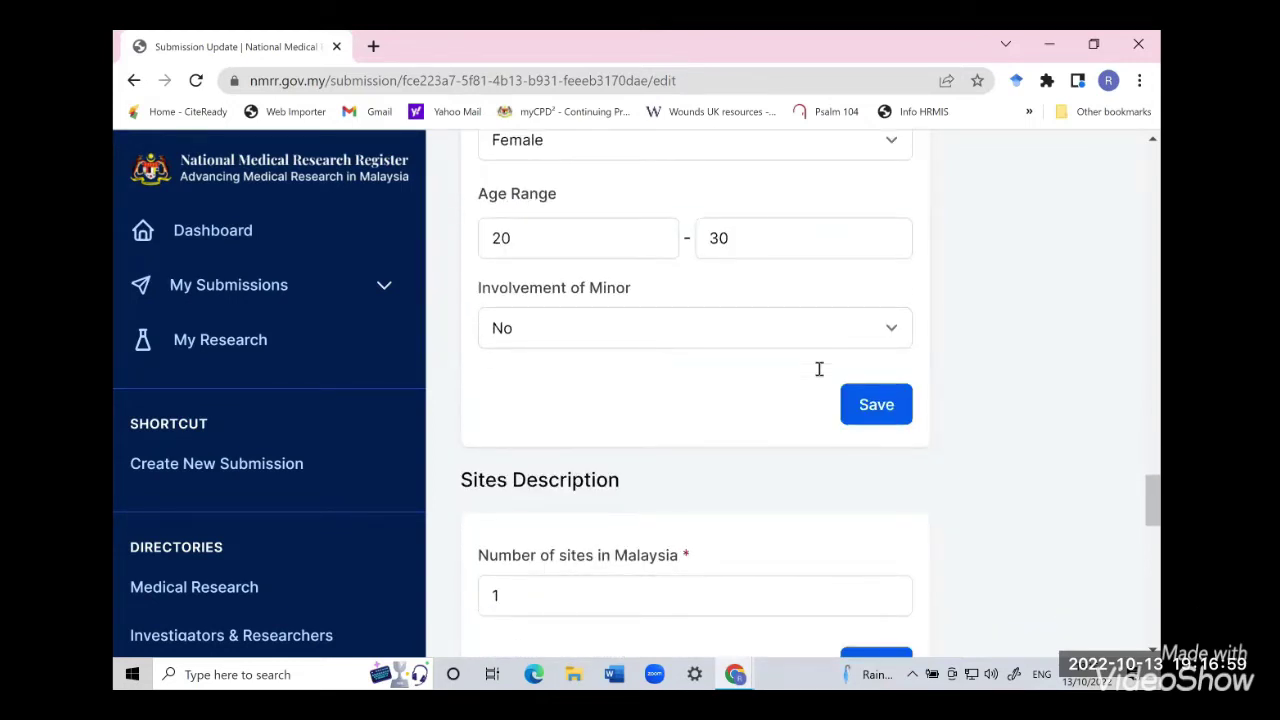
scroll(818, 369, down, 3)
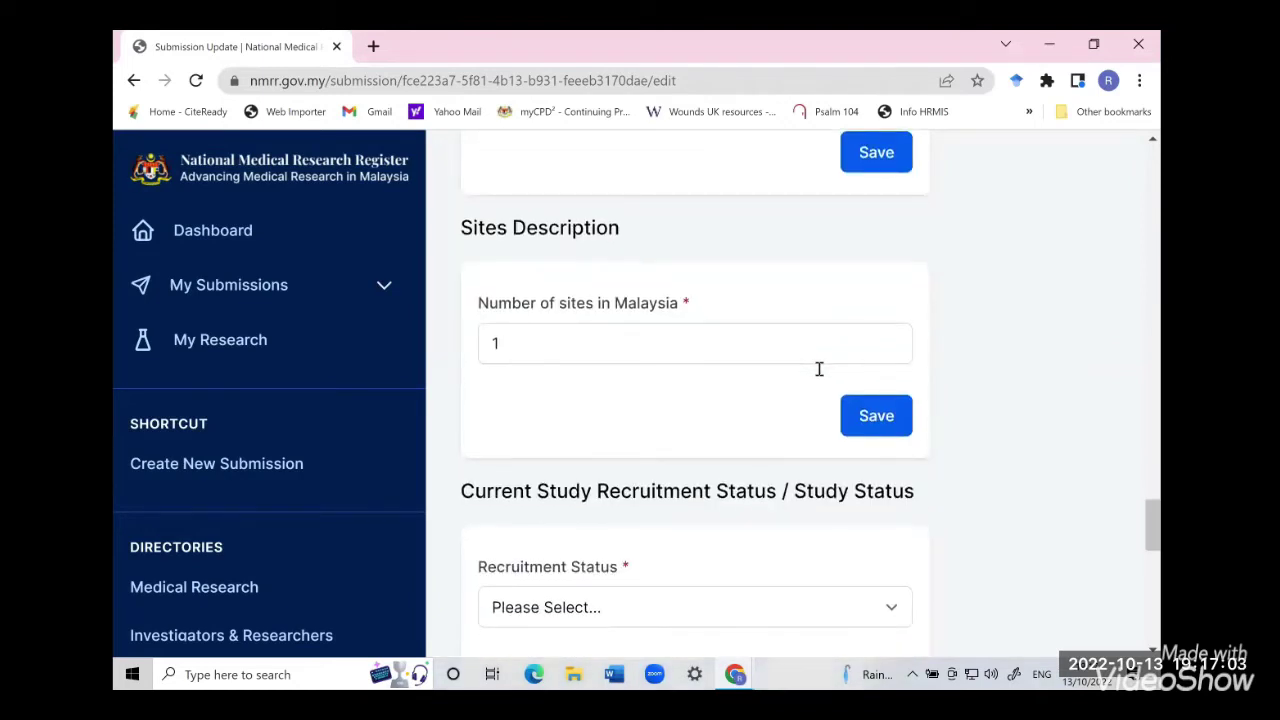
Check the available Recruitment Status options under Current Study Recruitment Status / Study Status.
scroll(818, 369, down, 3)
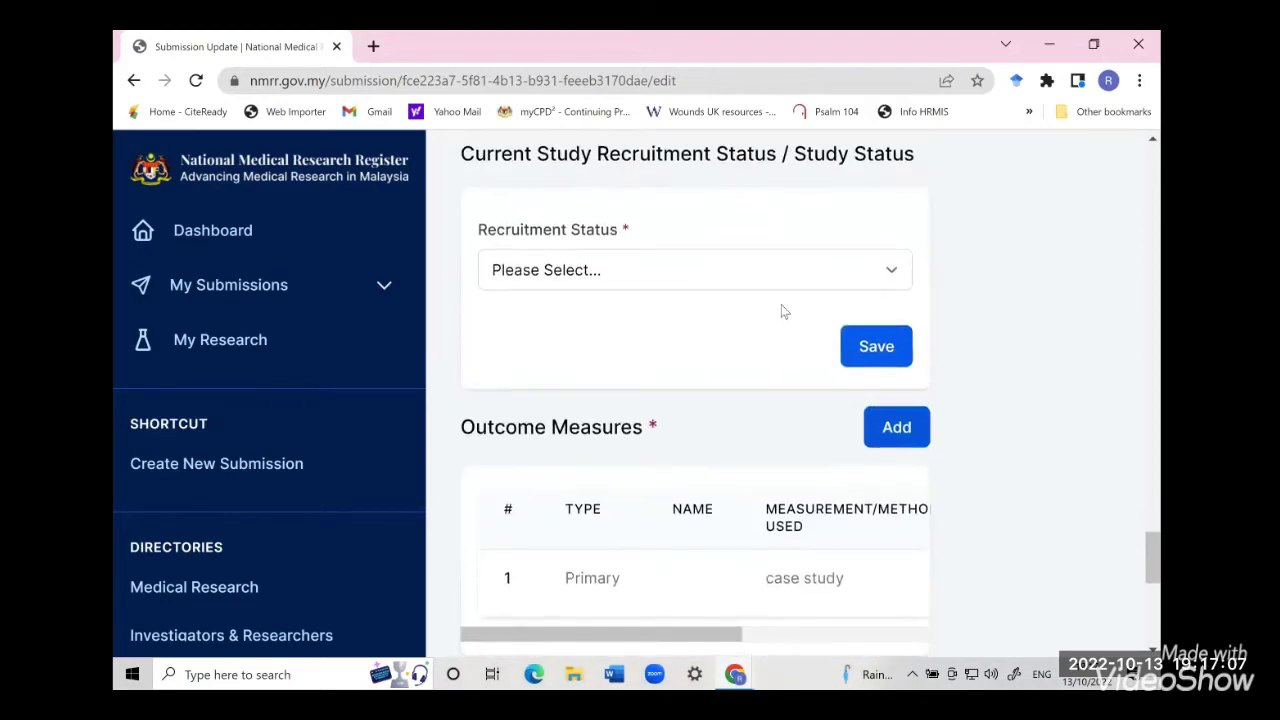
click(781, 271)
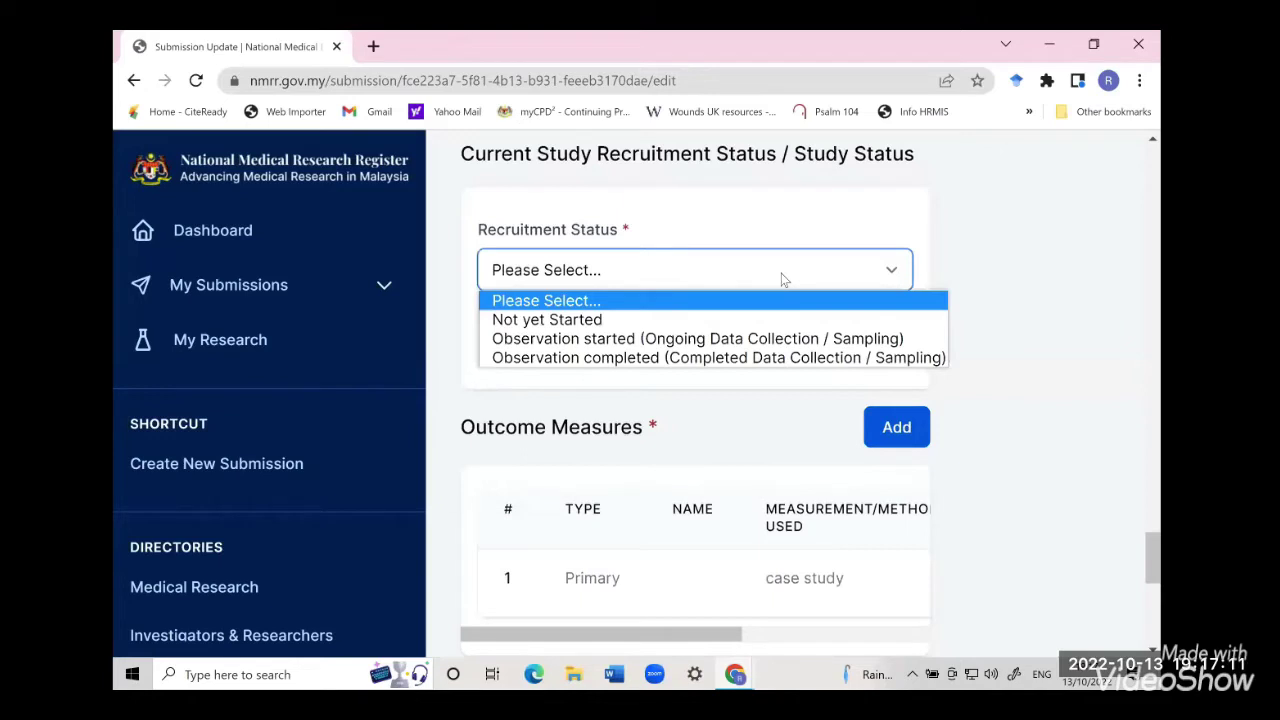
click(781, 273)
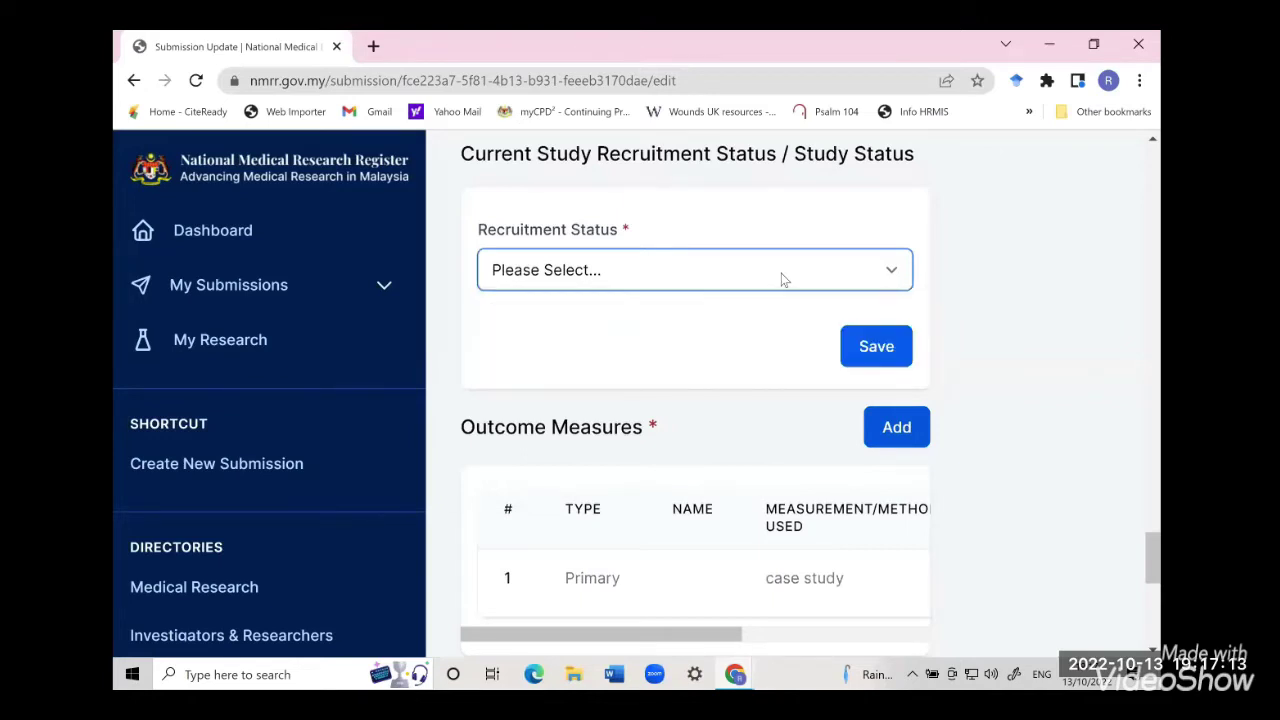
Review the Outcome Measures table, Ethical Application Submission status and Study URL Availability.
scroll(781, 273, down, 1)
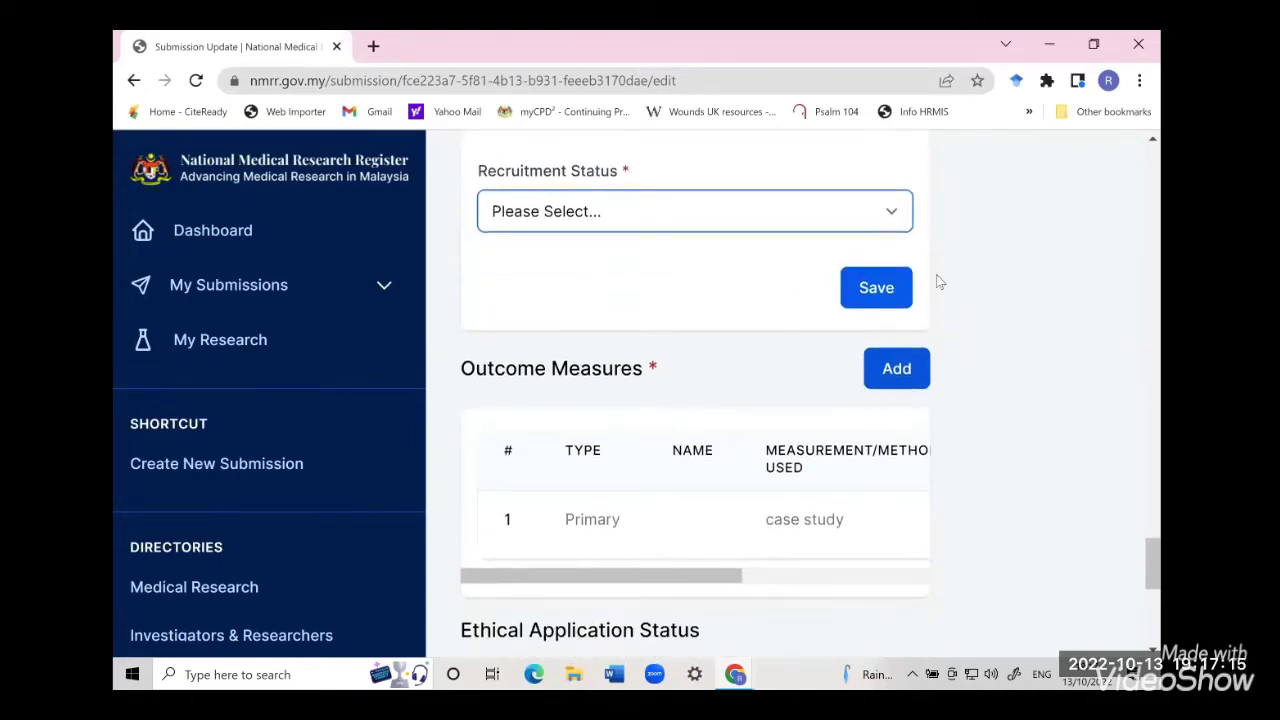
scroll(938, 282, down, 3)
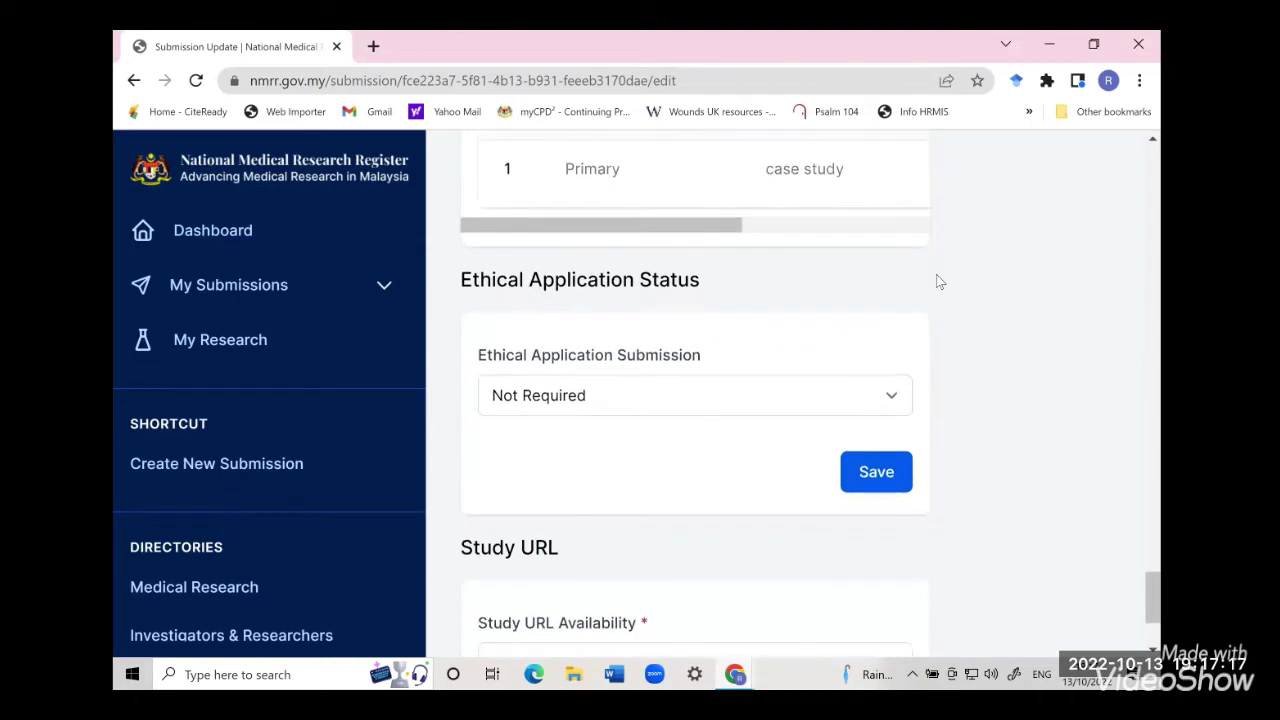
scroll(938, 282, up, 2)
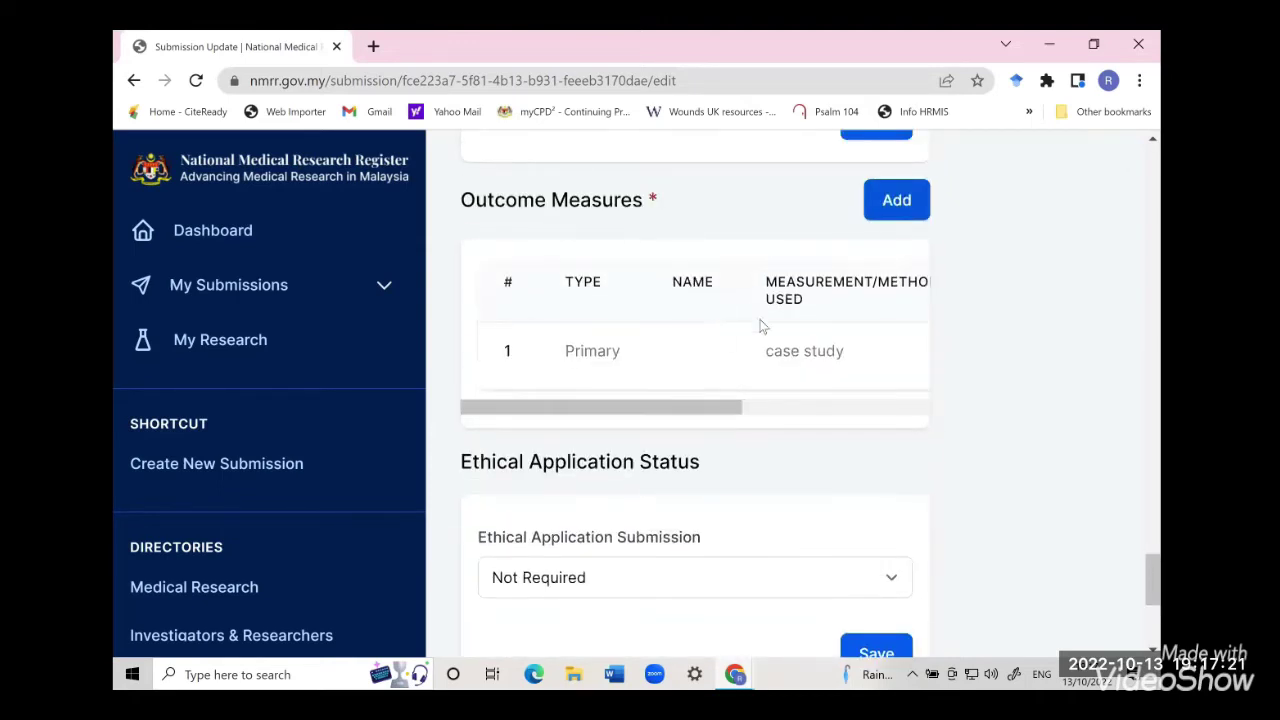
scroll(782, 314, right, 3)
scroll(780, 310, left, 3)
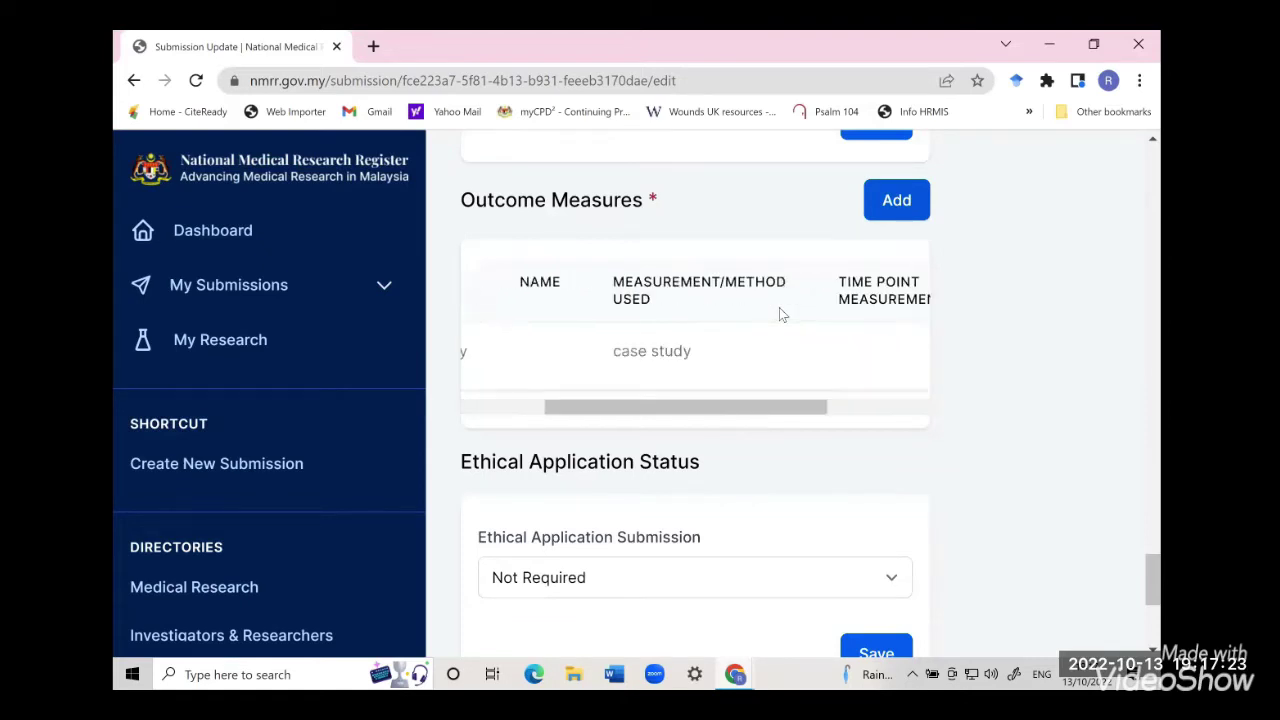
scroll(757, 386, down, 2)
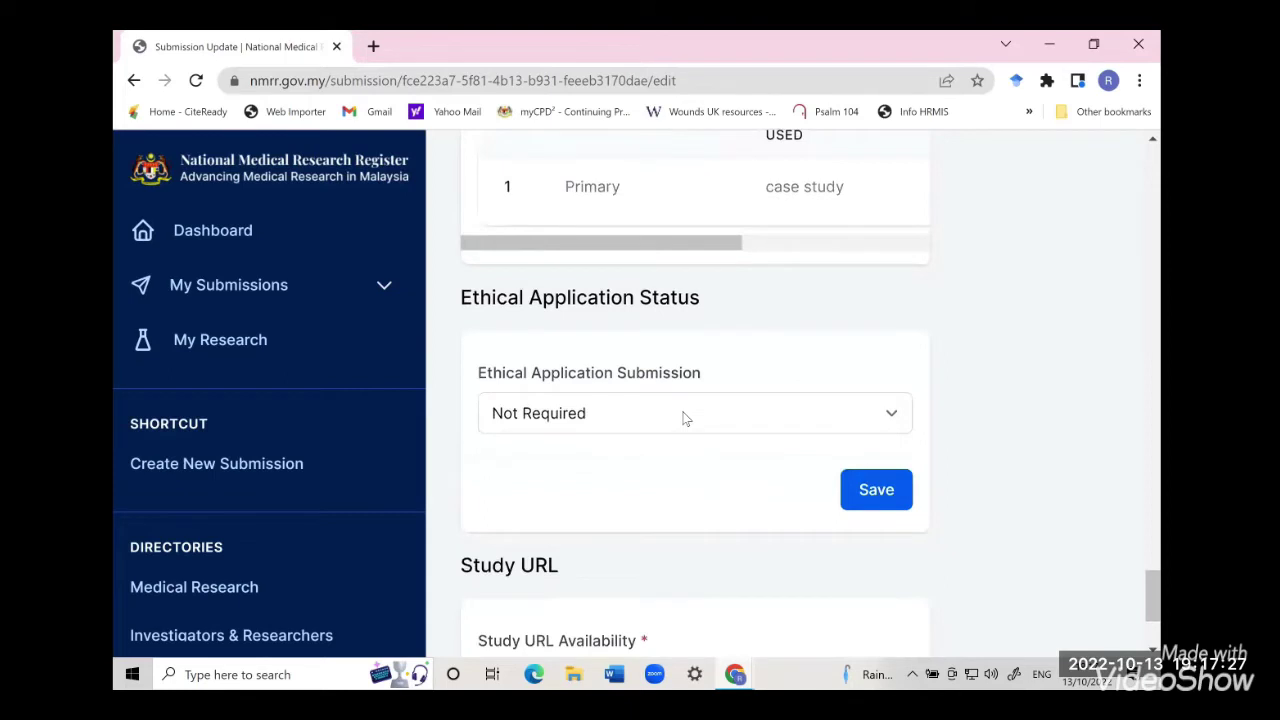
scroll(683, 418, down, 1)
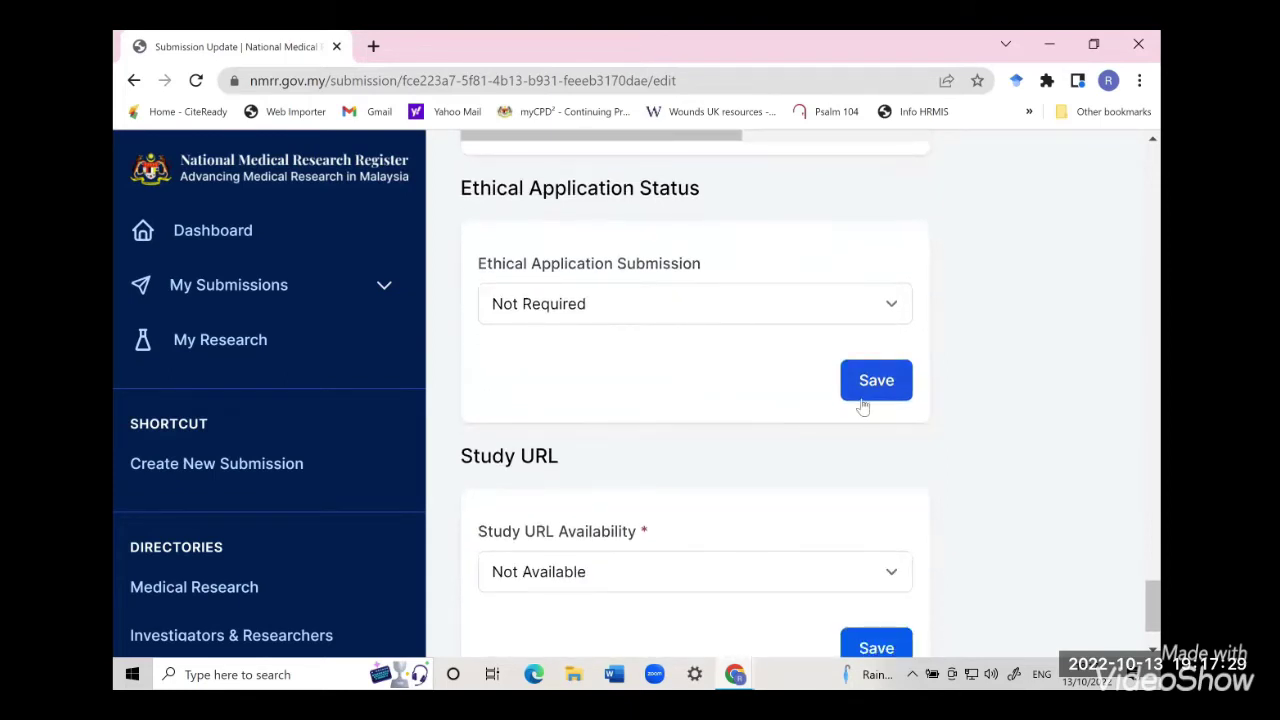
scroll(691, 477, down, 1)
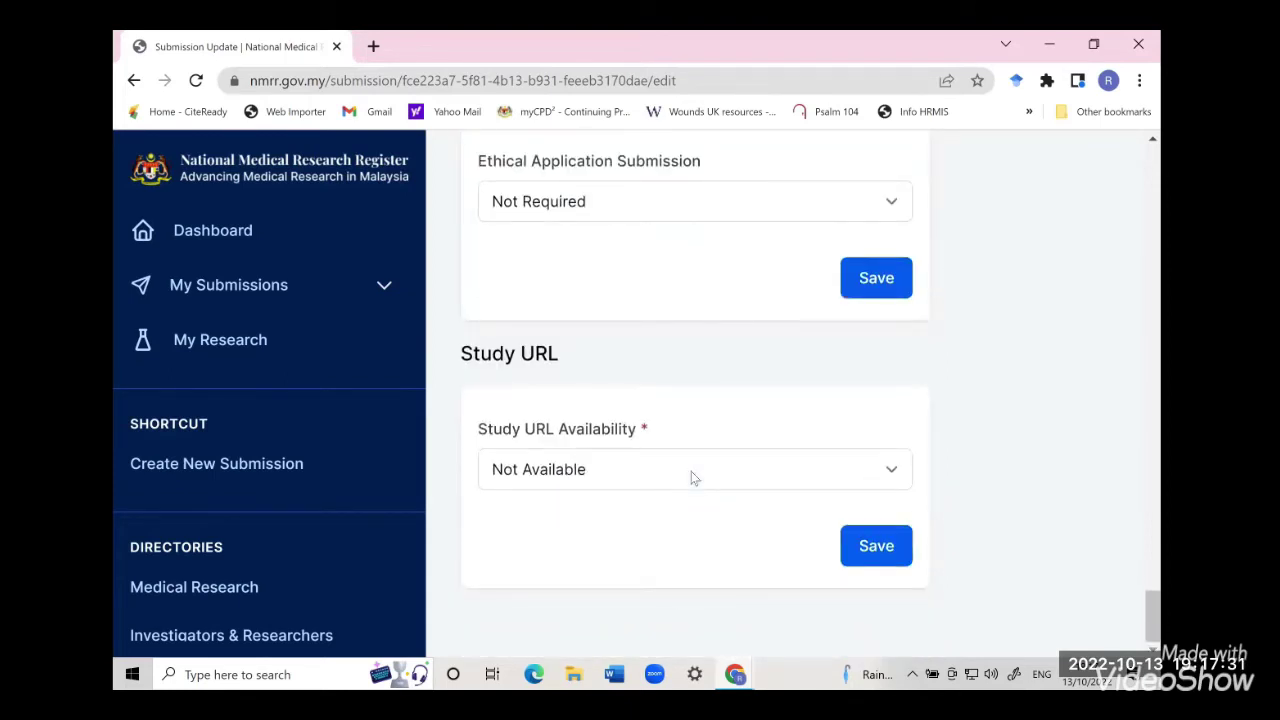
Go to the submission's Study Site section and review the listed establishment's local and English names.
scroll(691, 477, up, 1)
scroll(691, 471, up, 20)
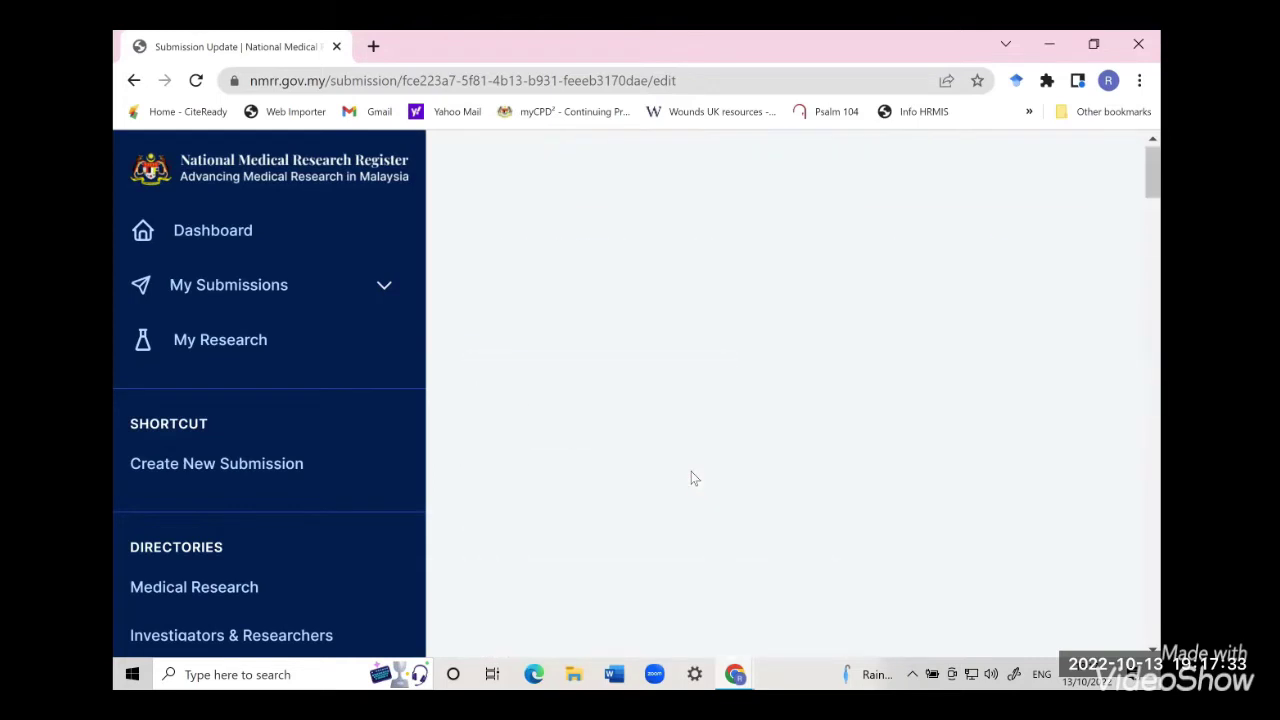
scroll(1090, 600, down, 2)
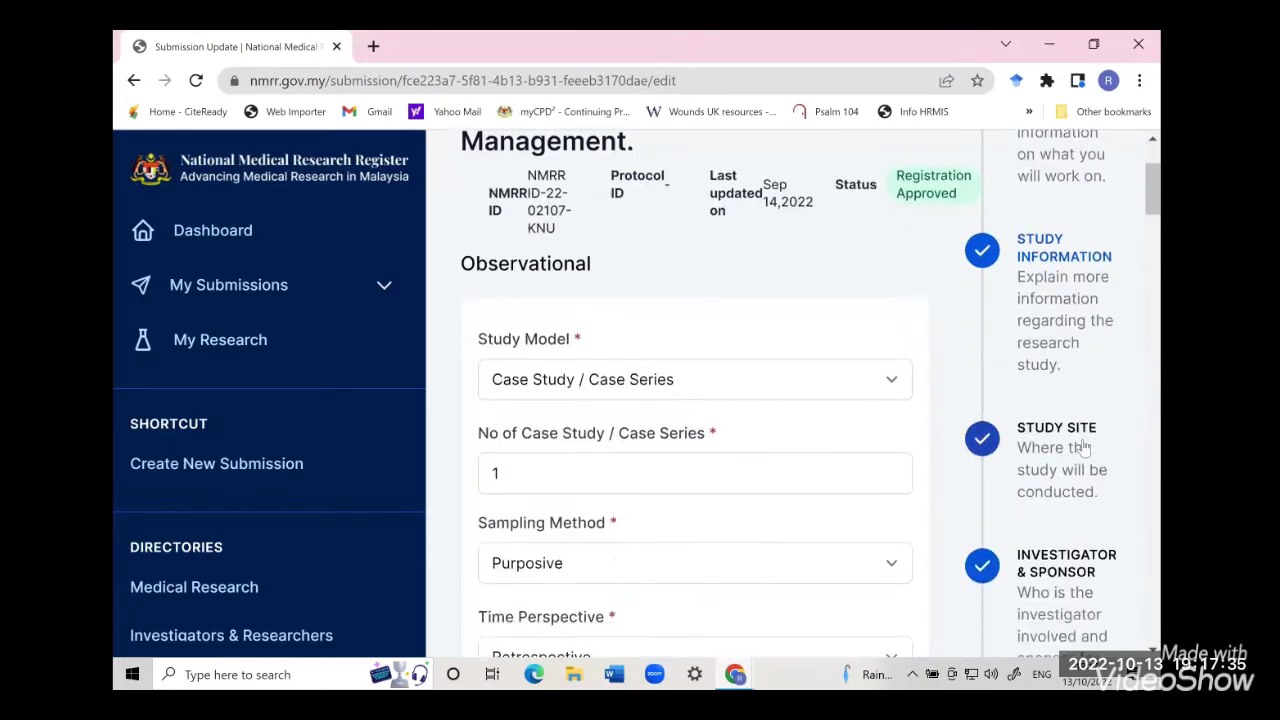
click(983, 440)
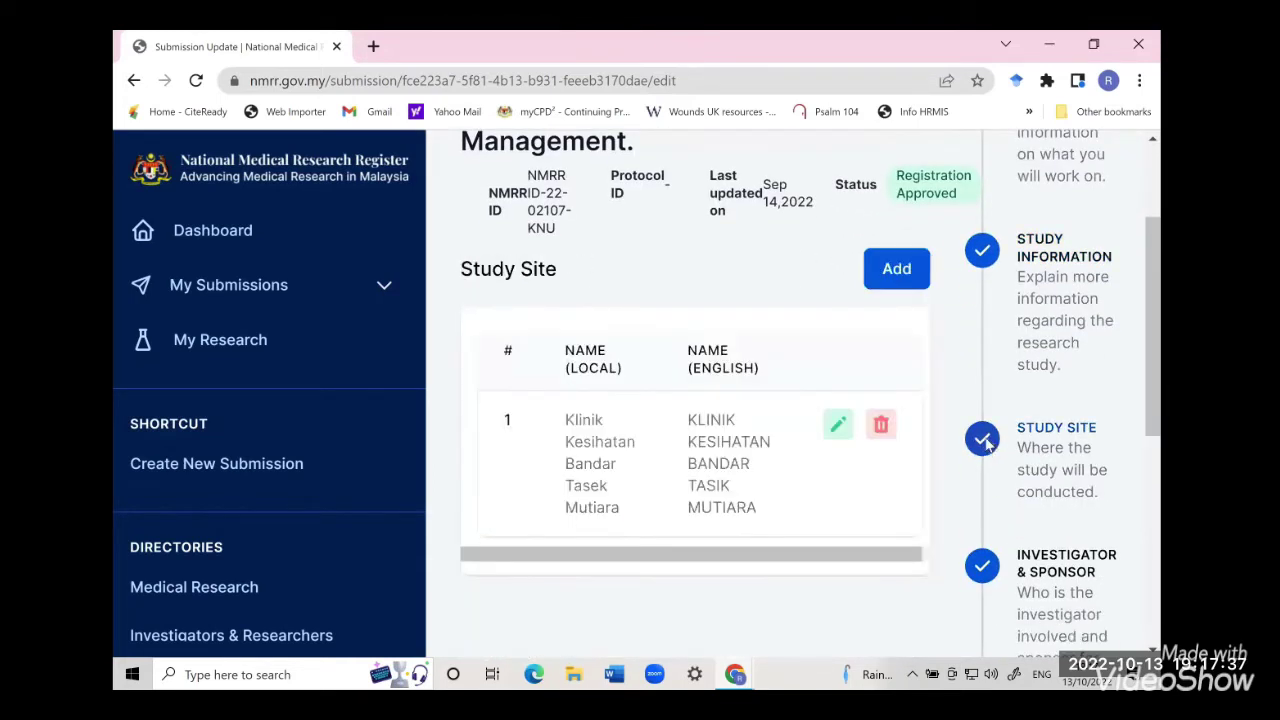
scroll(727, 437, right, 1)
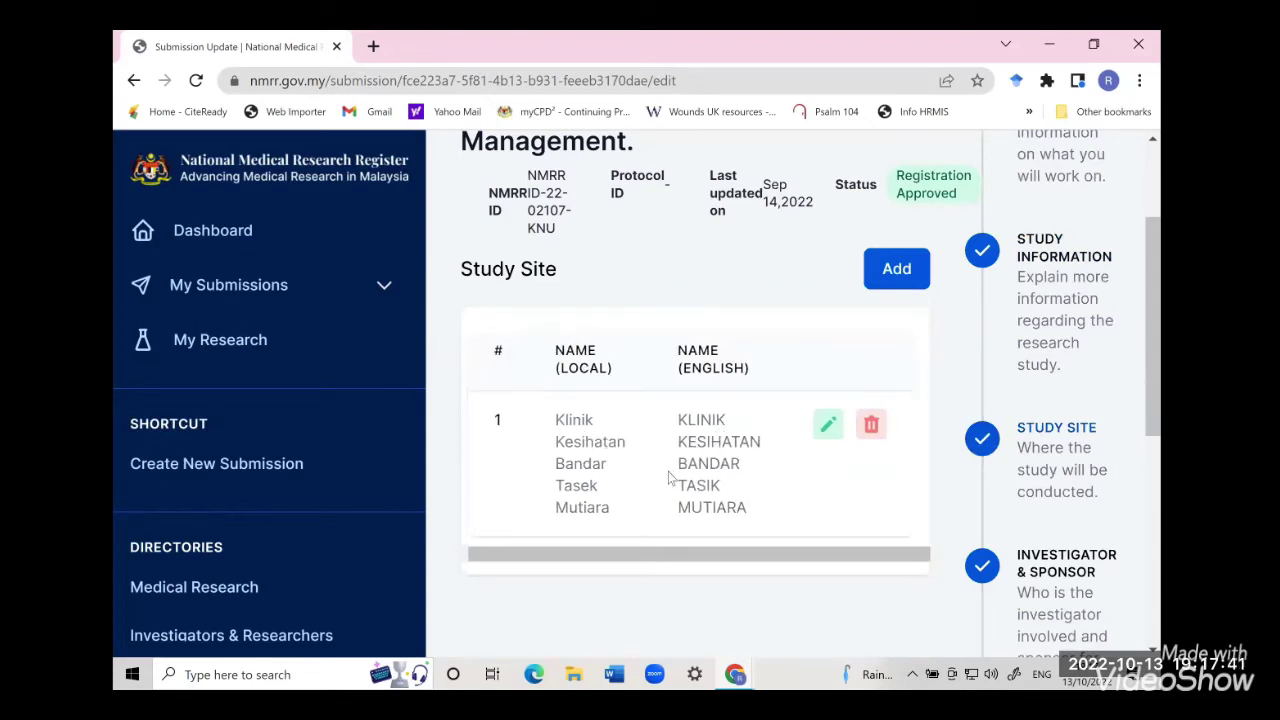
Open the listed study site for editing, check its Establishment field and save the entry.
scroll(748, 461, down, 2)
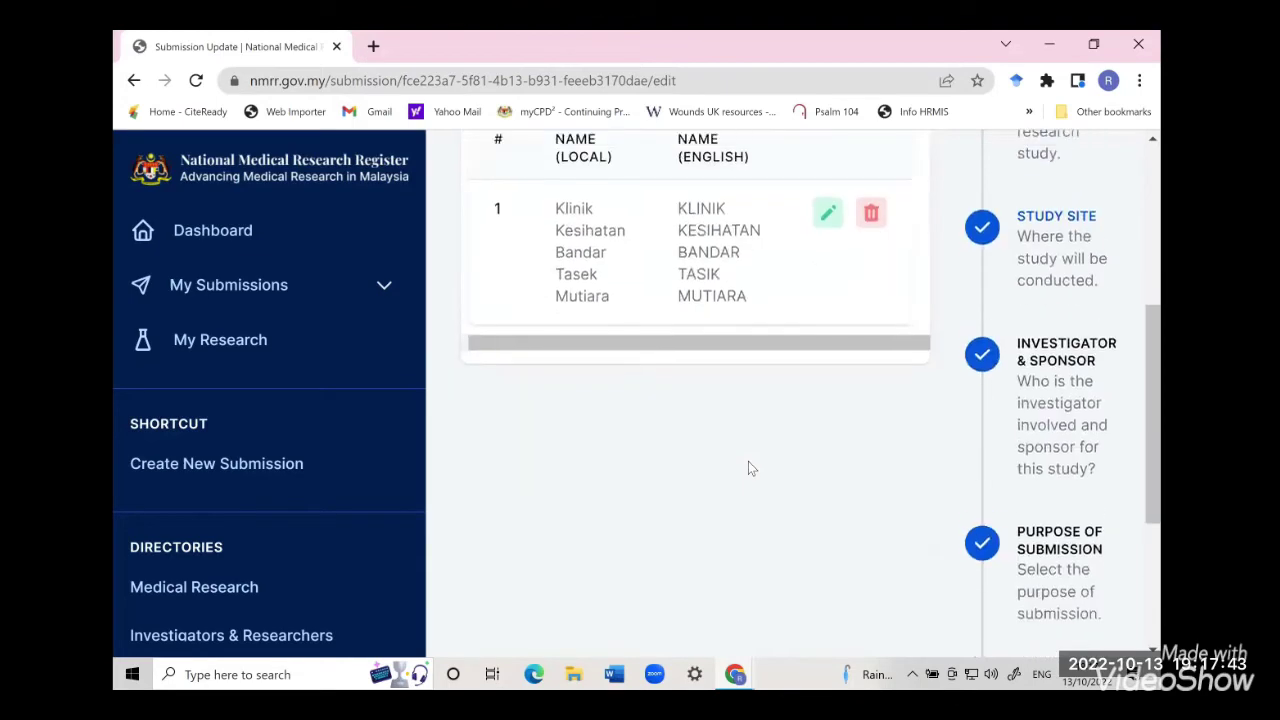
scroll(748, 462, up, 2)
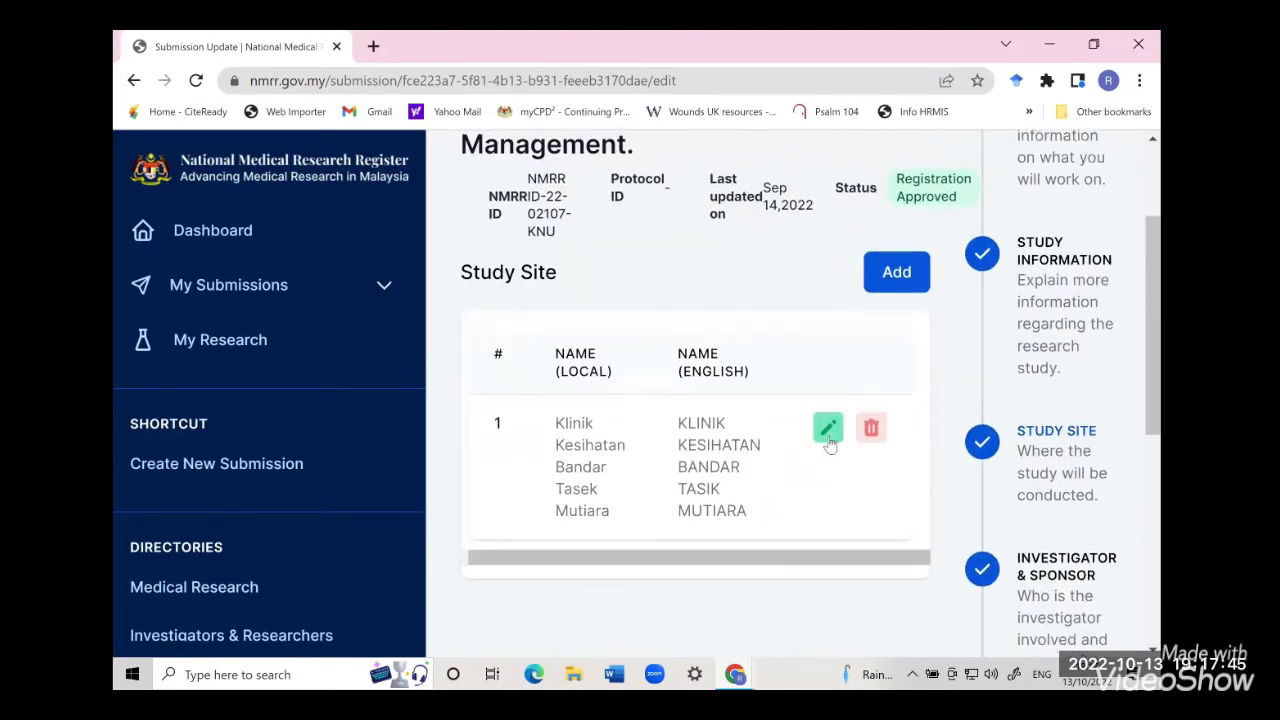
click(828, 428)
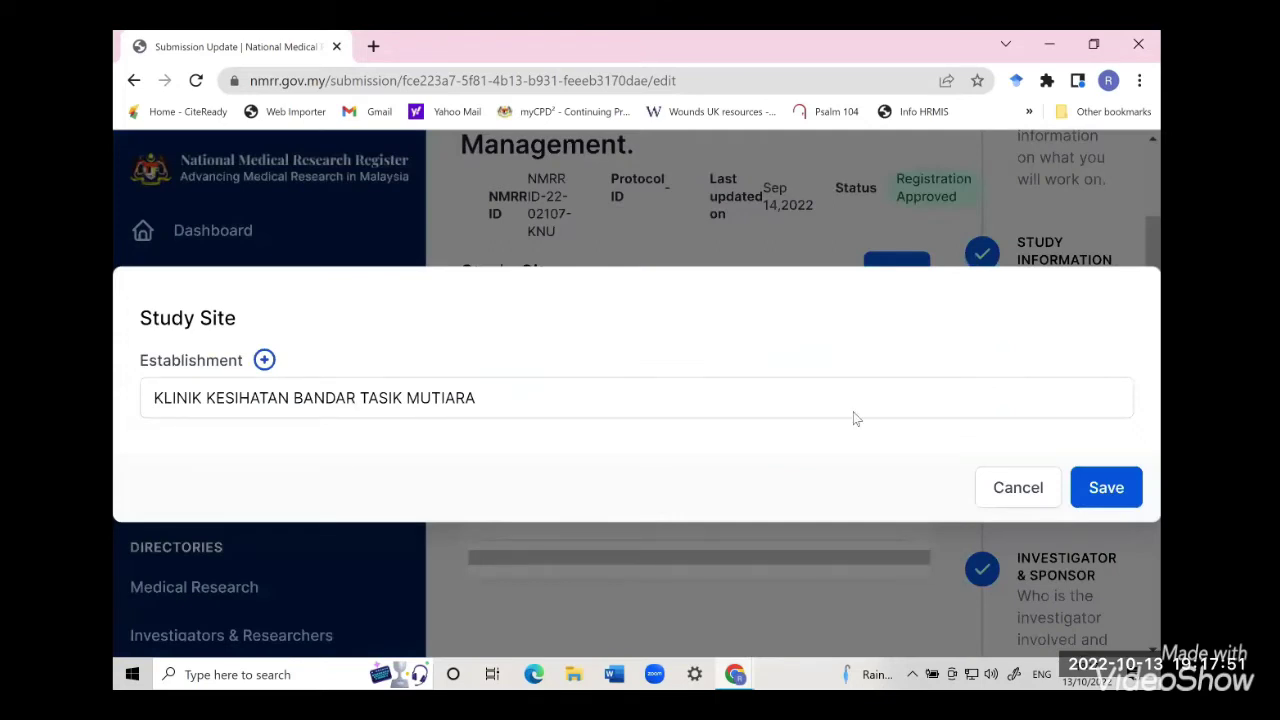
click(1100, 493)
Go to the Investigator & Sponsor section and examine each Study Team member's study site and role.
scroll(920, 478, down, 3)
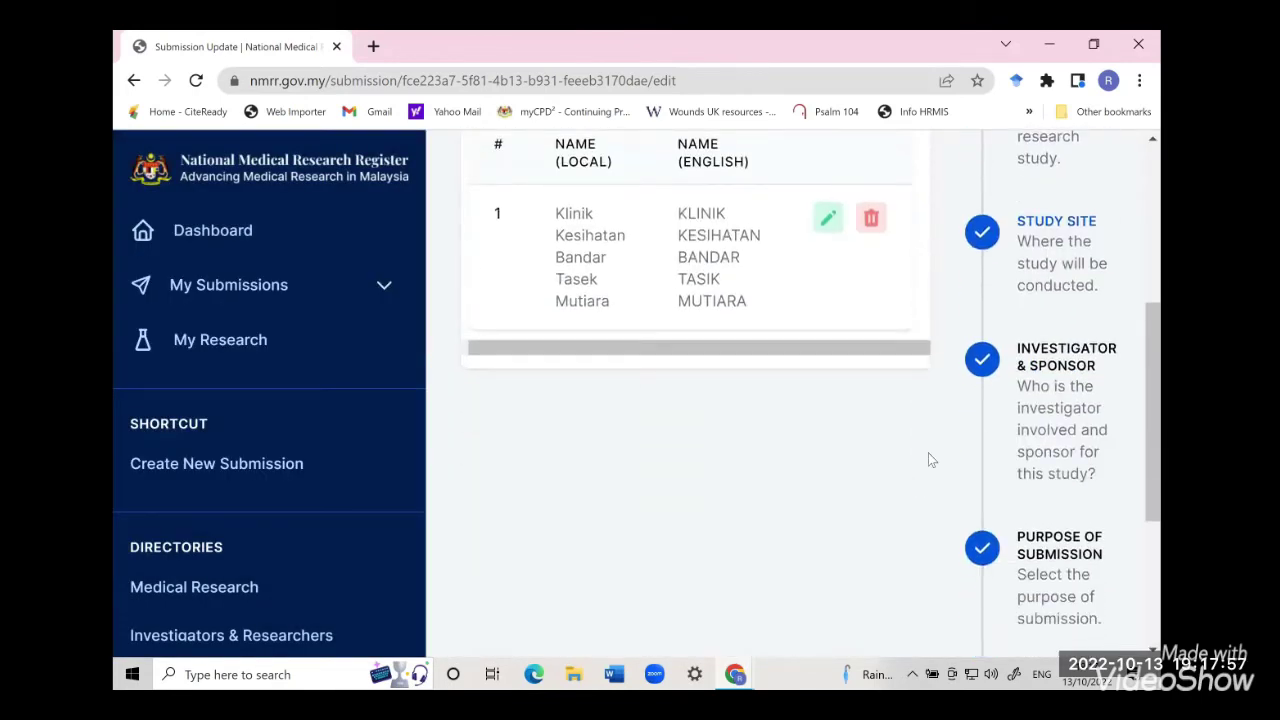
click(1046, 362)
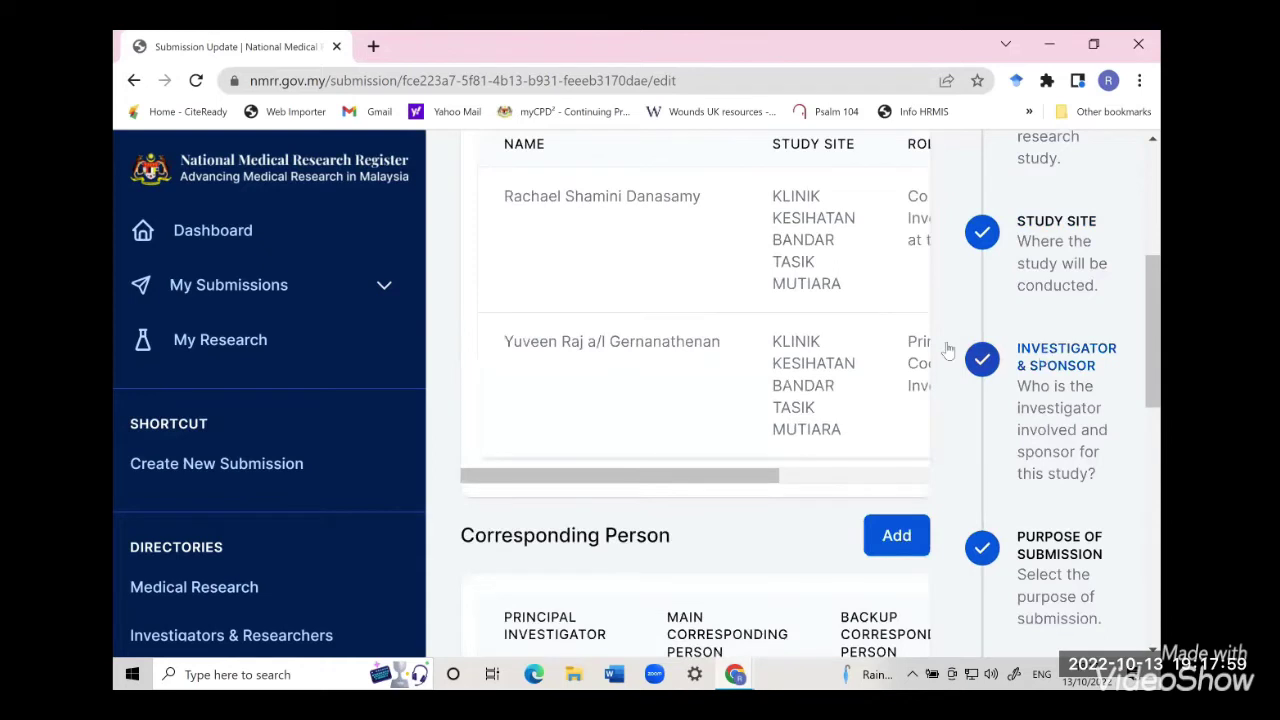
scroll(726, 343, up, 4)
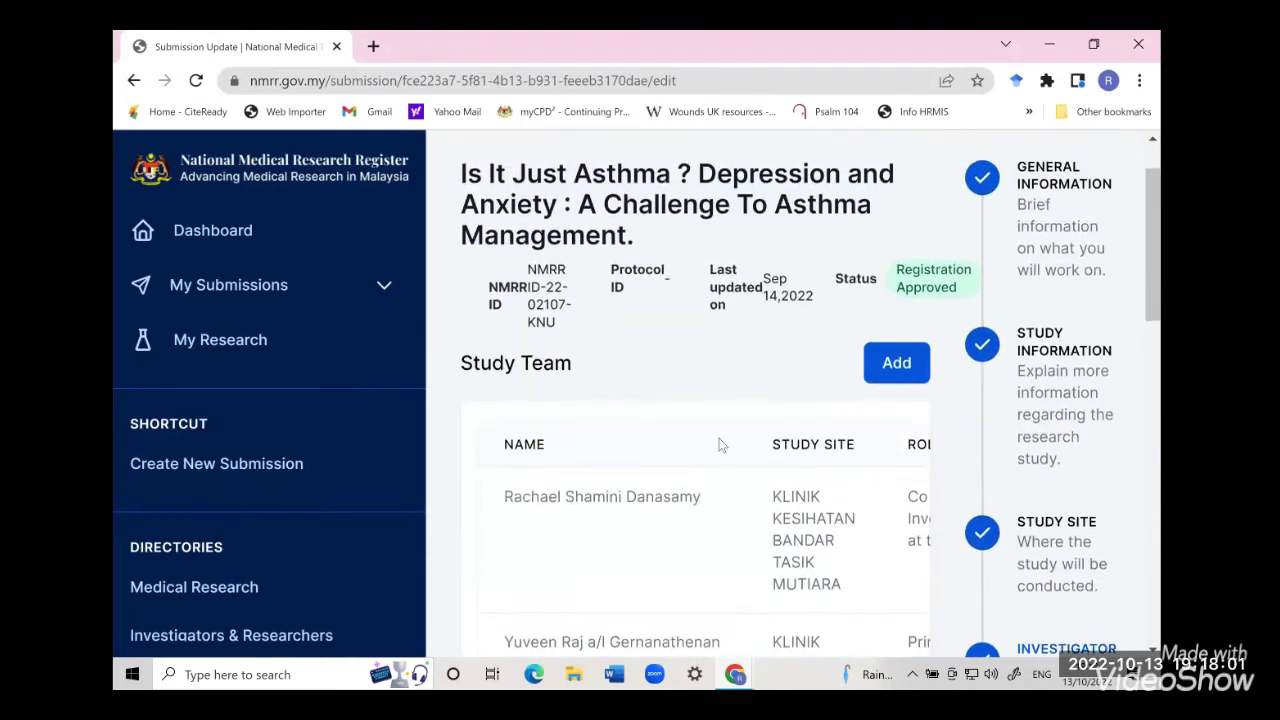
scroll(761, 557, right, 3)
scroll(761, 557, left, 3)
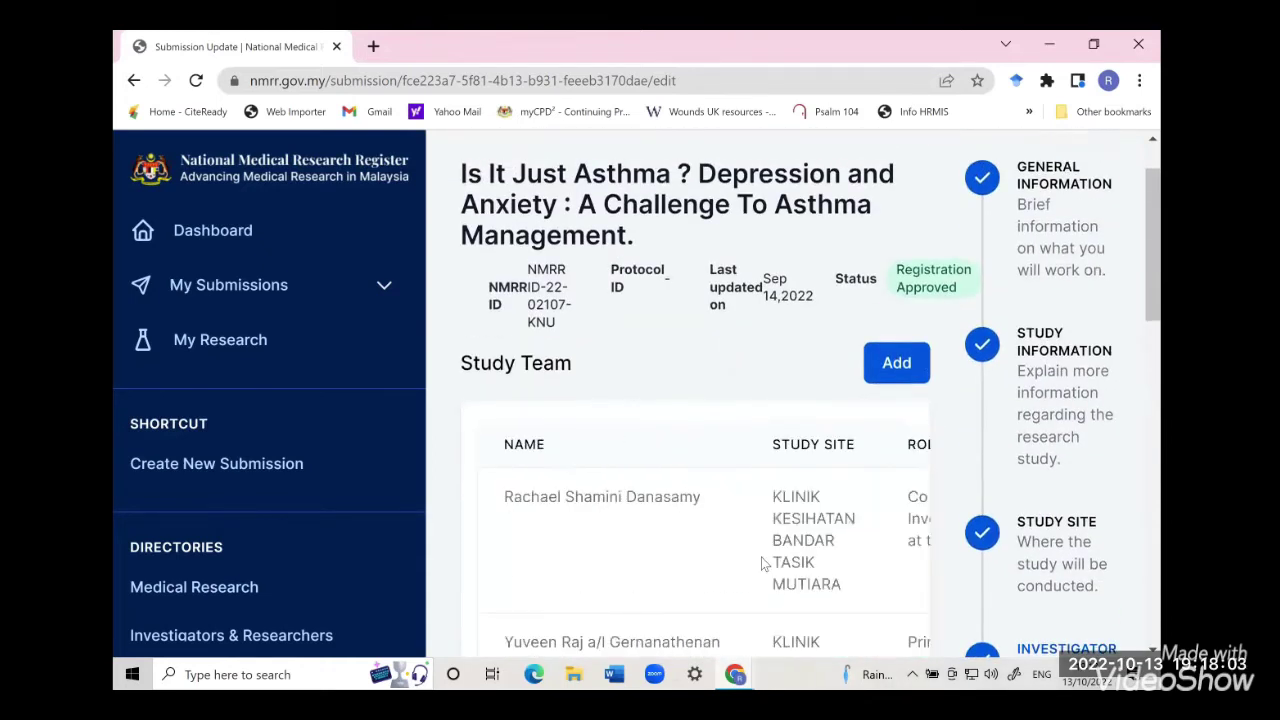
scroll(761, 563, right, 2)
scroll(761, 563, down, 1)
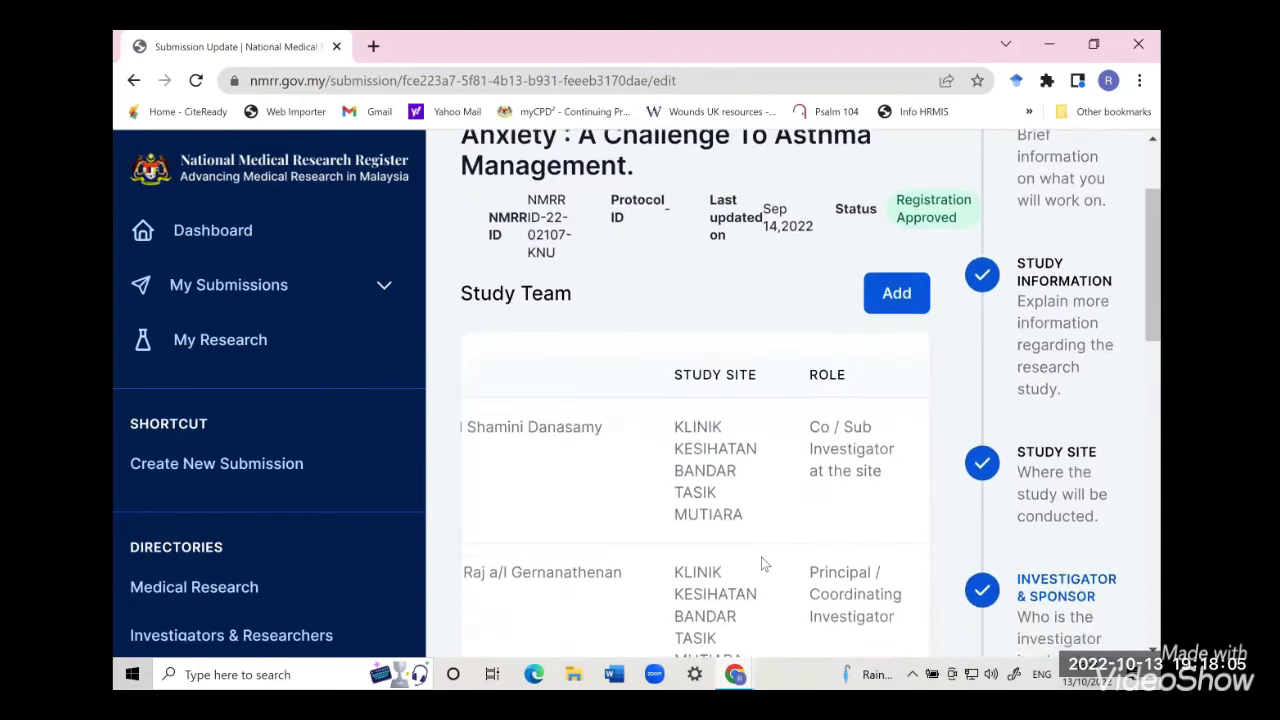
scroll(761, 563, down, 3)
scroll(677, 446, left, 2)
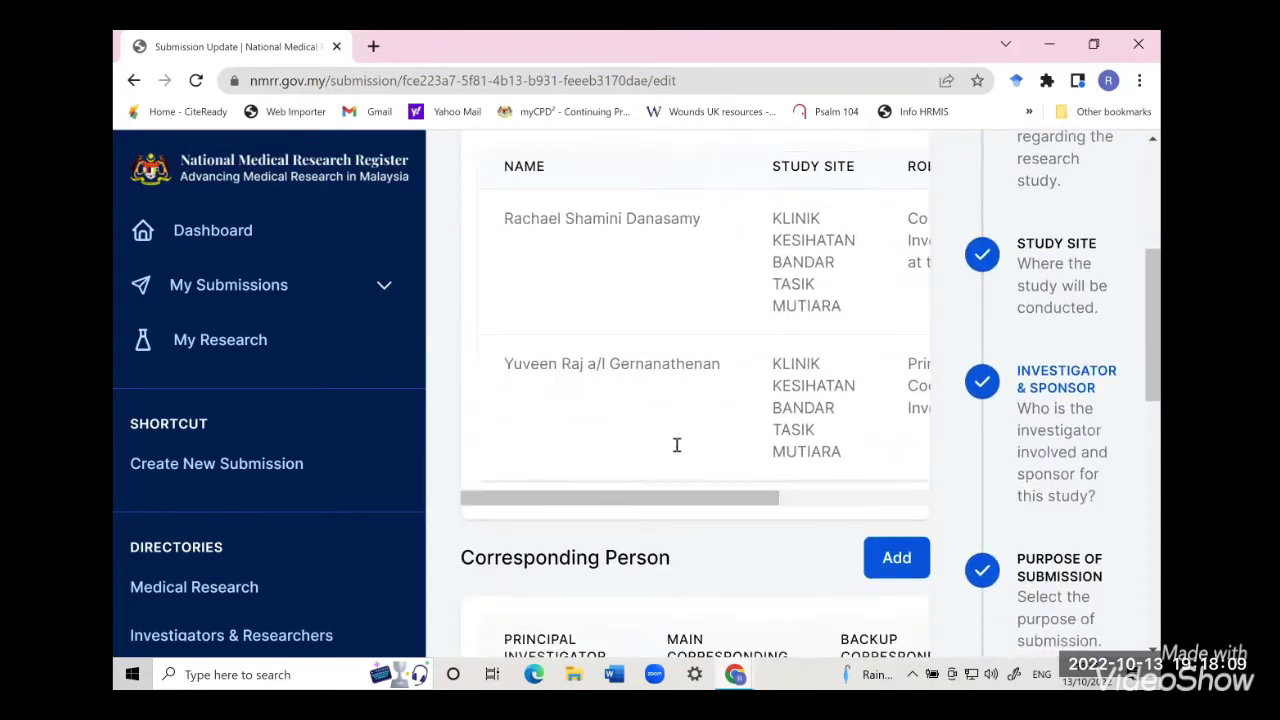
scroll(677, 446, right, 2)
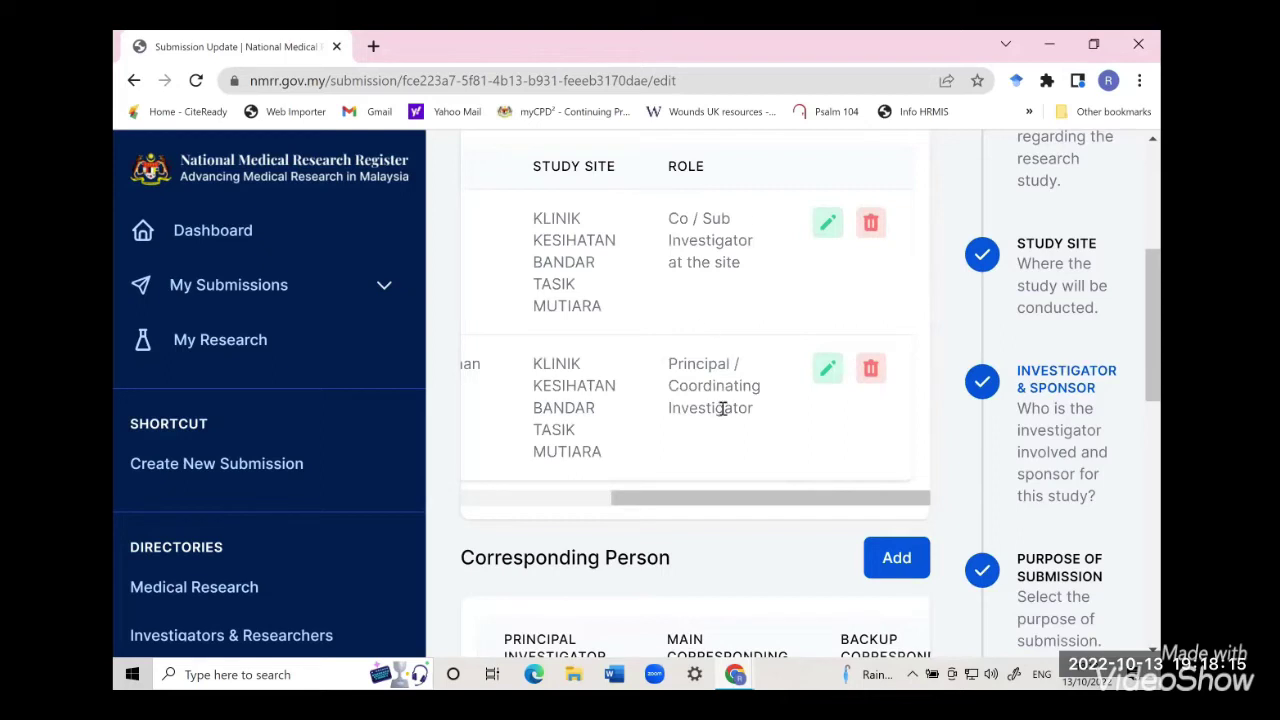
Open the Co / Sub Investigator's Study Team entry and review its Study Site, Investigator Role and IA-HOD-IA fields.
click(826, 230)
scroll(645, 328, down, 3)
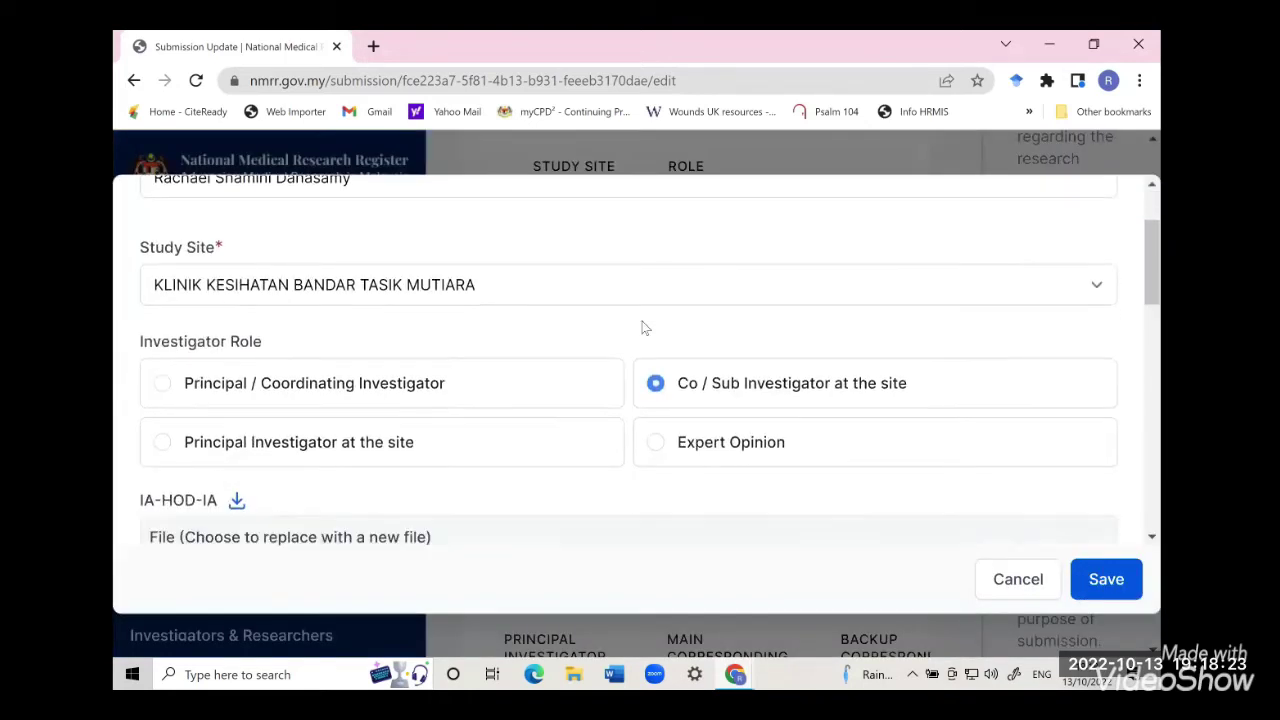
scroll(590, 350, down, 1)
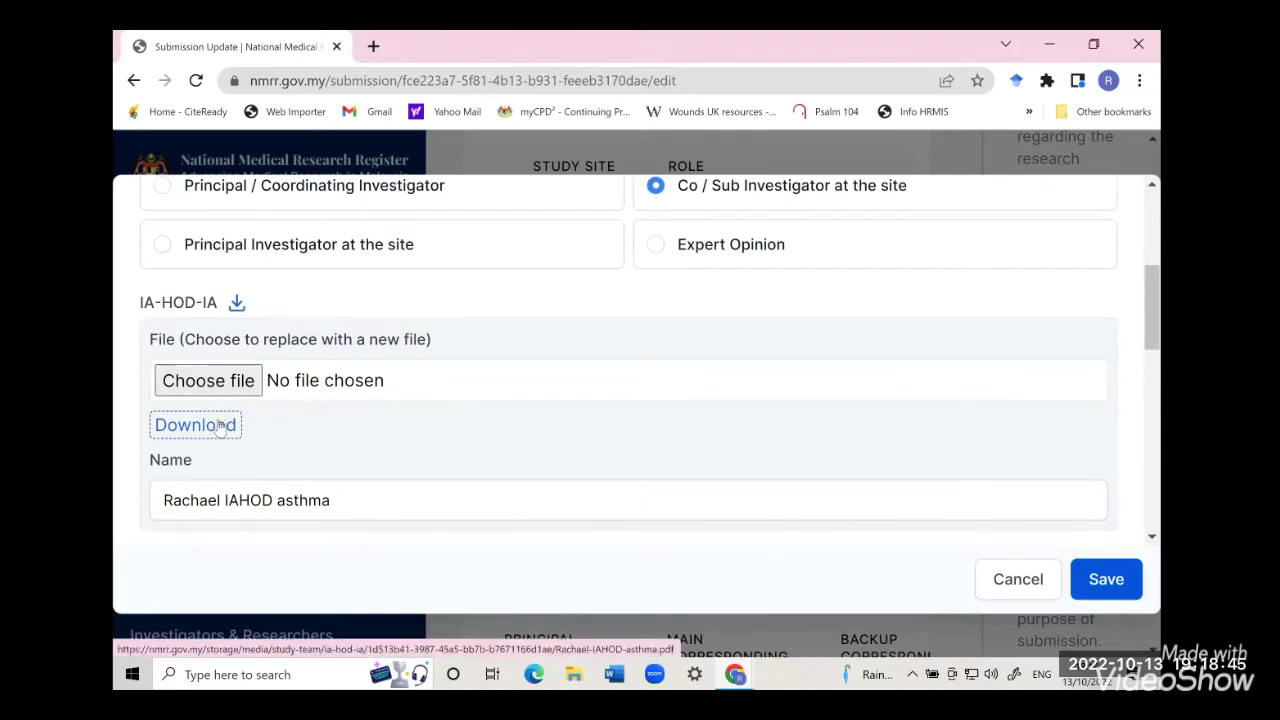
Cancel saving the uploaded IA-HOD-IA file and review the Co / Sub Investigator entry's IA-HOD-IA, CV and GCP attachments.
scroll(291, 411, down, 4)
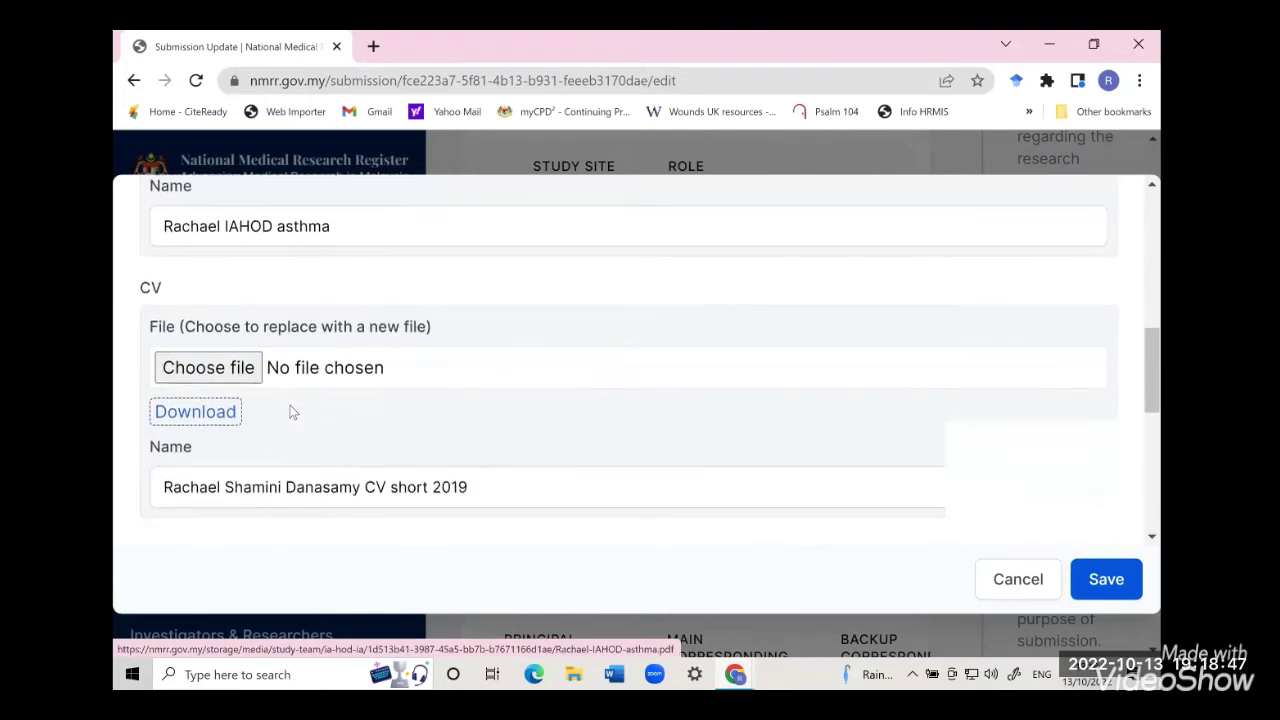
scroll(291, 411, down, 1)
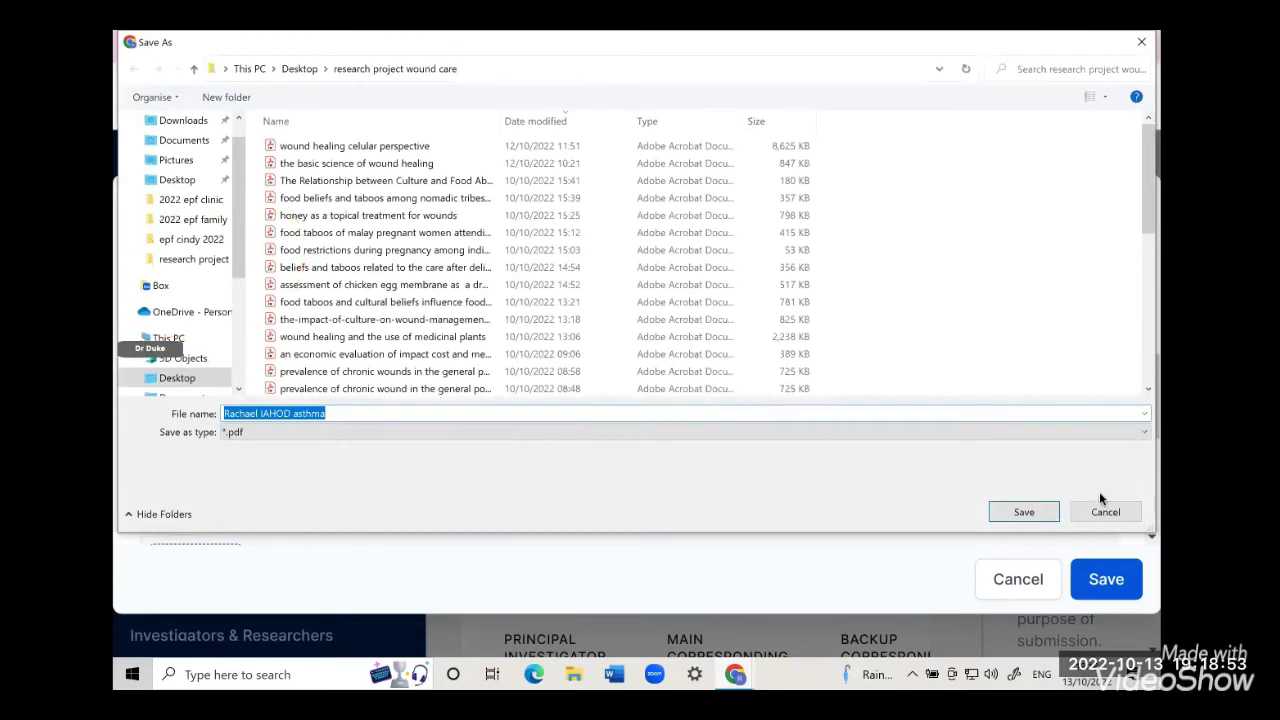
click(1113, 524)
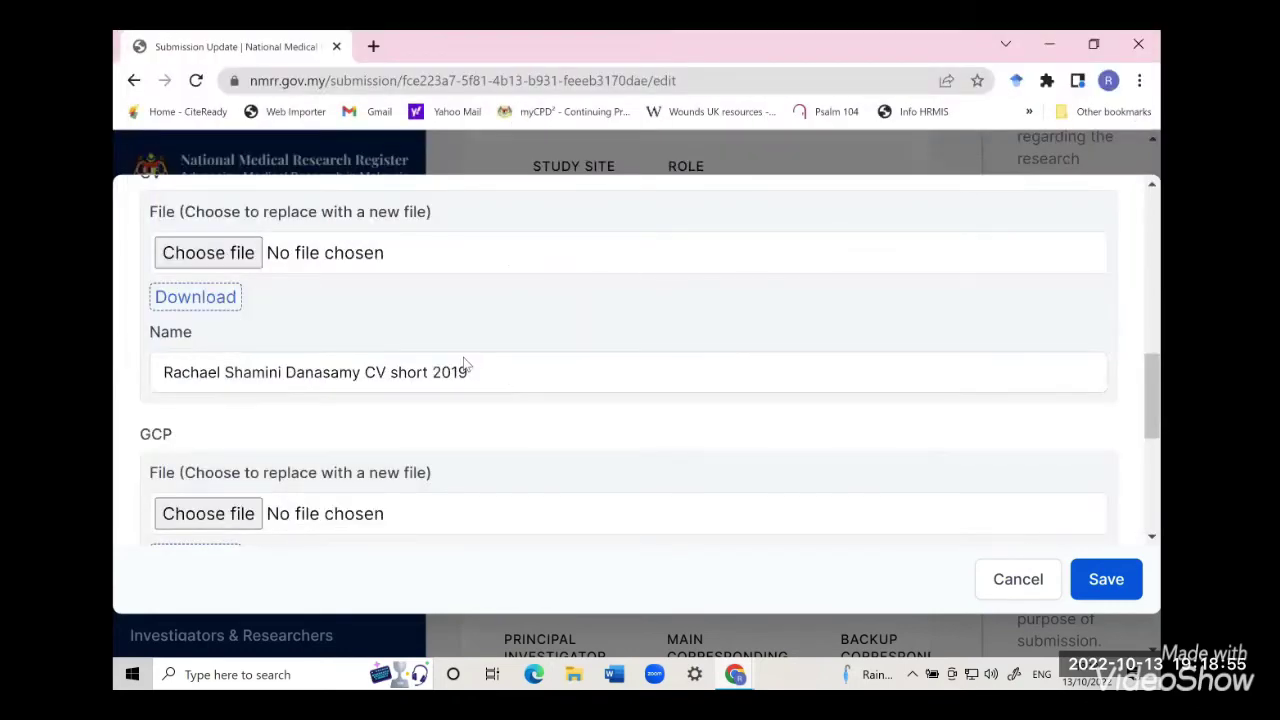
scroll(465, 362, up, 3)
scroll(463, 364, up, 3)
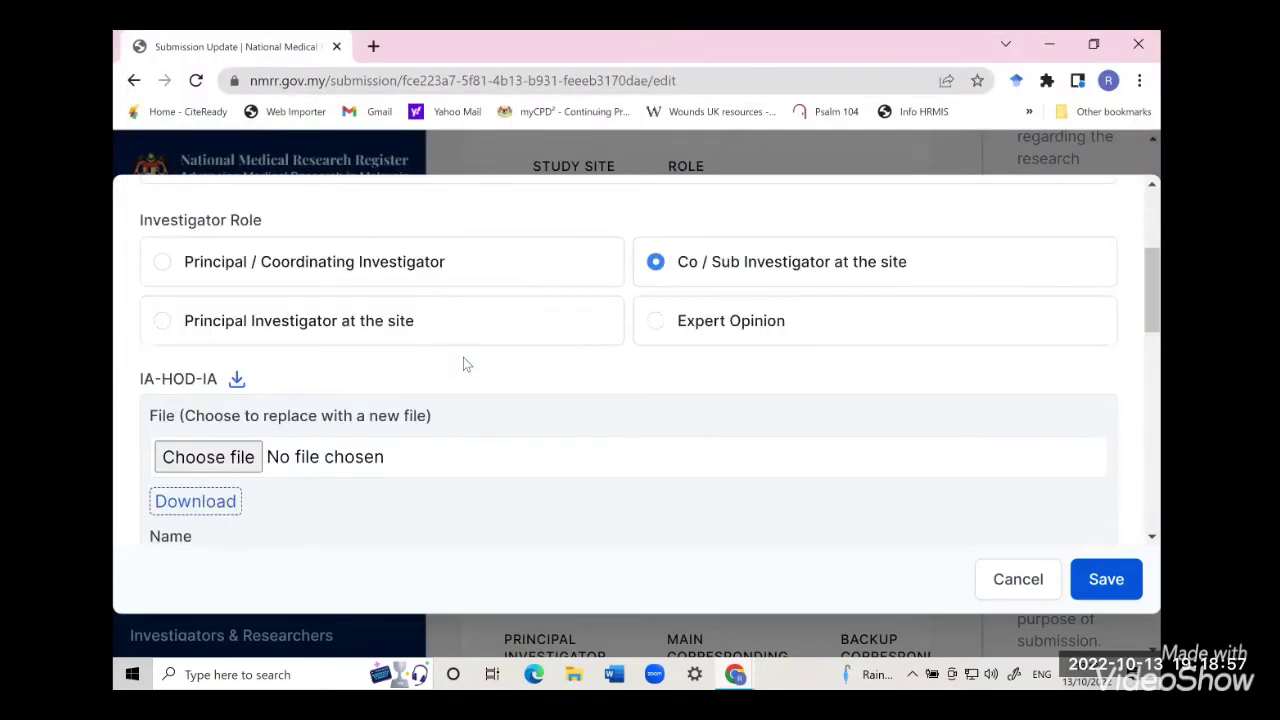
scroll(463, 358, down, 3)
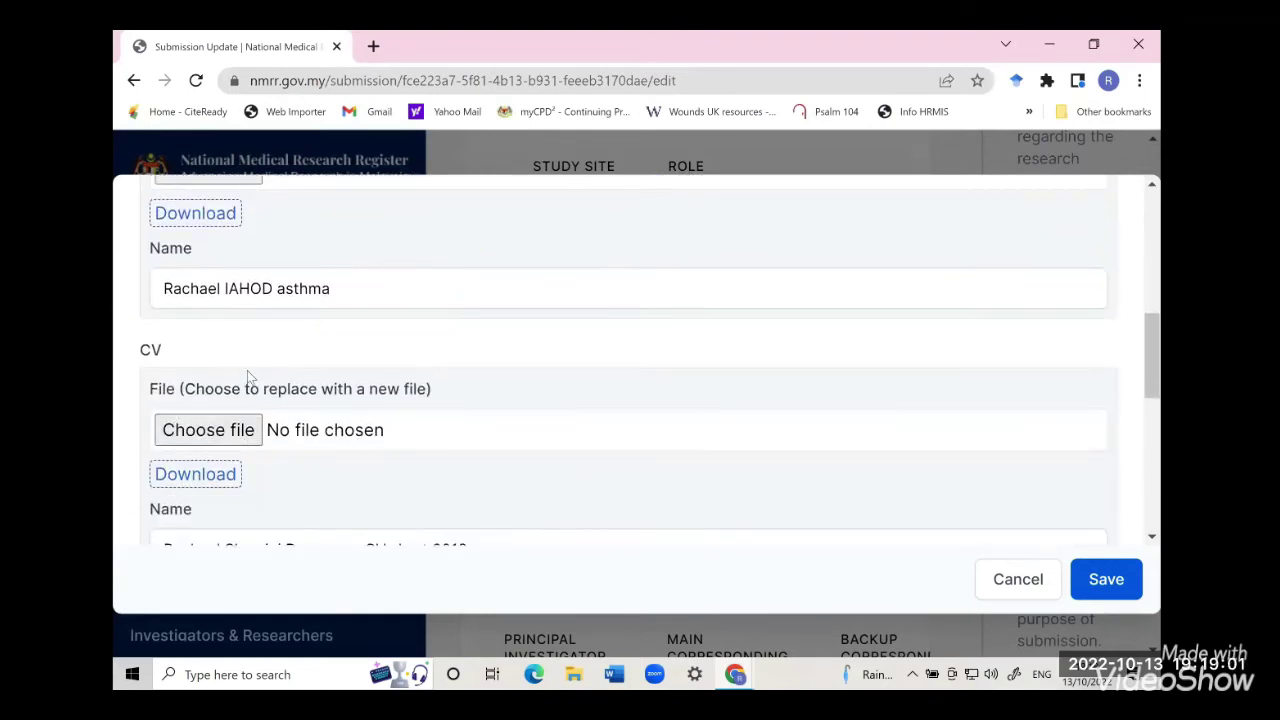
scroll(381, 437, down, 3)
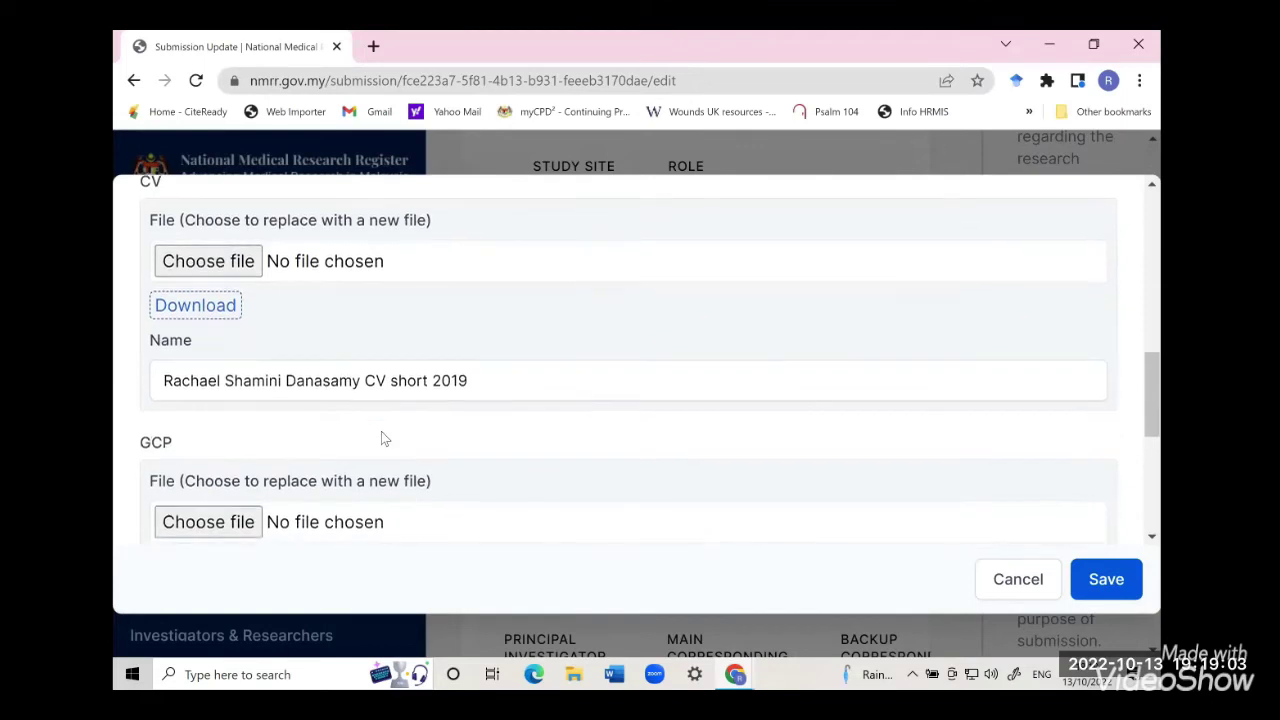
scroll(381, 437, down, 2)
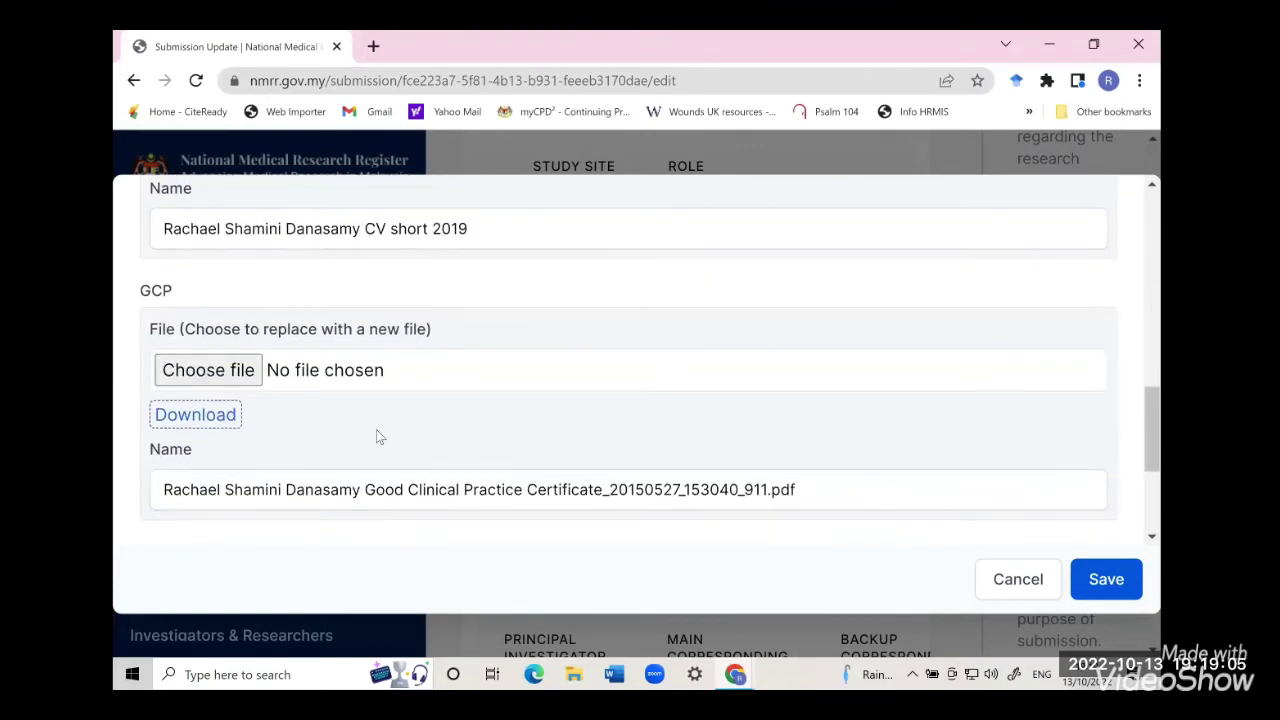
scroll(376, 430, up, 3)
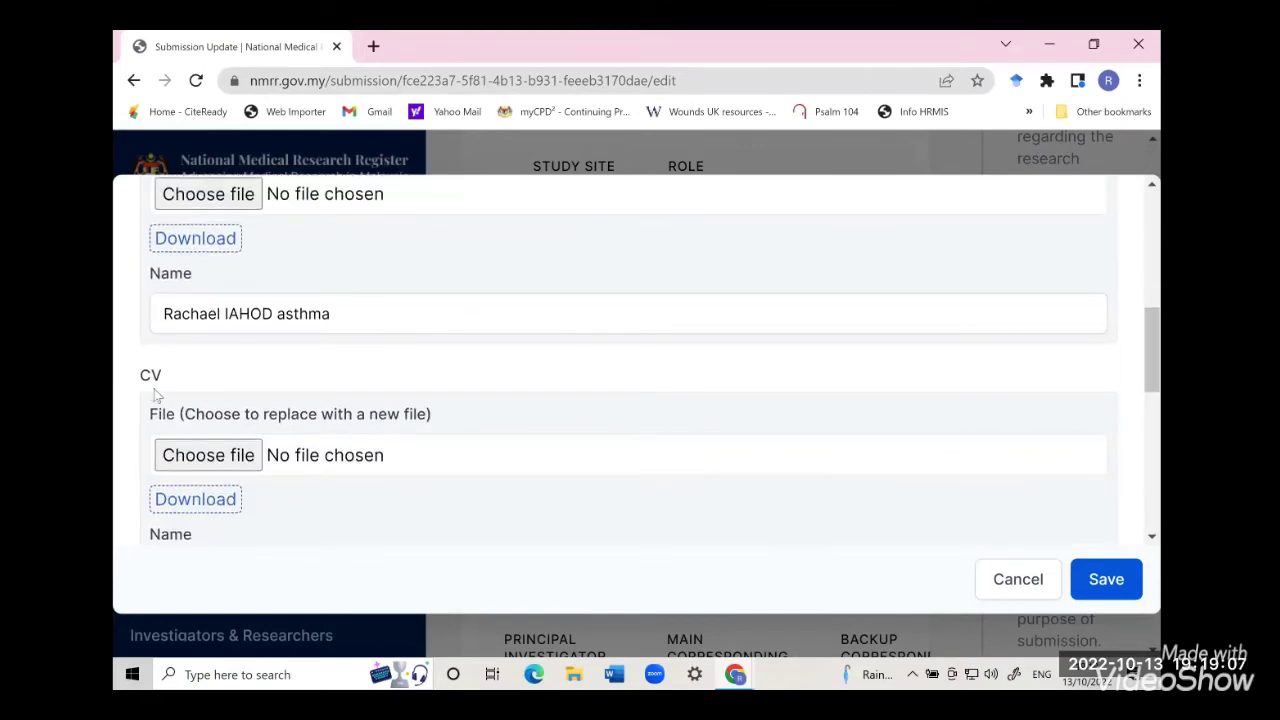
scroll(319, 487, up, 5)
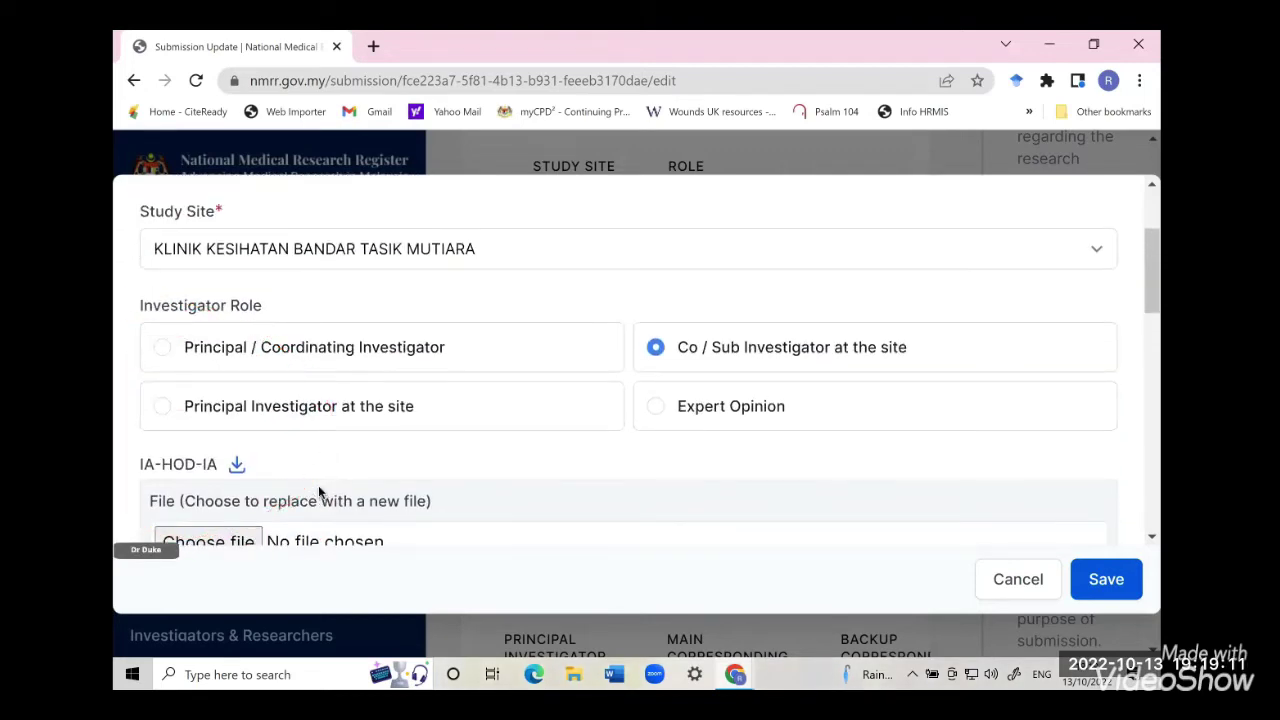
Download the Prefilled IA-HOD-IA form as a Word document to the Desktop, replacing the existing file of that name.
click(240, 470)
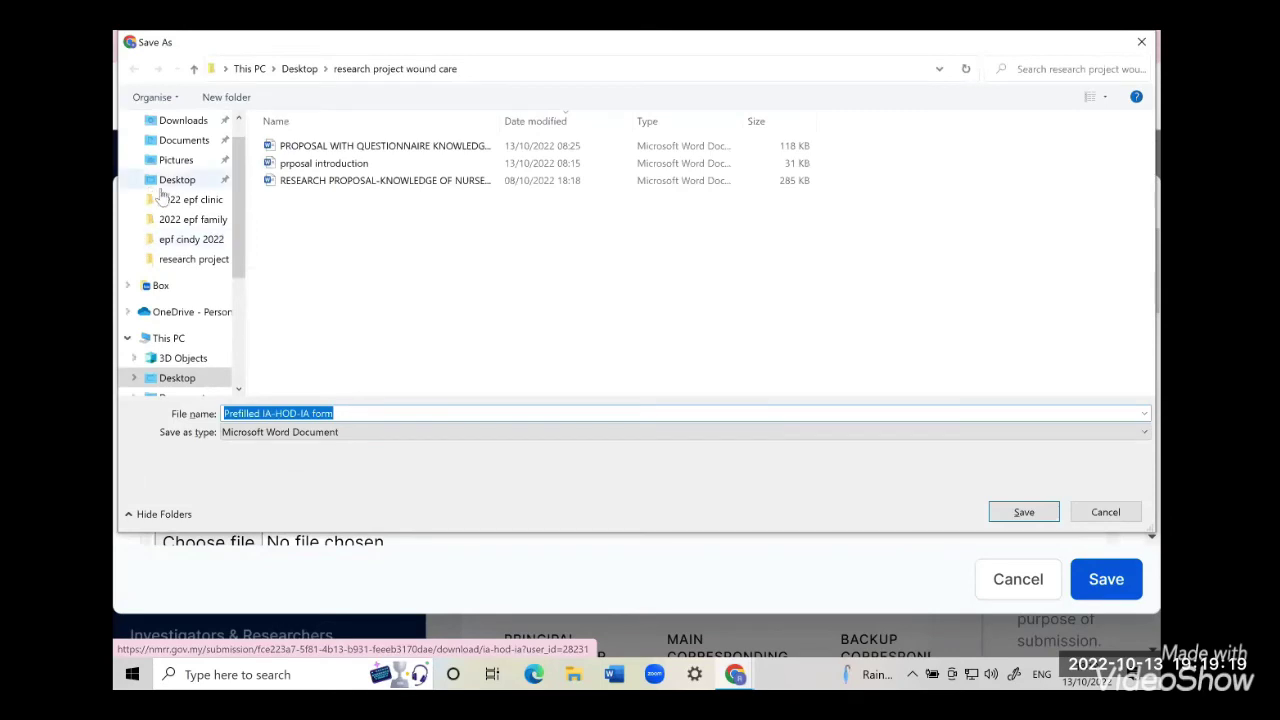
click(162, 187)
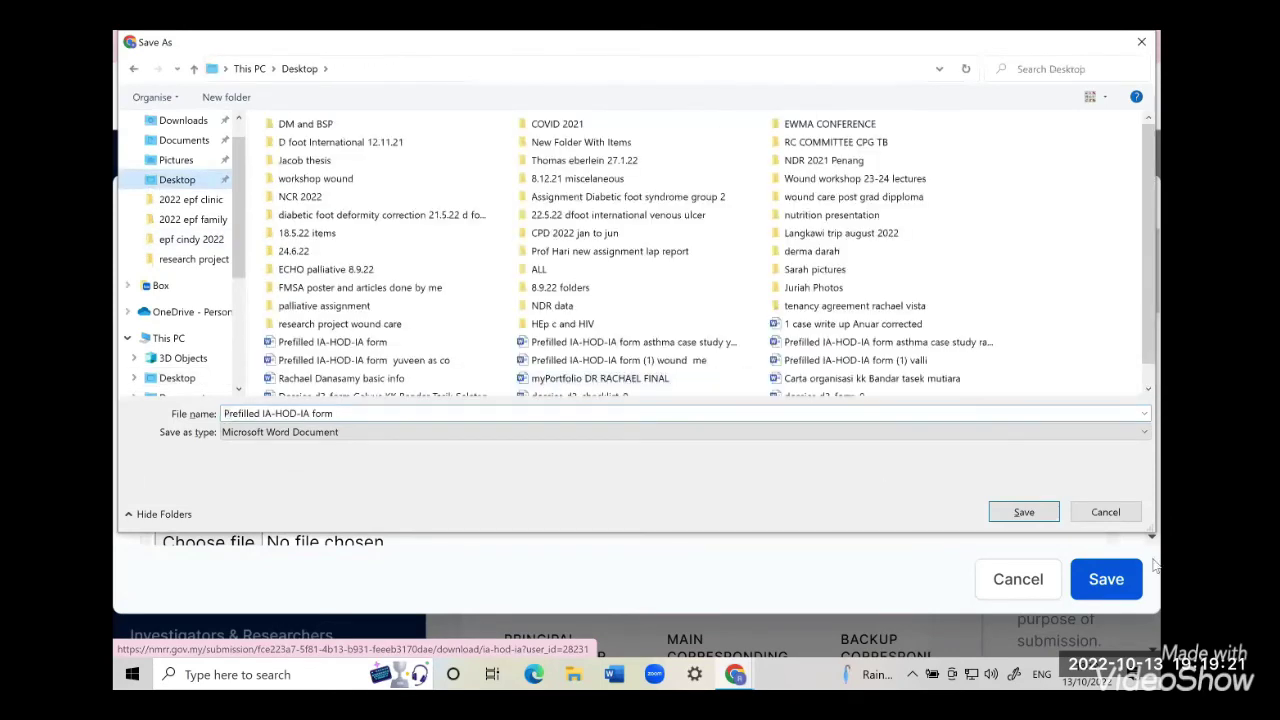
click(1040, 519)
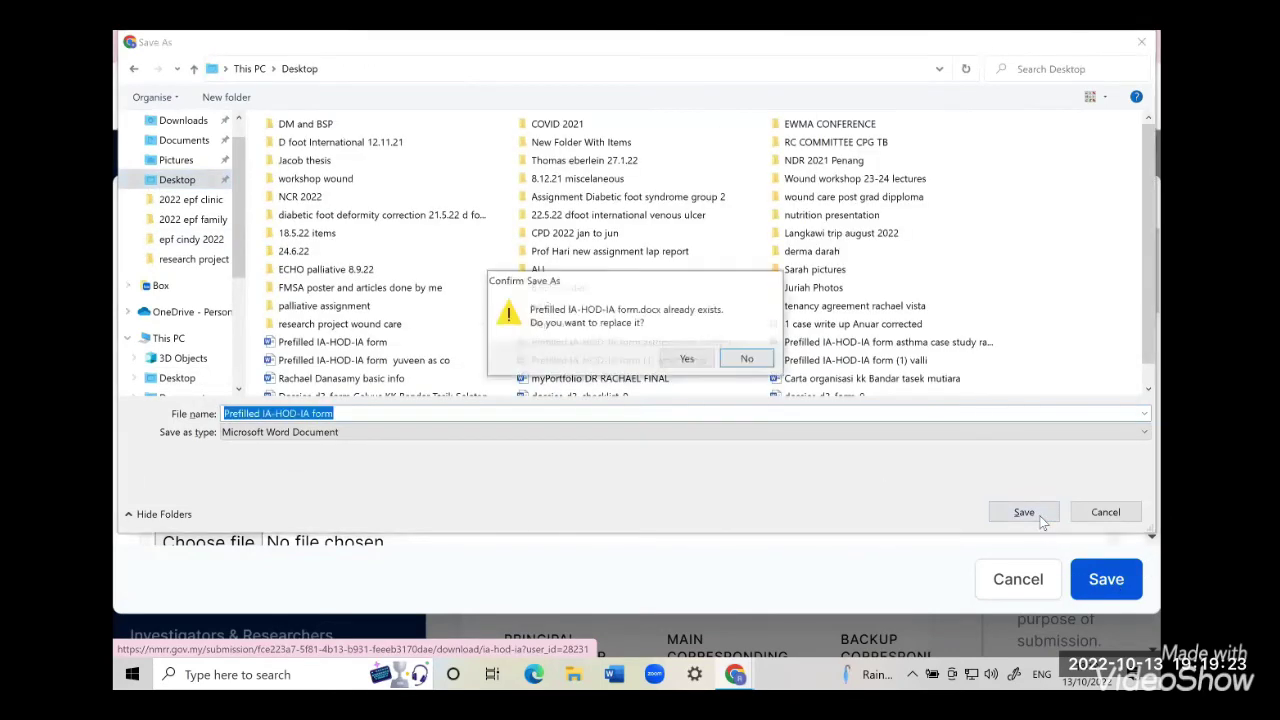
click(679, 361)
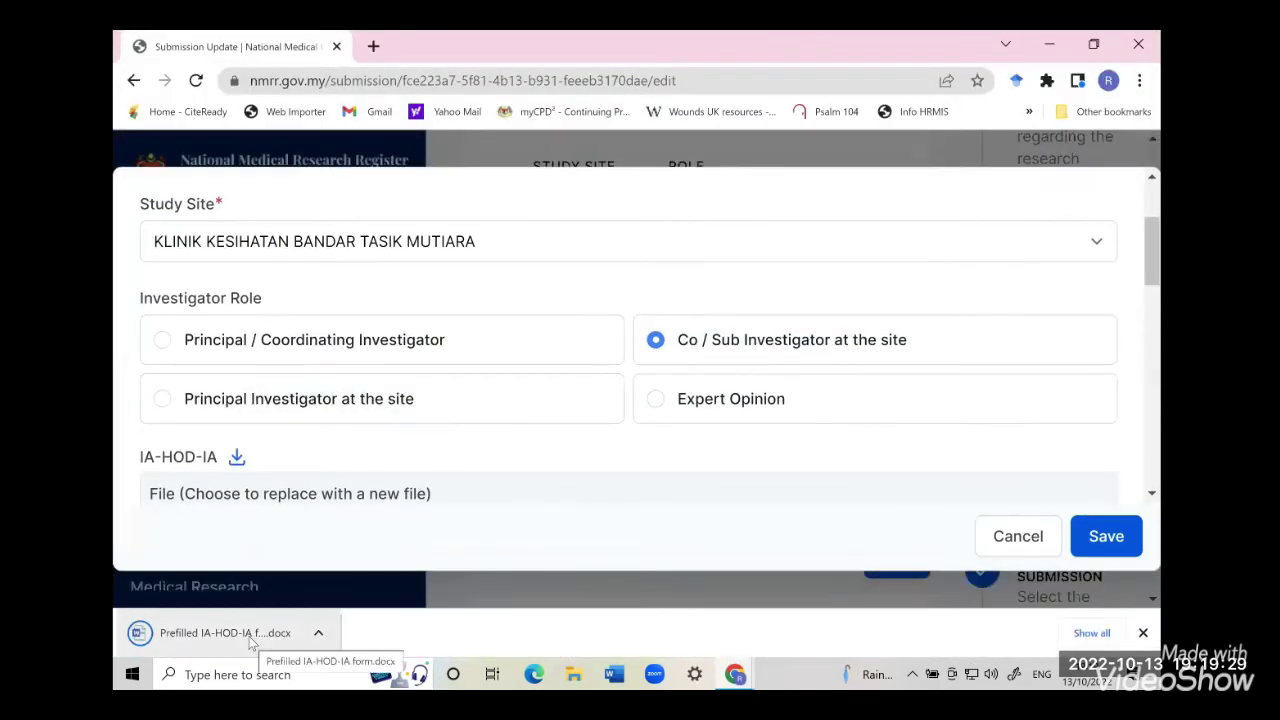
Open the downloaded Prefilled IA-HOD-IA form in Word.
click(253, 640)
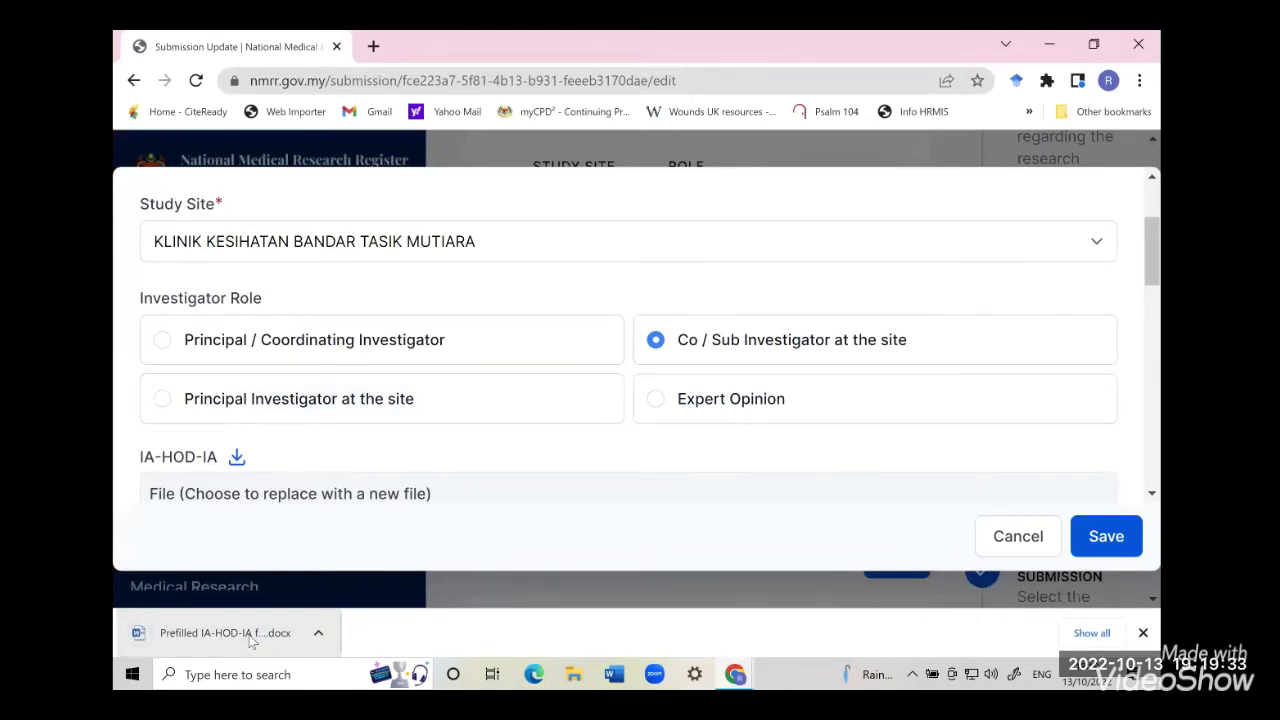
click(253, 640)
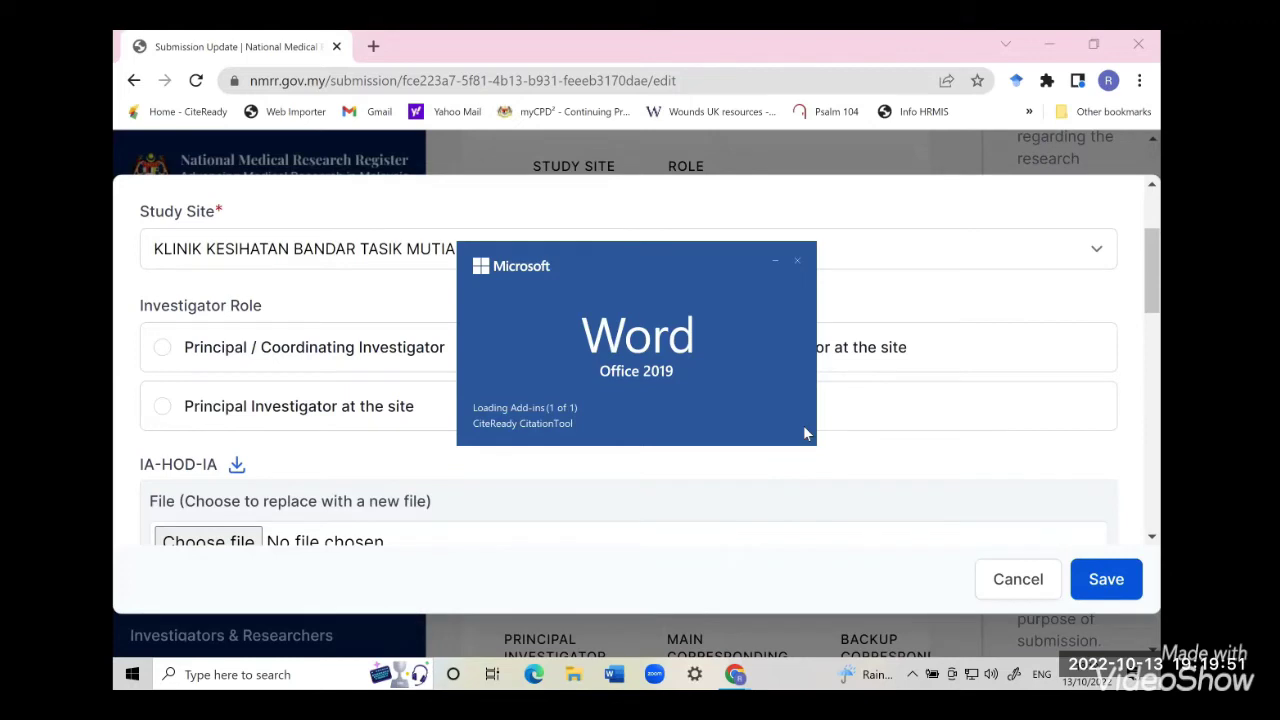
scroll(803, 425, down, 2)
scroll(835, 337, down, 2)
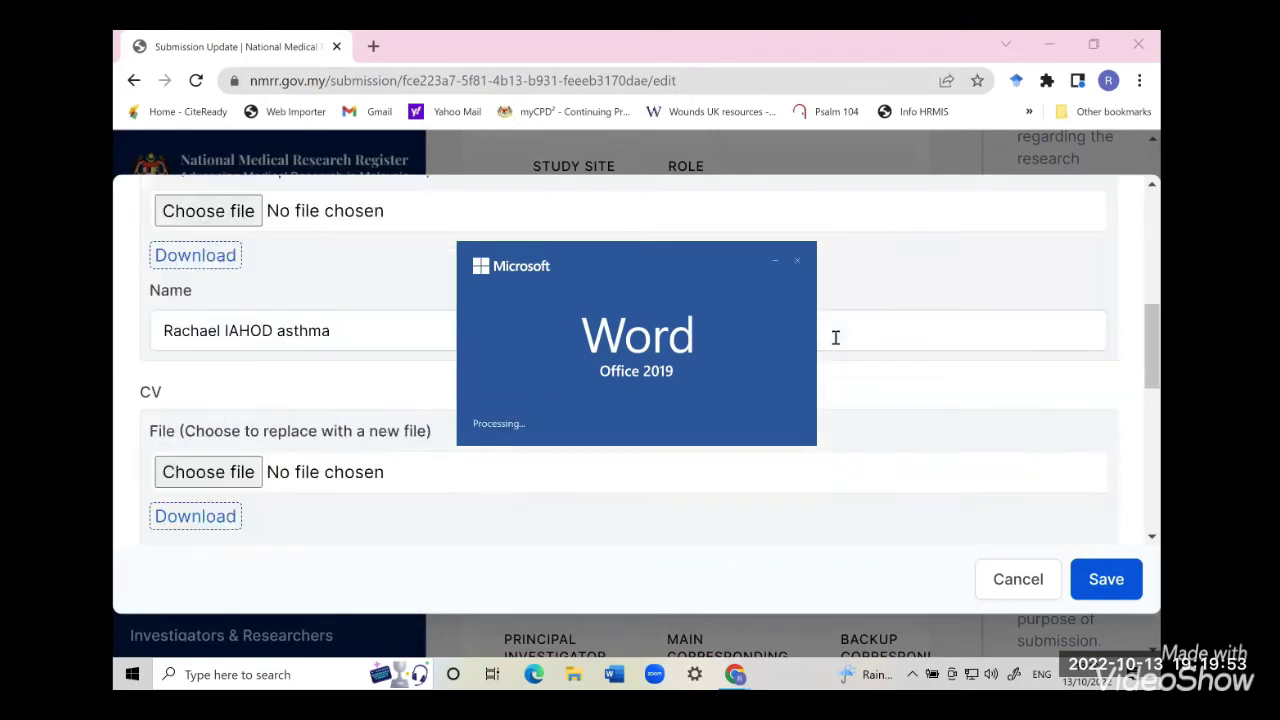
scroll(835, 337, up, 5)
scroll(763, 337, up, 1)
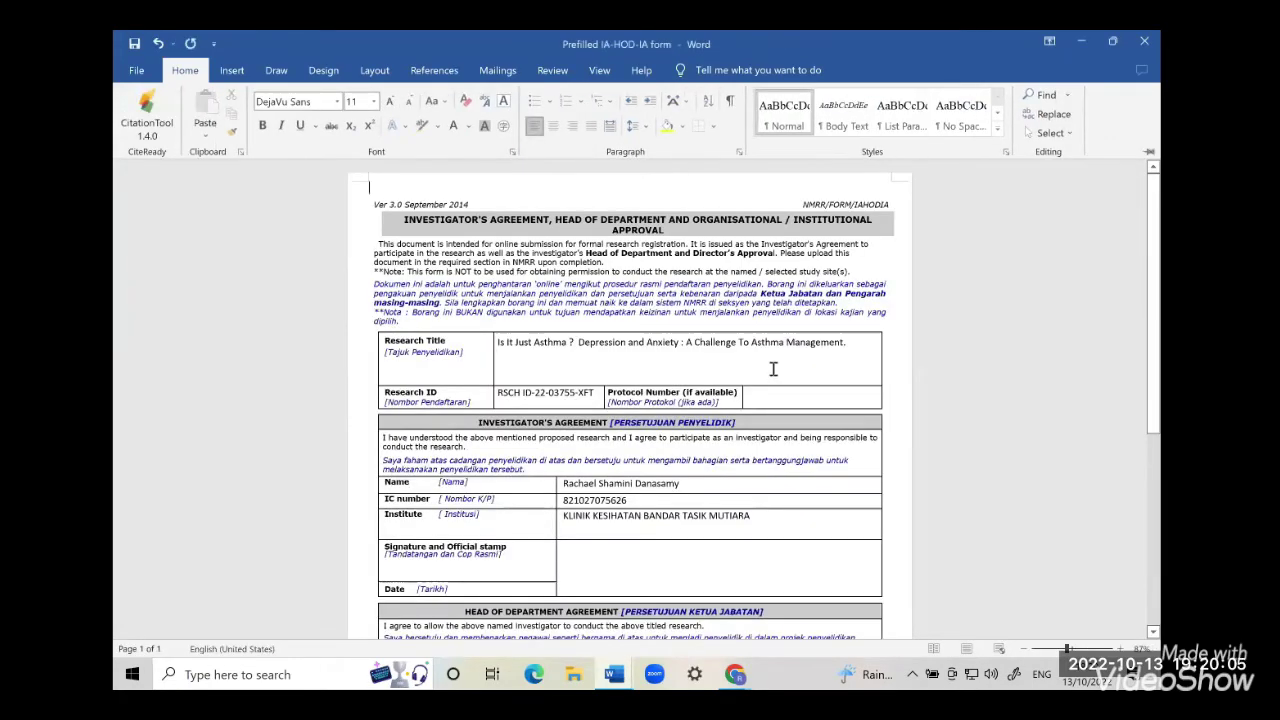
Examine the form's research details, Investigator's Agreement, Head of Department Agreement and Organisational / Institutional Approval sections.
scroll(773, 369, down, 1)
scroll(773, 369, down, 1)
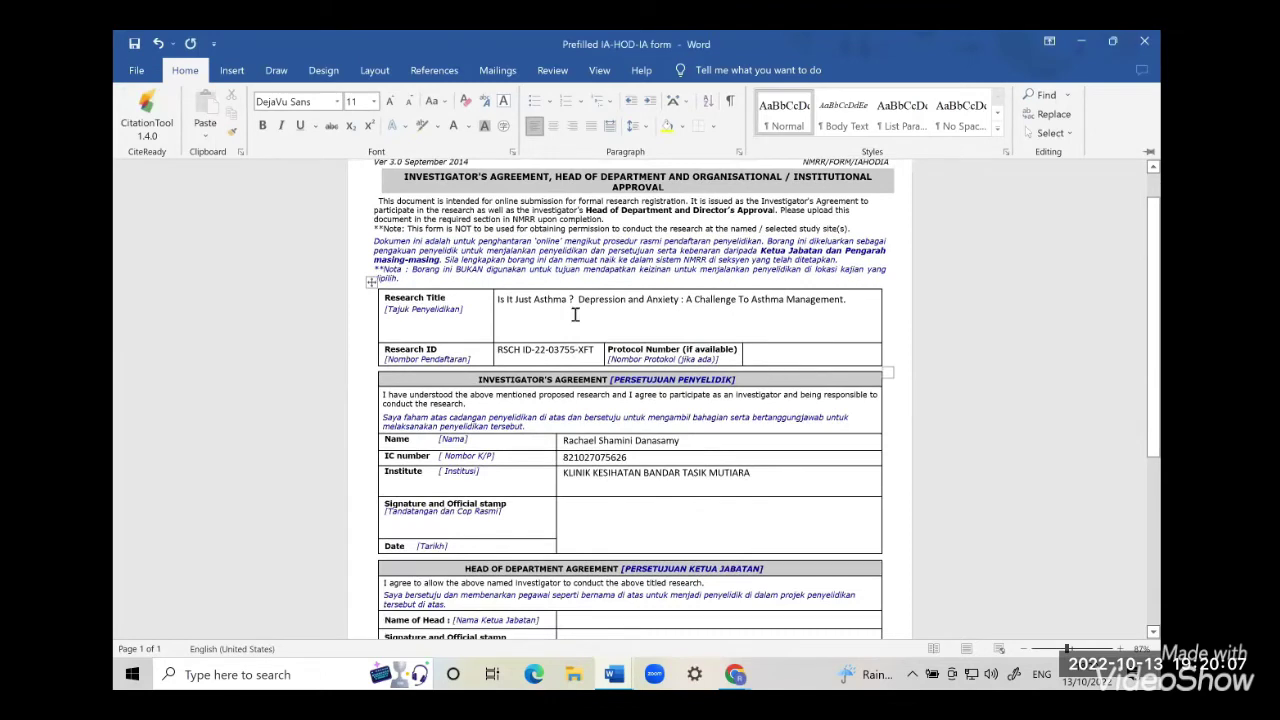
scroll(575, 315, down, 1)
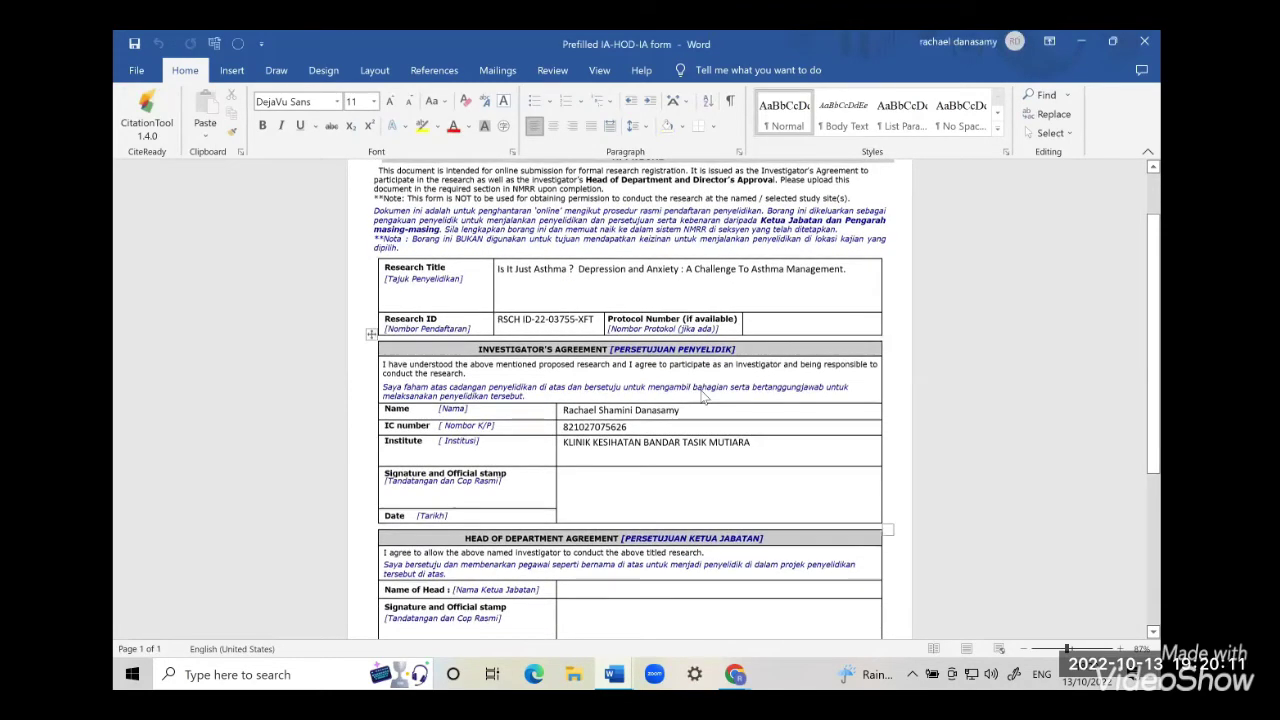
scroll(703, 397, down, 1)
scroll(703, 397, down, 2)
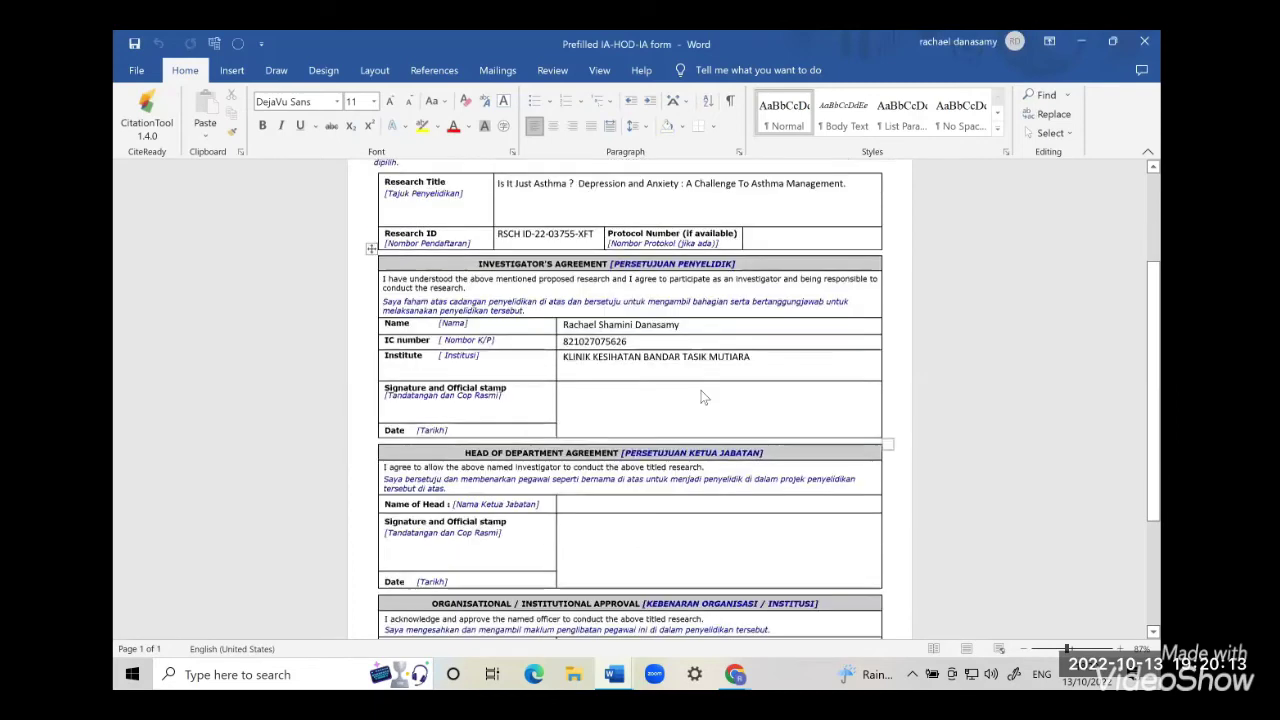
scroll(703, 397, down, 4)
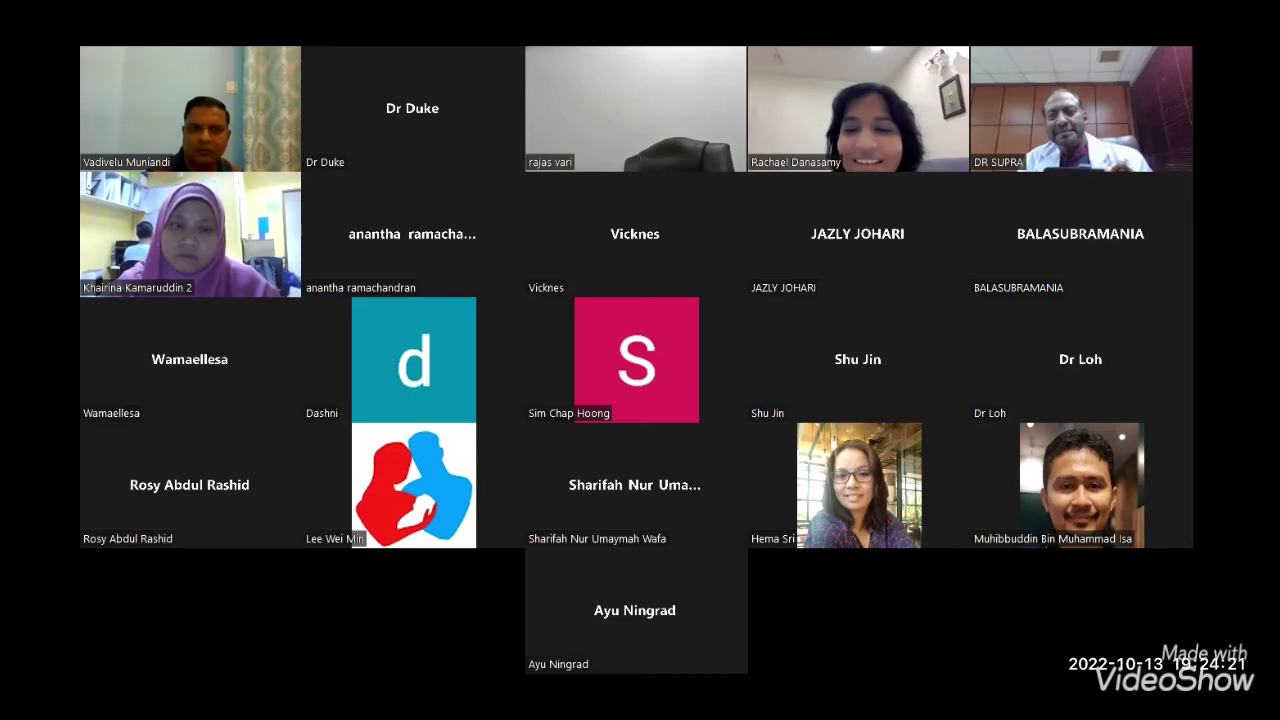
Switch back to the National Medical Research Register submission in Chrome and review the Study Team members' names, study sites and roles.
scroll(849, 506, up, 15)
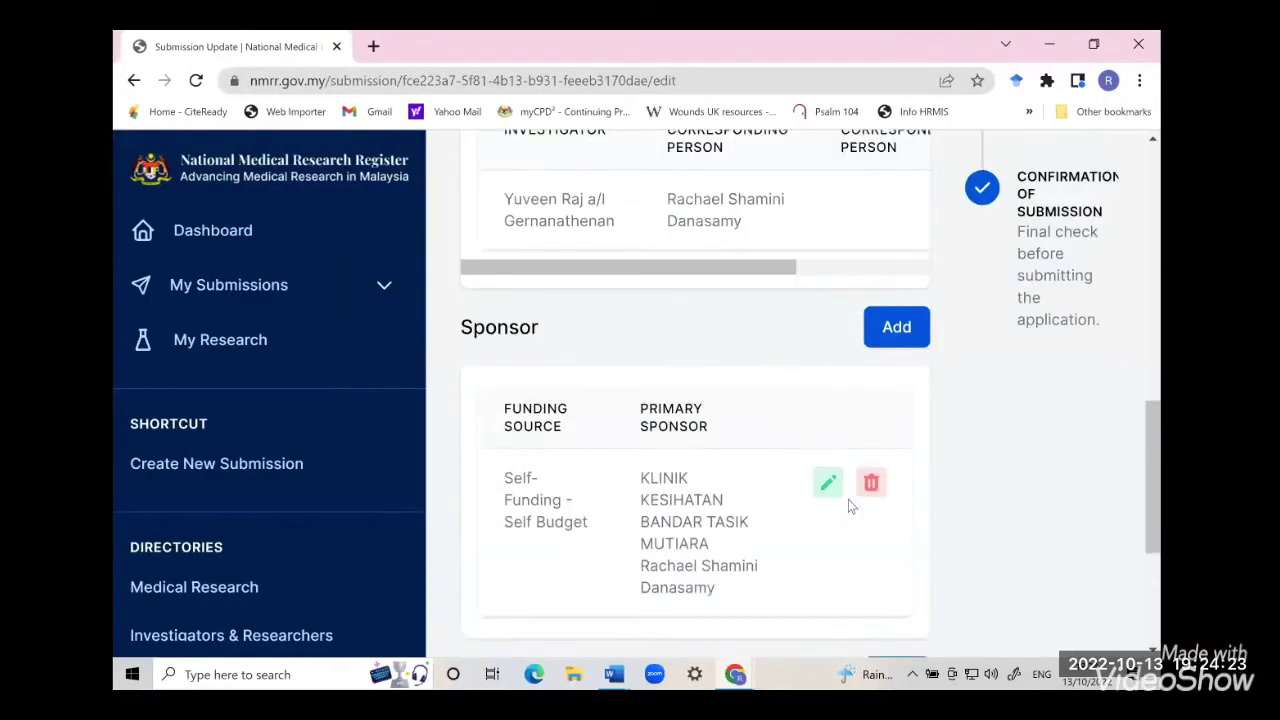
scroll(848, 499, down, 3)
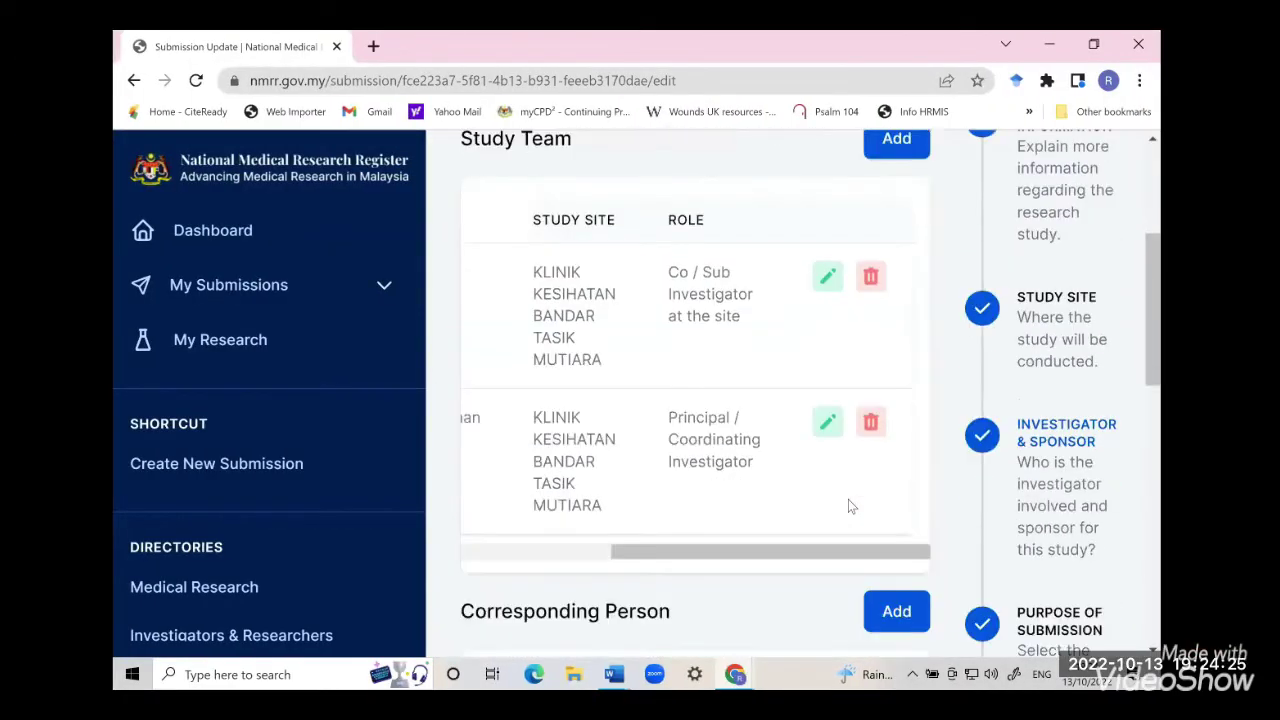
scroll(673, 362, left, 3)
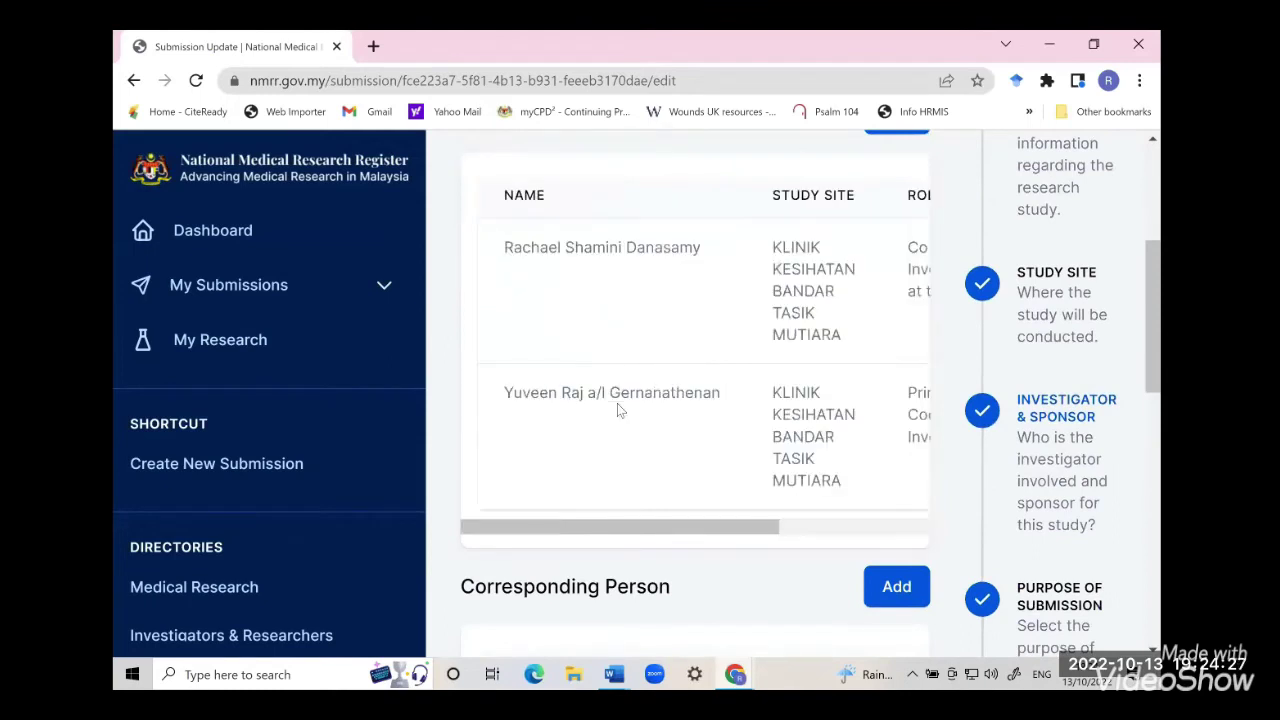
scroll(691, 420, right, 3)
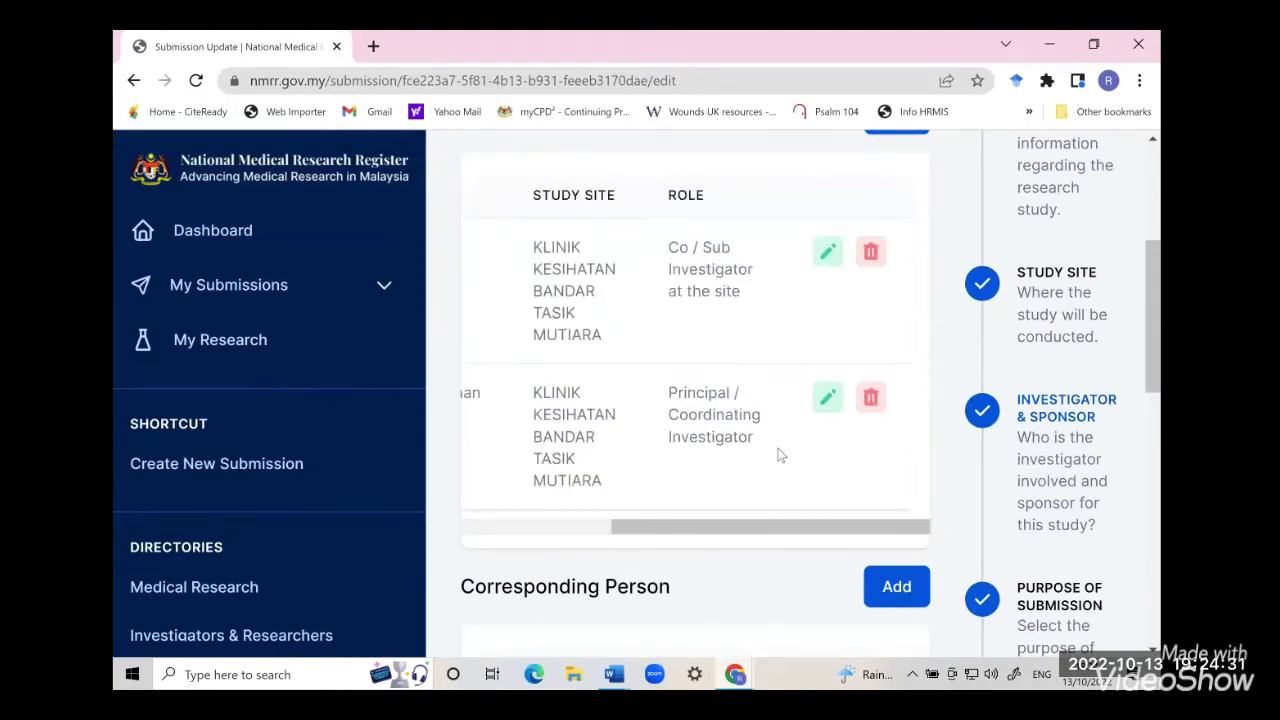
scroll(779, 453, left, 3)
scroll(779, 455, right, 3)
Open the Principal / Coordinating Investigator's Study Team entry and review its Study Site, Investigator Role, IA-HOD-IA and CV fields.
click(827, 400)
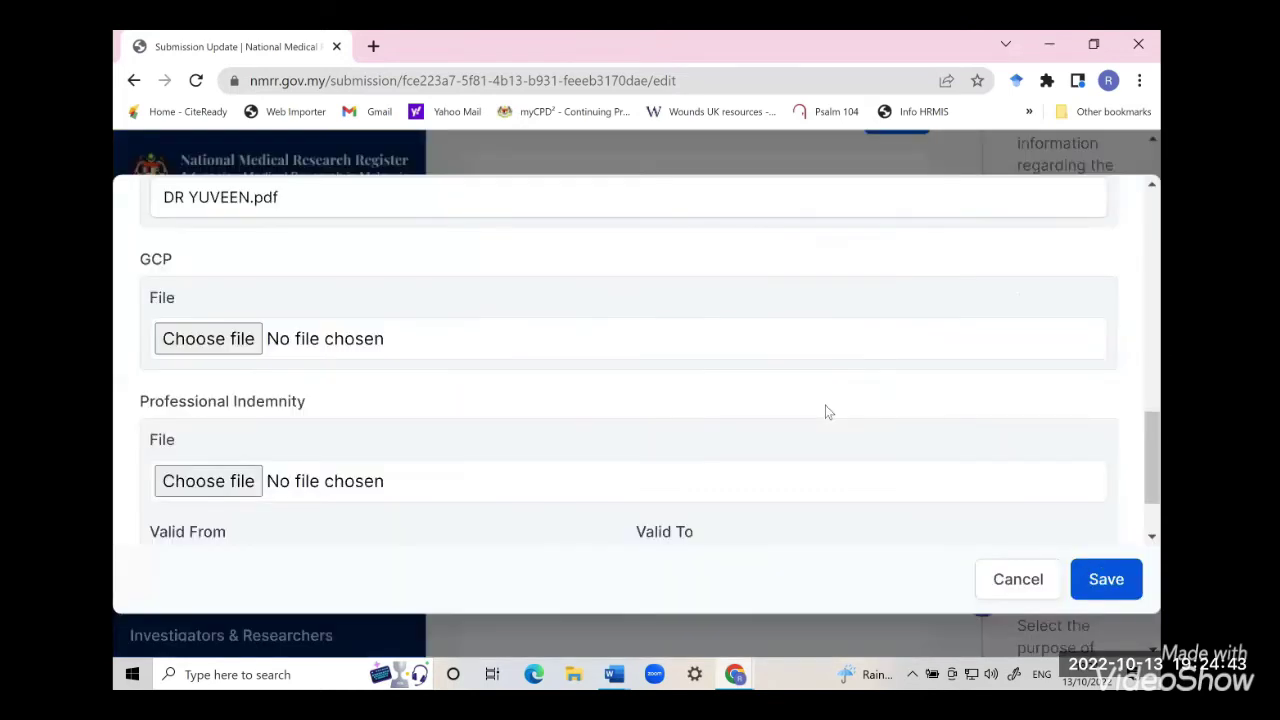
scroll(538, 380, up, 10)
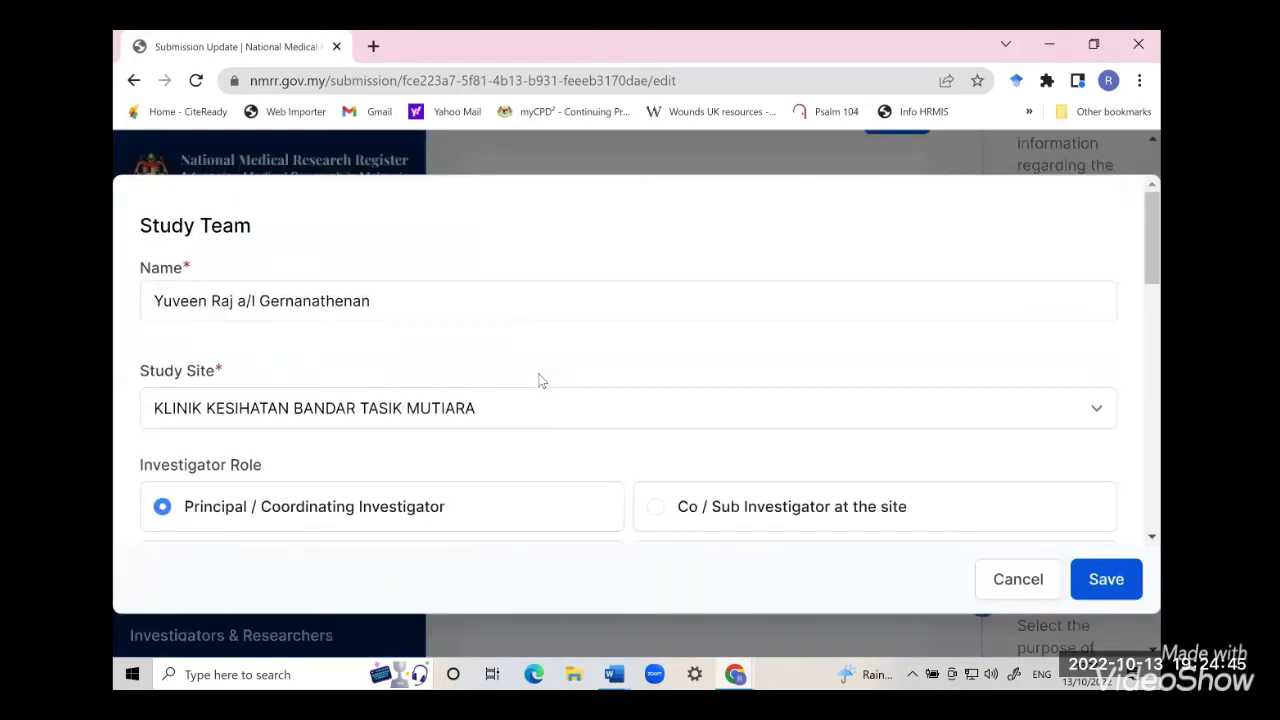
scroll(538, 380, down, 1)
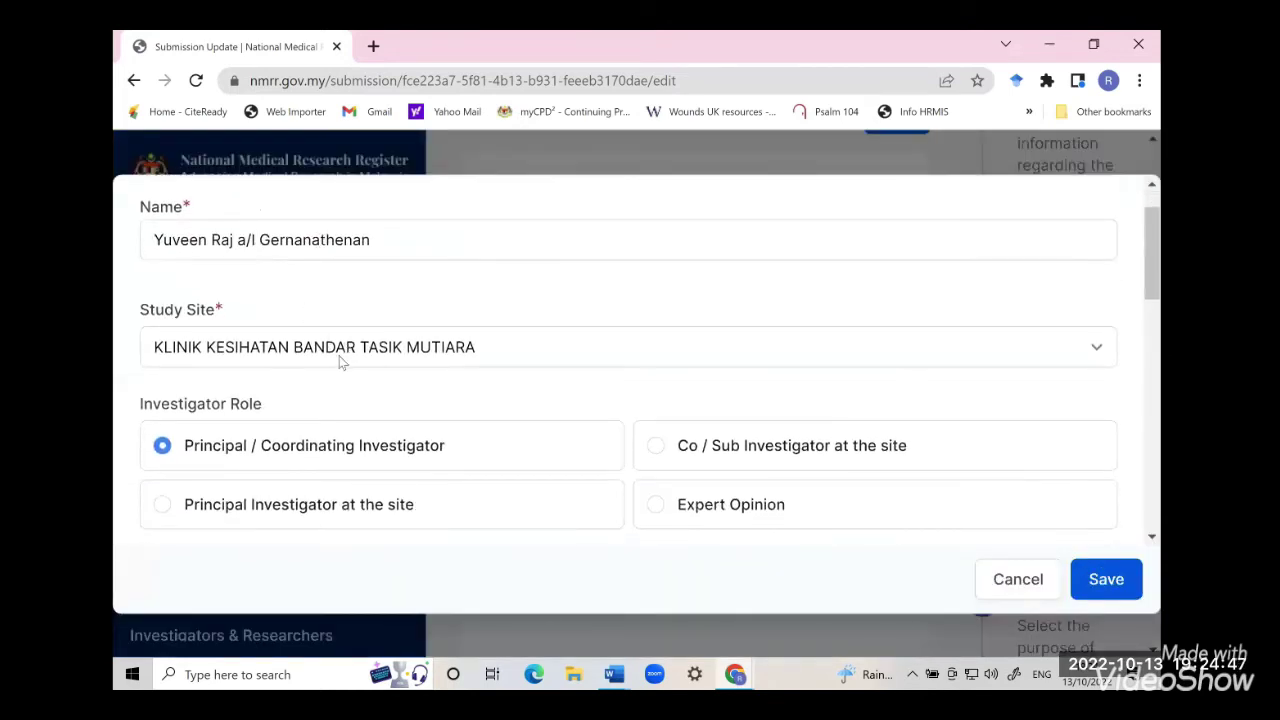
scroll(340, 362, down, 3)
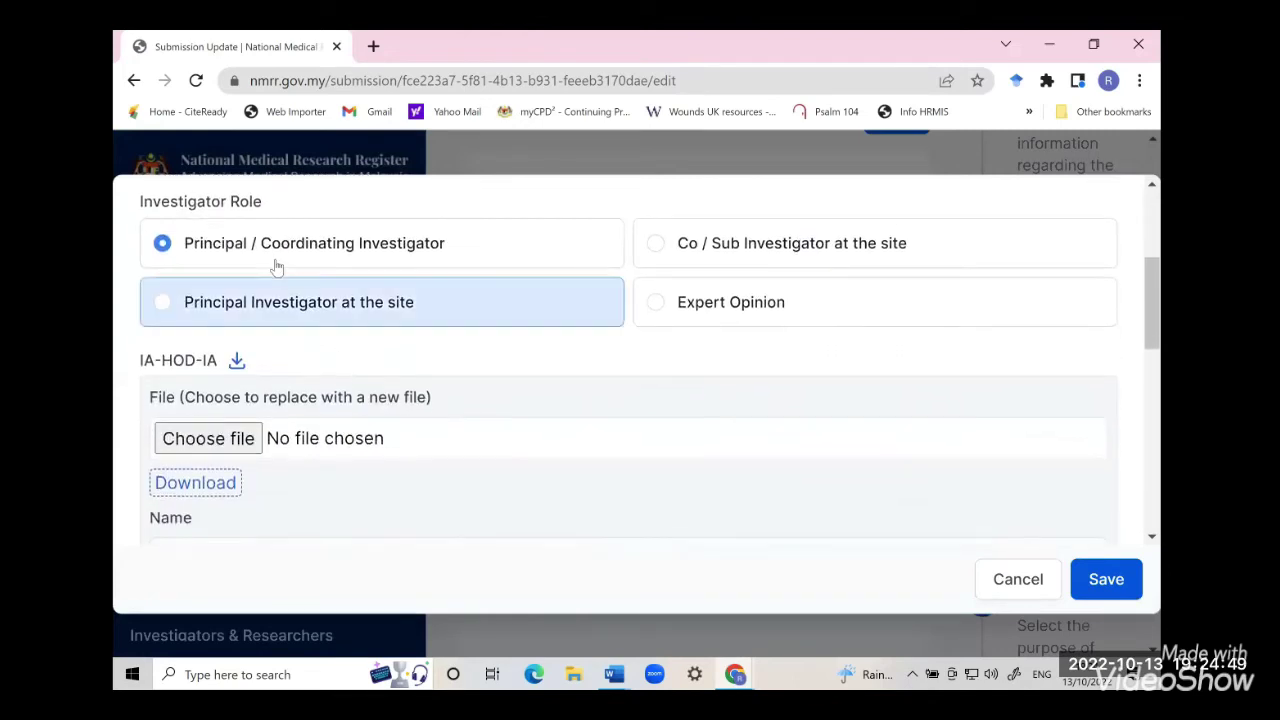
scroll(339, 374, down, 2)
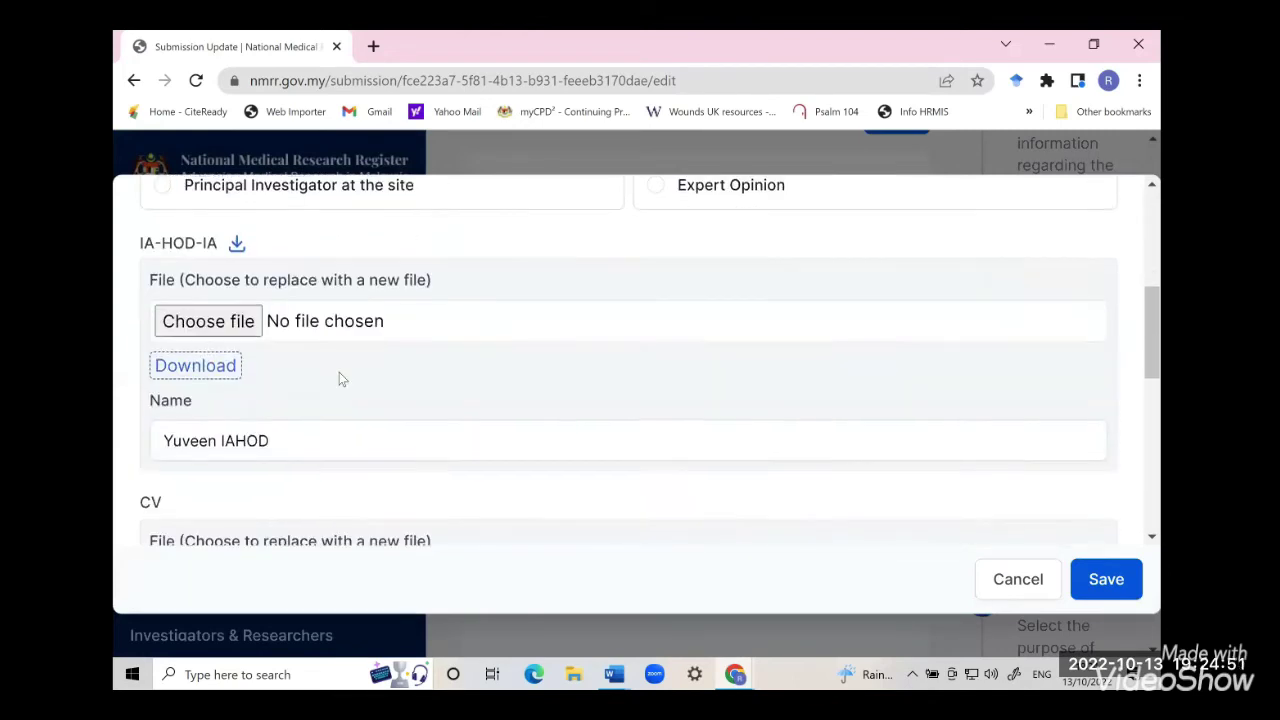
scroll(339, 374, down, 1)
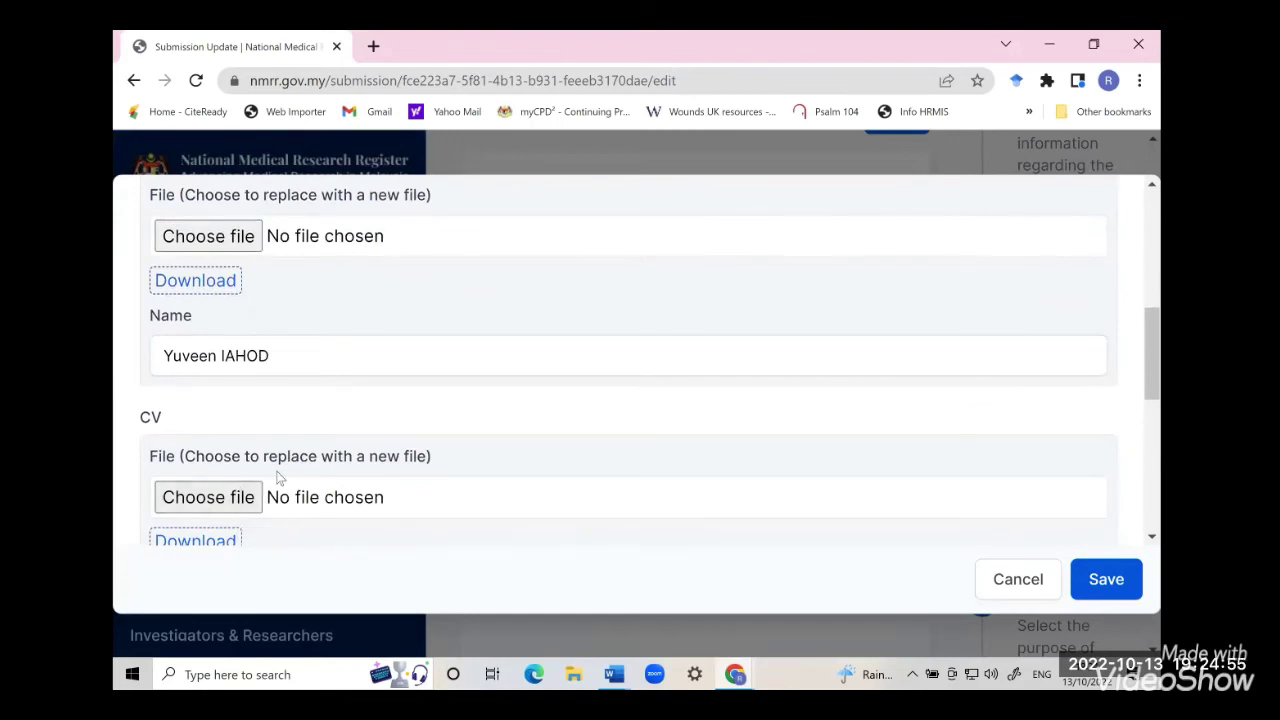
scroll(279, 478, down, 1)
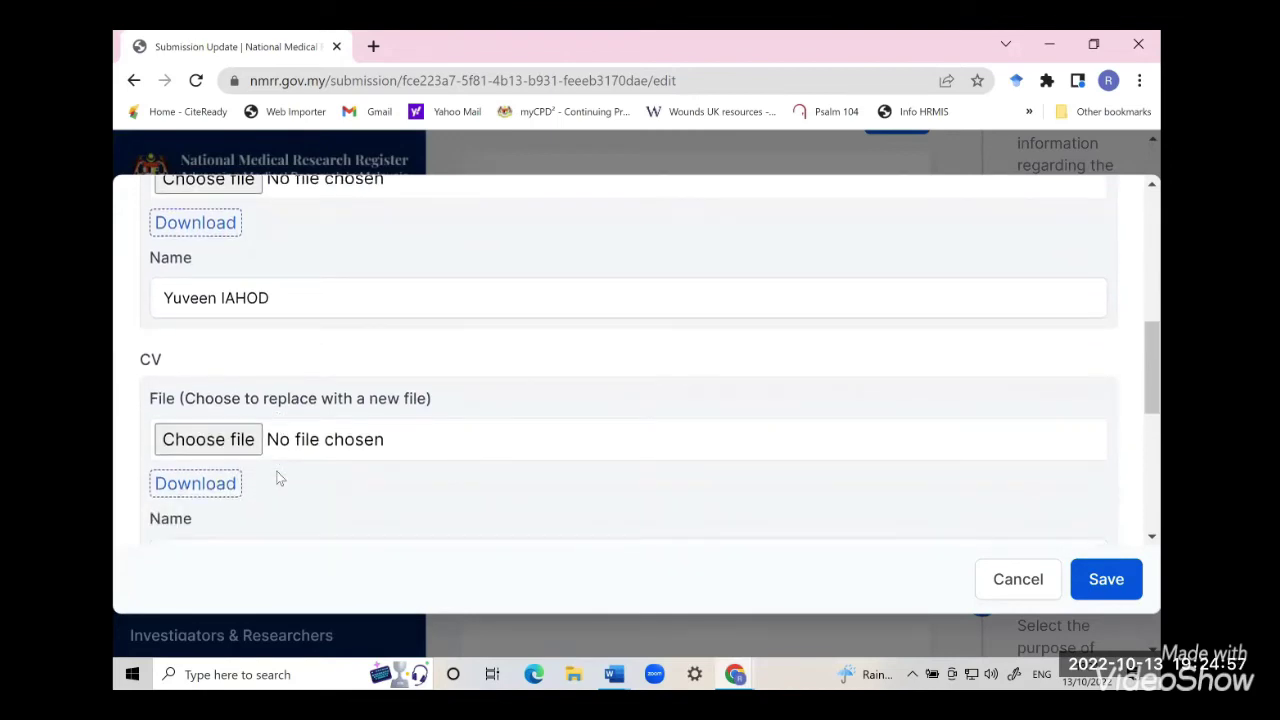
scroll(279, 478, up, 2)
scroll(279, 478, down, 2)
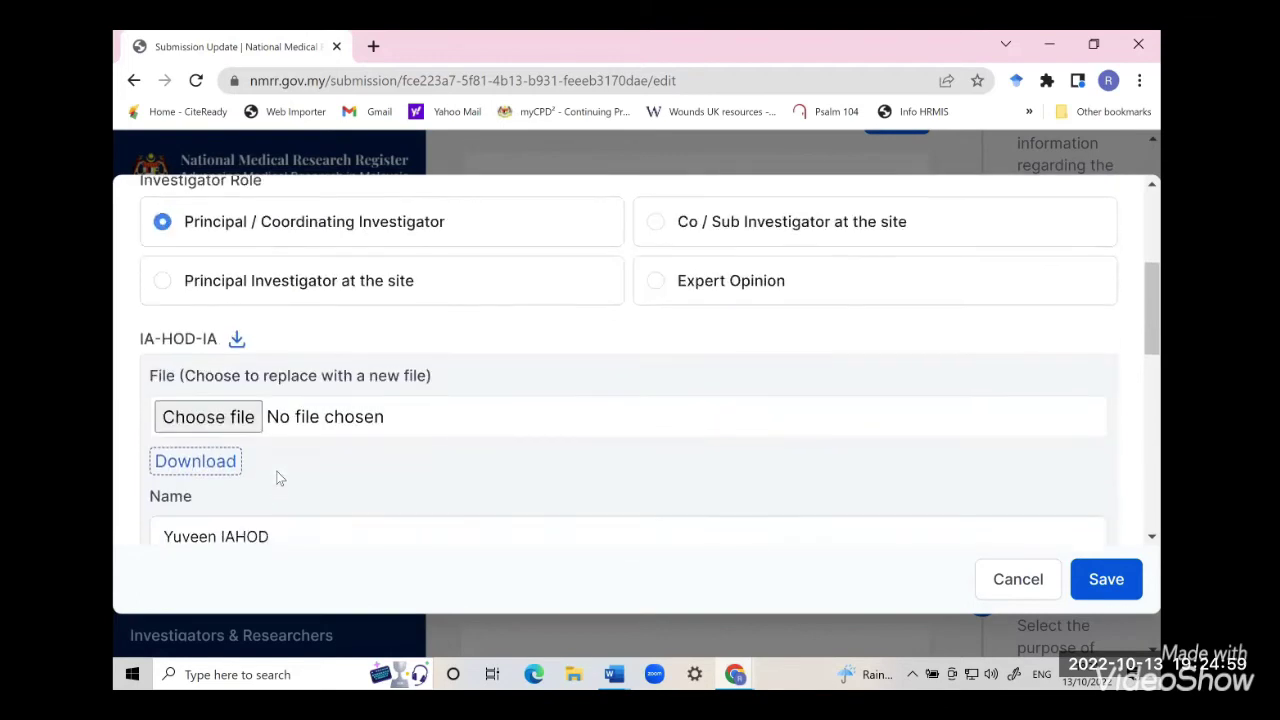
scroll(279, 478, up, 3)
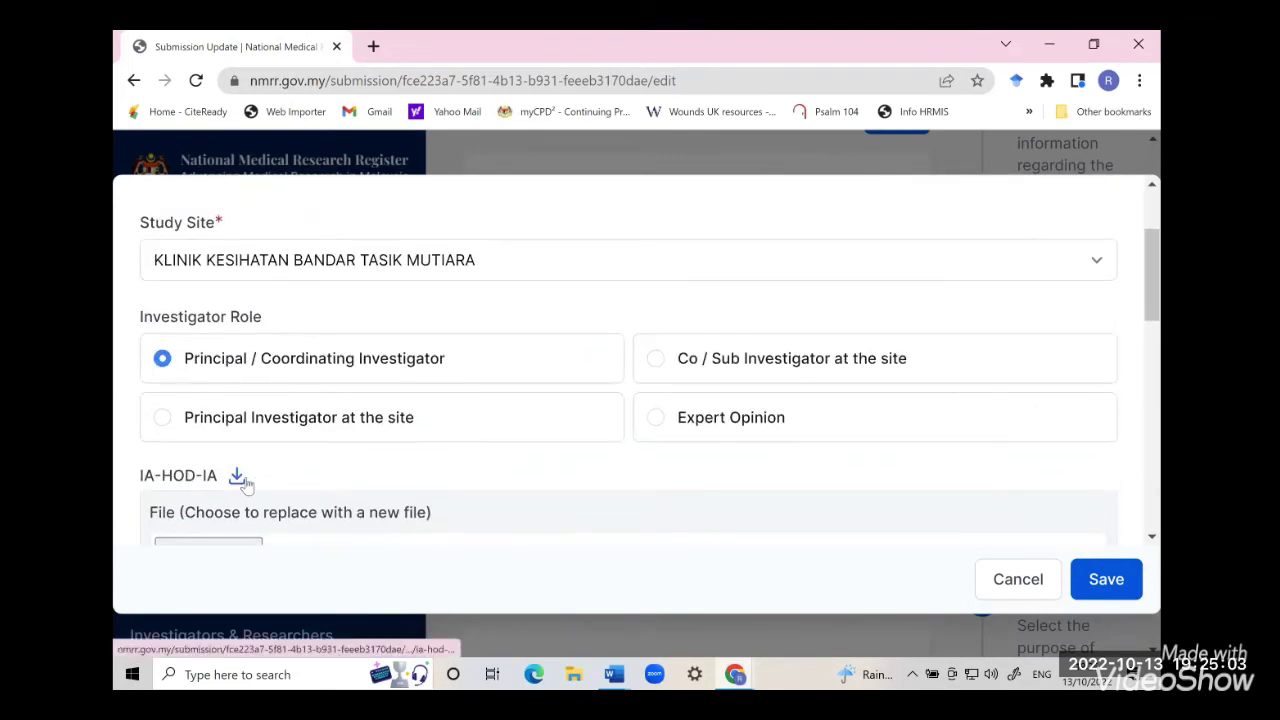
click(514, 413)
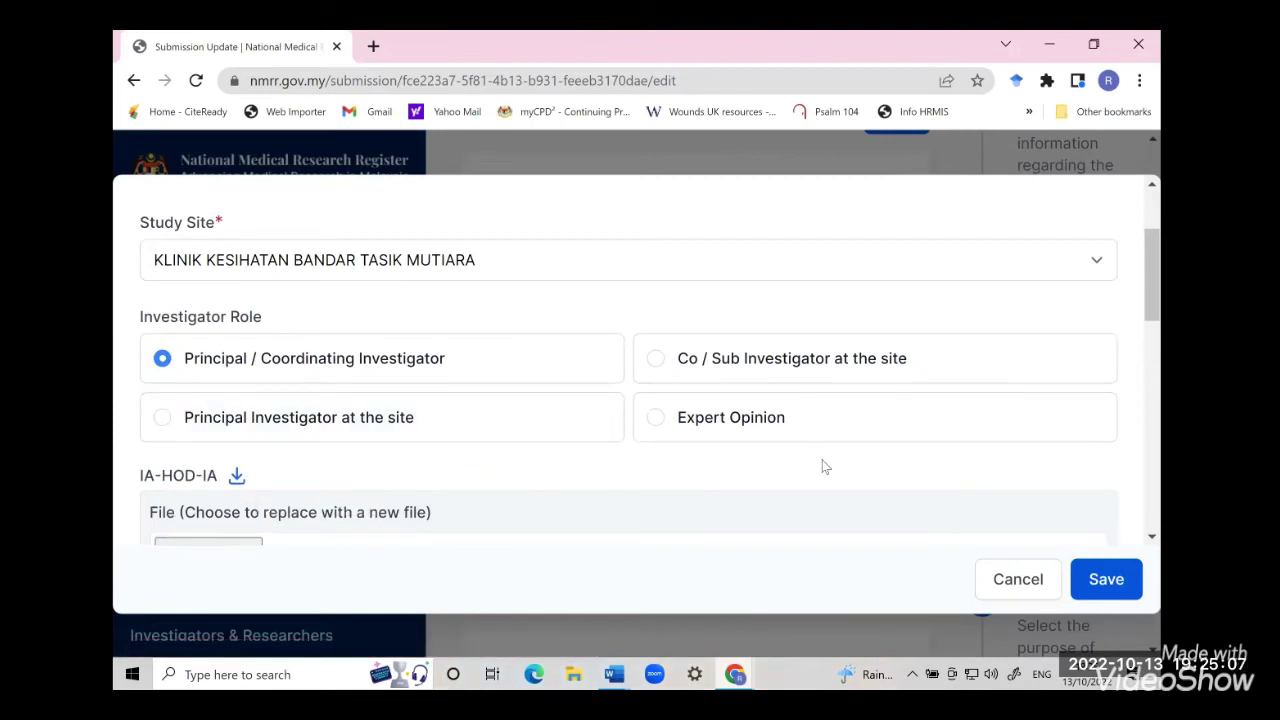
Review the Principal / Coordinating Investigator's IA-HOD-IA attachment and its name field, and close the entry without saving.
scroll(560, 463, down, 2)
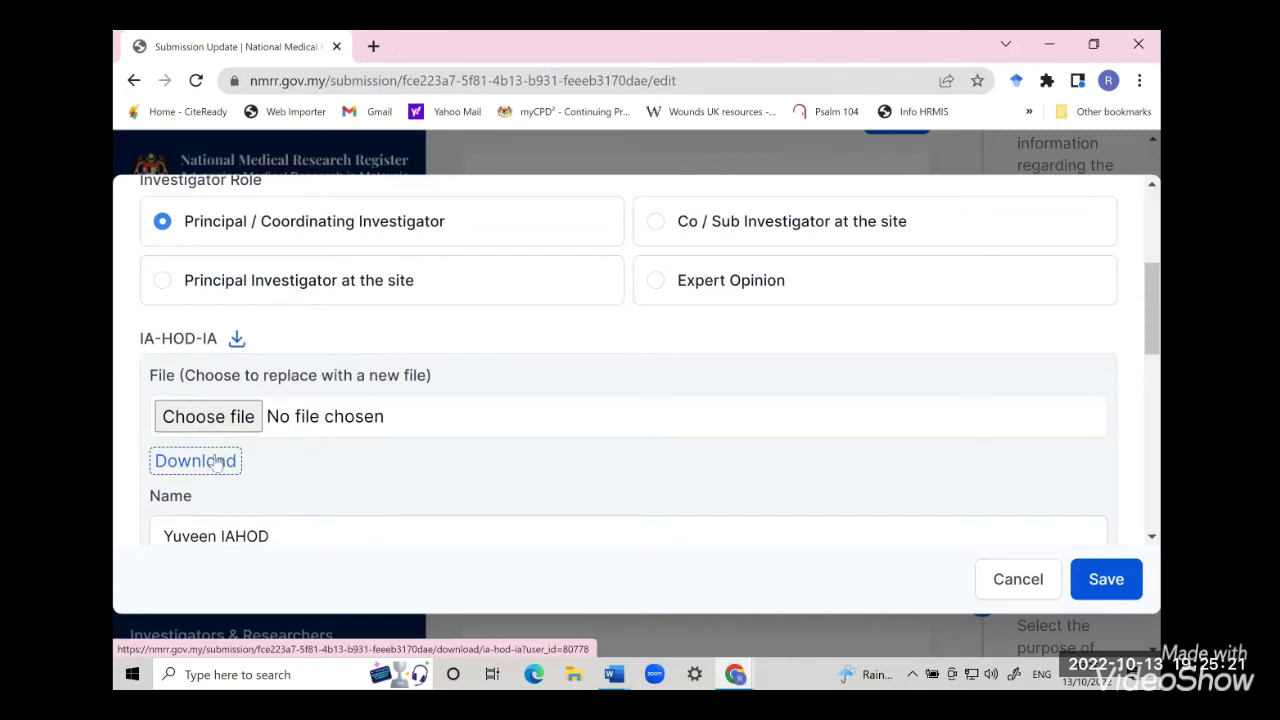
scroll(220, 458, down, 1)
scroll(220, 458, down, 1)
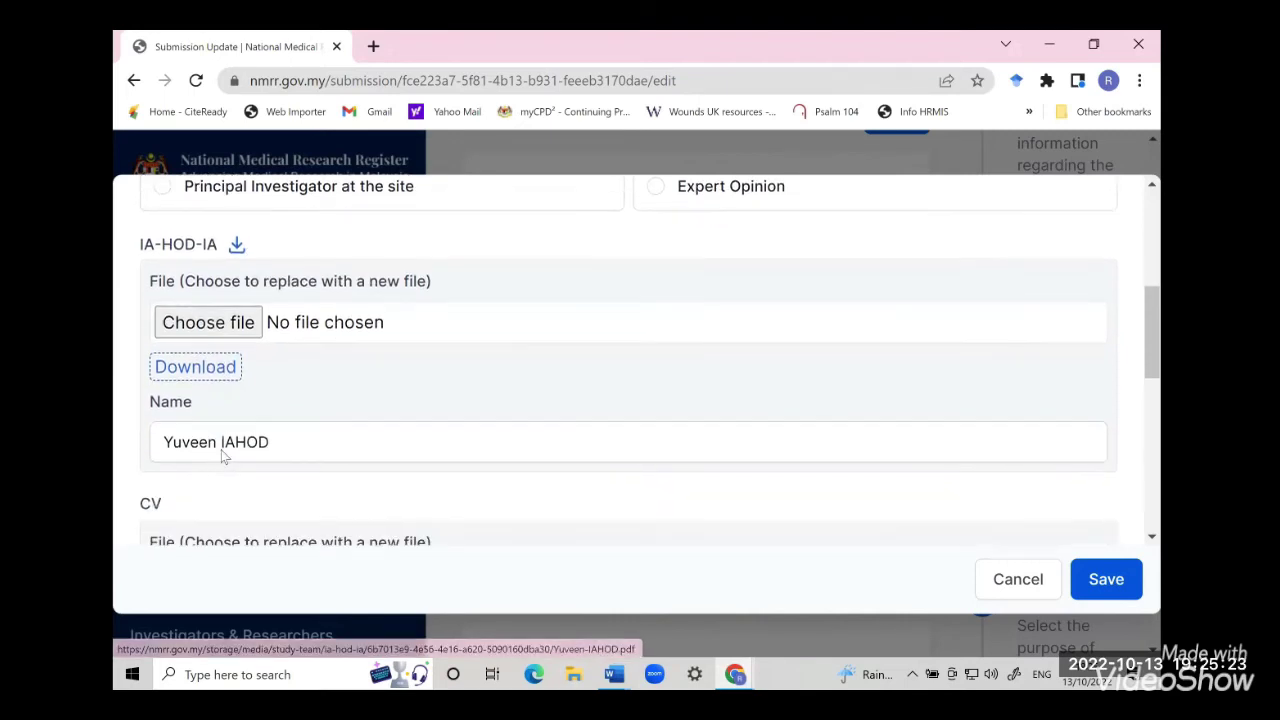
scroll(277, 363, down, 1)
scroll(275, 363, up, 2)
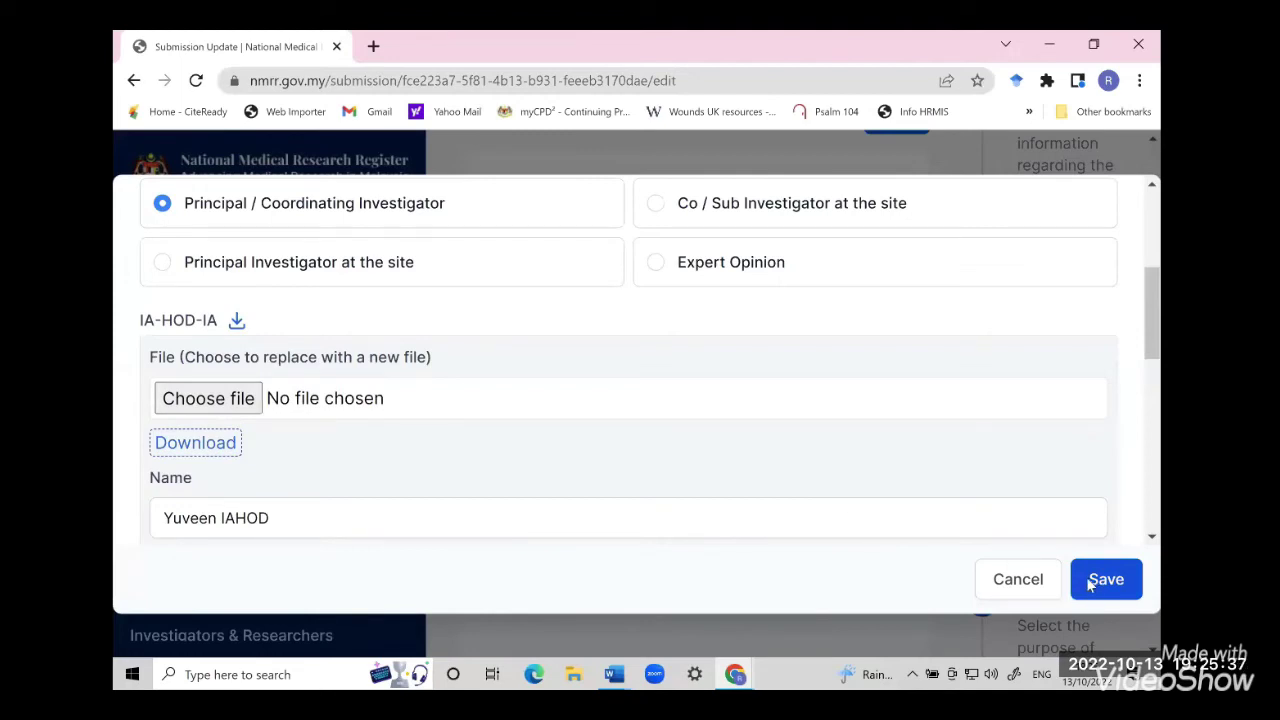
click(1028, 582)
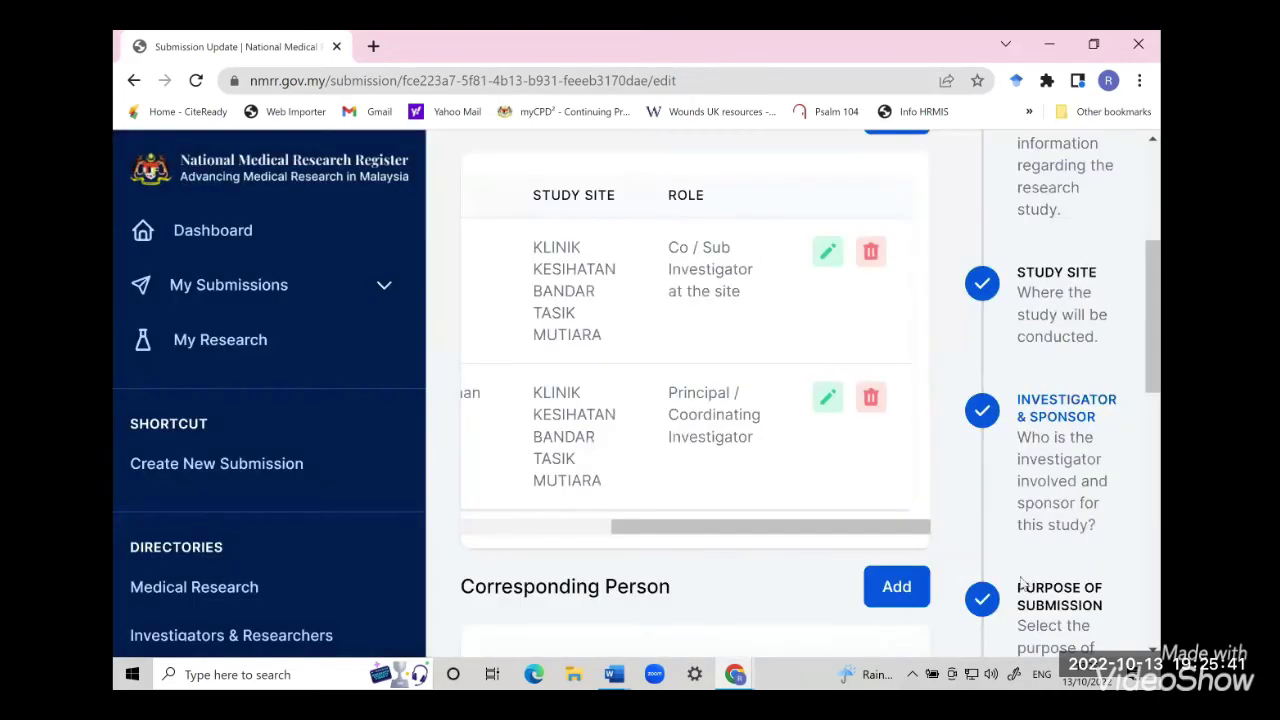
Review the submission's Corresponding Person, Sponsor and Contract Research Organization - CRO sections.
scroll(820, 395, down, 1)
scroll(818, 397, down, 4)
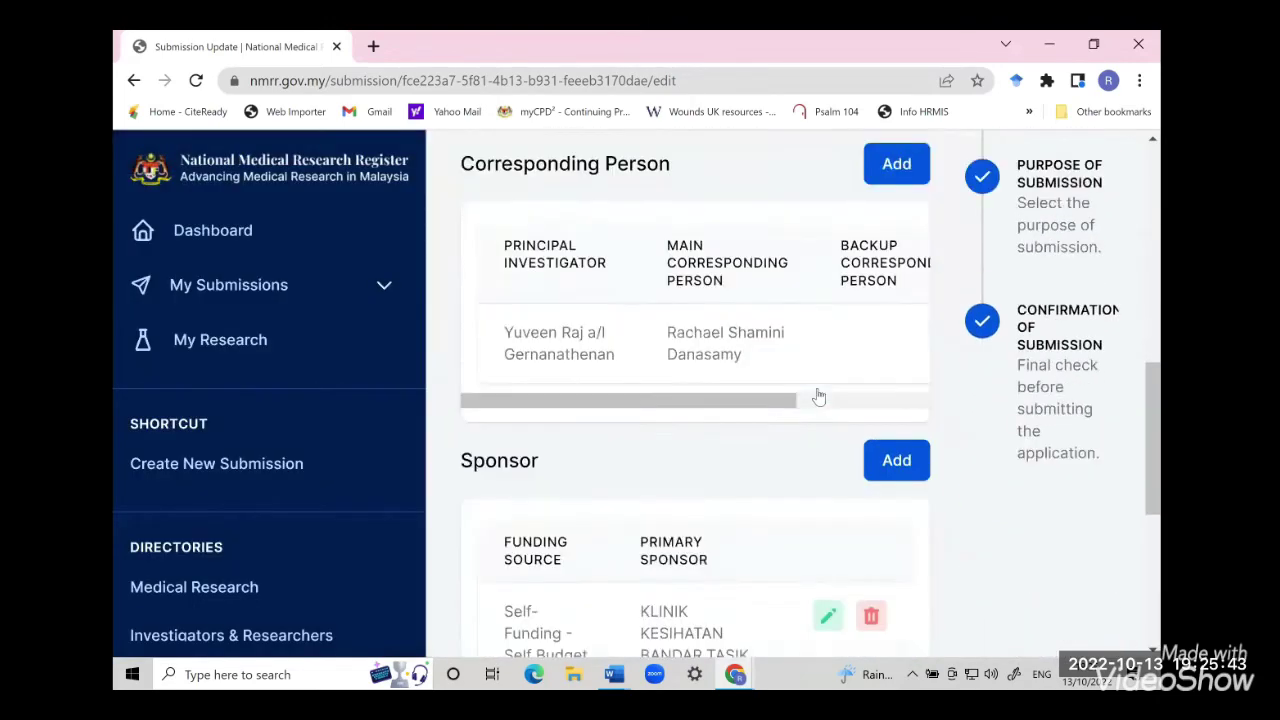
scroll(820, 380, up, 1)
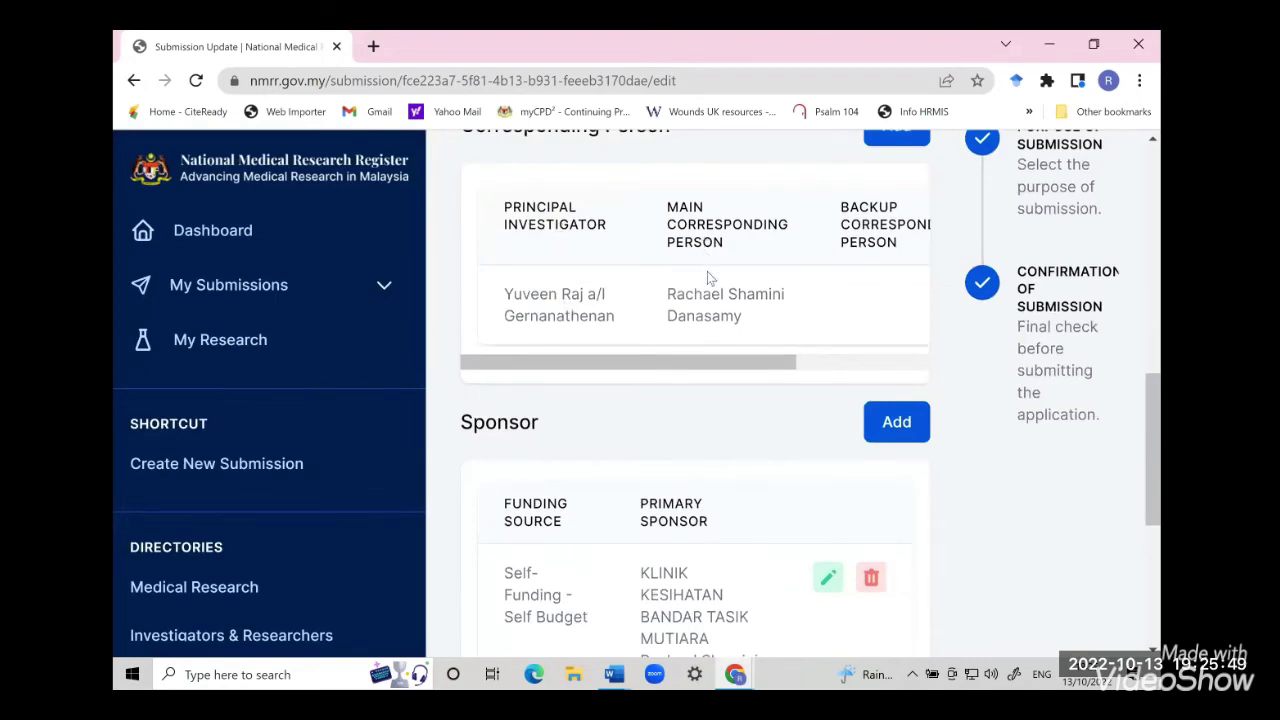
scroll(707, 271, down, 3)
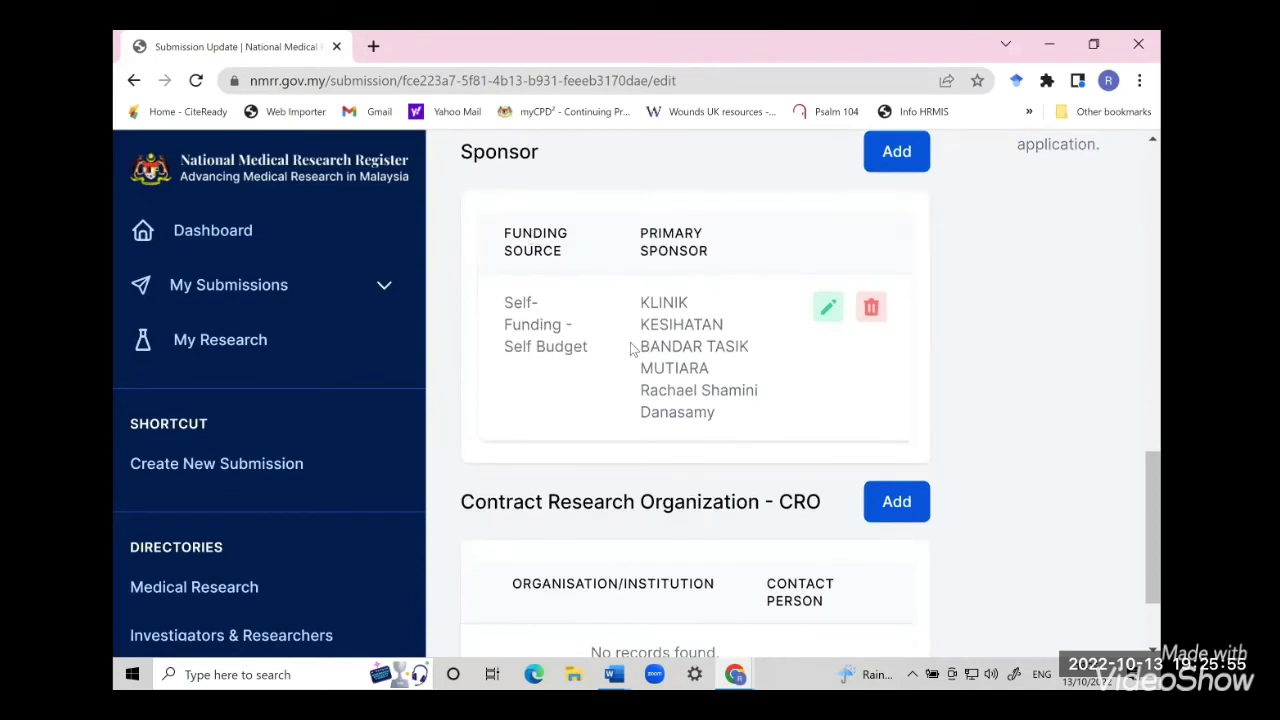
scroll(630, 345, down, 2)
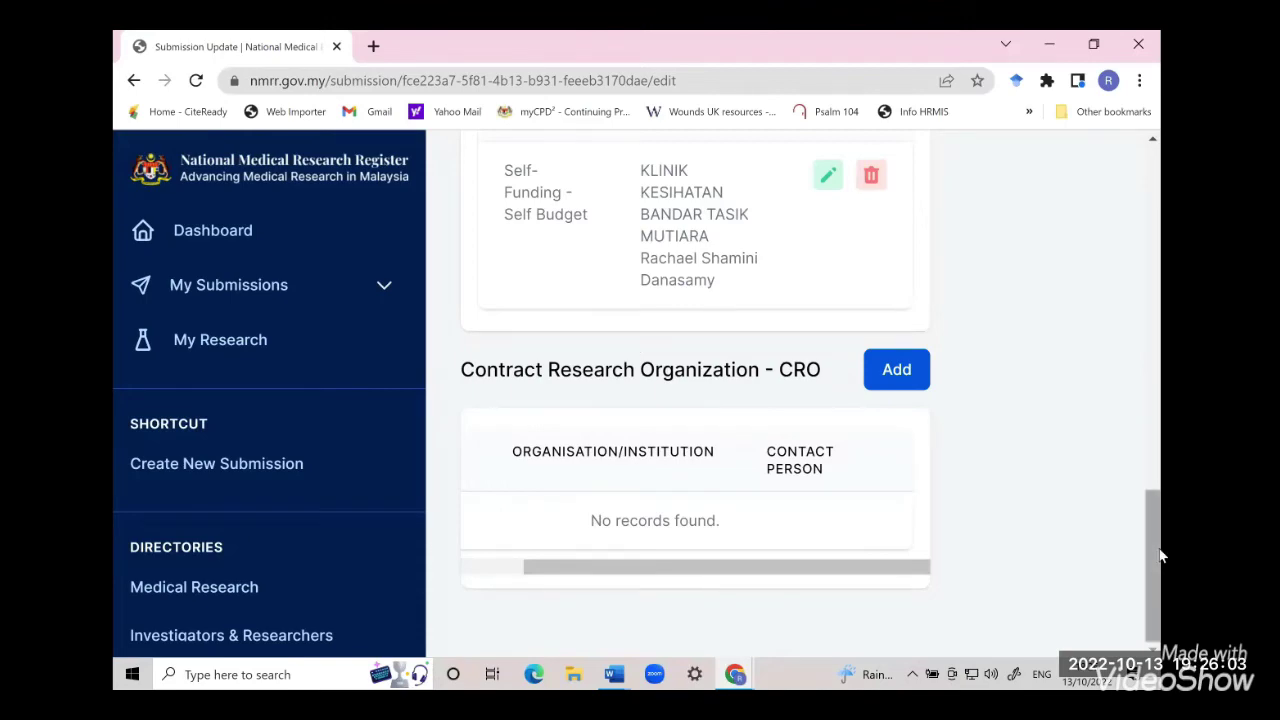
Open the submission's Purpose of Submission section.
scroll(1005, 337, up, 5)
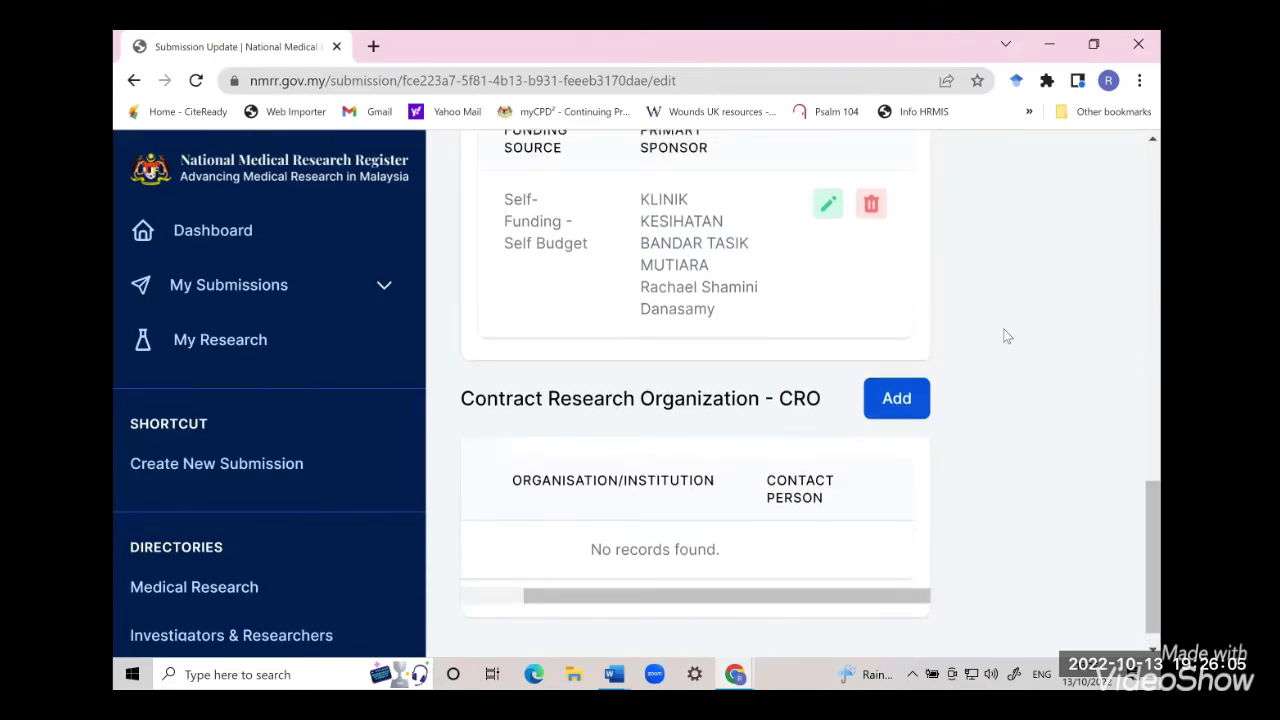
scroll(1005, 337, up, 2)
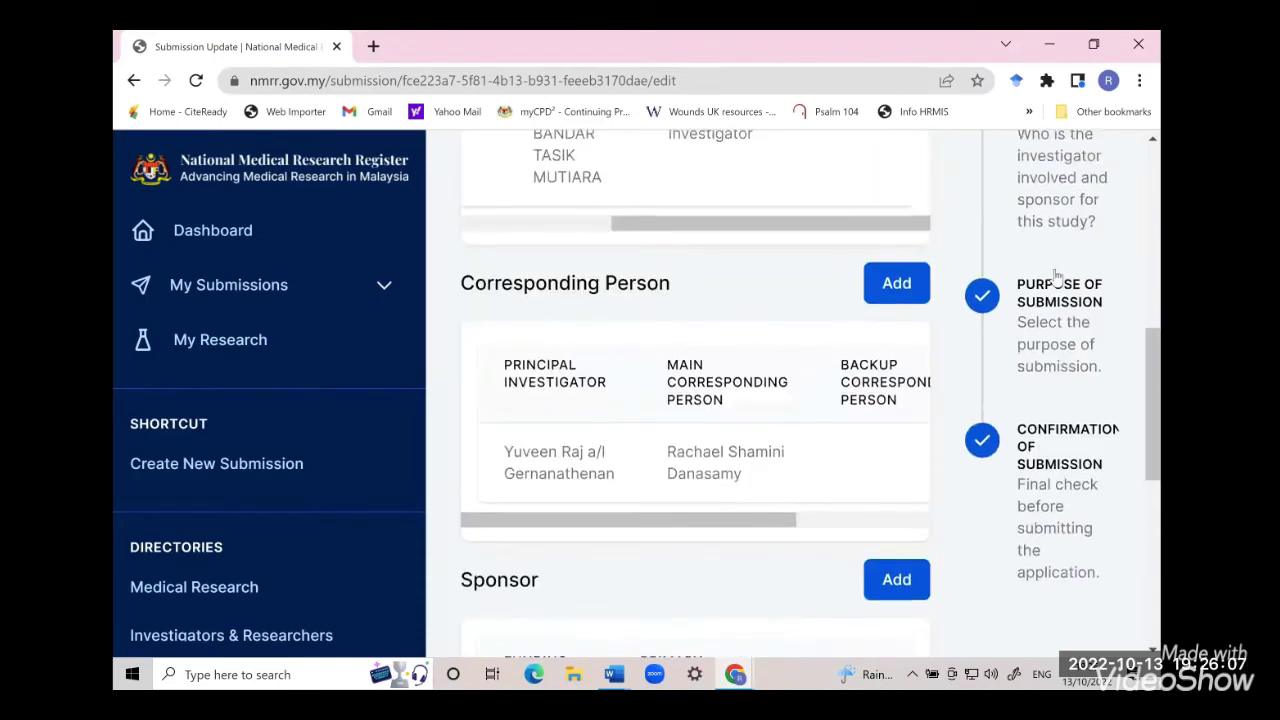
scroll(1045, 285, up, 2)
scroll(1045, 285, up, 5)
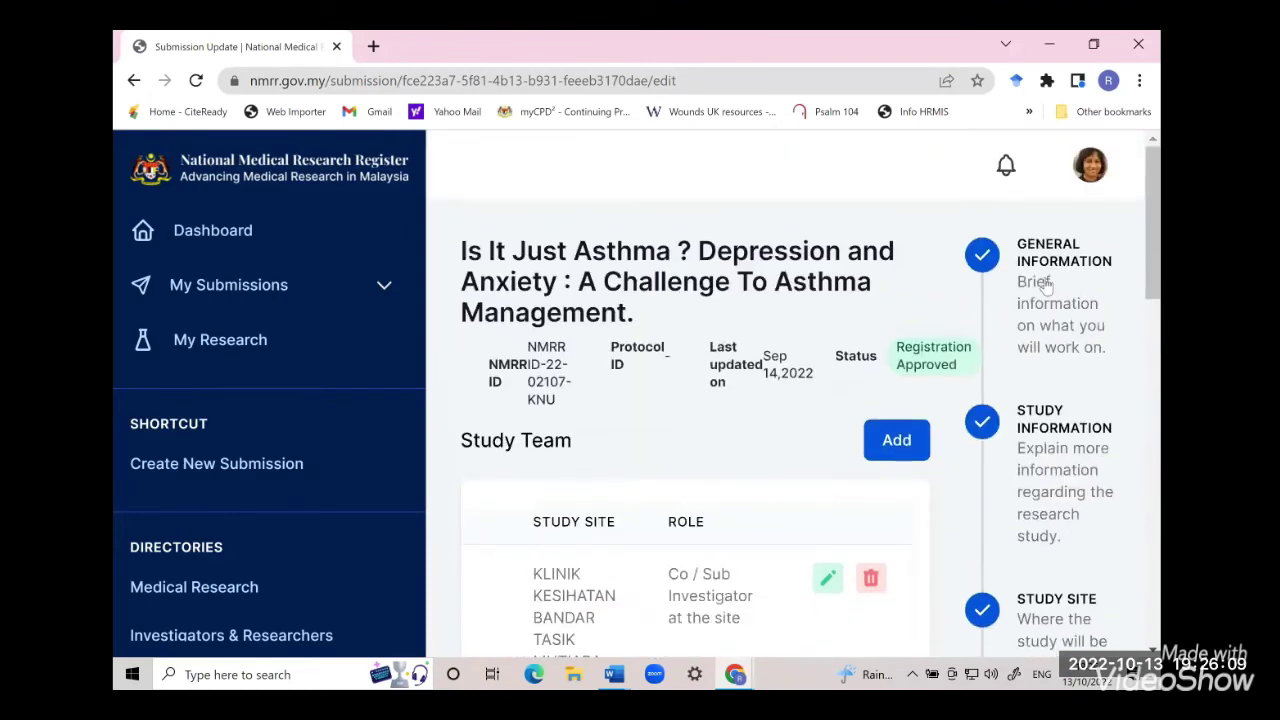
scroll(1045, 285, down, 3)
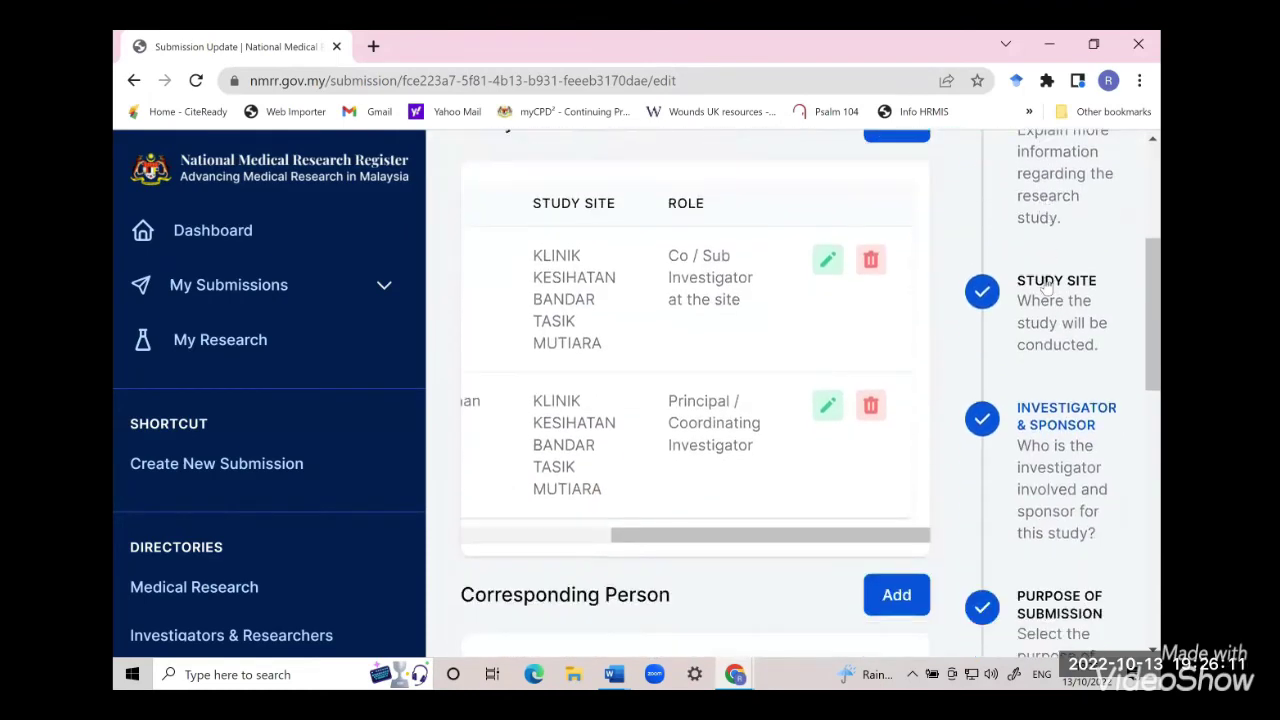
scroll(1045, 285, down, 1)
scroll(1000, 340, down, 2)
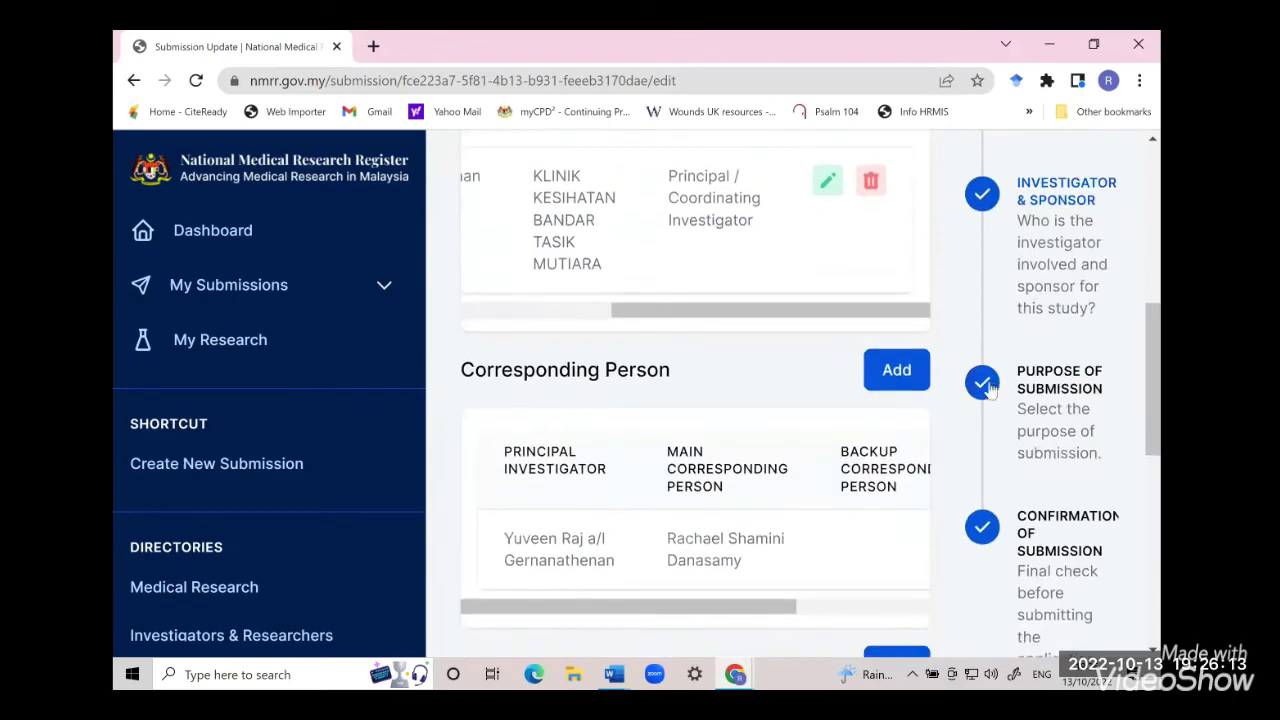
click(985, 387)
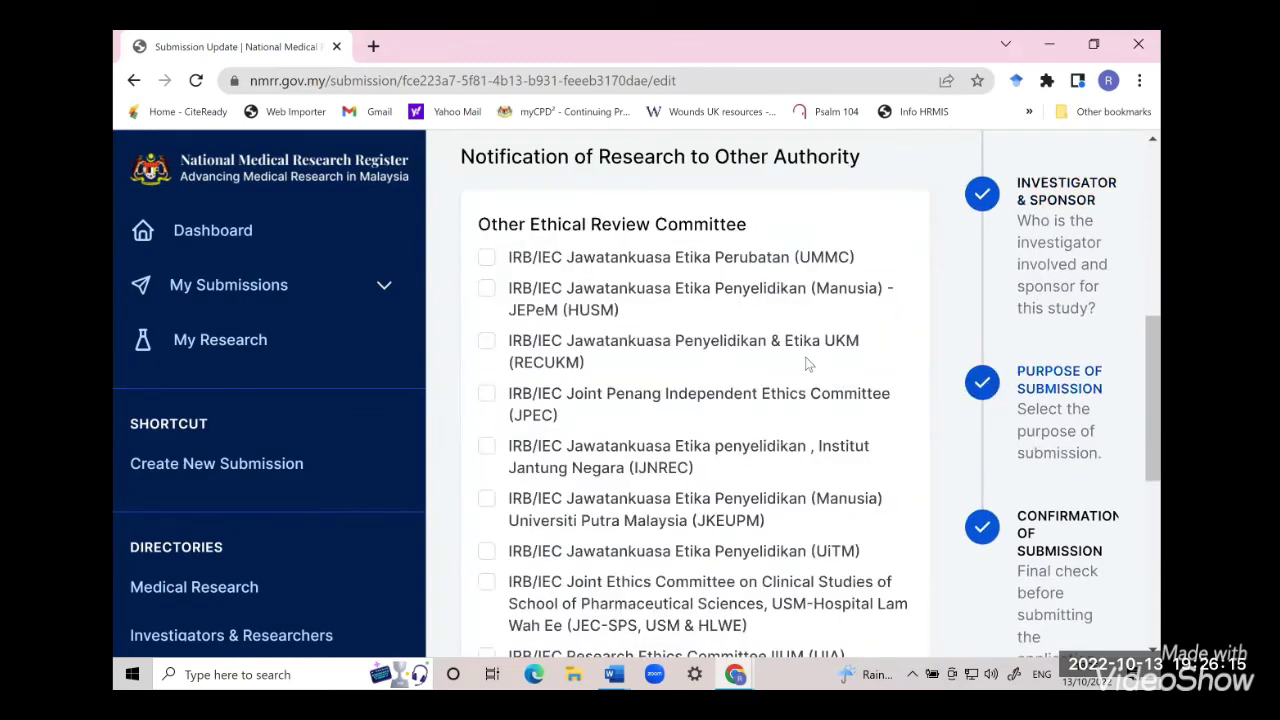
Review the Purpose of Submission options and the Other Ethical Review Committee and Other Authority lists under Notification of Research to Other Authority.
scroll(808, 364, down, 3)
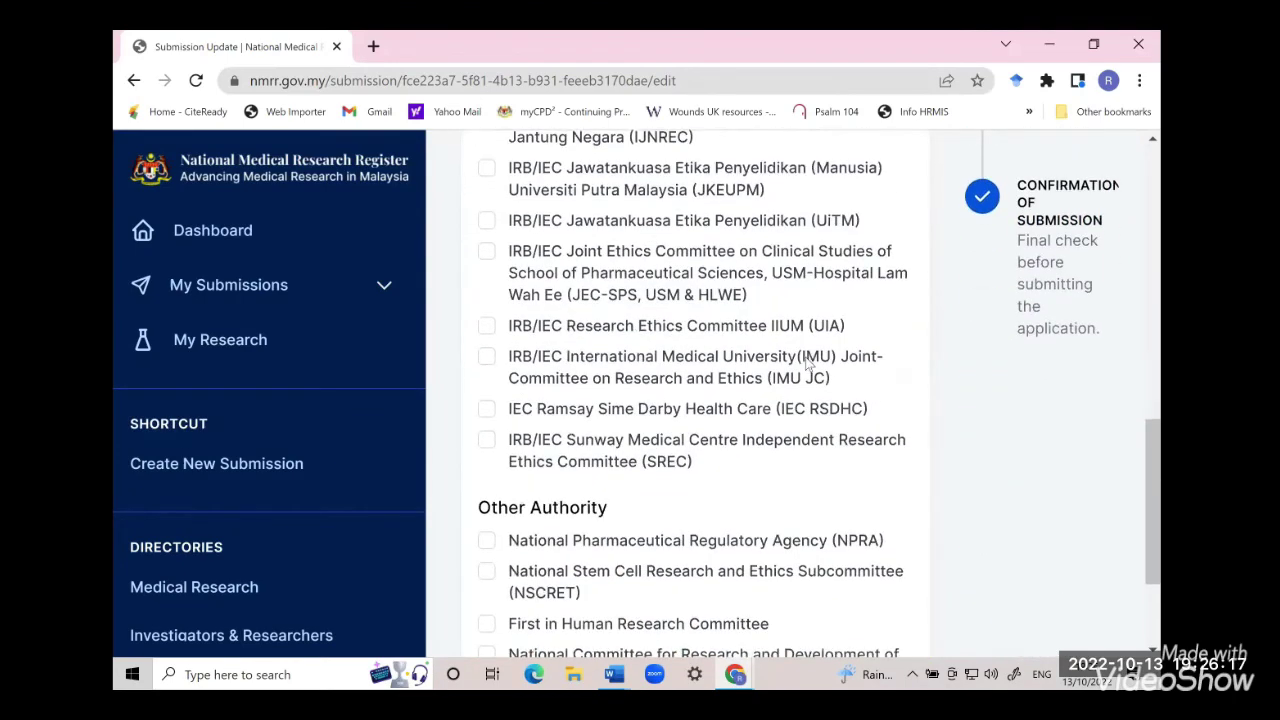
scroll(808, 364, down, 2)
scroll(808, 364, up, 2)
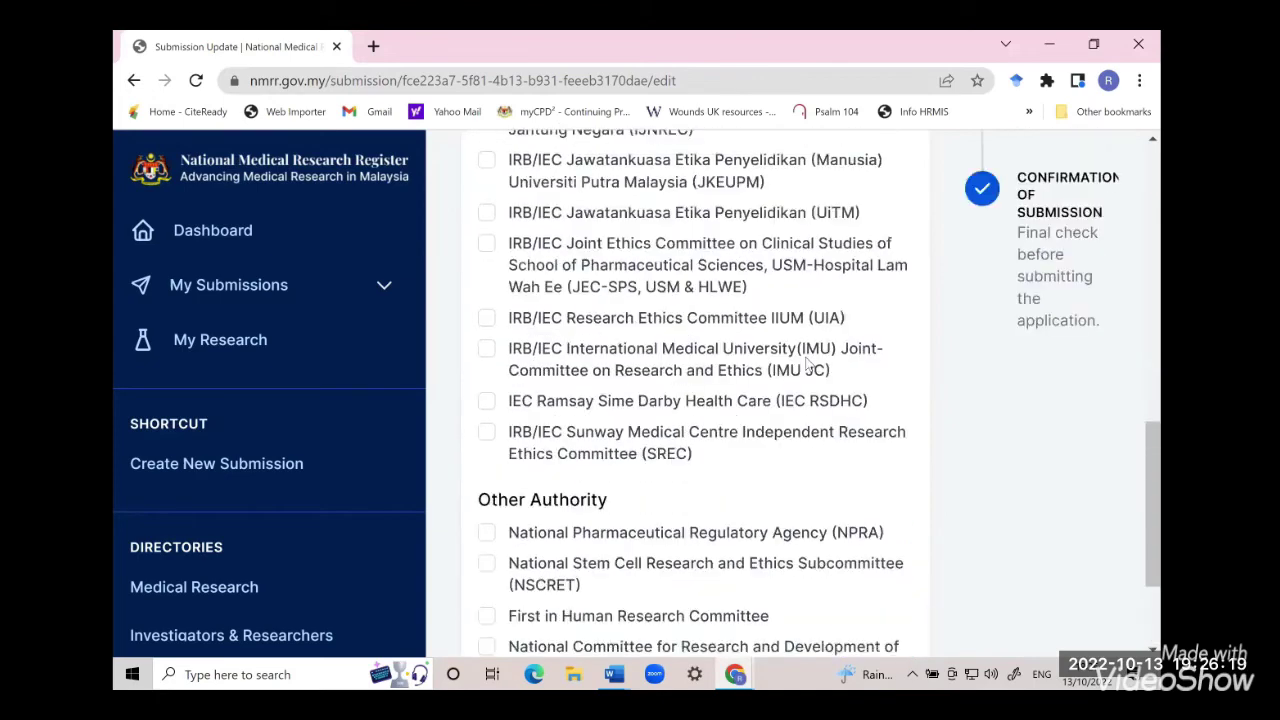
scroll(808, 364, up, 3)
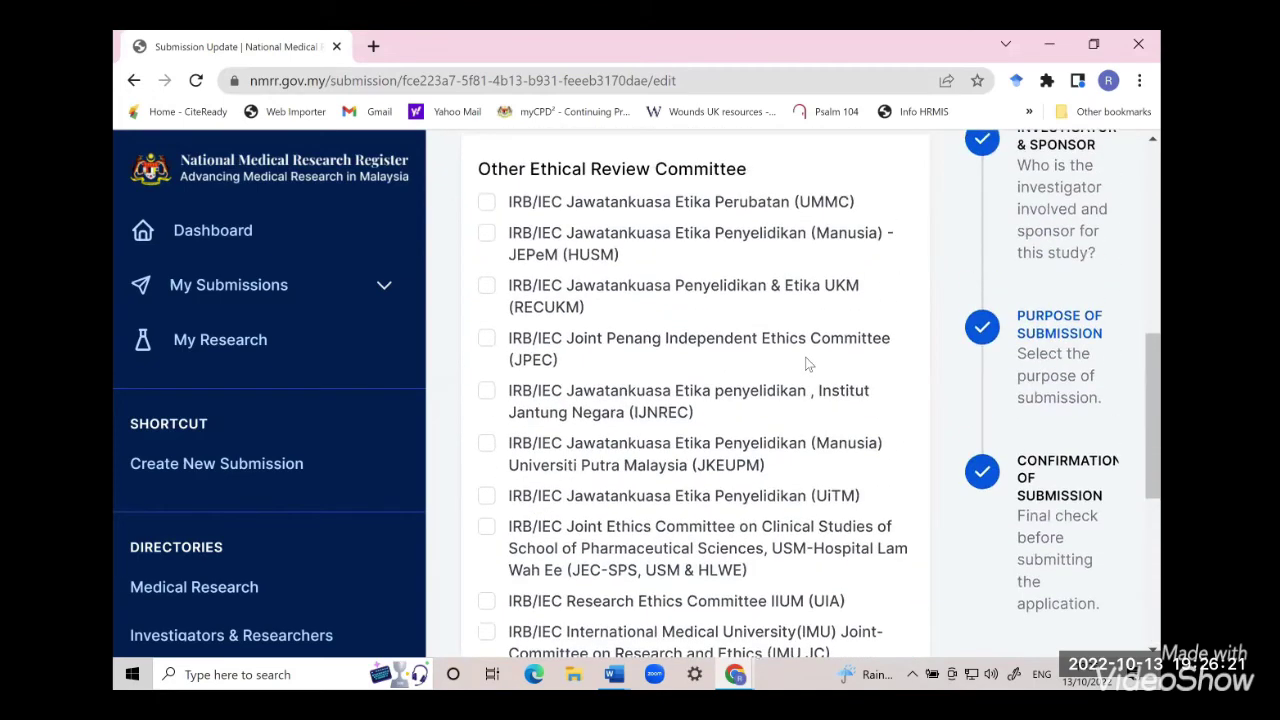
scroll(808, 364, up, 5)
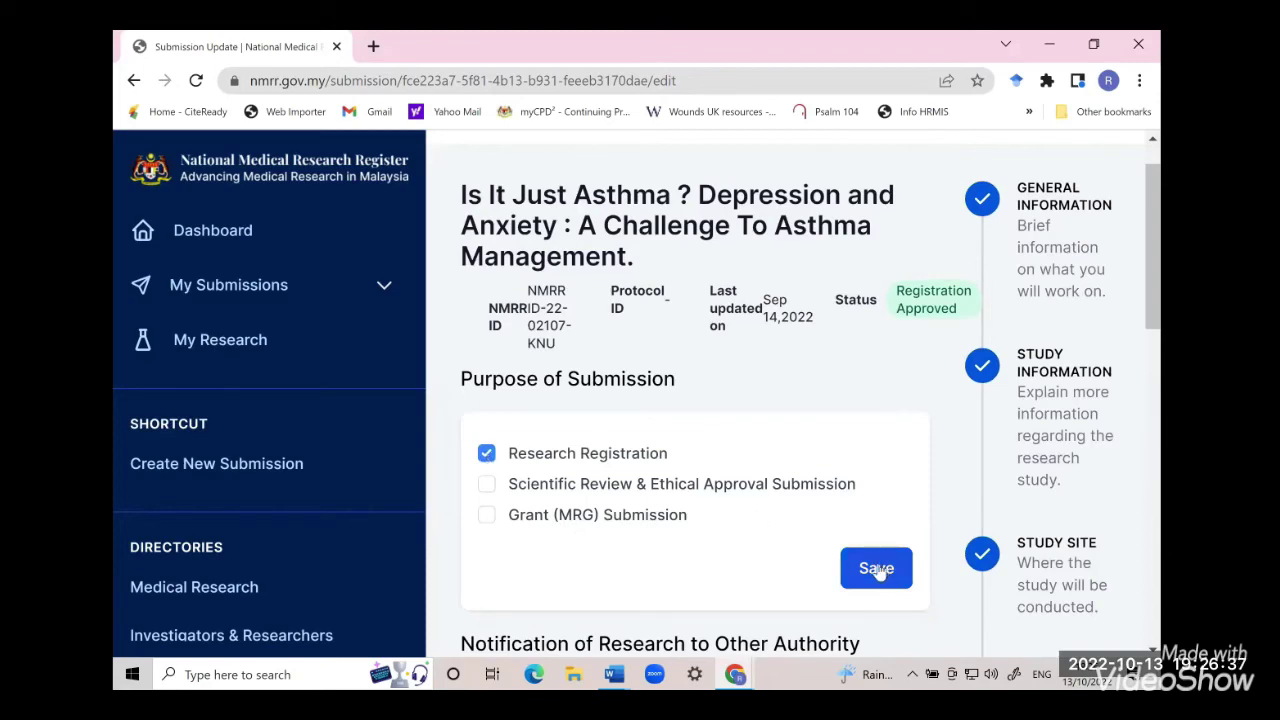
scroll(671, 510, down, 10)
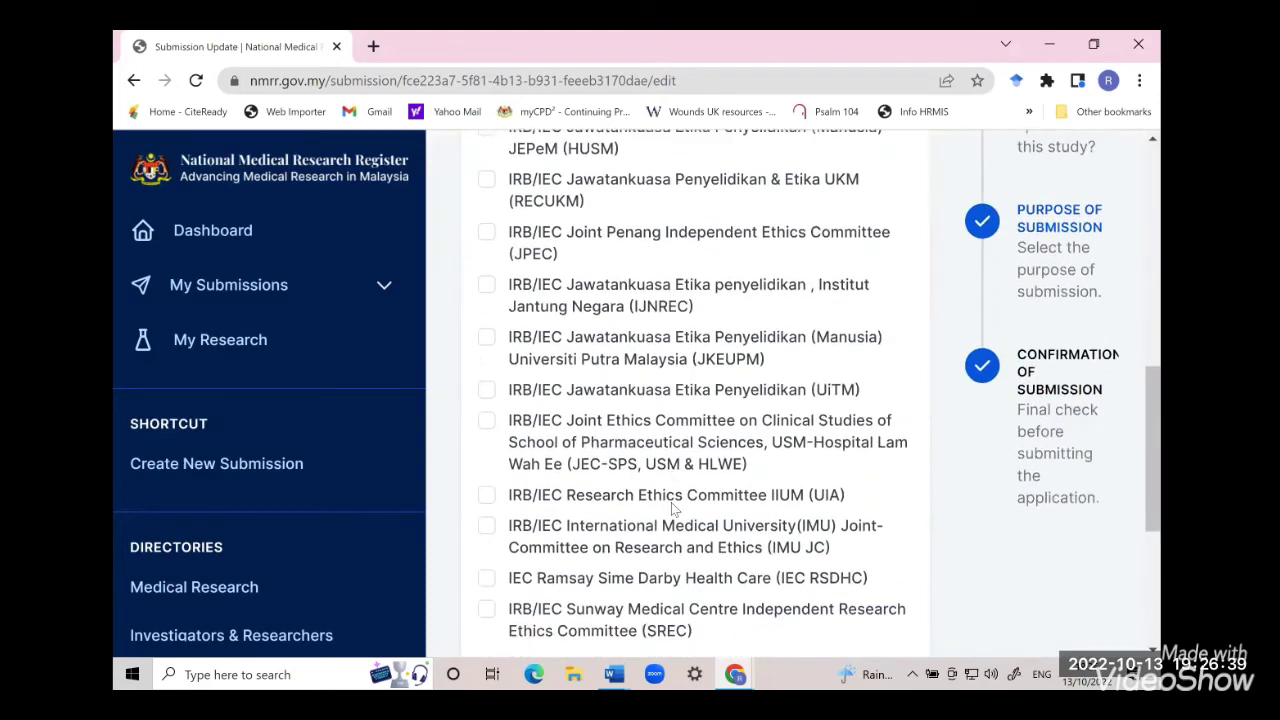
scroll(671, 505, up, 5)
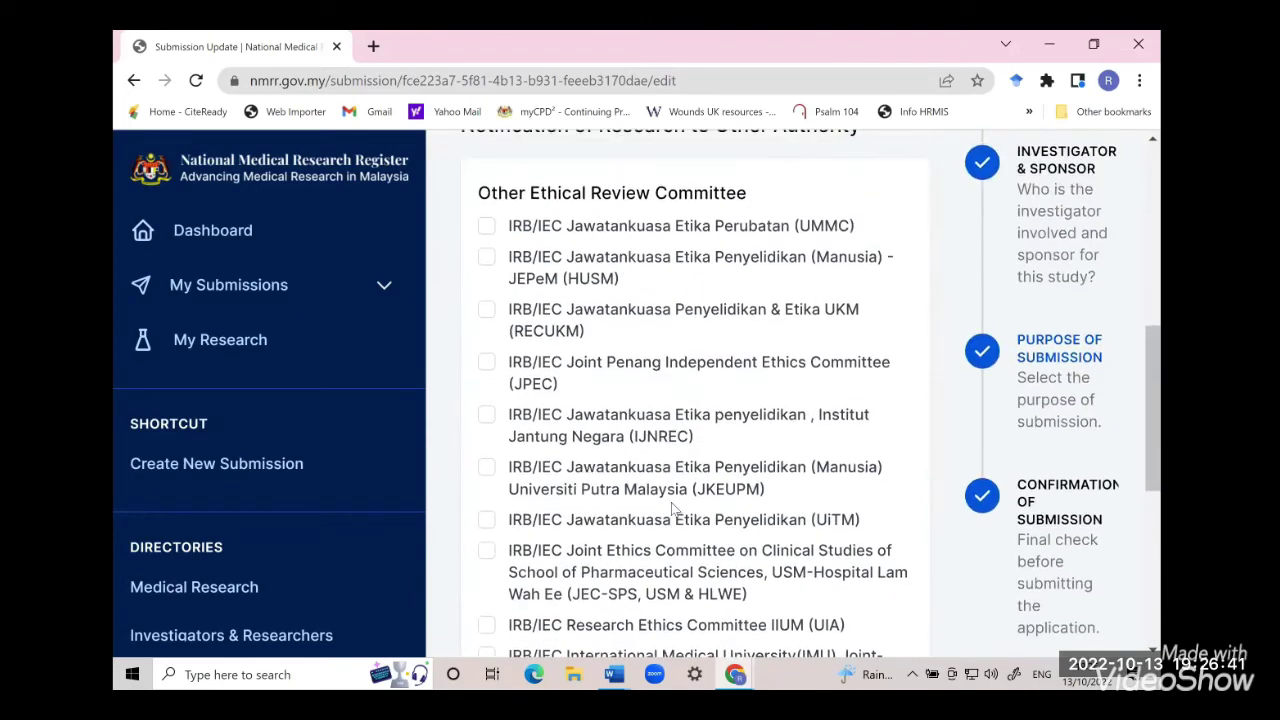
Open the Confirmation of Submission section and acknowledge acceptance of the NMRR terms and conditions.
click(981, 504)
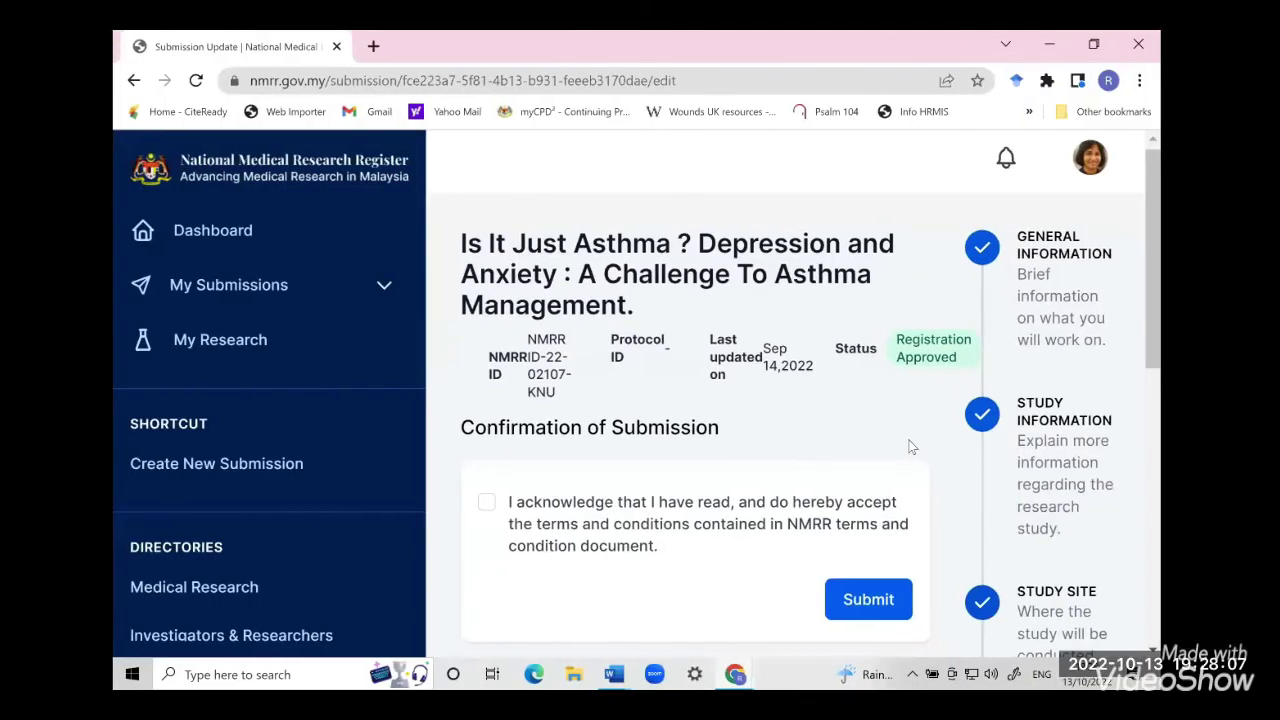
scroll(914, 443, down, 5)
scroll(954, 414, down, 2)
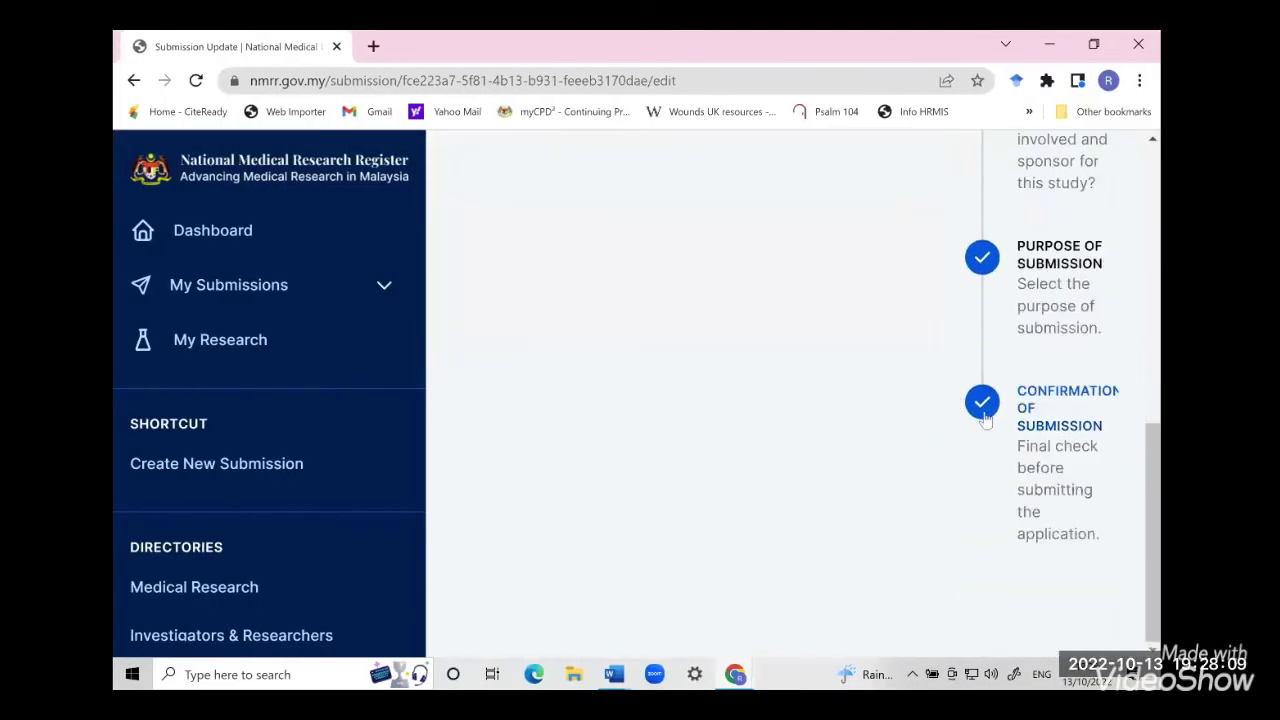
scroll(810, 386, up, 4)
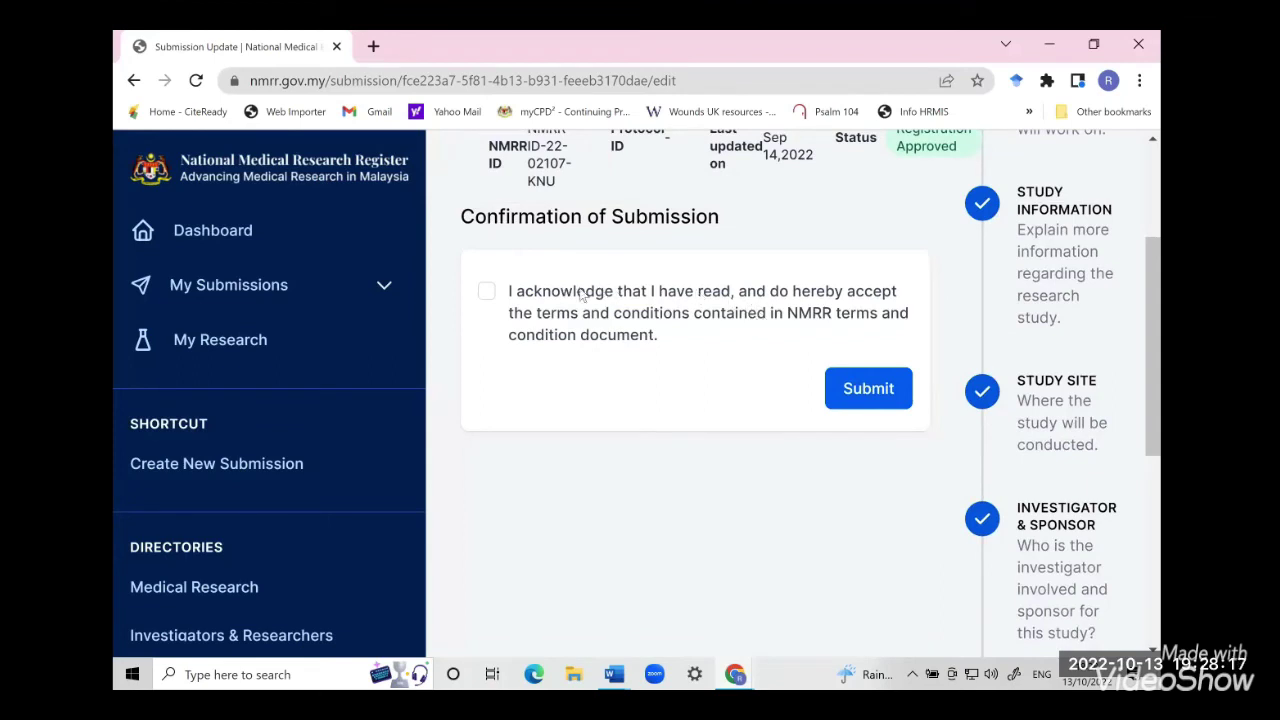
click(486, 291)
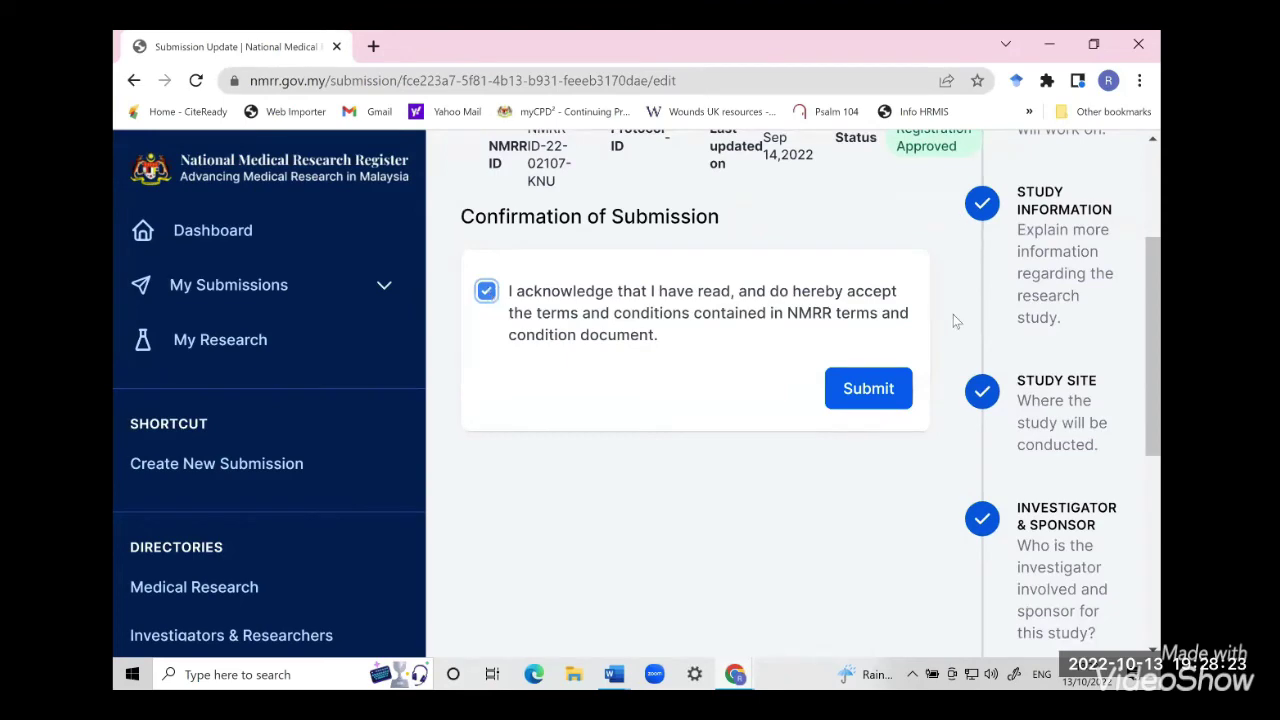
Open the National Medical Research Register's Contact Us page from the site links.
scroll(953, 320, up, 2)
scroll(953, 320, down, 4)
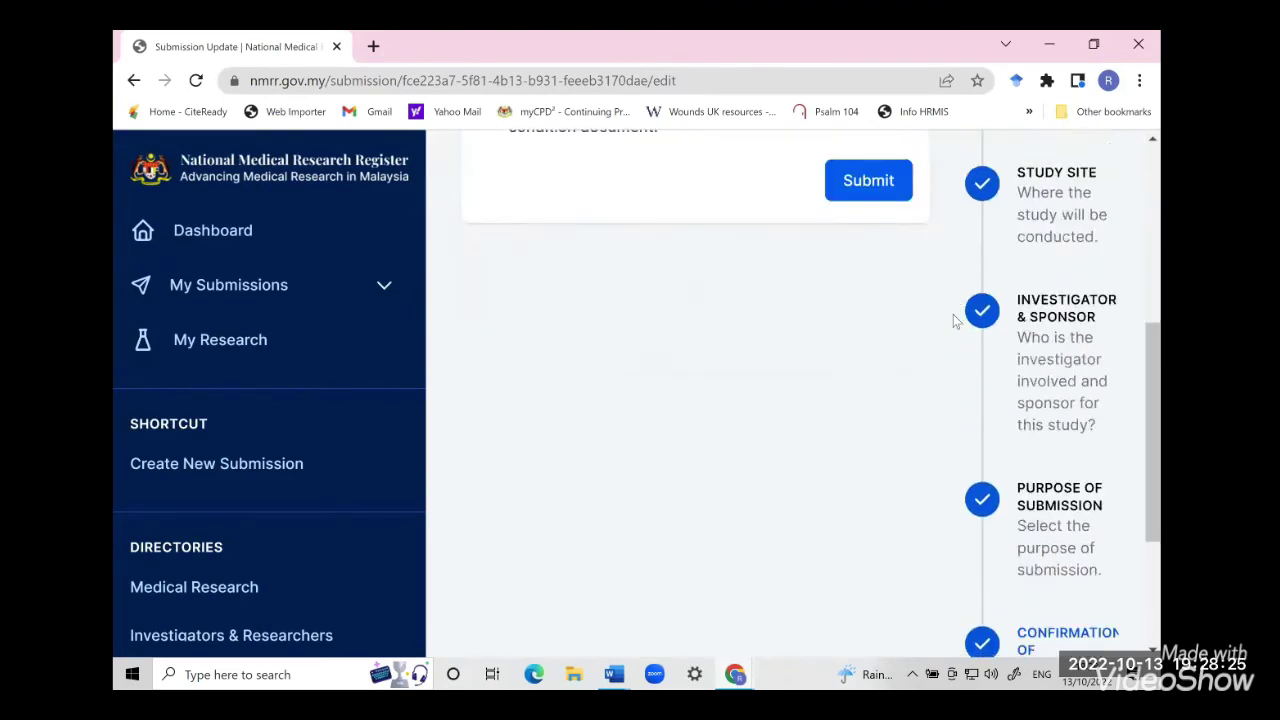
scroll(953, 320, down, 2)
scroll(953, 320, up, 5)
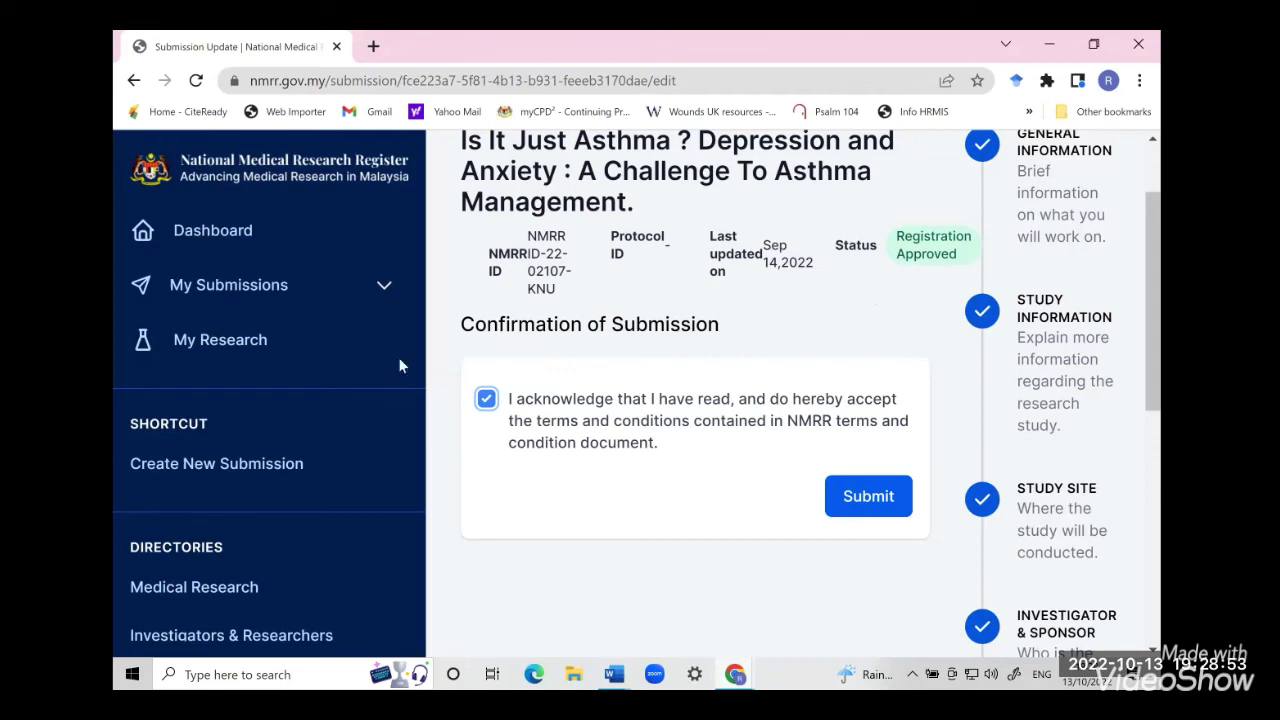
scroll(398, 365, down, 1)
scroll(398, 368, down, 3)
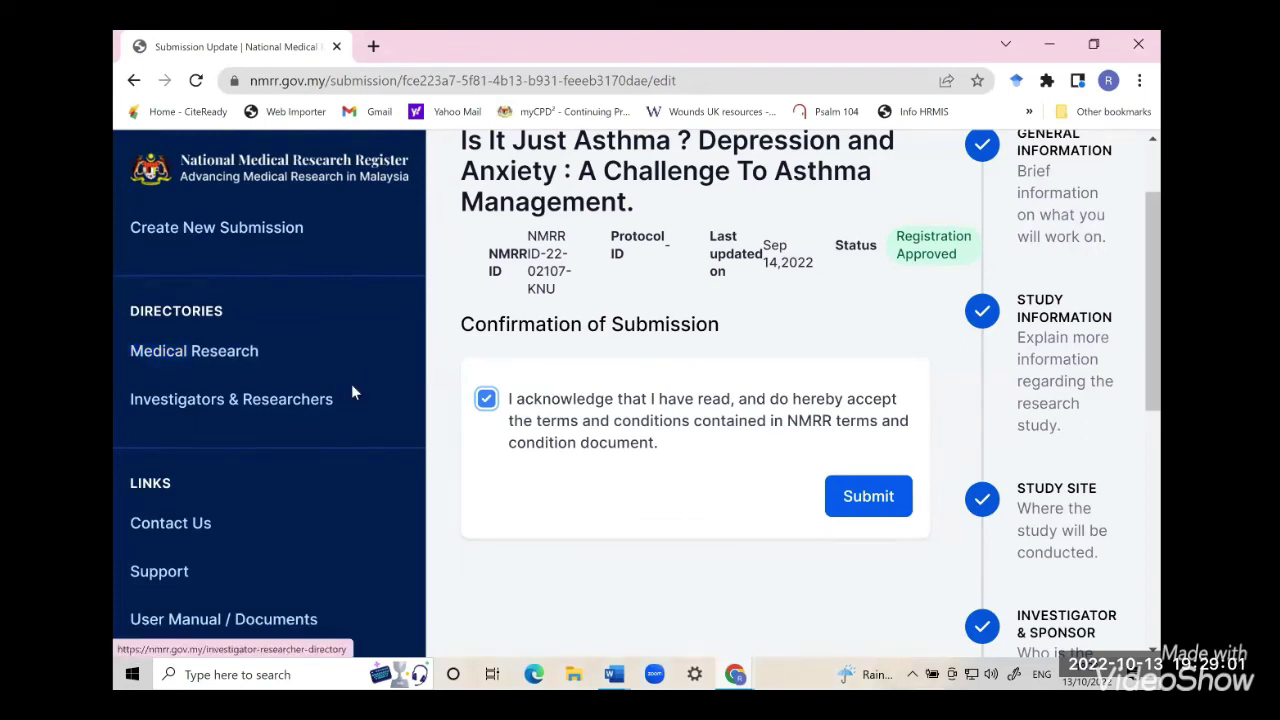
click(149, 521)
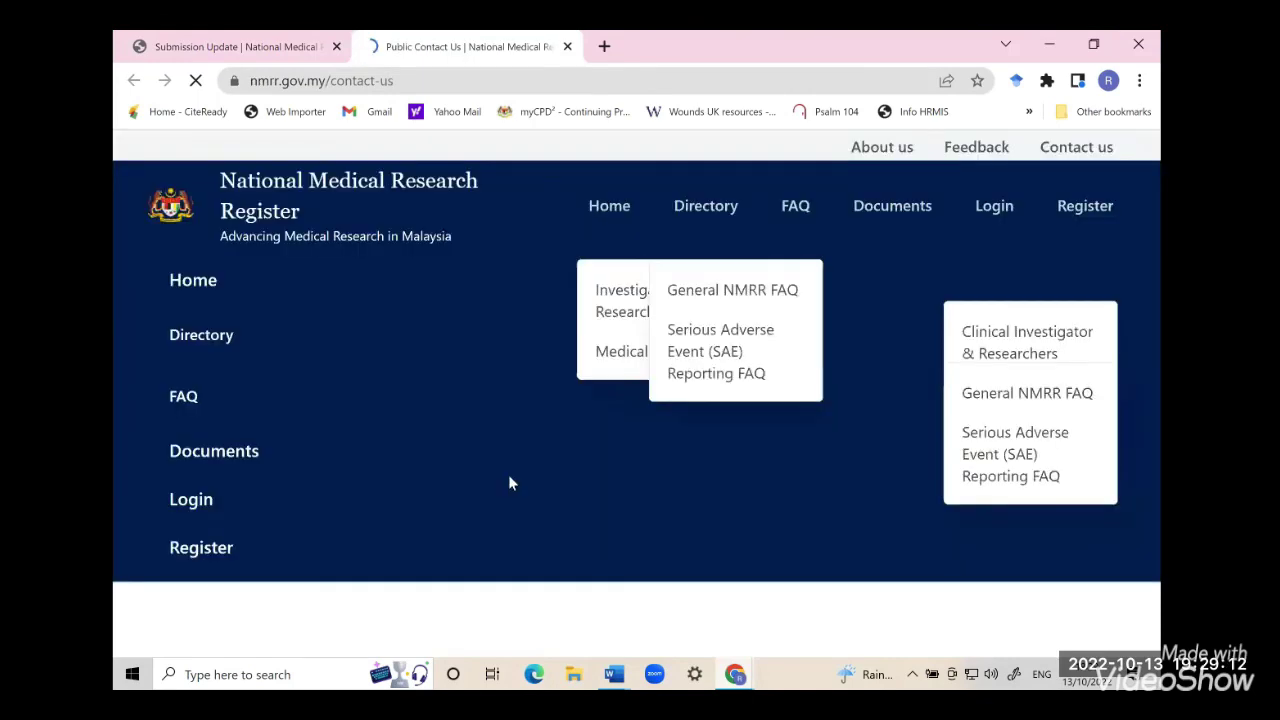
right_click(508, 474)
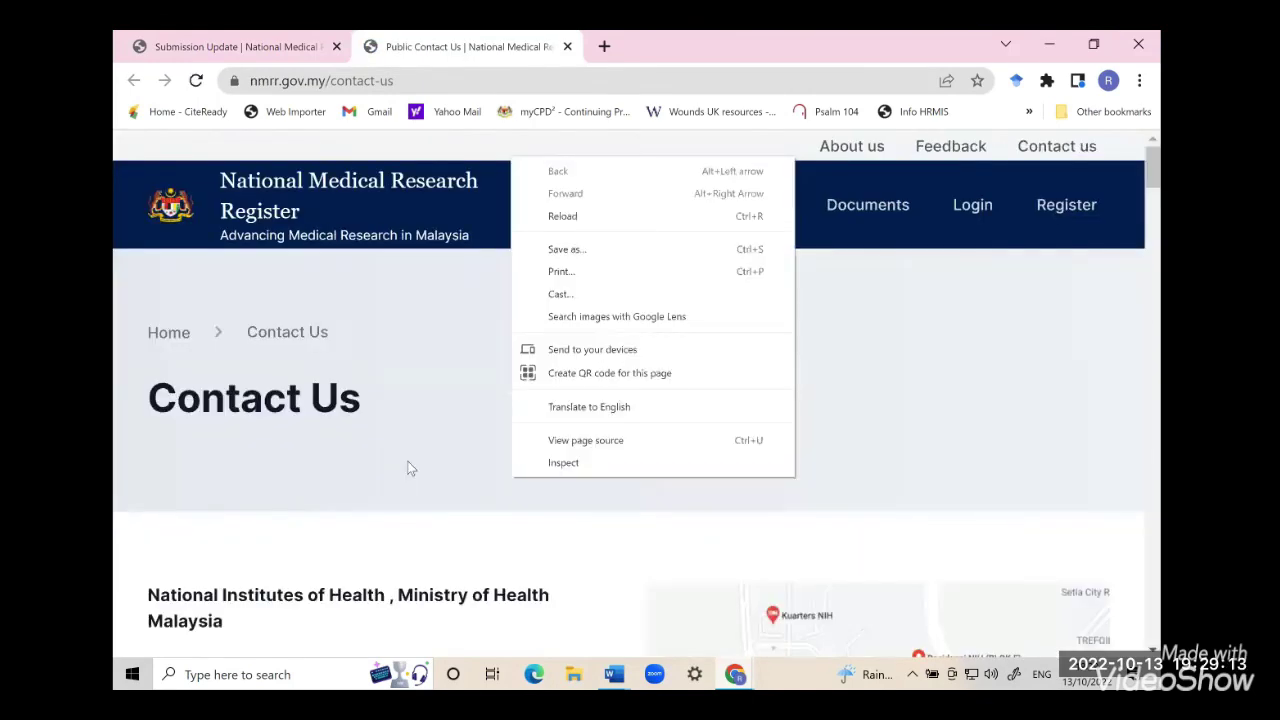
click(408, 469)
Review the Contact Us page's National Institutes of Health, NMRR Secretariat and JPP-NIH Secretariat contact details.
scroll(408, 467, down, 3)
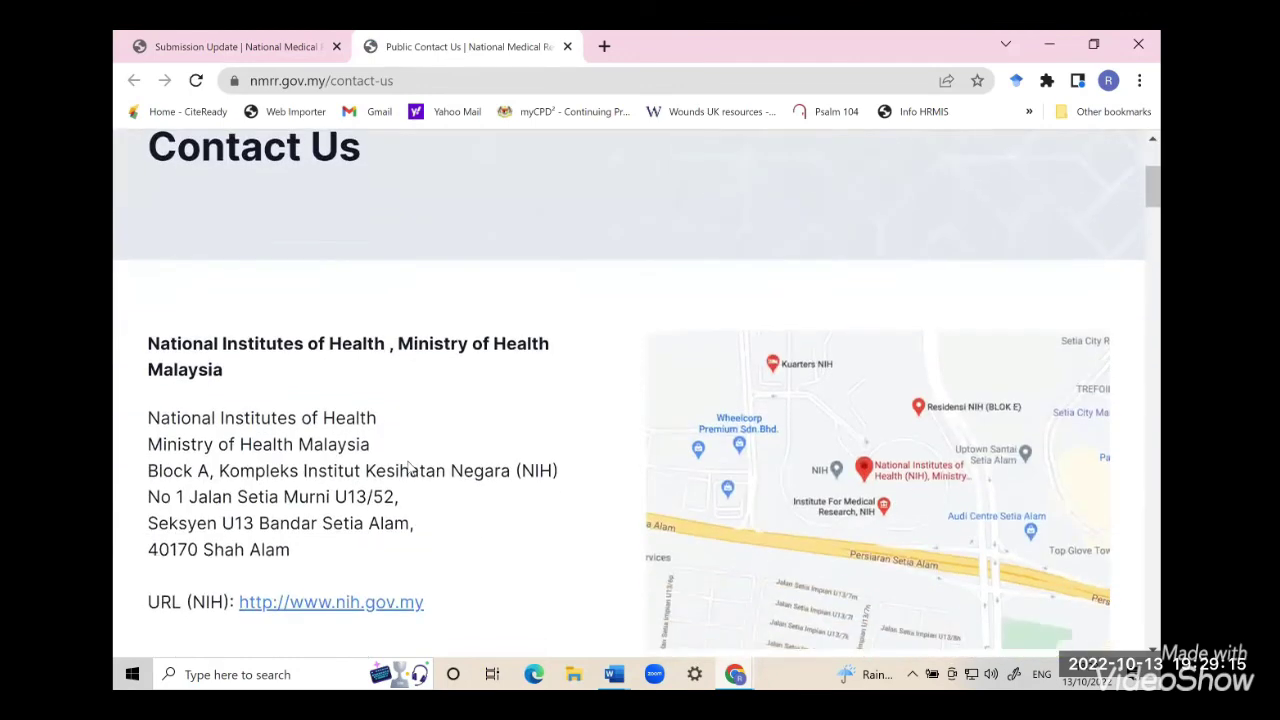
scroll(408, 467, down, 5)
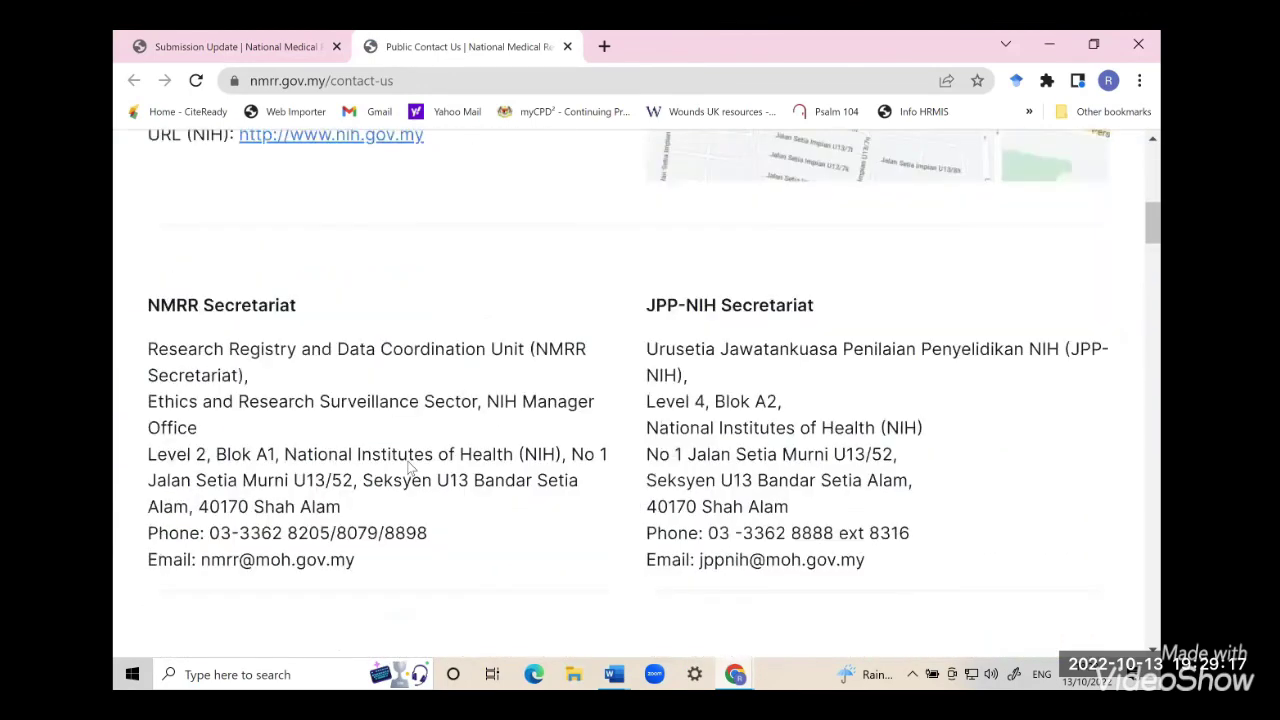
scroll(408, 467, down, 1)
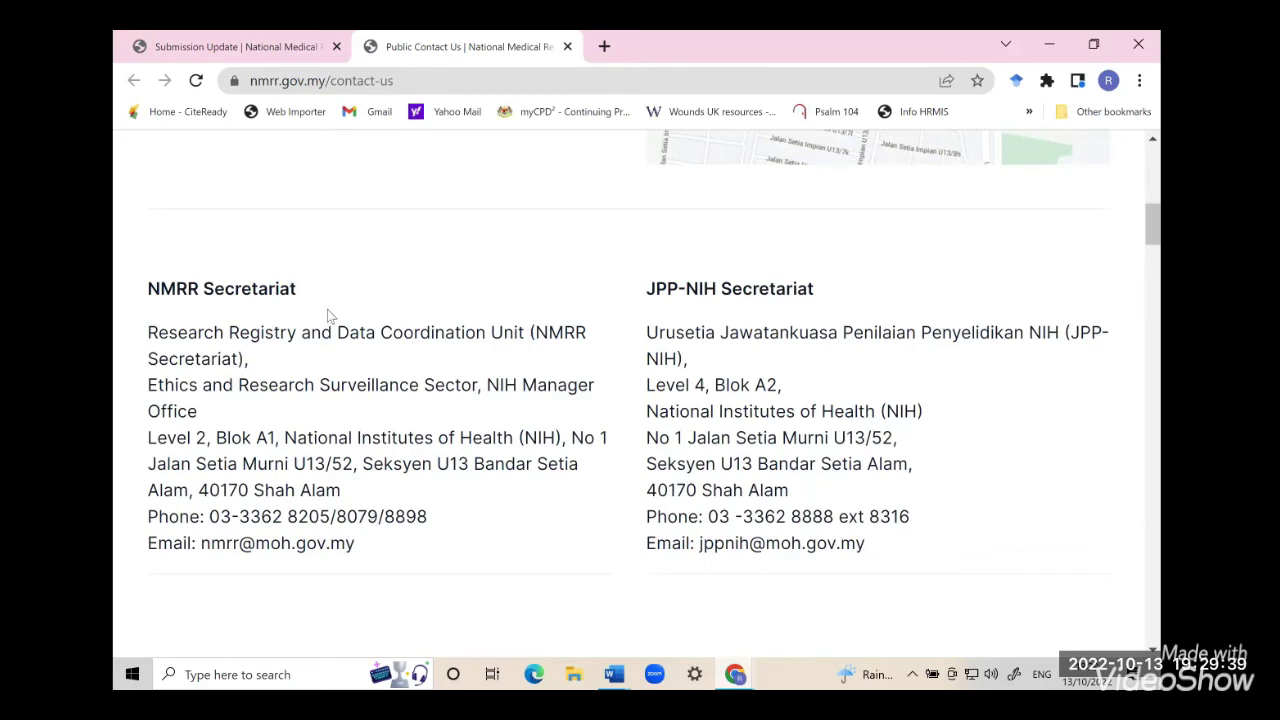
scroll(330, 316, up, 10)
scroll(330, 316, down, 2)
scroll(327, 316, down, 5)
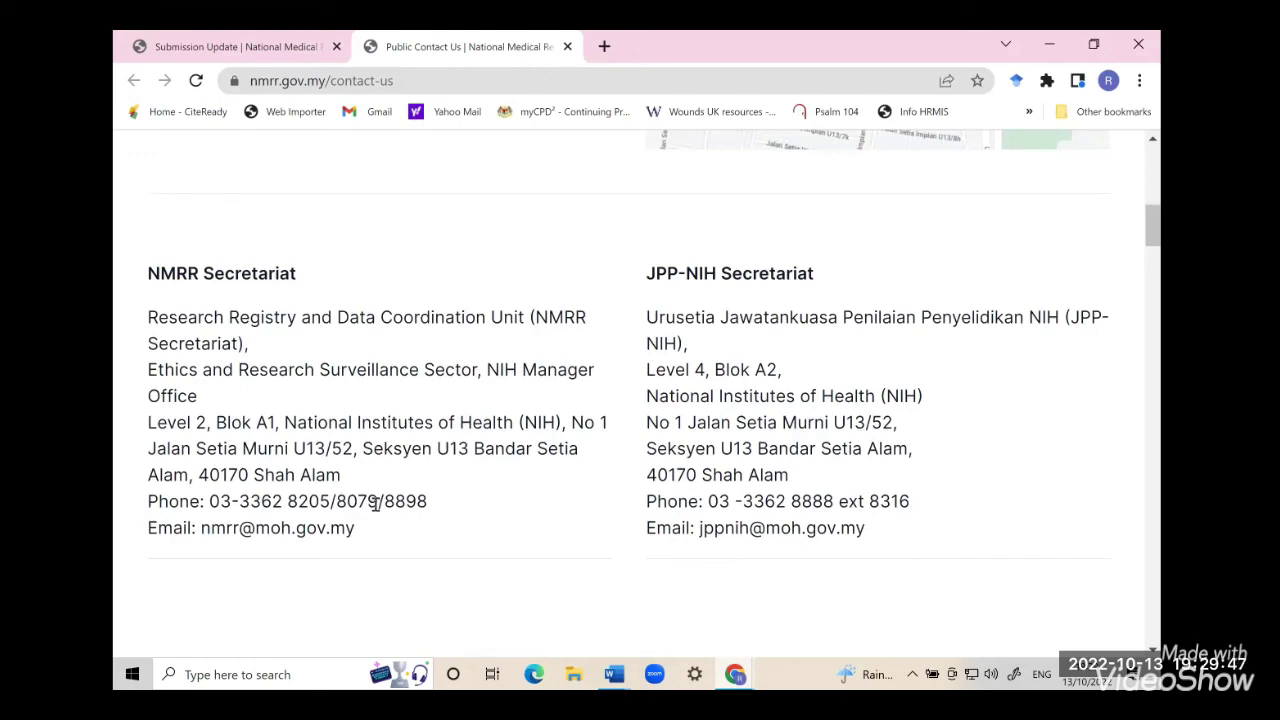
scroll(375, 503, down, 2)
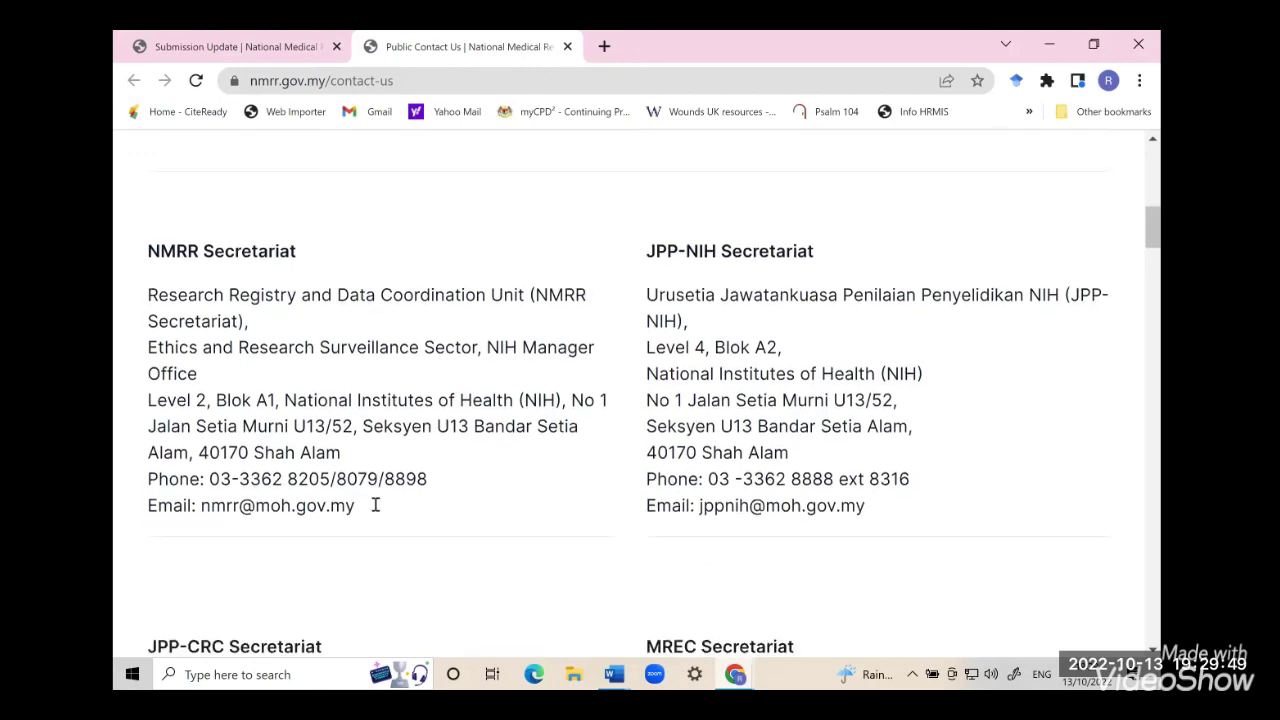
scroll(375, 504, up, 10)
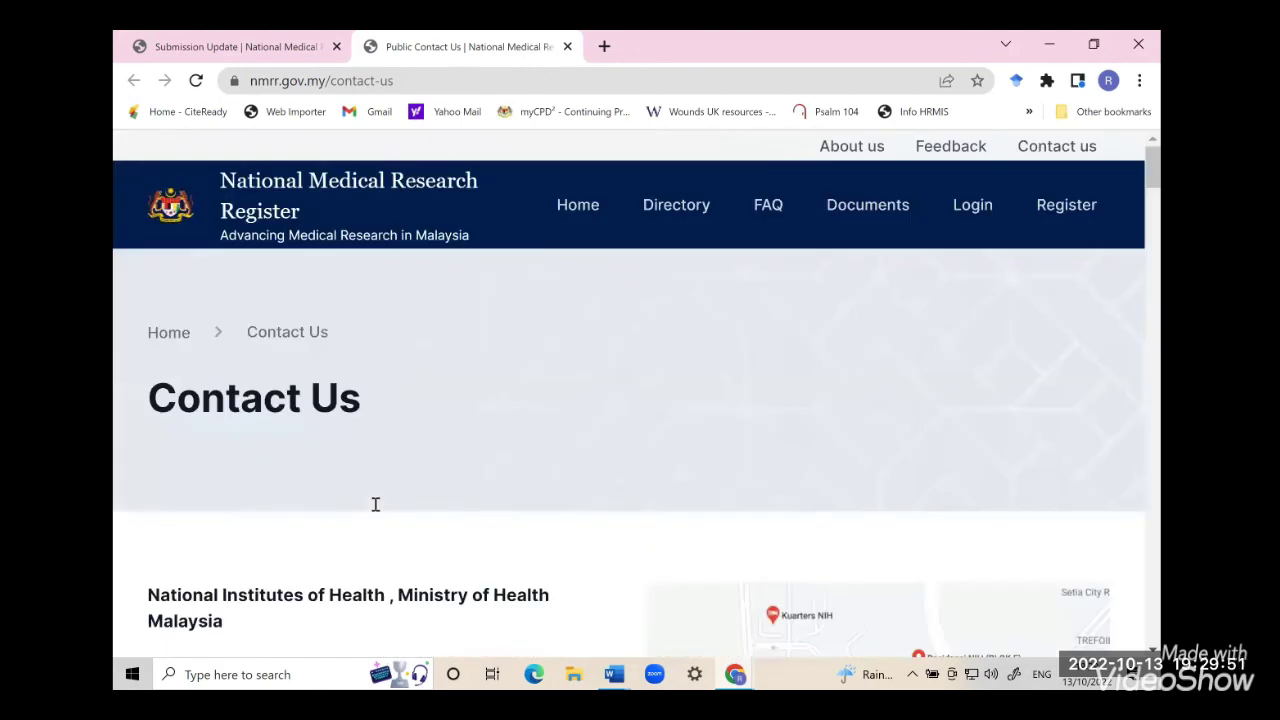